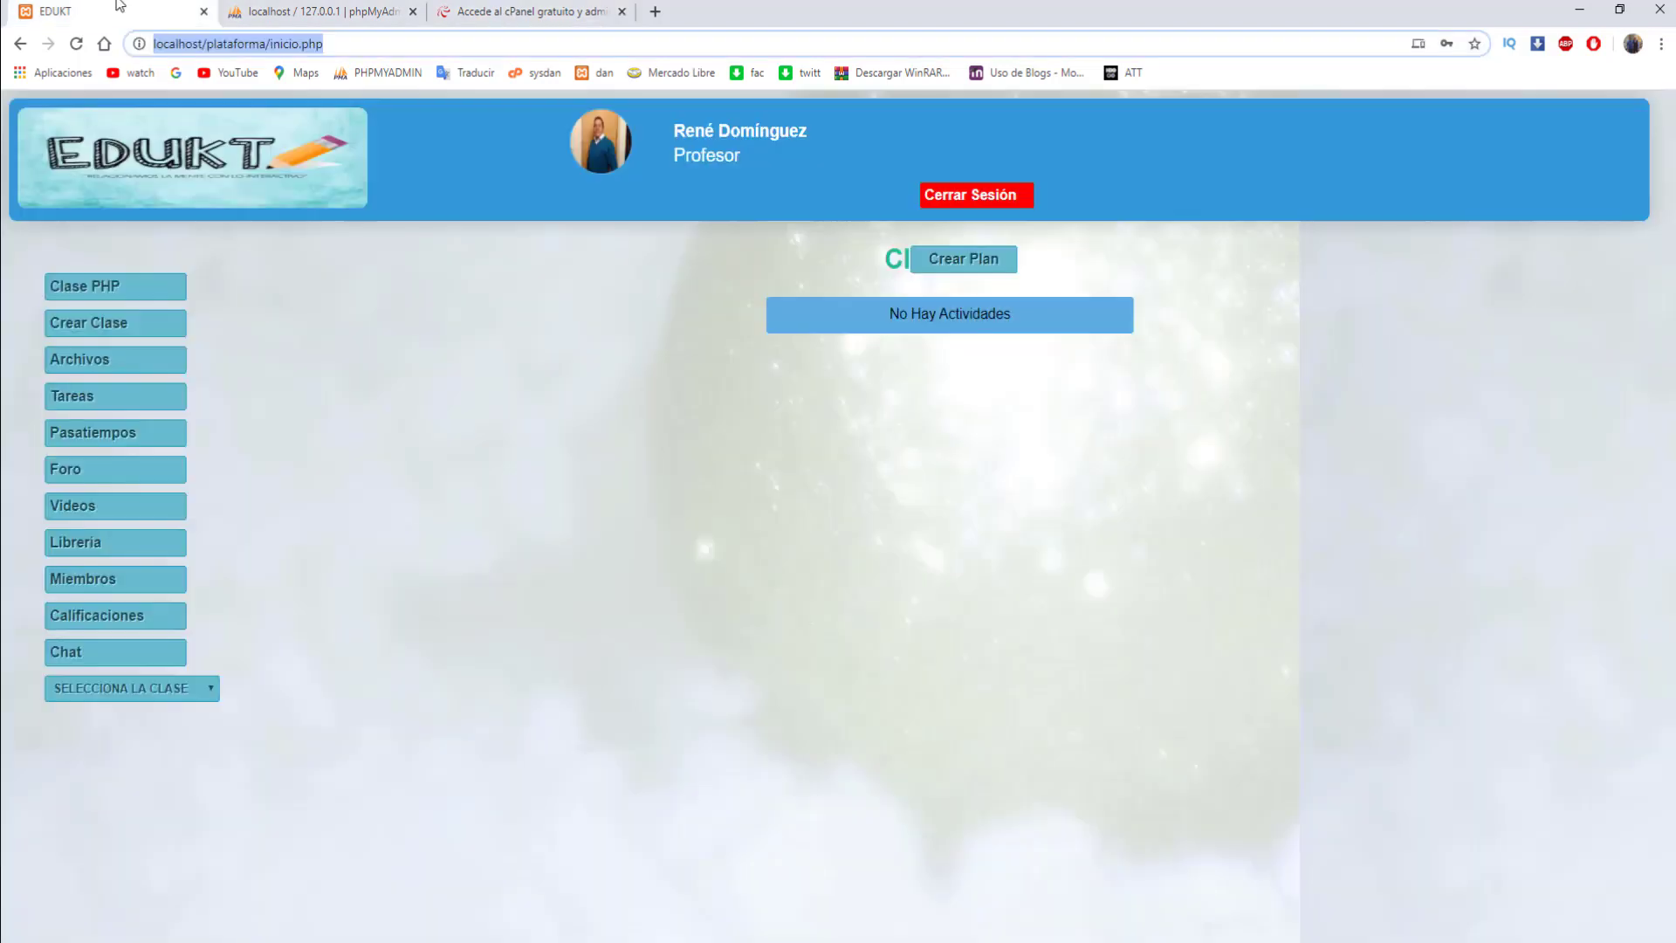
- Sign out of EDUKT, sign back in with the teacher account, and open the profile edit page
{"action": "left_click", "coordinate": [972, 195]}
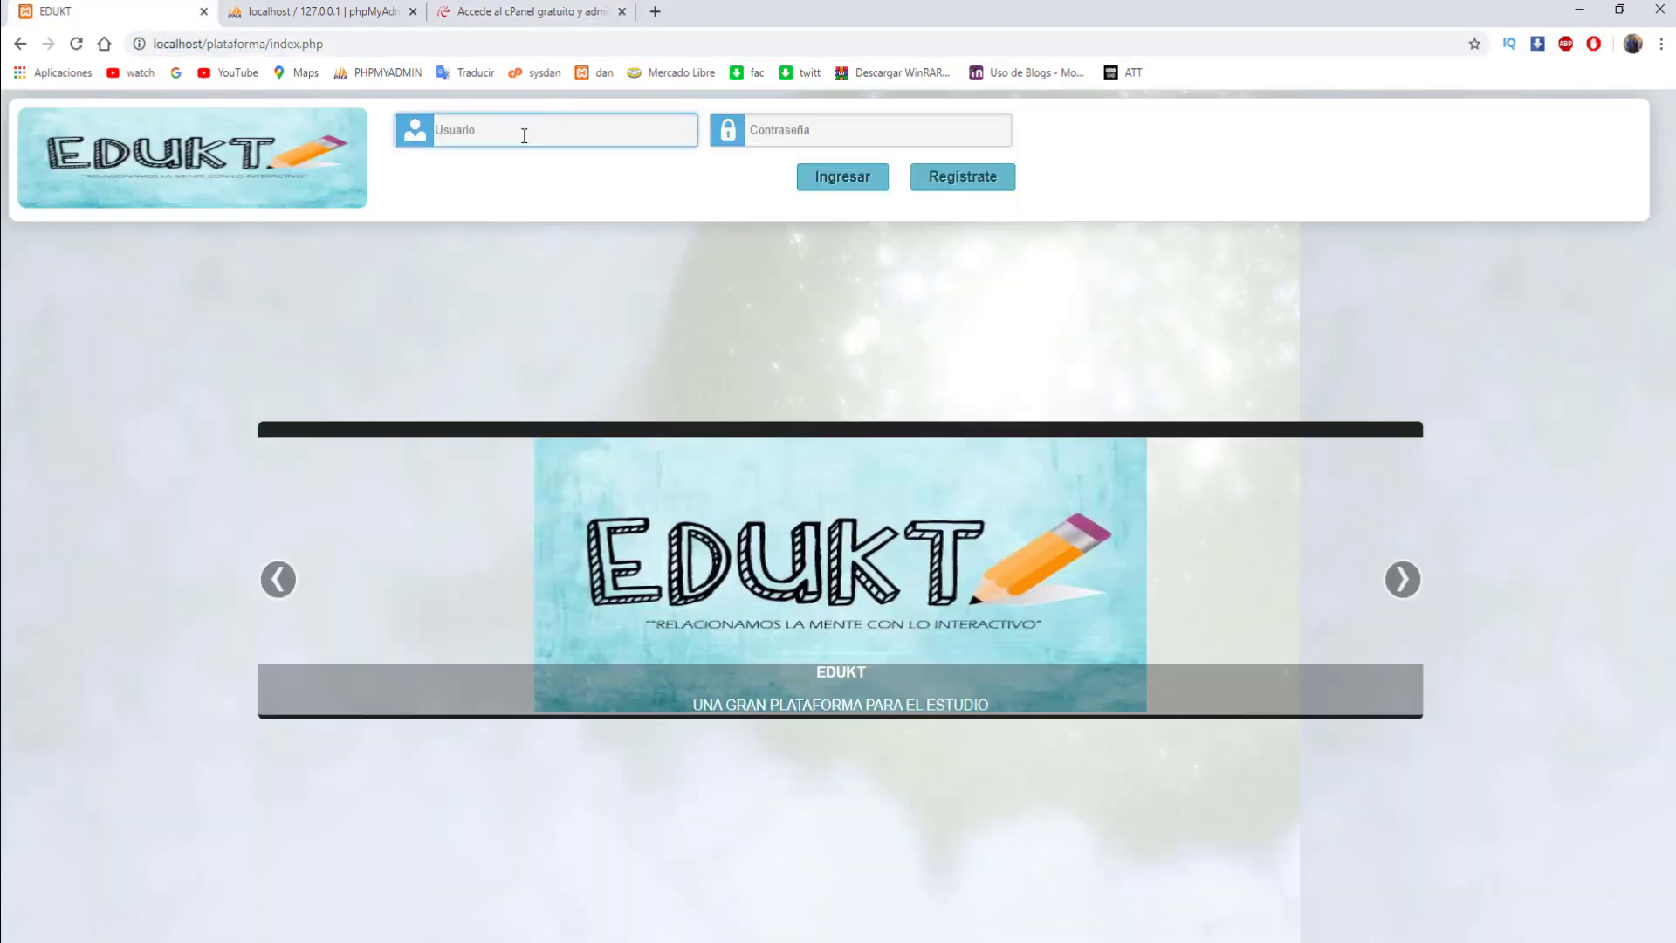
{"action": "left_click", "coordinate": [523, 132]}
{"action": "type", "text": "sk"}
{"action": "key", "text": "Tab"}
{"action": "type", "text": "1"}
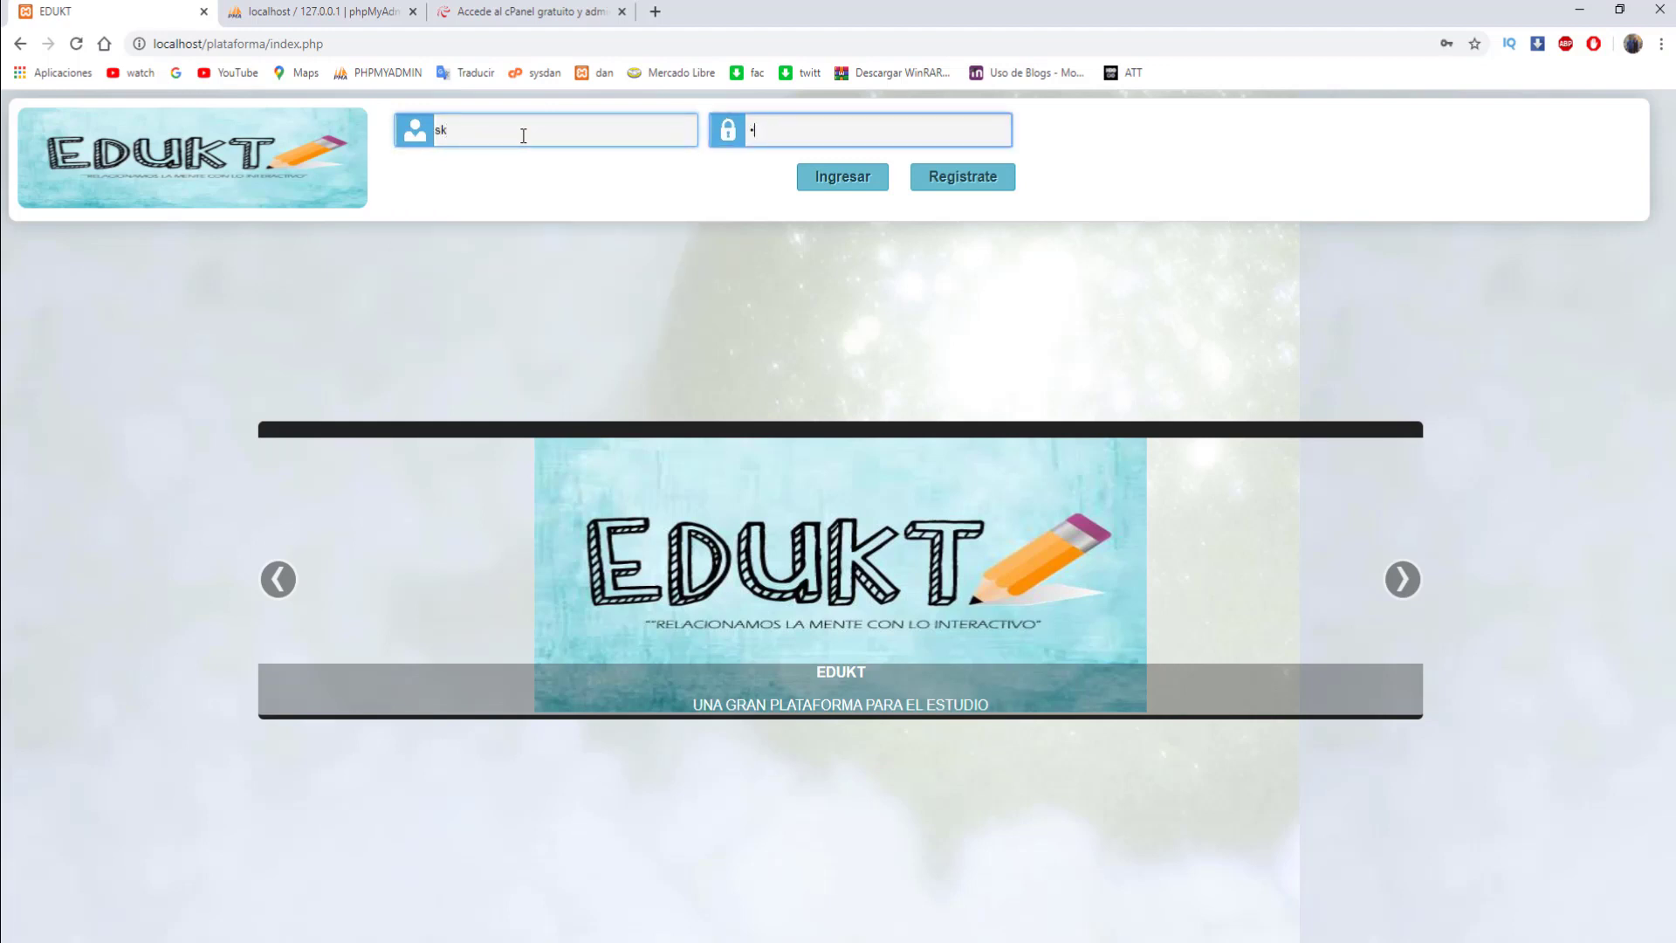
{"action": "key", "text": "Return"}
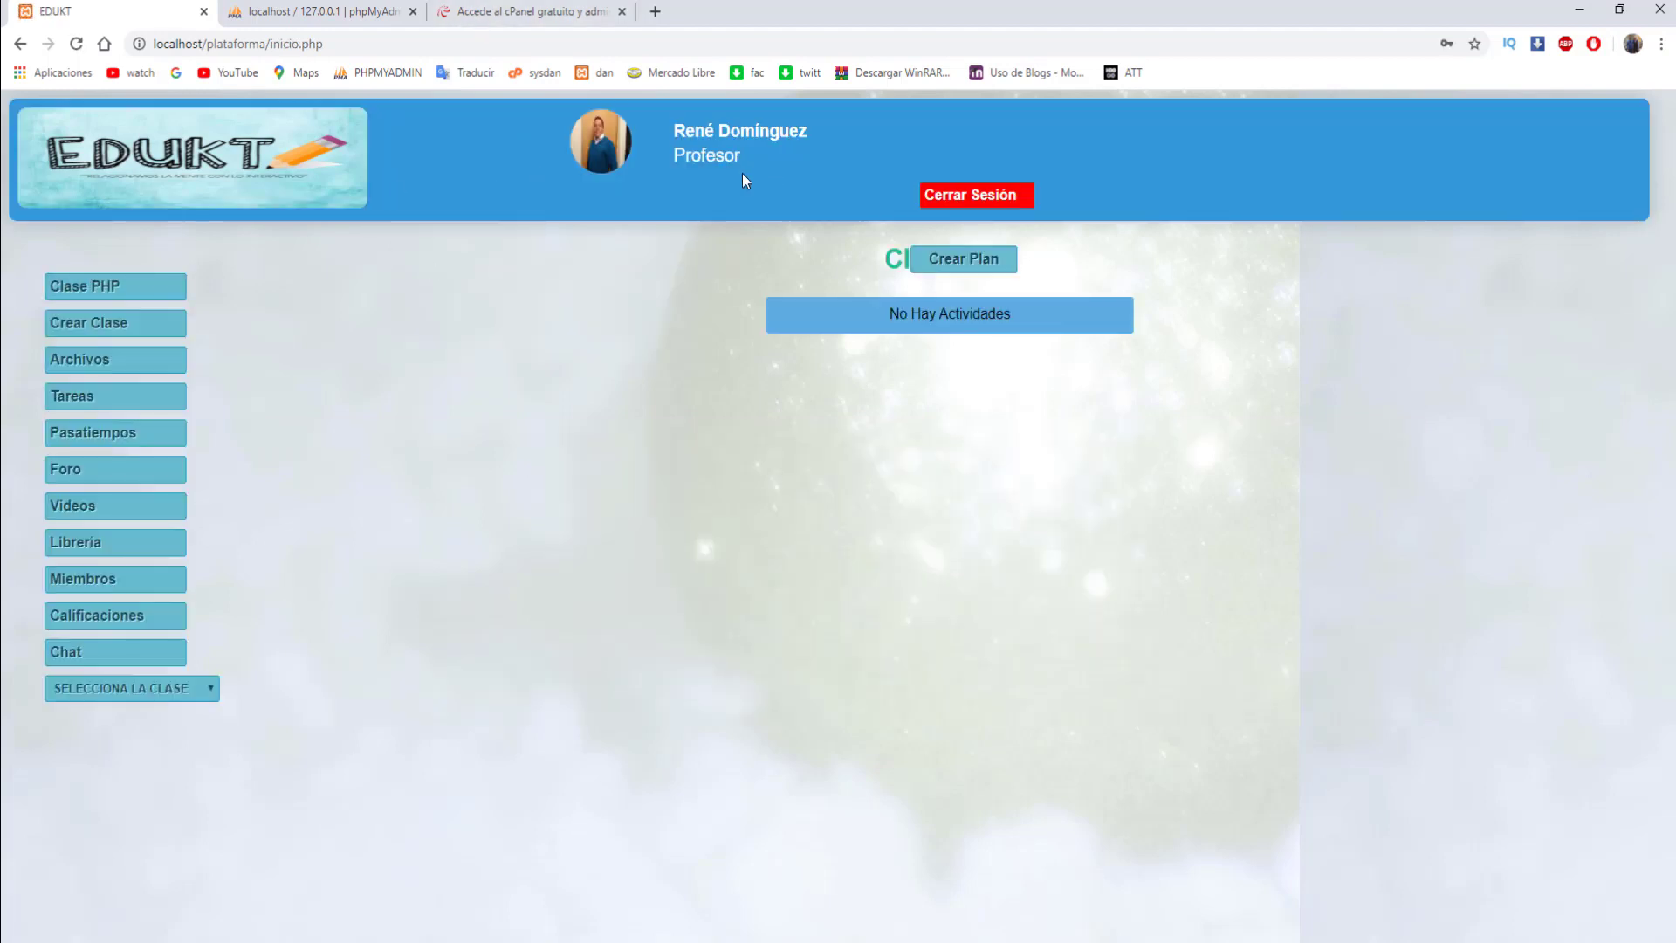
{"action": "left_click", "coordinate": [730, 140]}
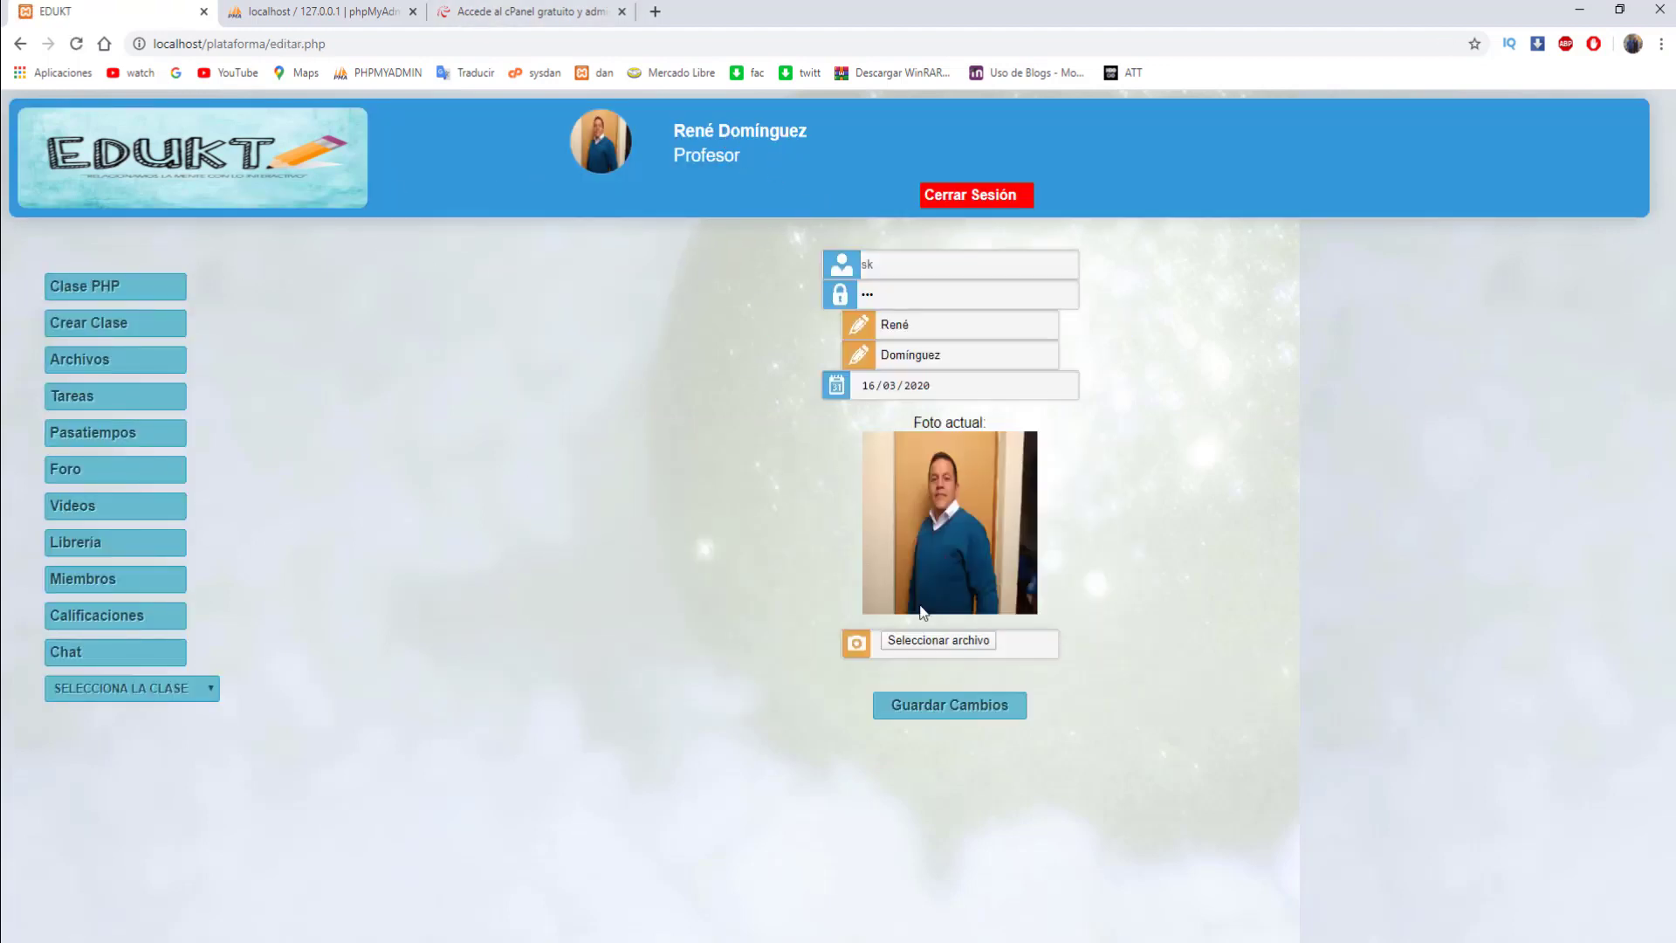
- Select the plataforma database in phpMyAdmin and start a quick SQL export
{"action": "left_click", "coordinate": [334, 11]}
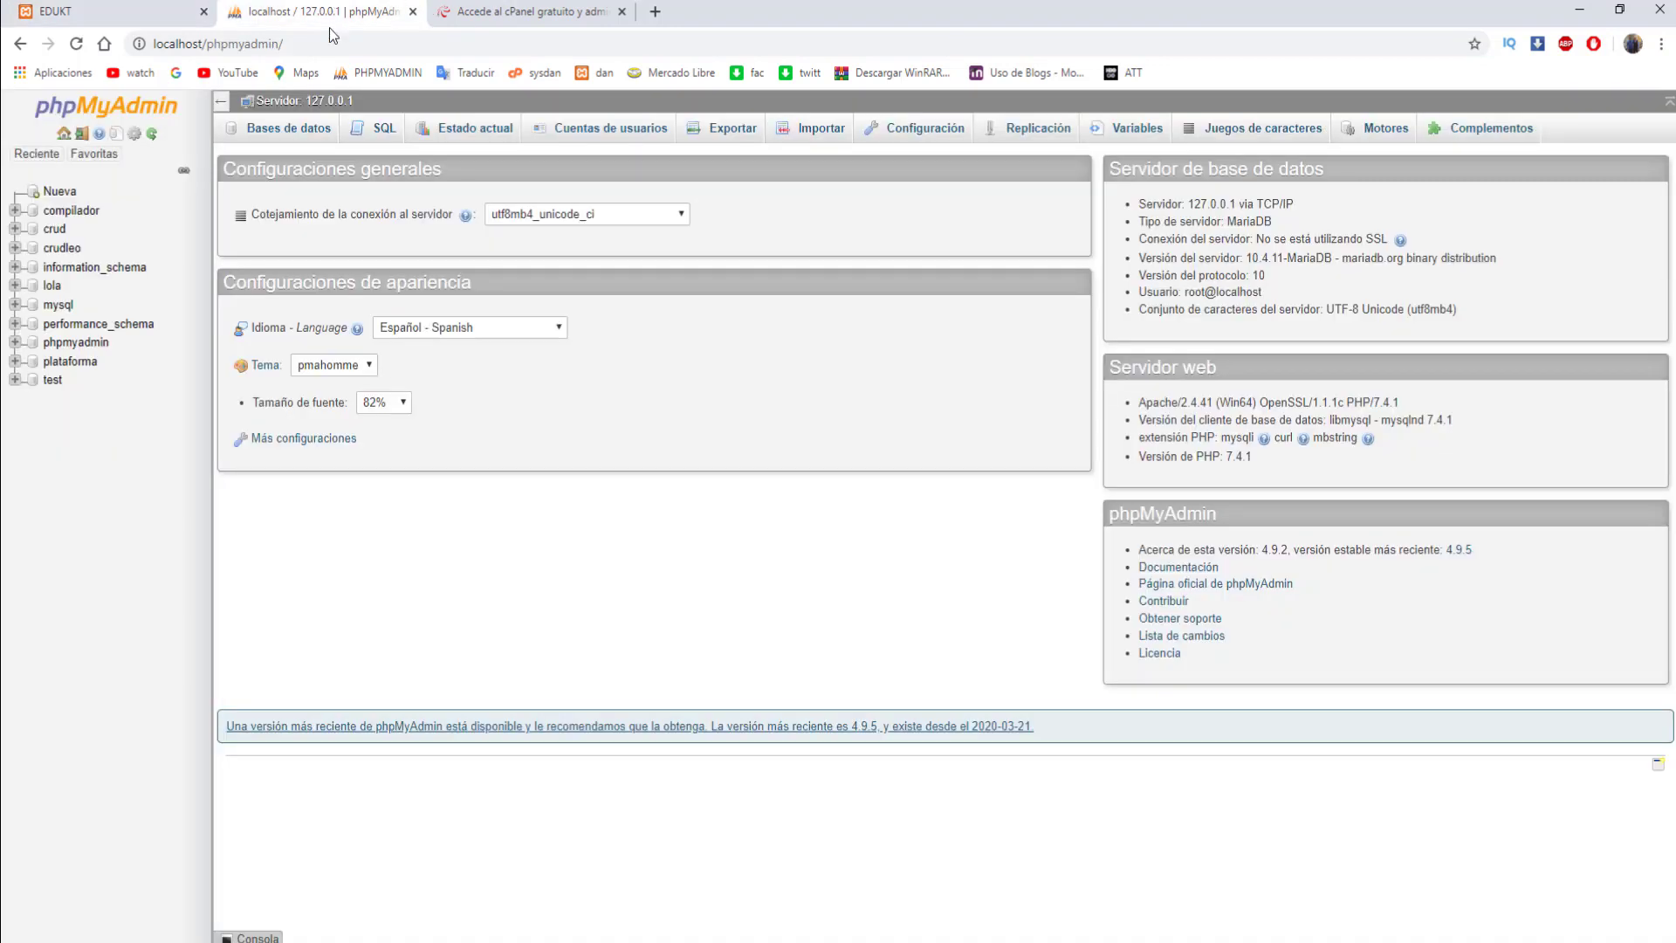
{"action": "left_click", "coordinate": [51, 363]}
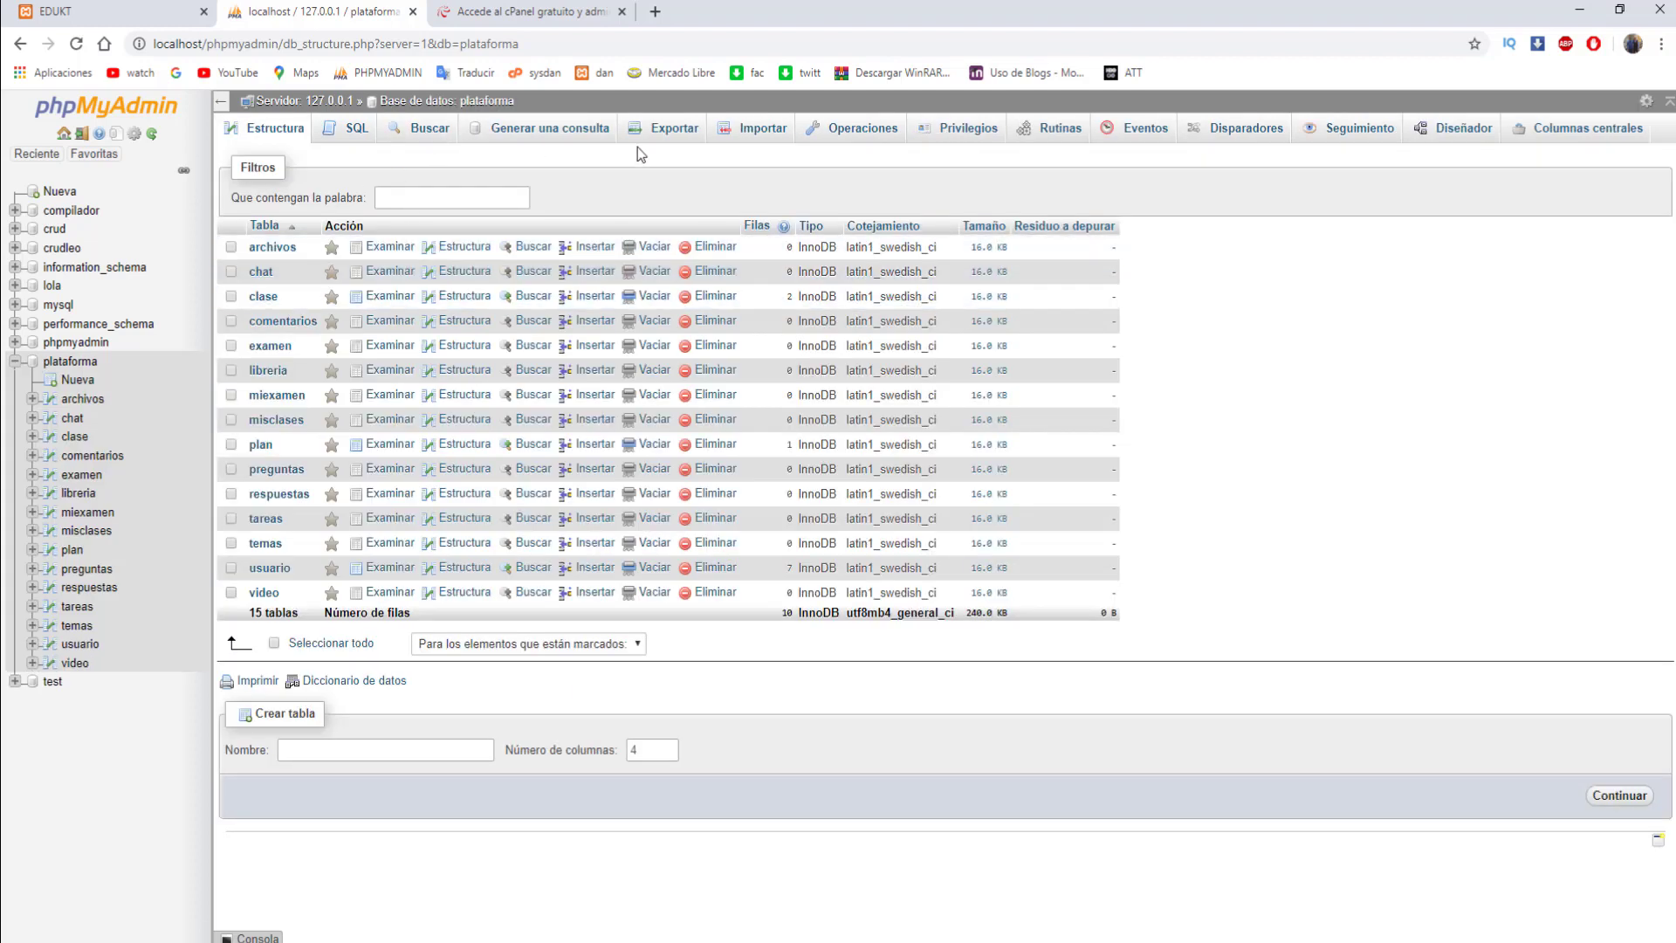
{"action": "left_click", "coordinate": [686, 139]}
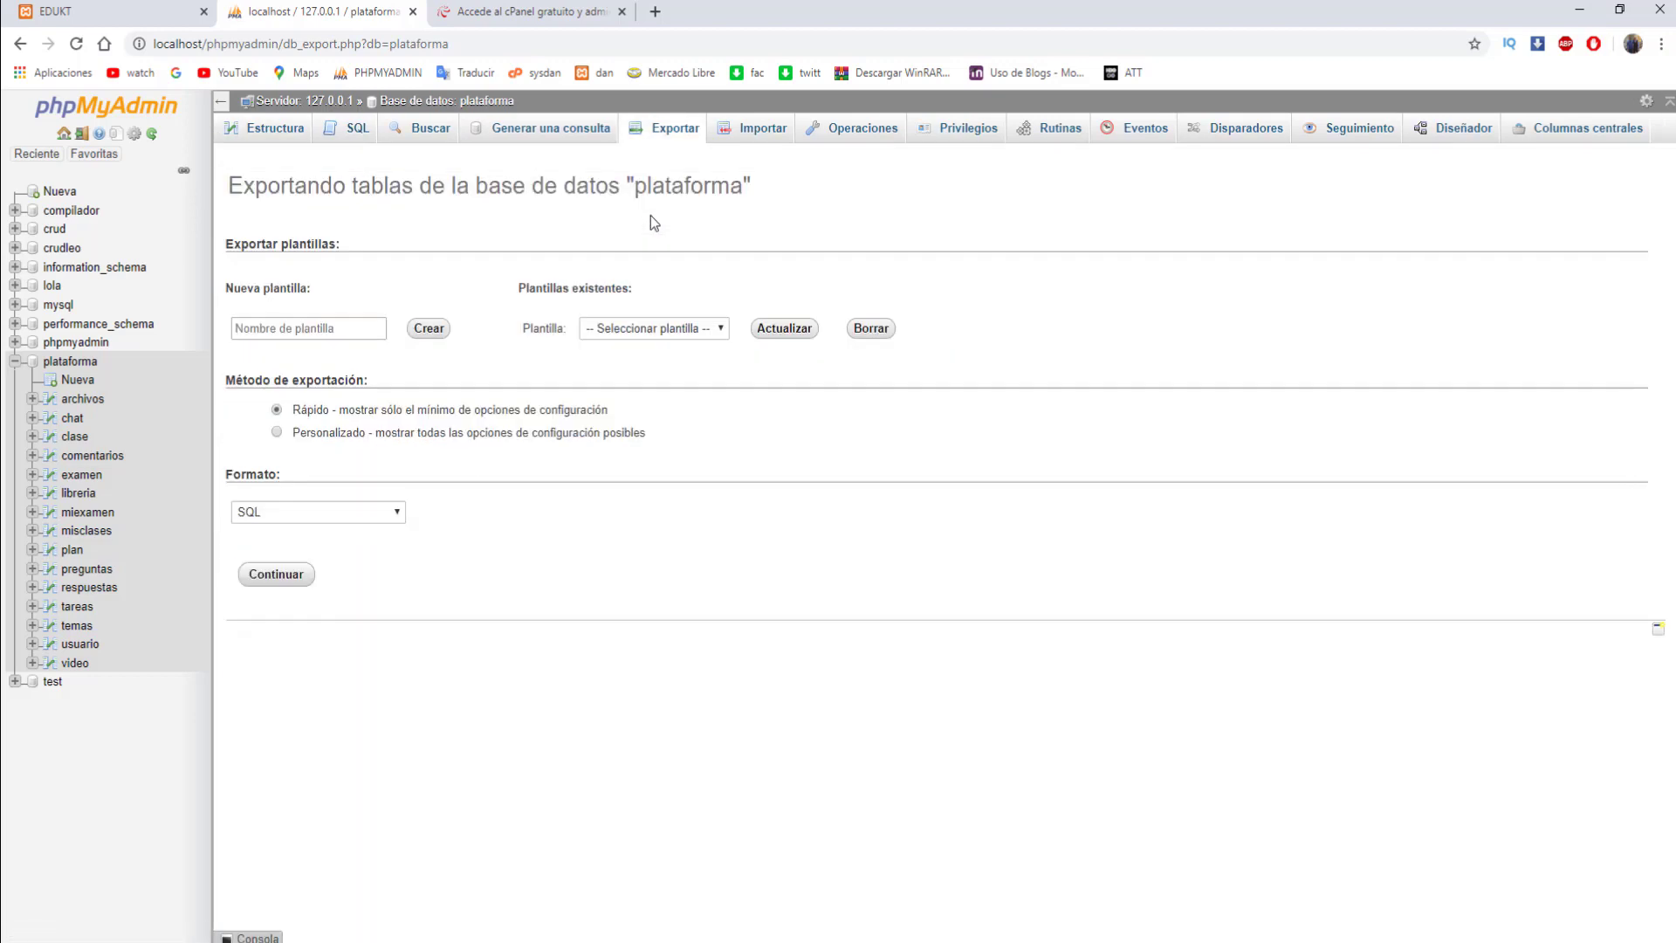
{"action": "left_click", "coordinate": [295, 576]}
- Save the export as plataforma.sql in C:\xampp\htdocs\plataforma\bd, replacing the existing file
{"action": "scroll", "coordinate": [119, 242], "scroll_direction": "down", "scroll_amount": 1}
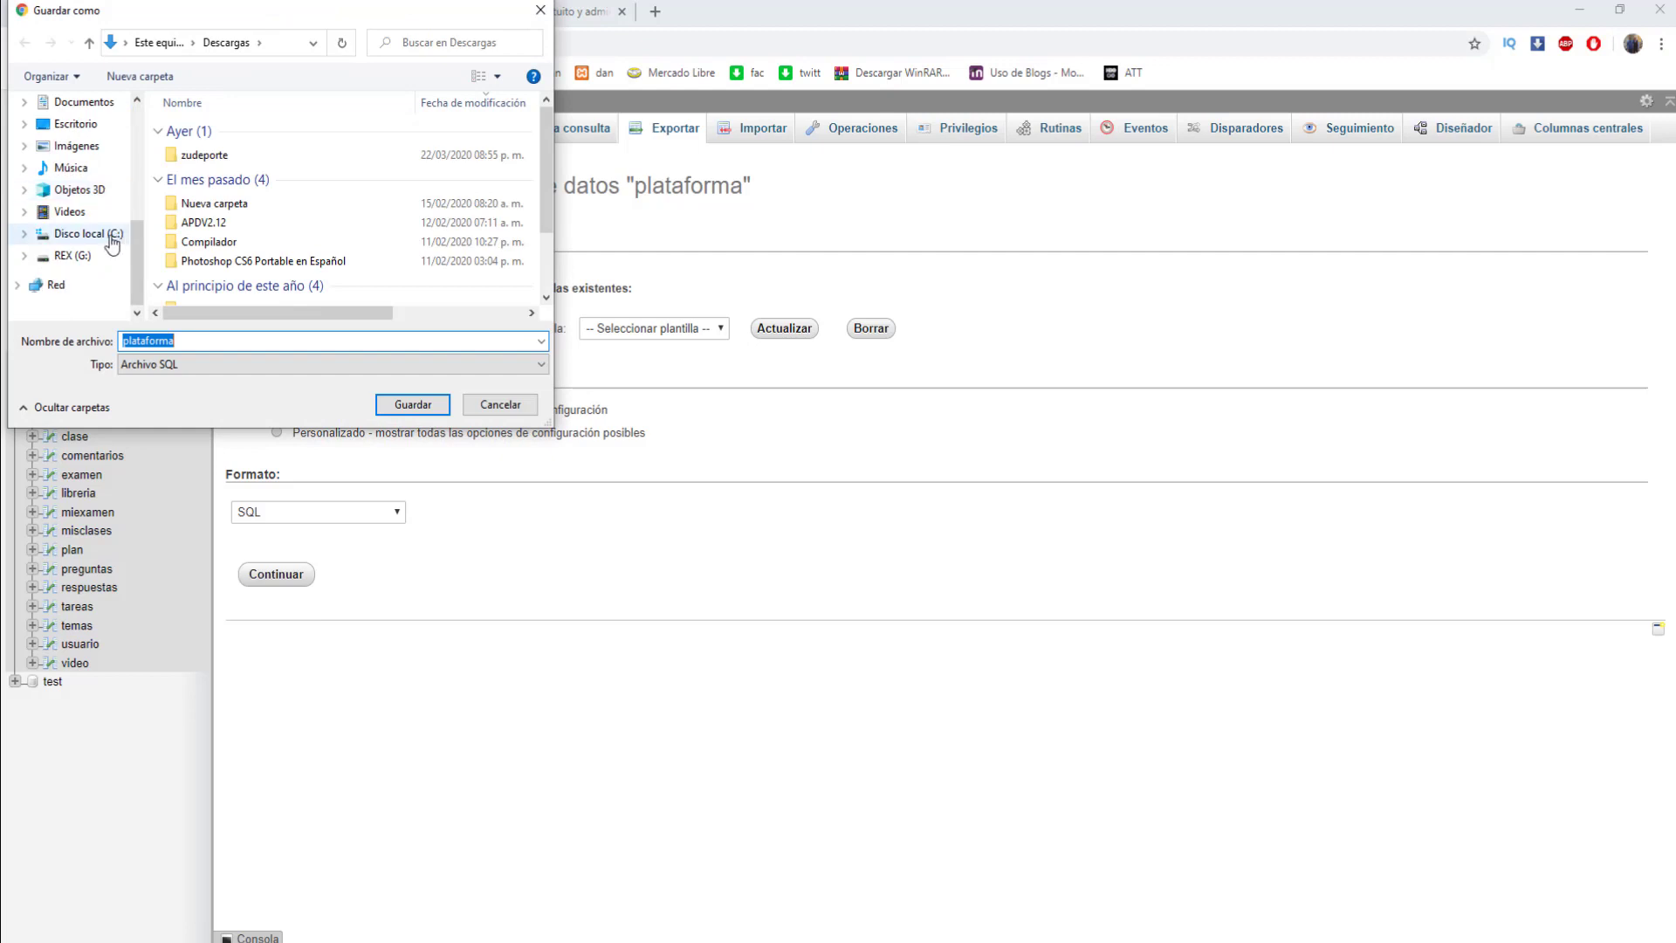
{"action": "left_click", "coordinate": [85, 234]}
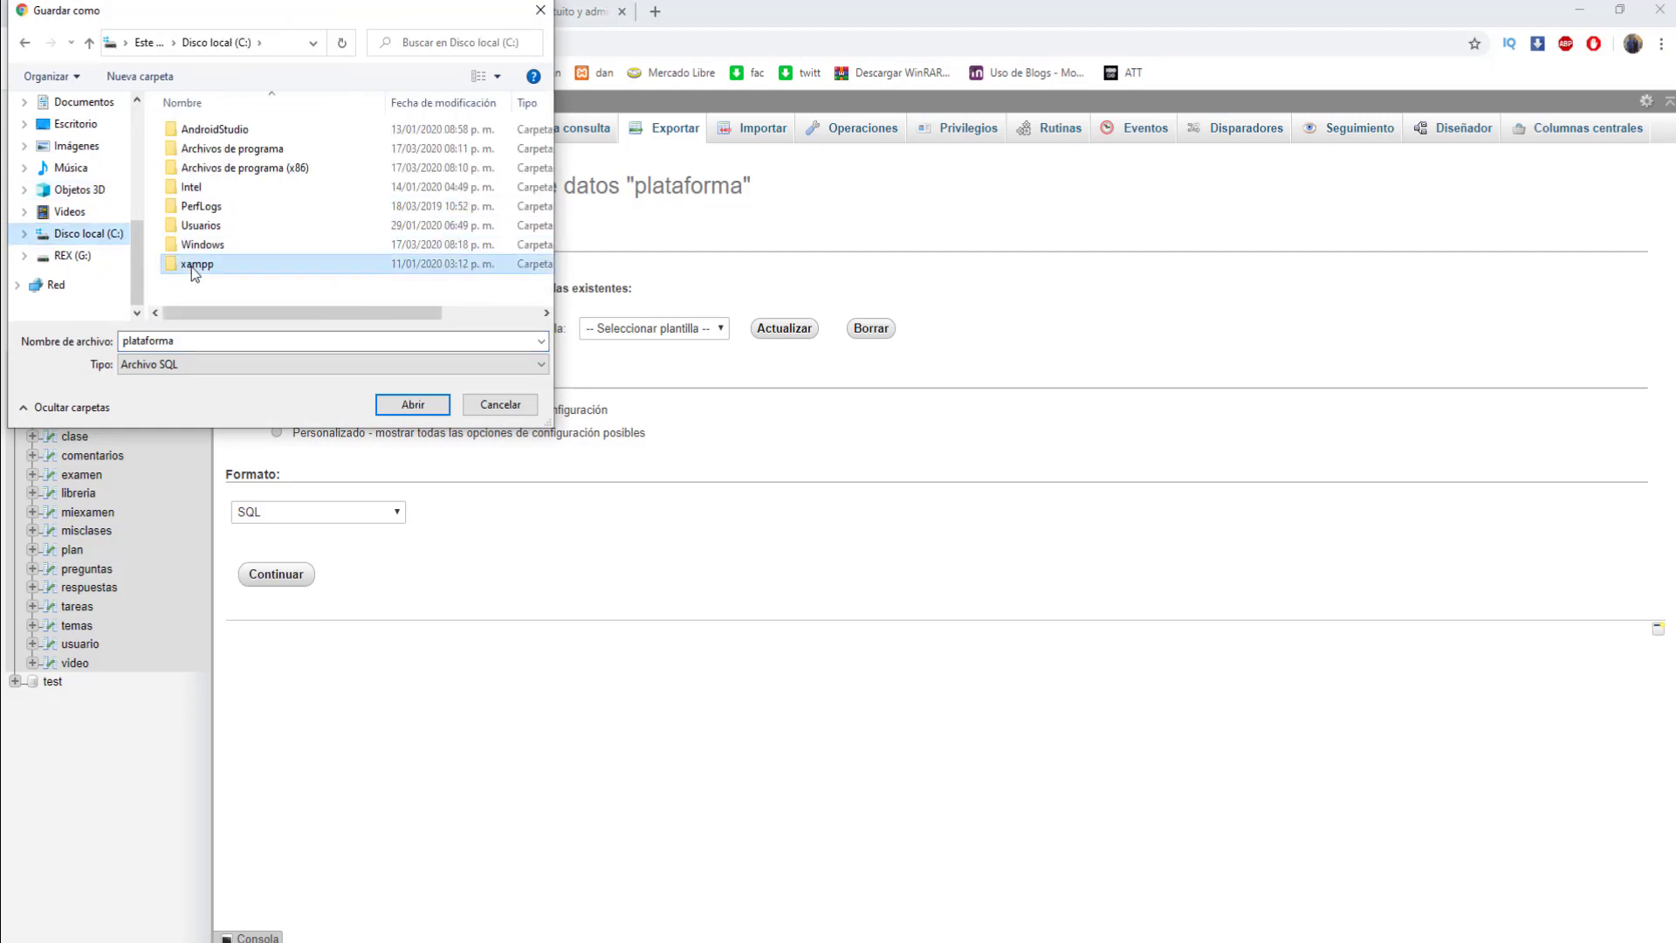
{"action": "double_click", "coordinate": [187, 264]}
{"action": "double_click", "coordinate": [227, 225]}
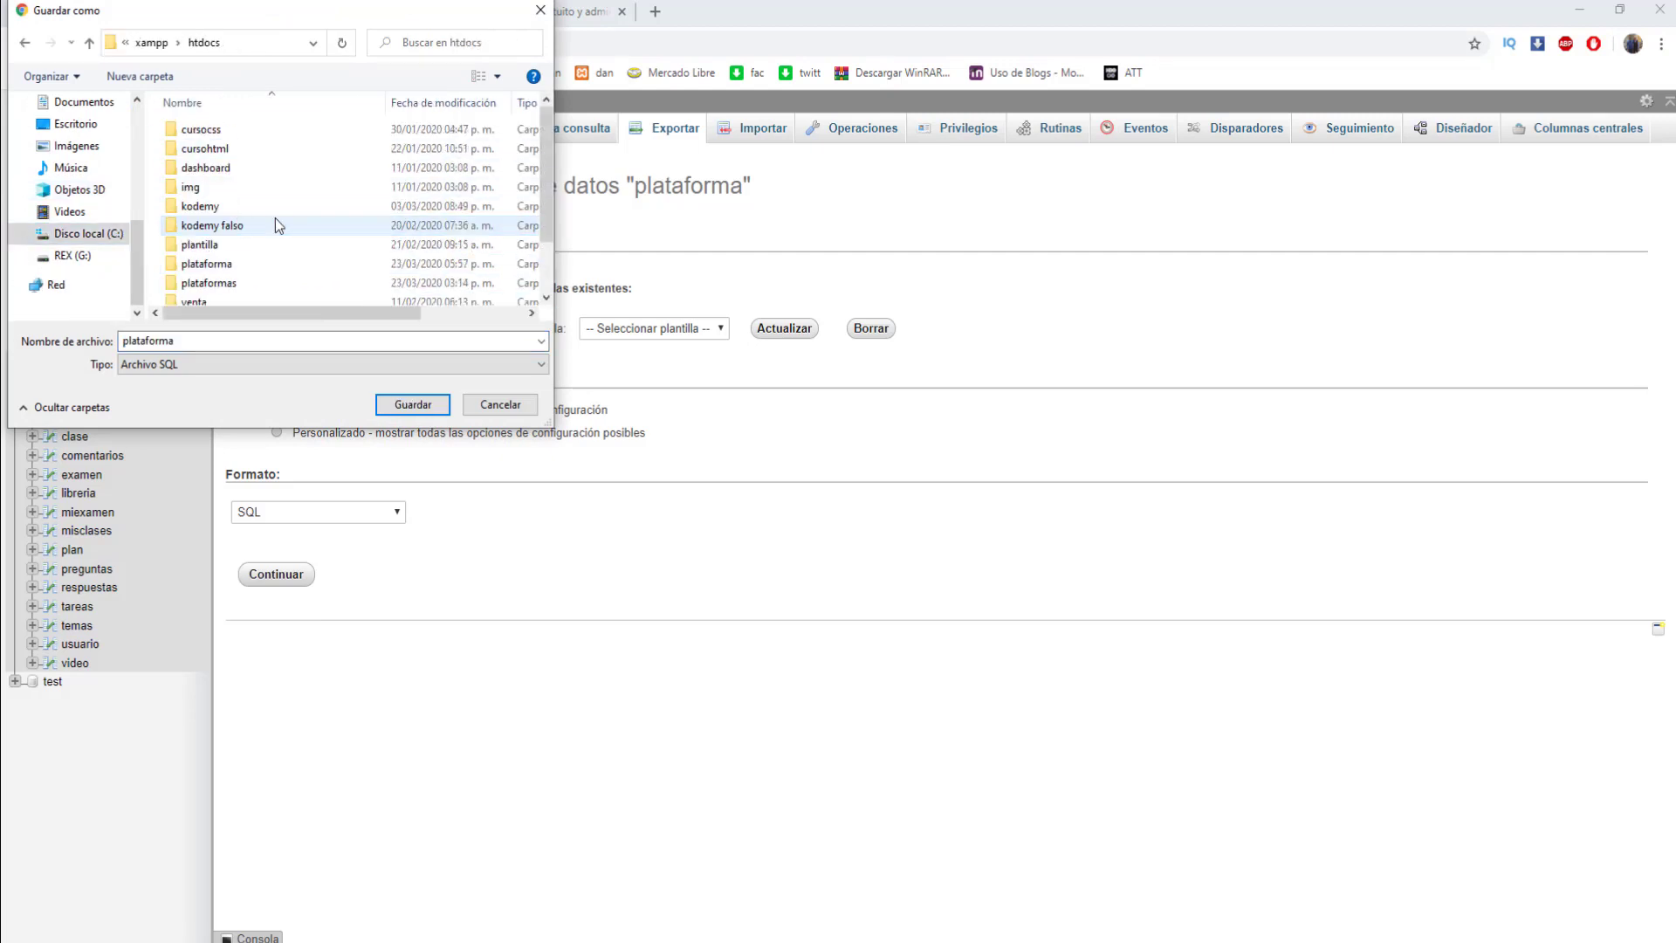
{"action": "double_click", "coordinate": [229, 271]}
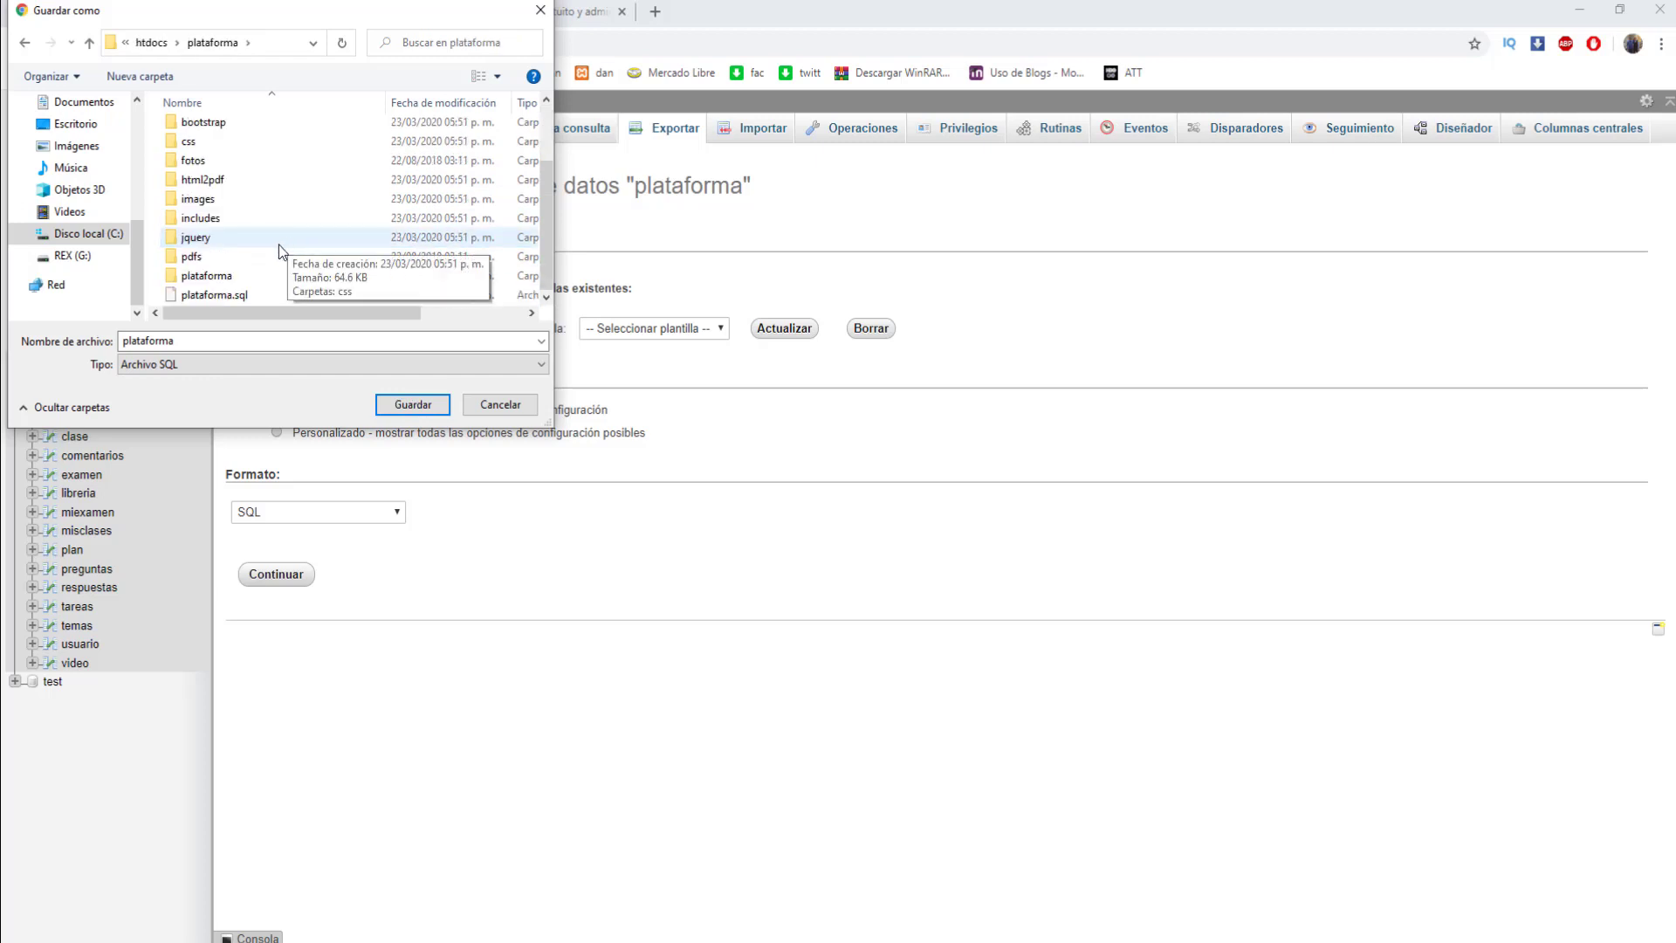
{"action": "double_click", "coordinate": [186, 186]}
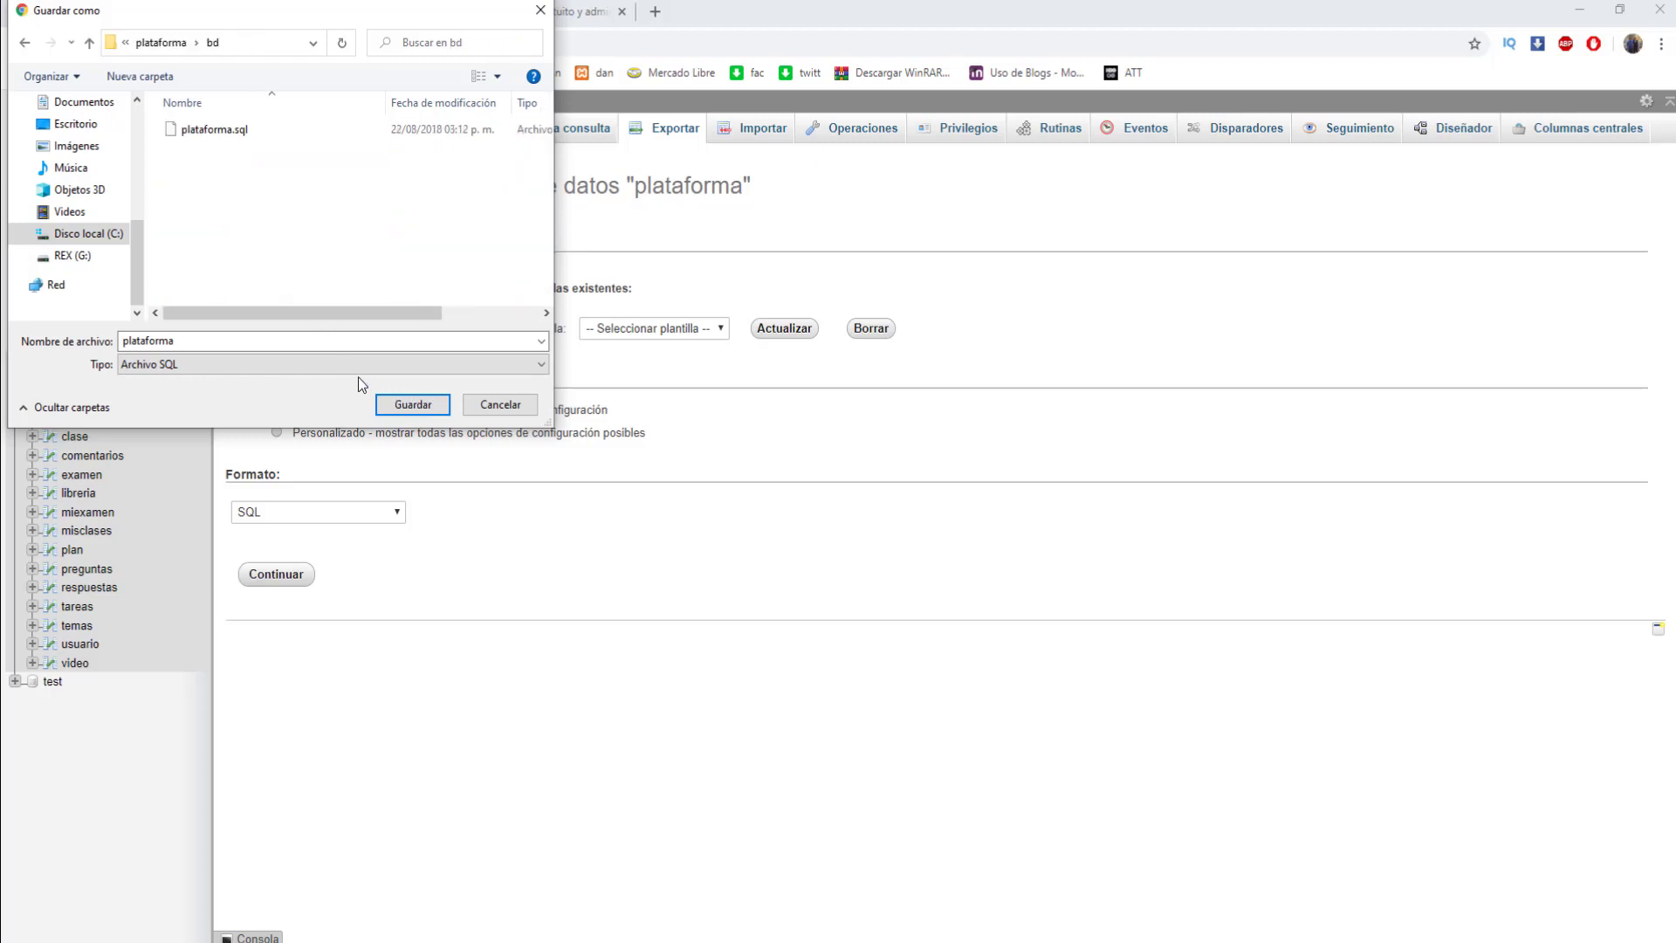
{"action": "left_click", "coordinate": [427, 409]}
{"action": "left_click", "coordinate": [891, 485]}
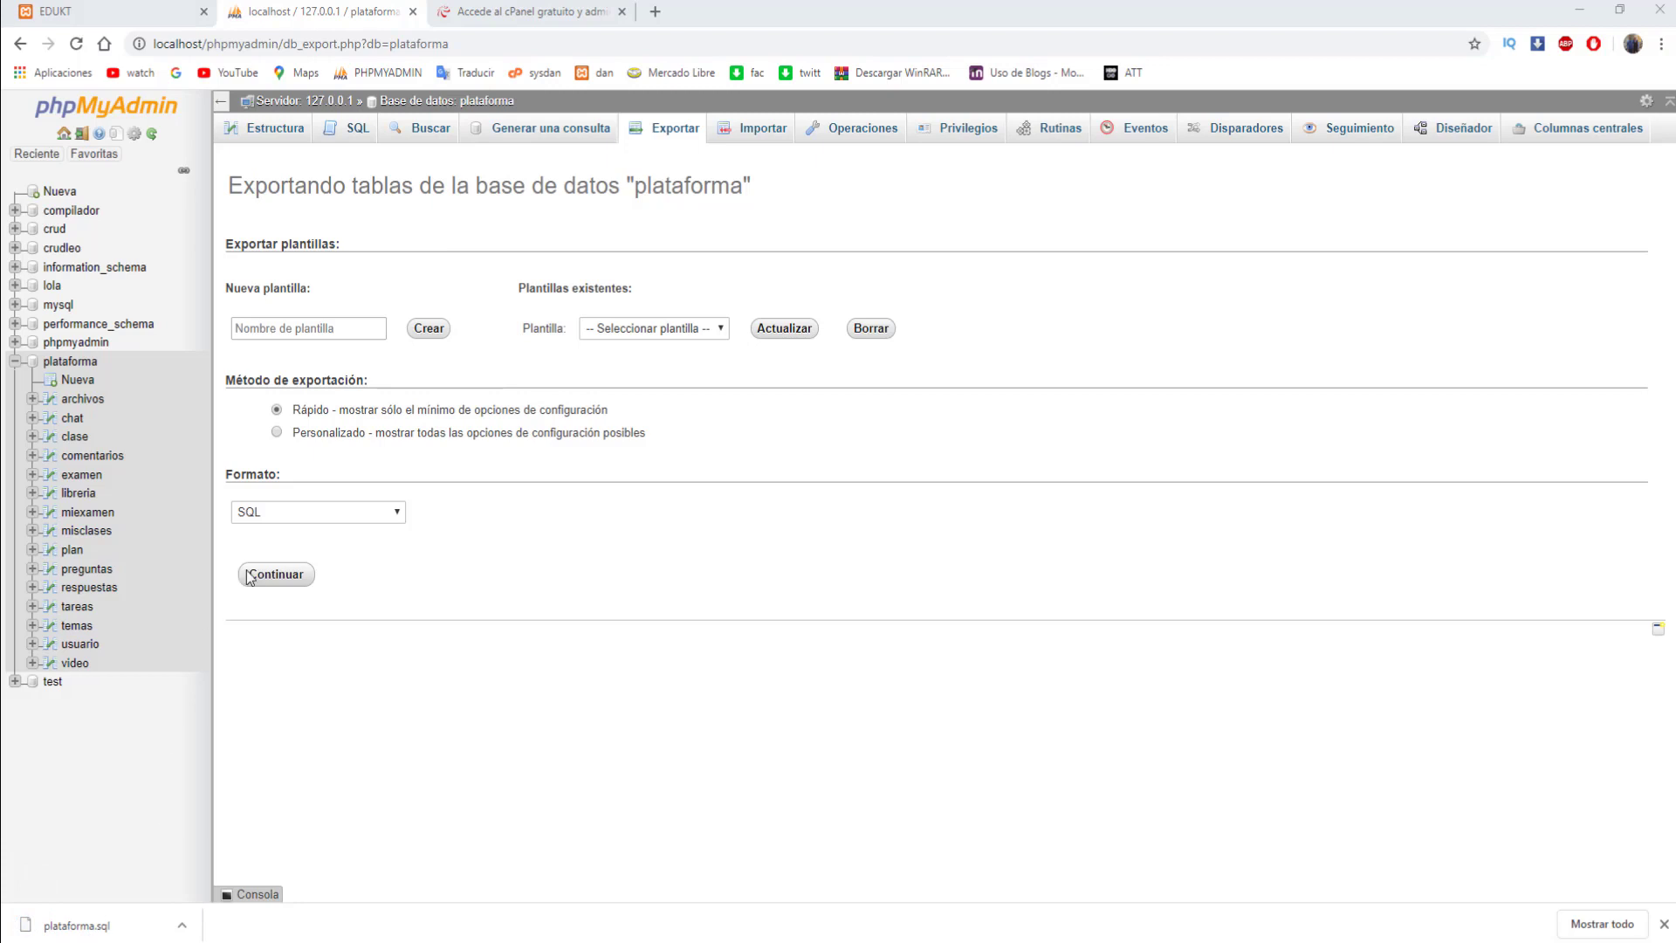
{"action": "key", "text": "super+e"}
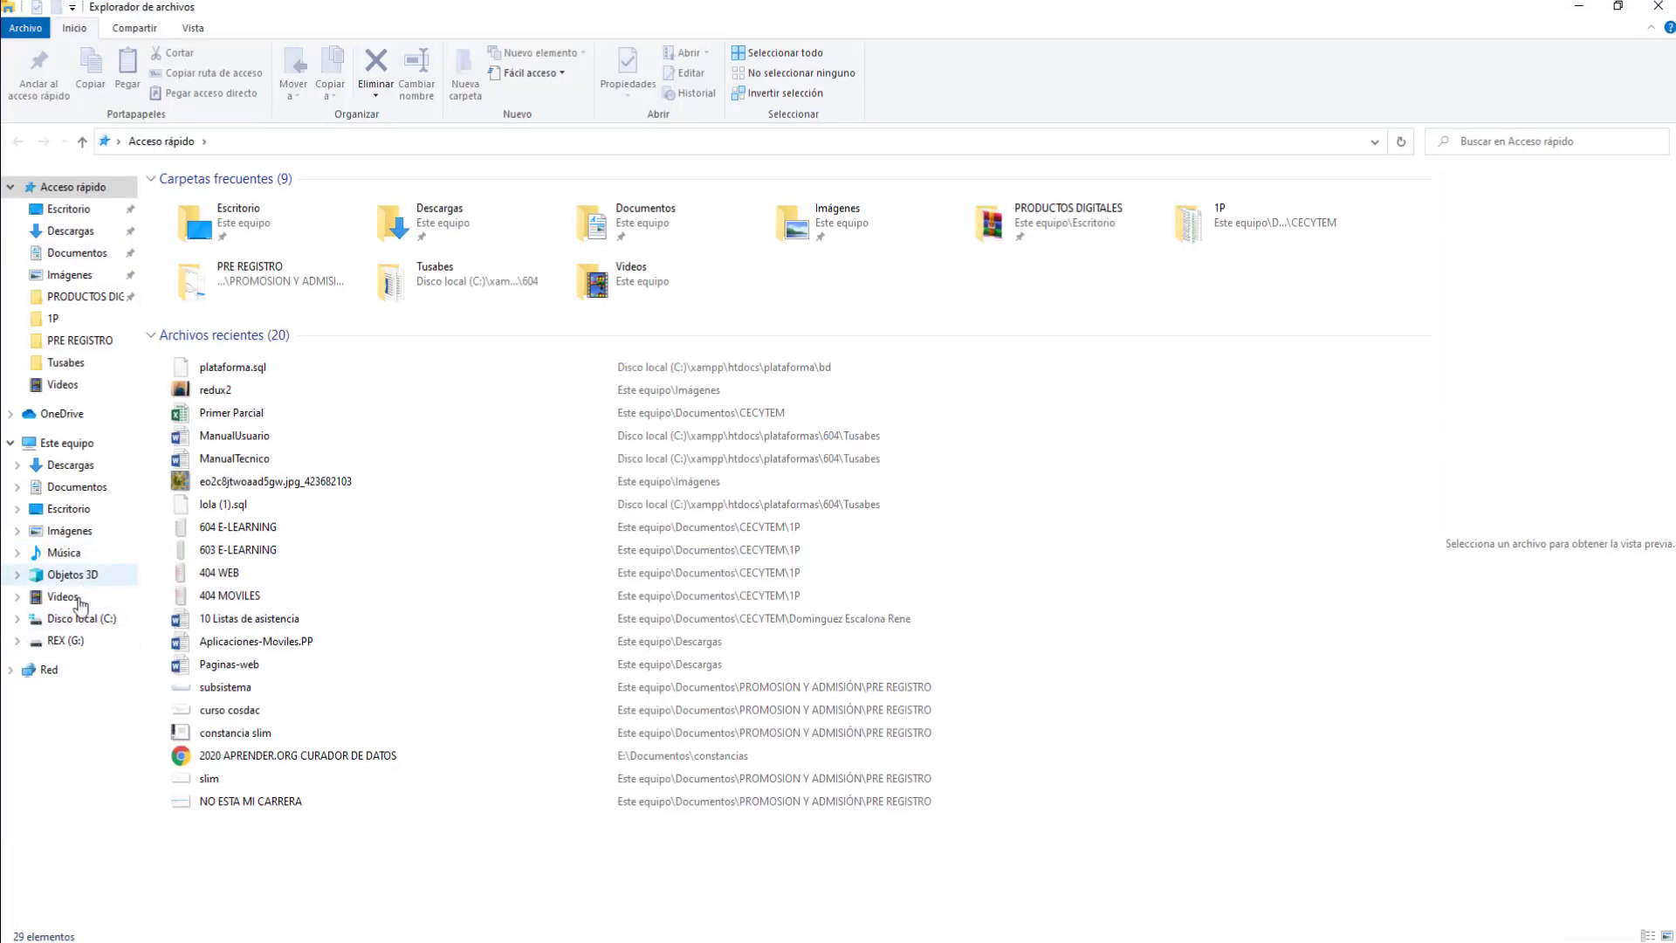
- Browse to C:\xampp\htdocs and check the contents of the plataforma folder
{"action": "left_click", "coordinate": [80, 616]}
{"action": "double_click", "coordinate": [197, 332]}
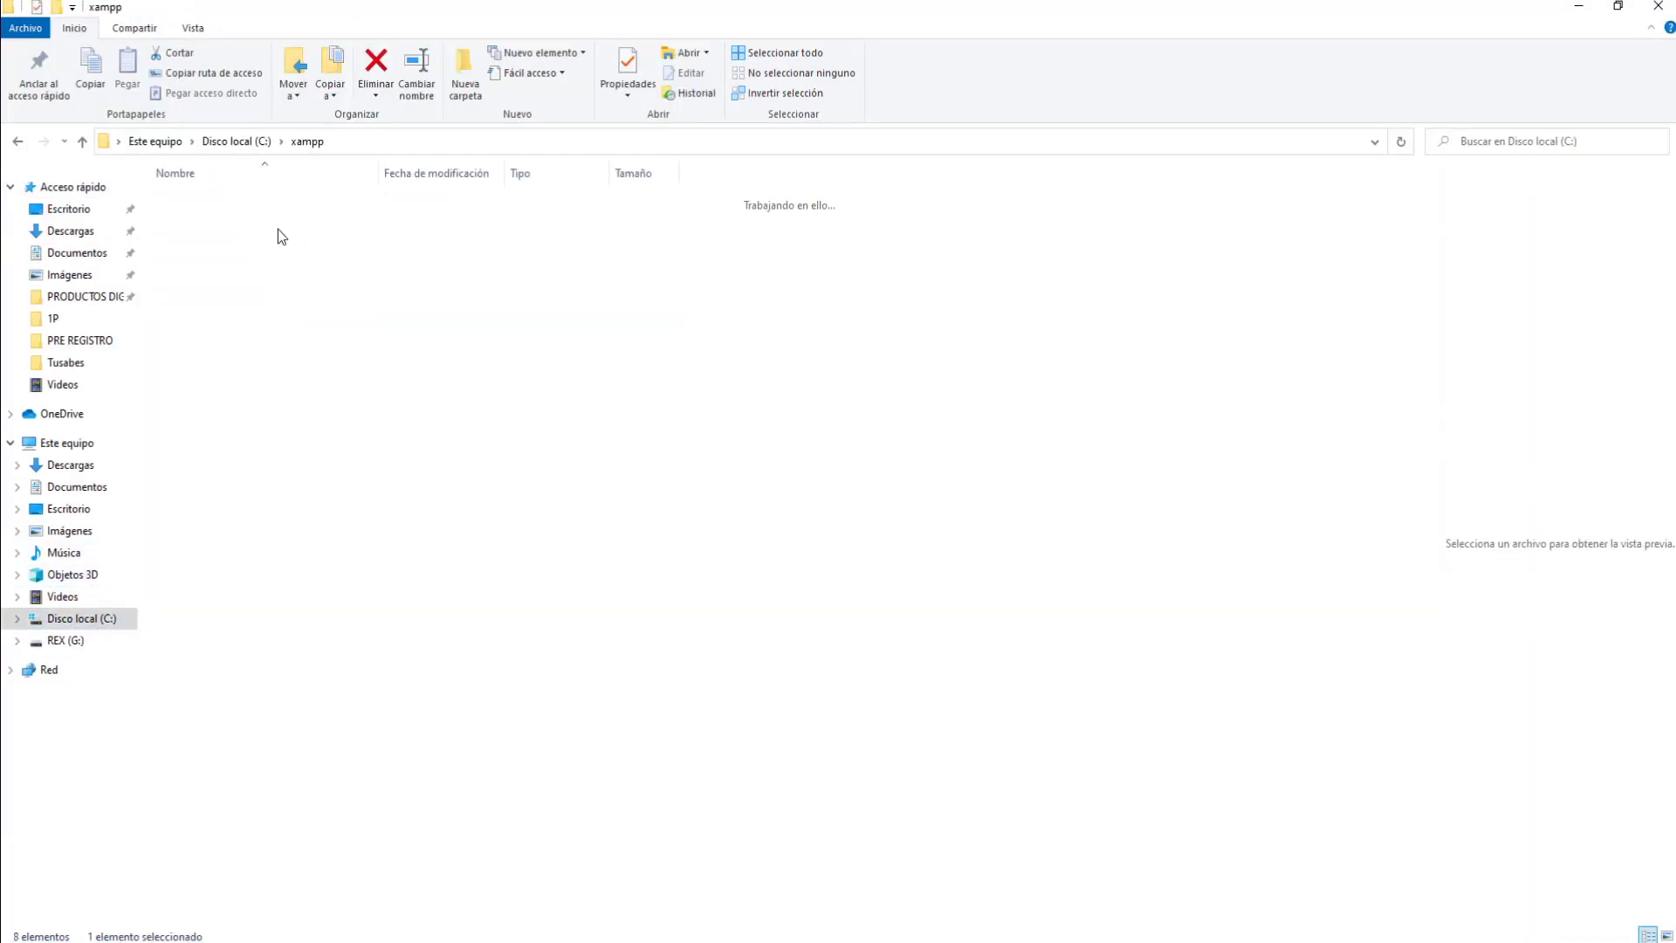
{"action": "double_click", "coordinate": [191, 295]}
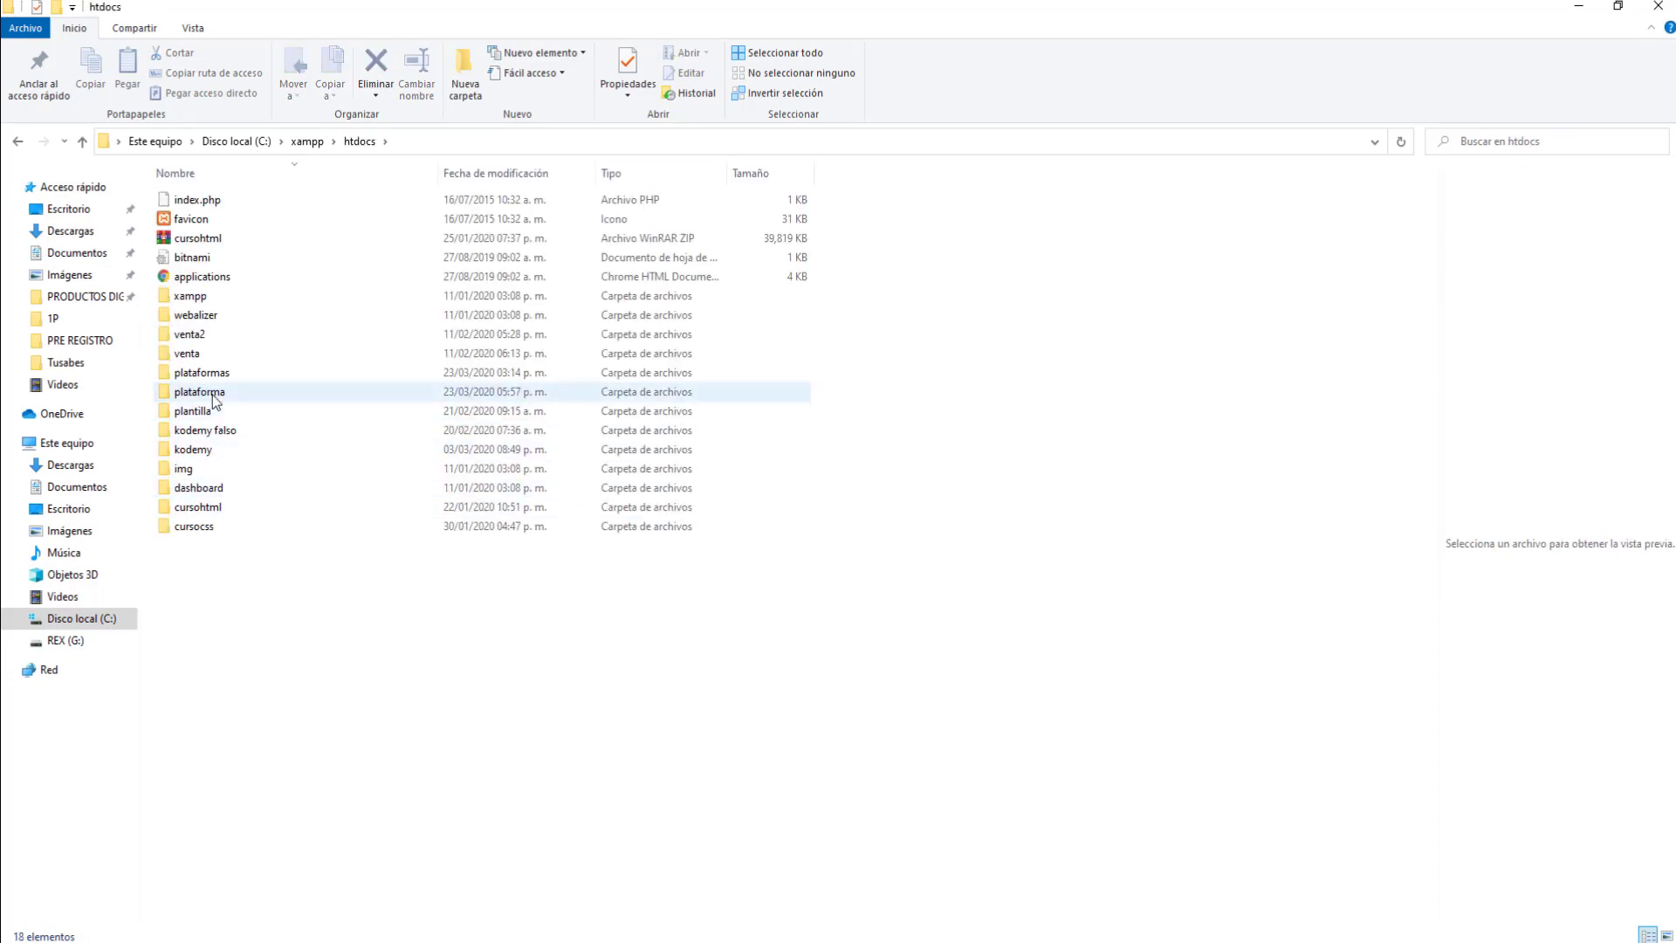
{"action": "left_click", "coordinate": [217, 392]}
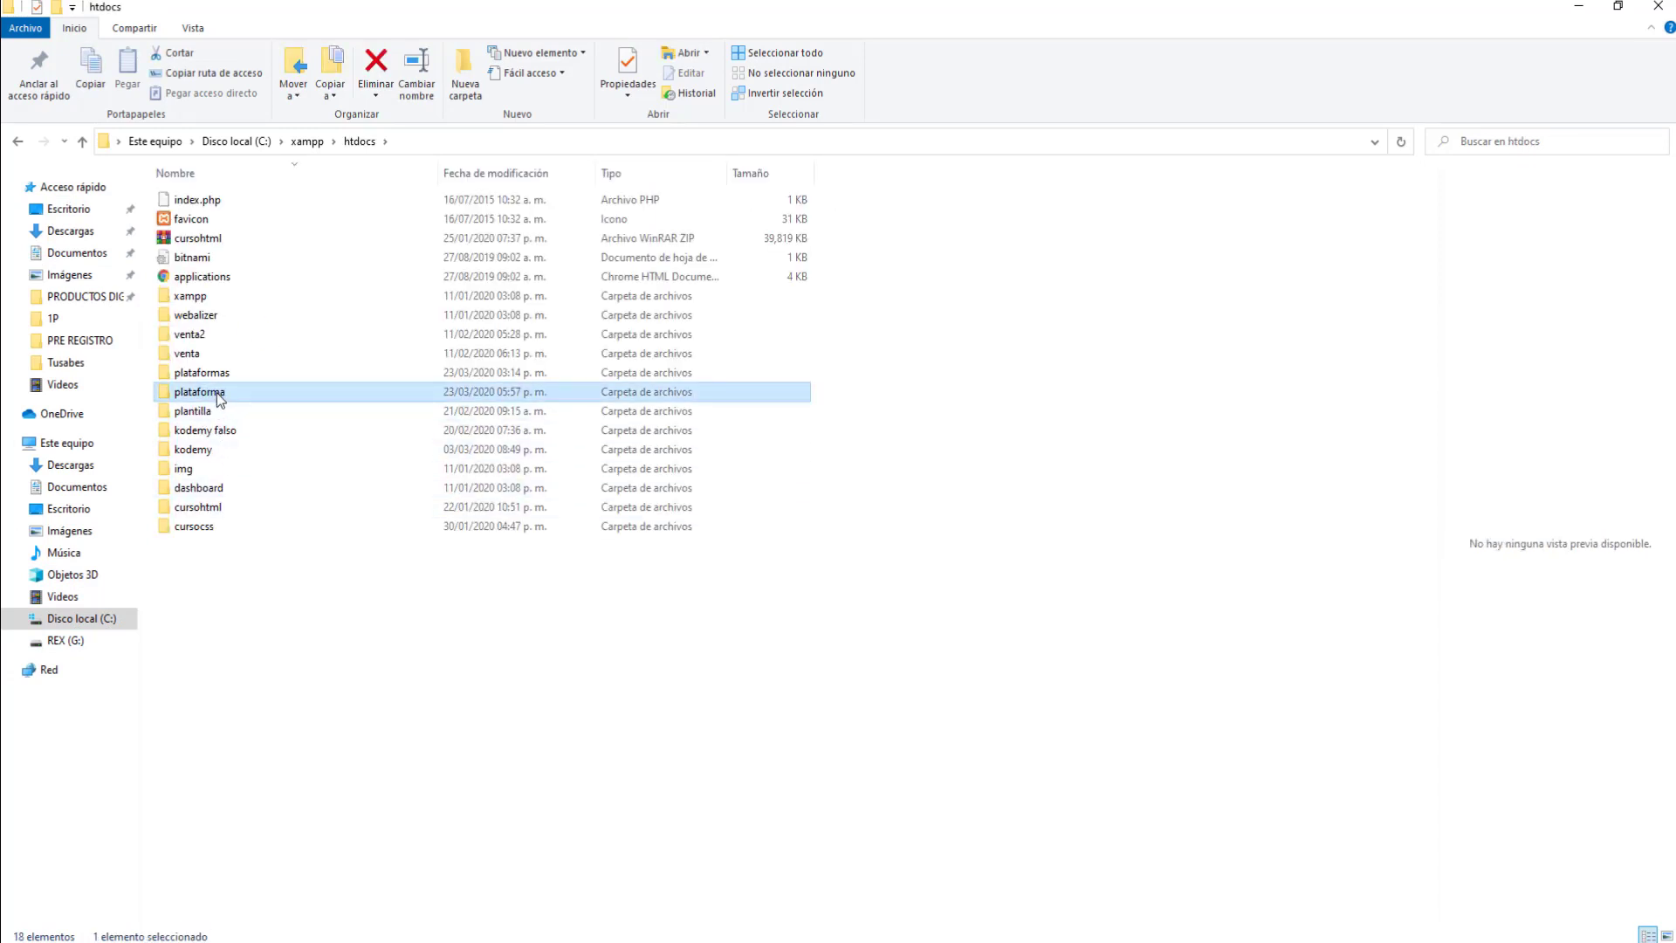
{"action": "double_click", "coordinate": [217, 391]}
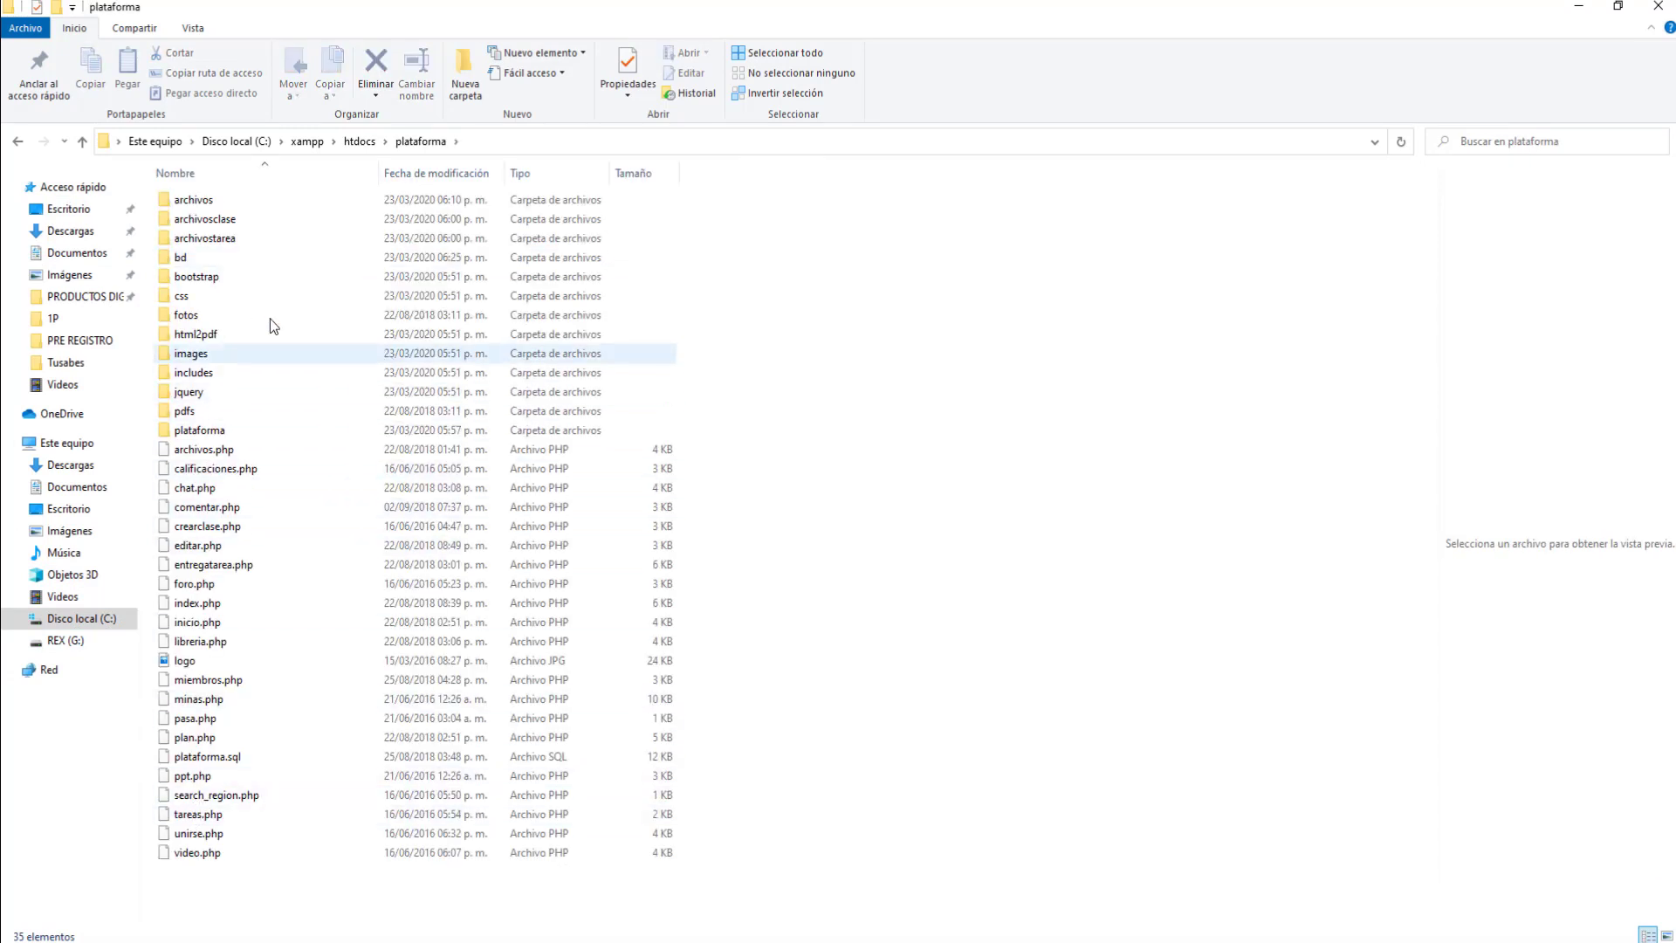
{"action": "left_click", "coordinate": [359, 141]}
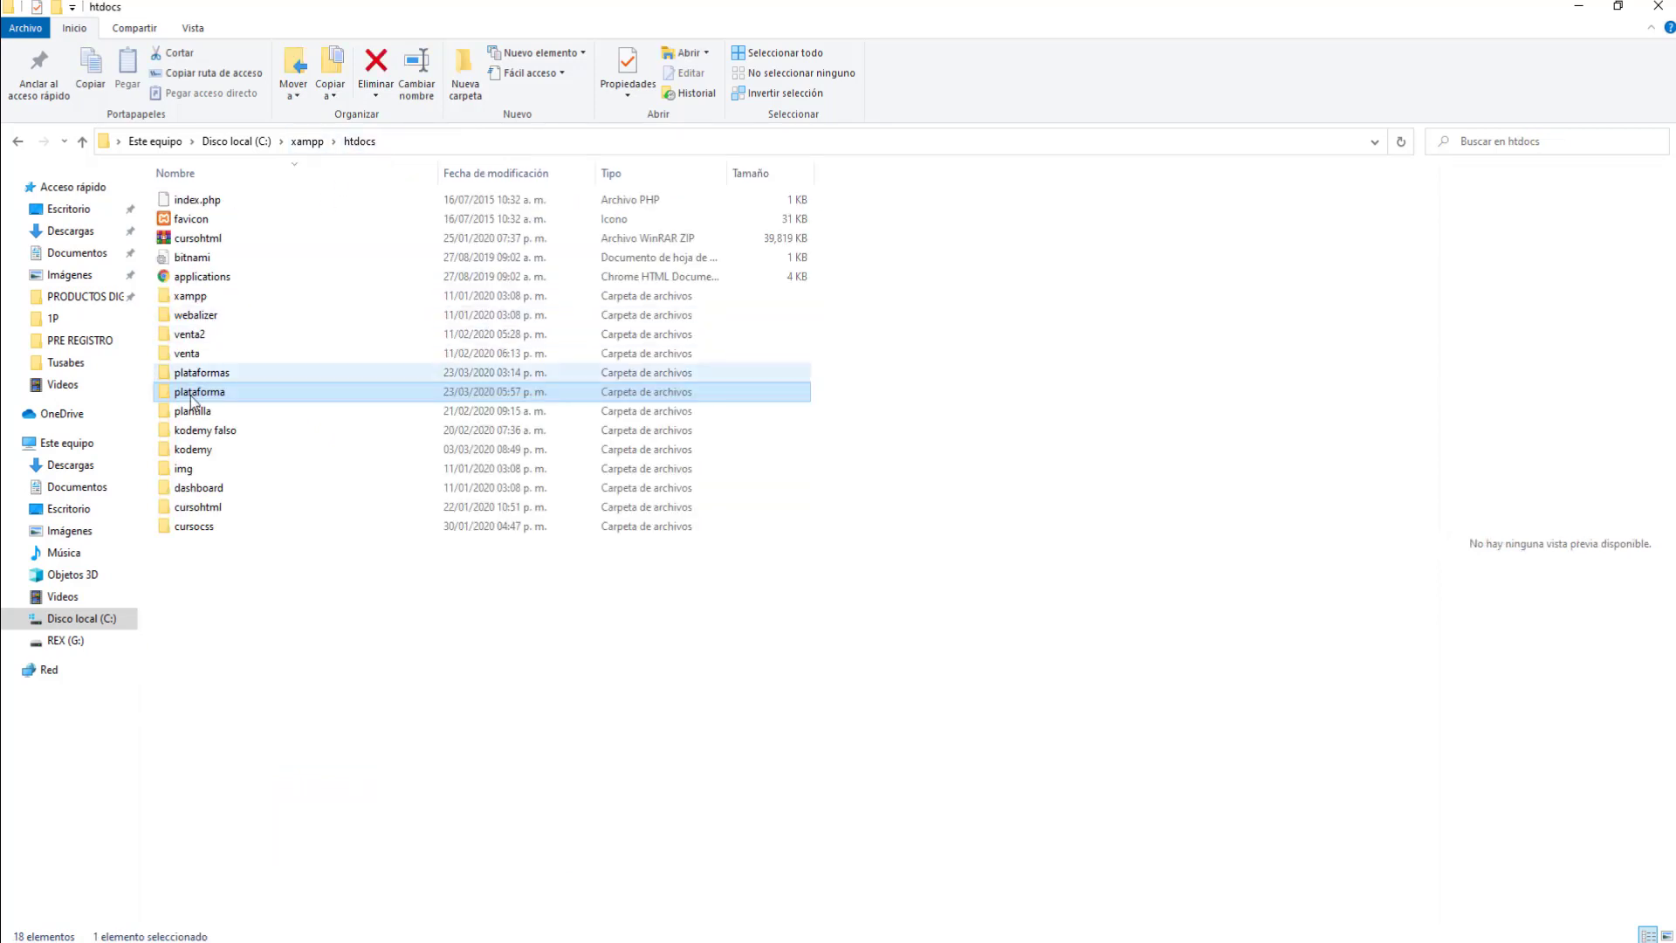
- Compress the plataforma folder with Añadir al archivo, then return to the browser
{"action": "right_click", "coordinate": [207, 397]}
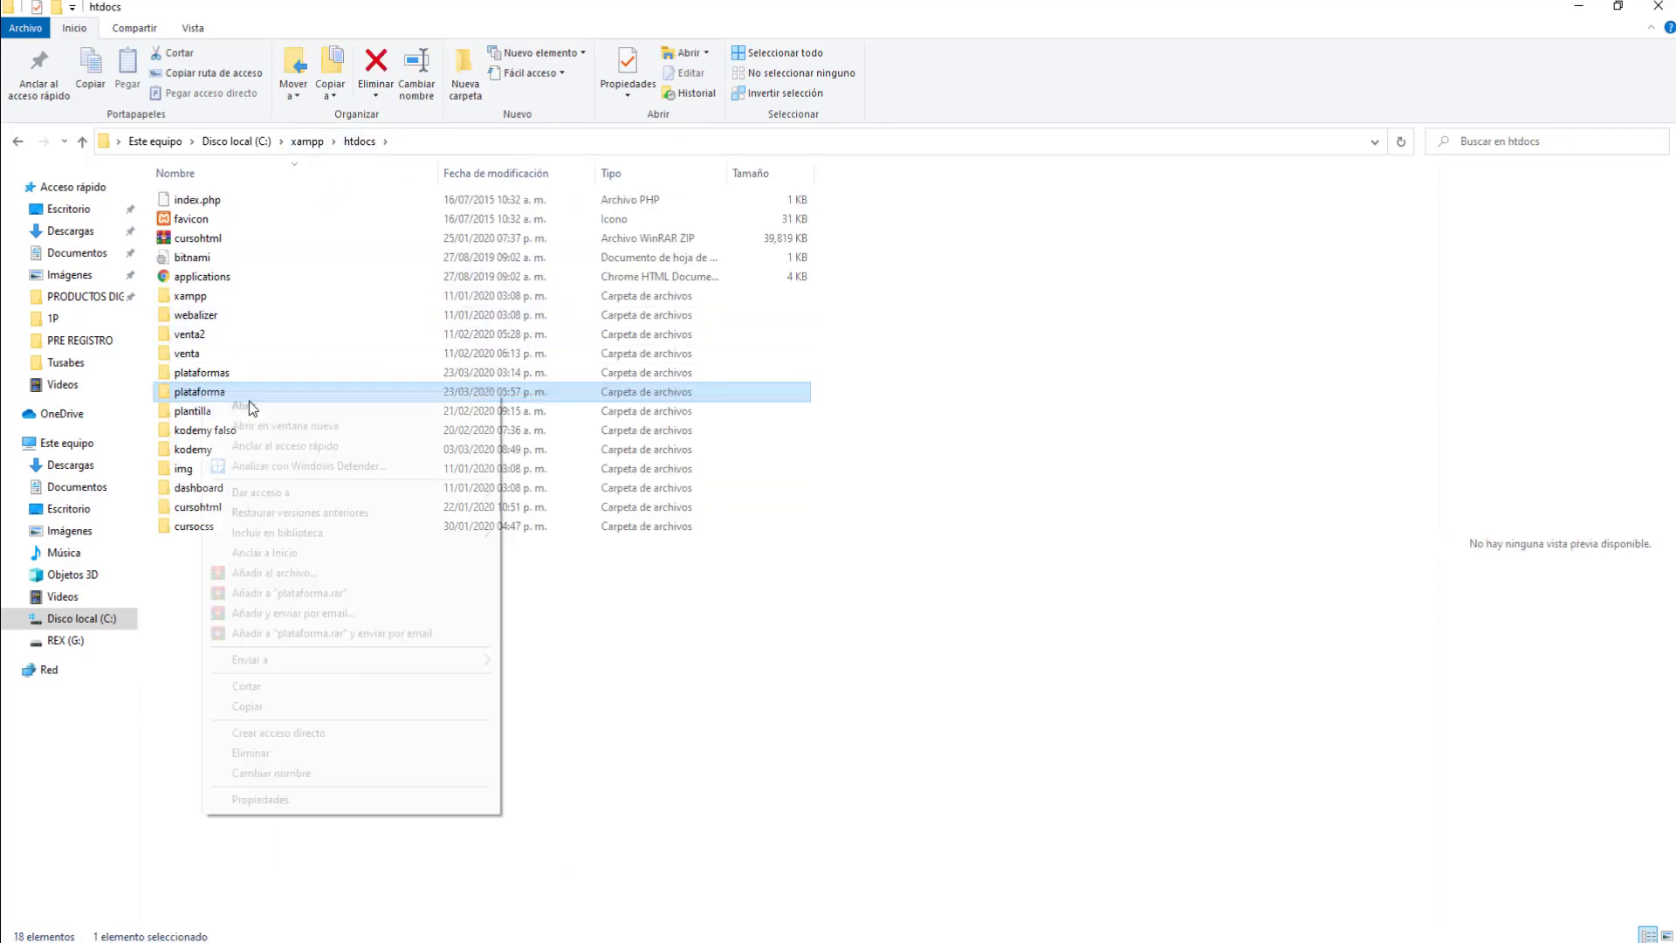
{"action": "left_click", "coordinate": [311, 574]}
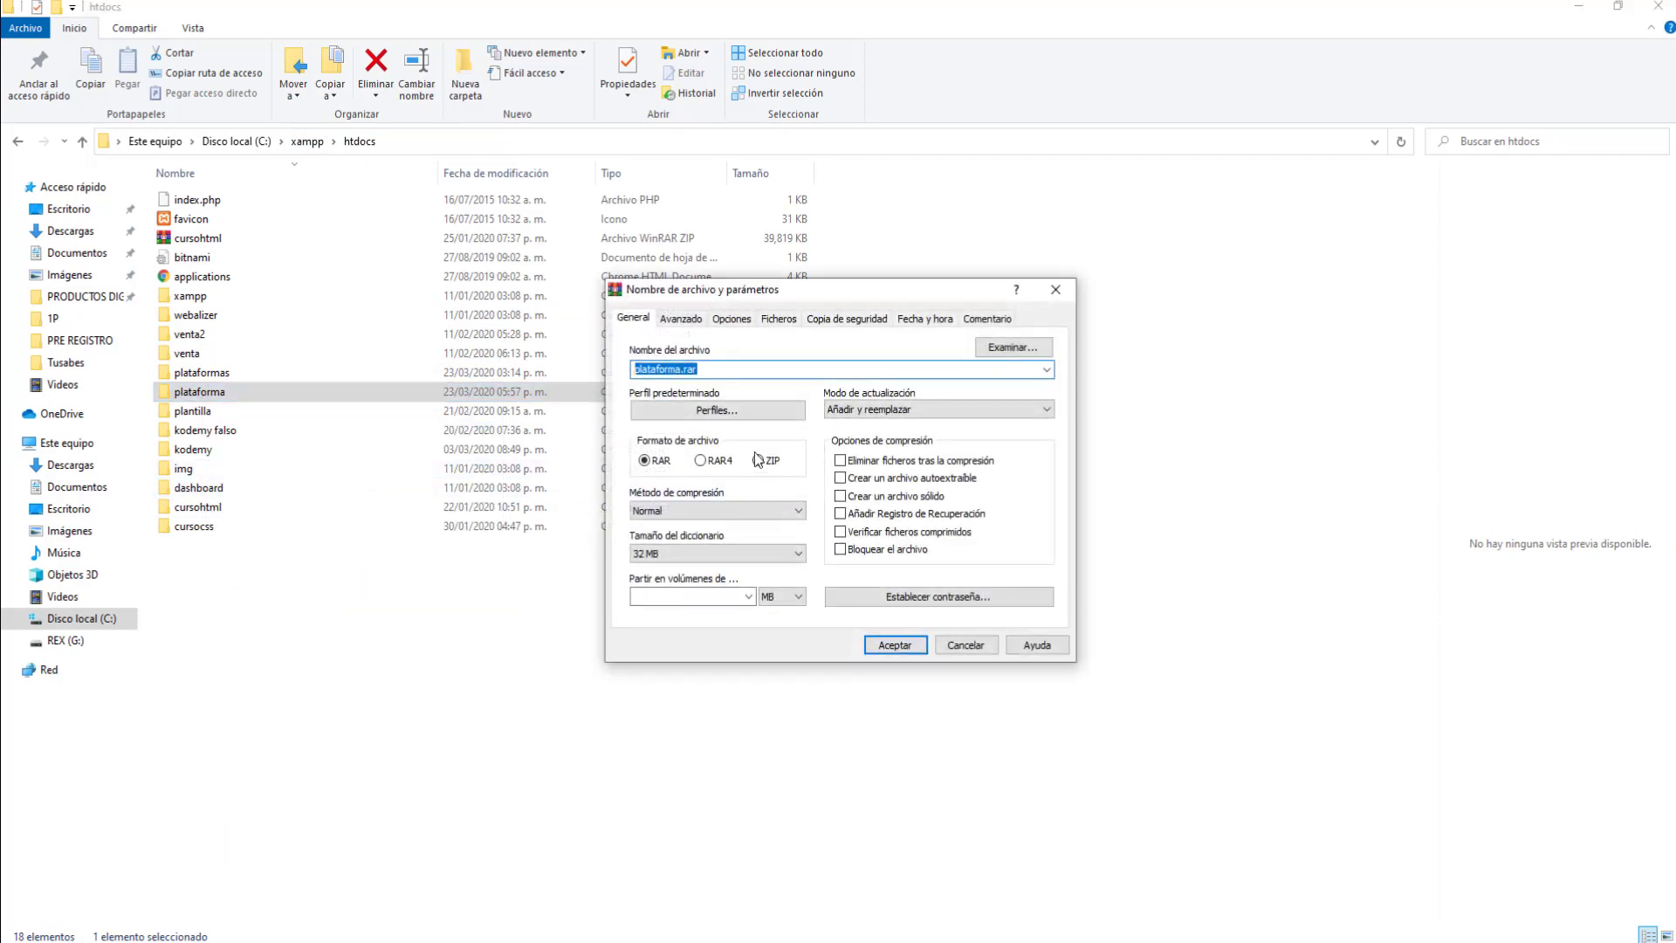
{"action": "left_click", "coordinate": [894, 645]}
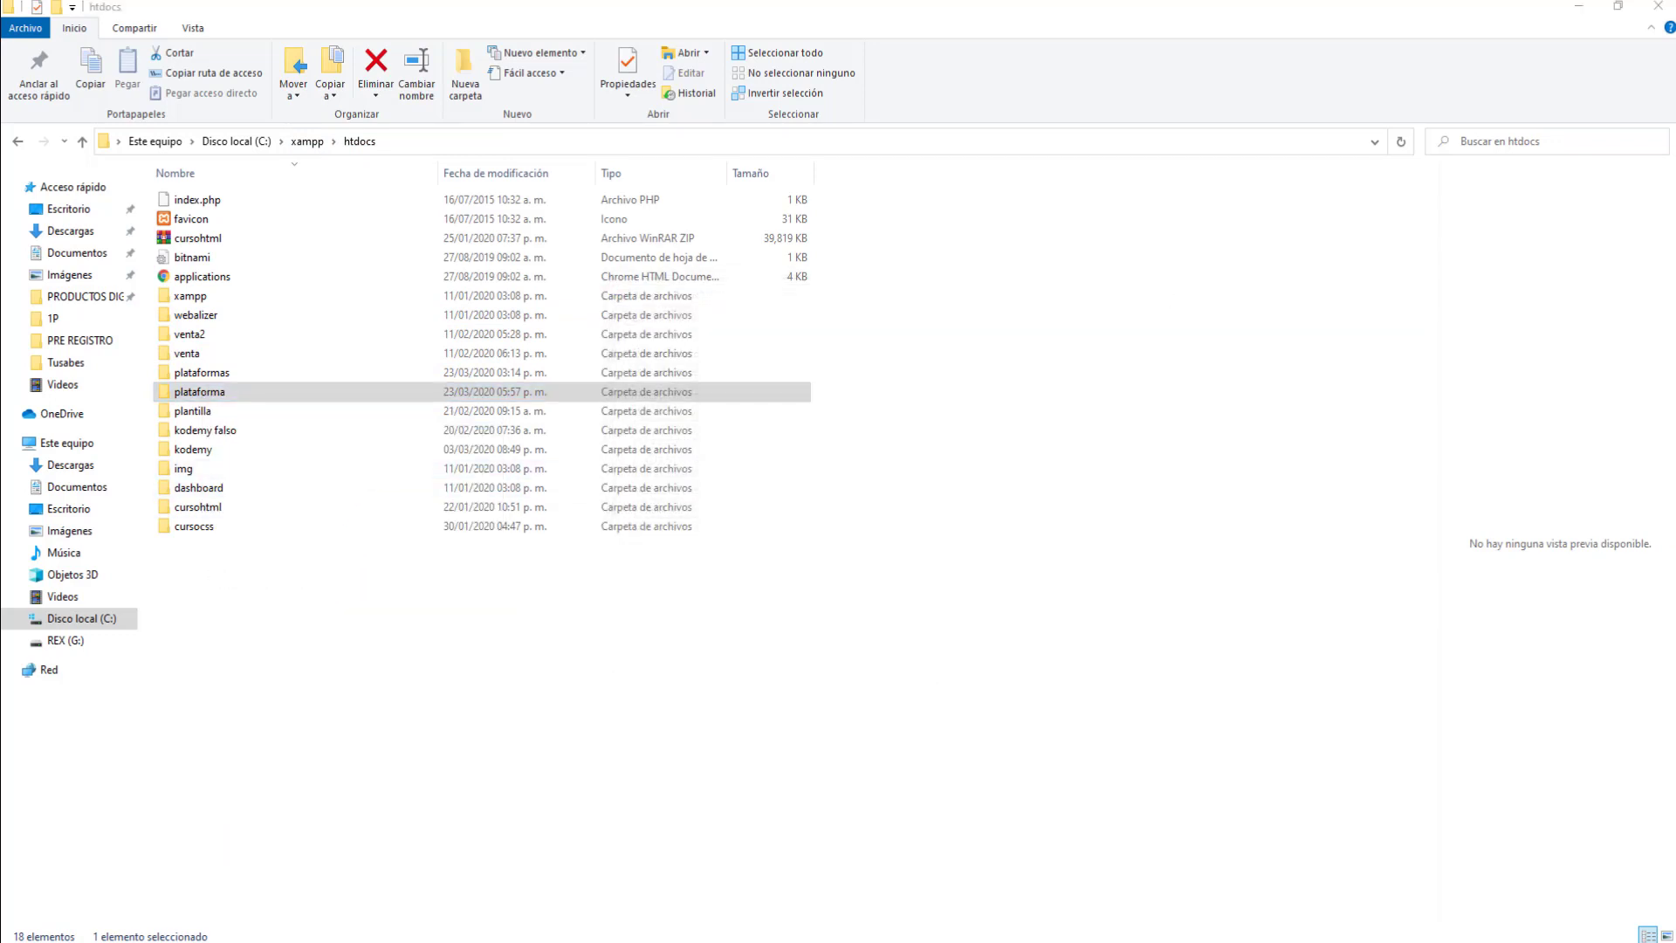
{"action": "left_click", "coordinate": [267, 198]}
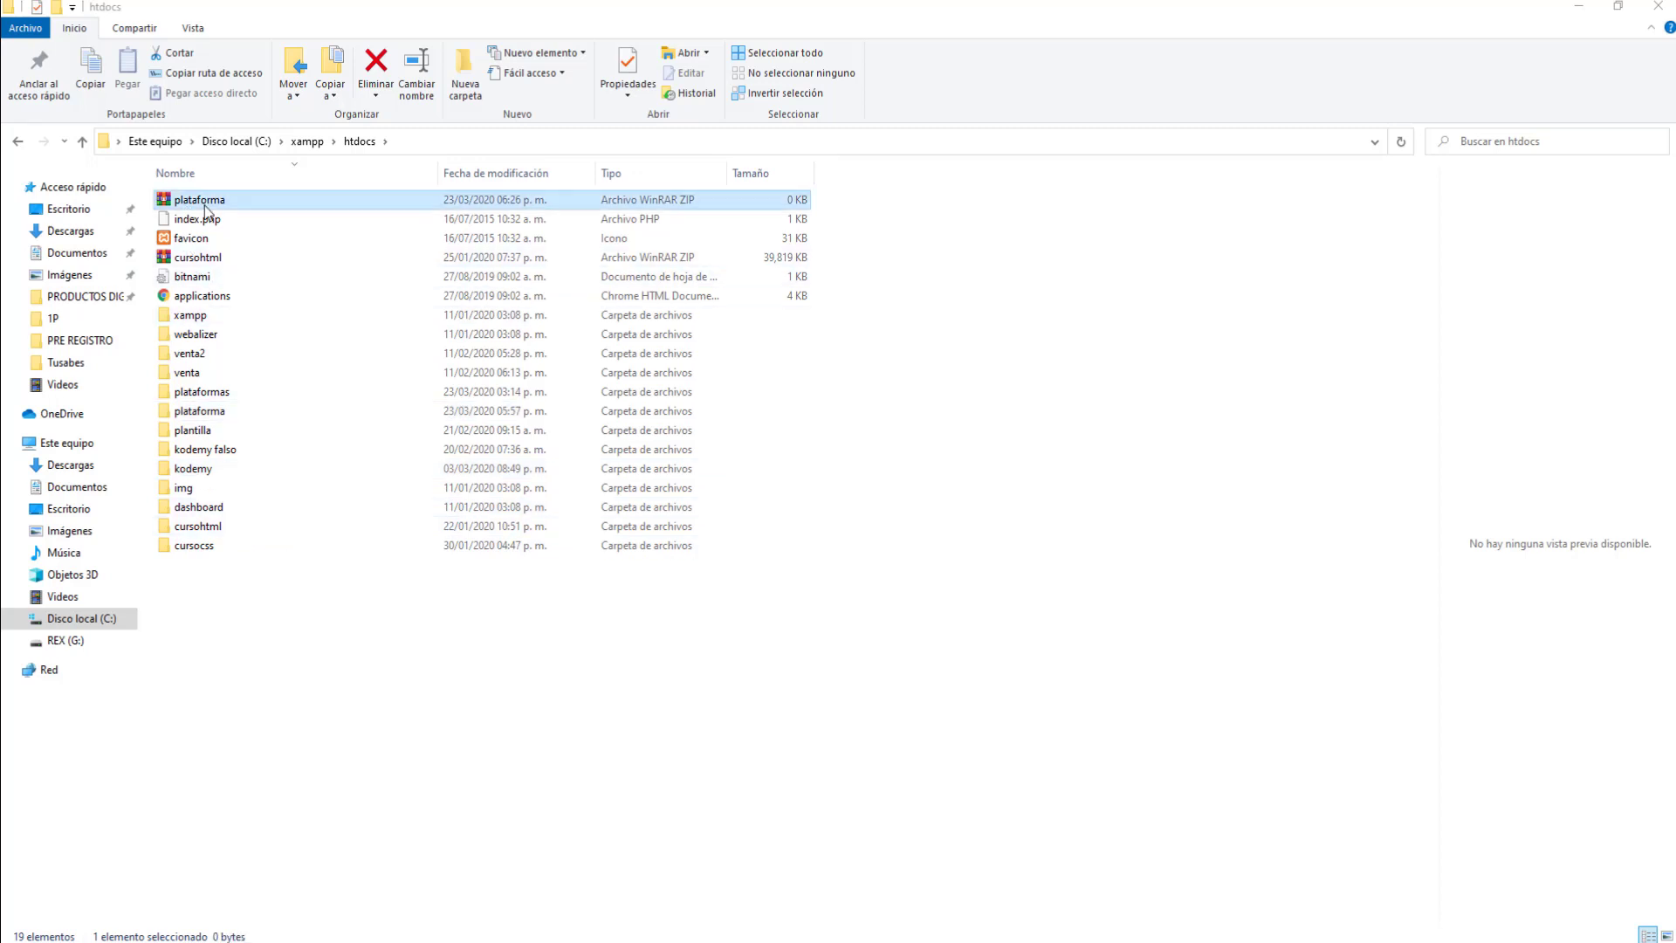
{"action": "left_click", "coordinate": [1578, 6]}
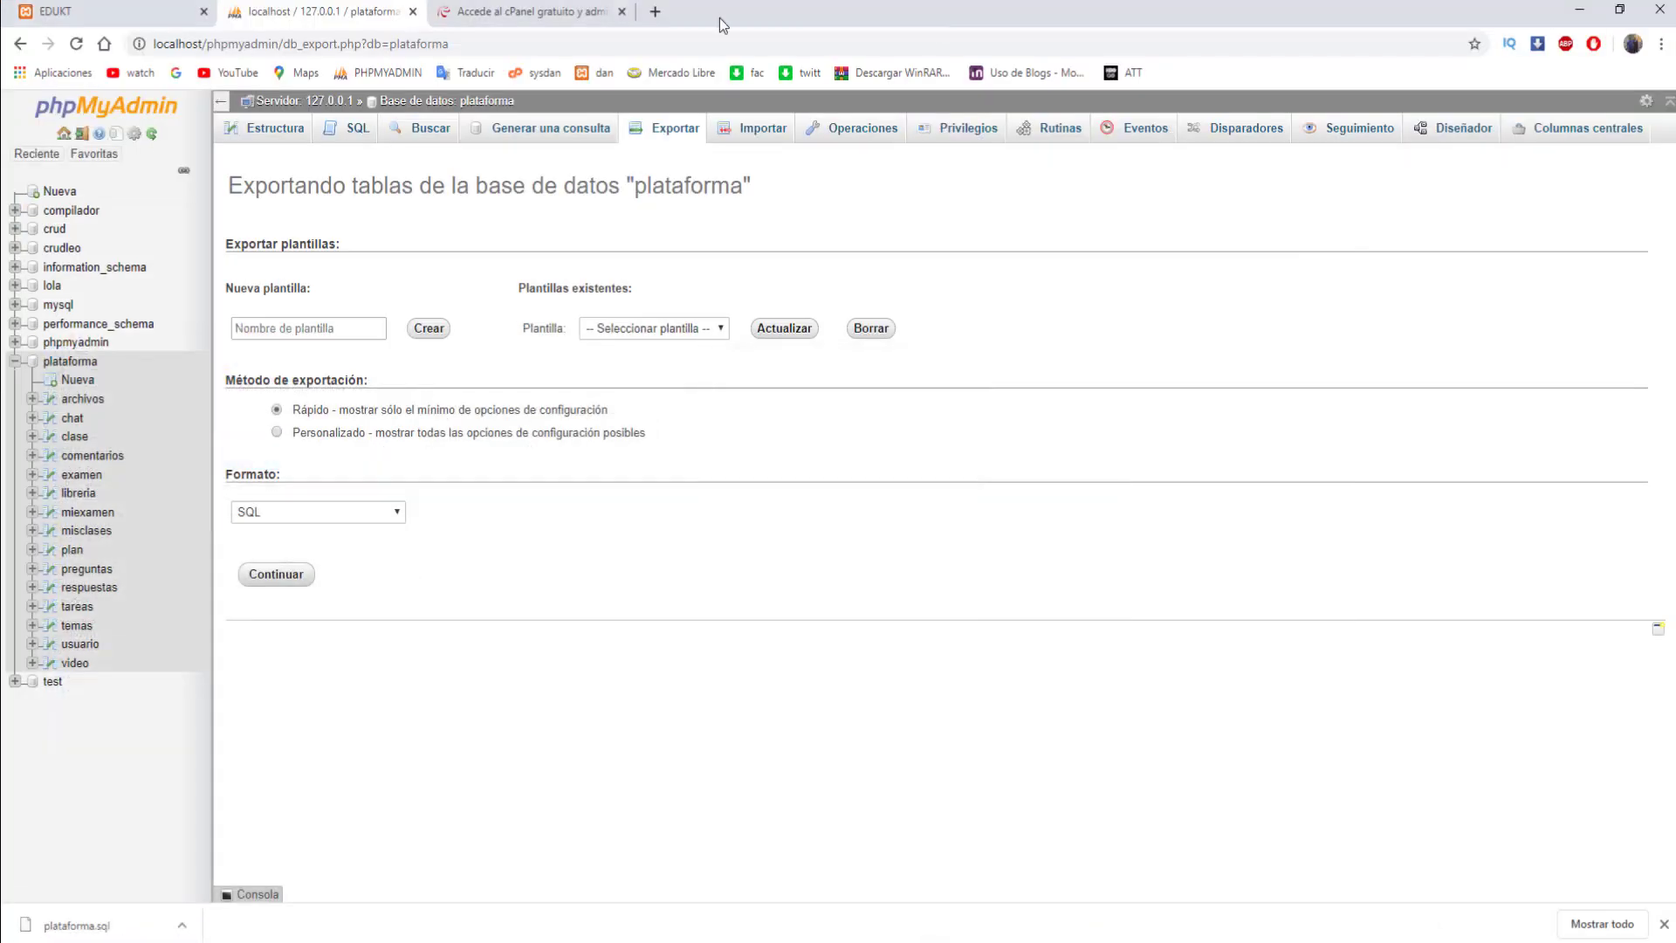
- Sign in to 000webhost with a Google account and dismiss the downloads bar
{"action": "left_click", "coordinate": [527, 6]}
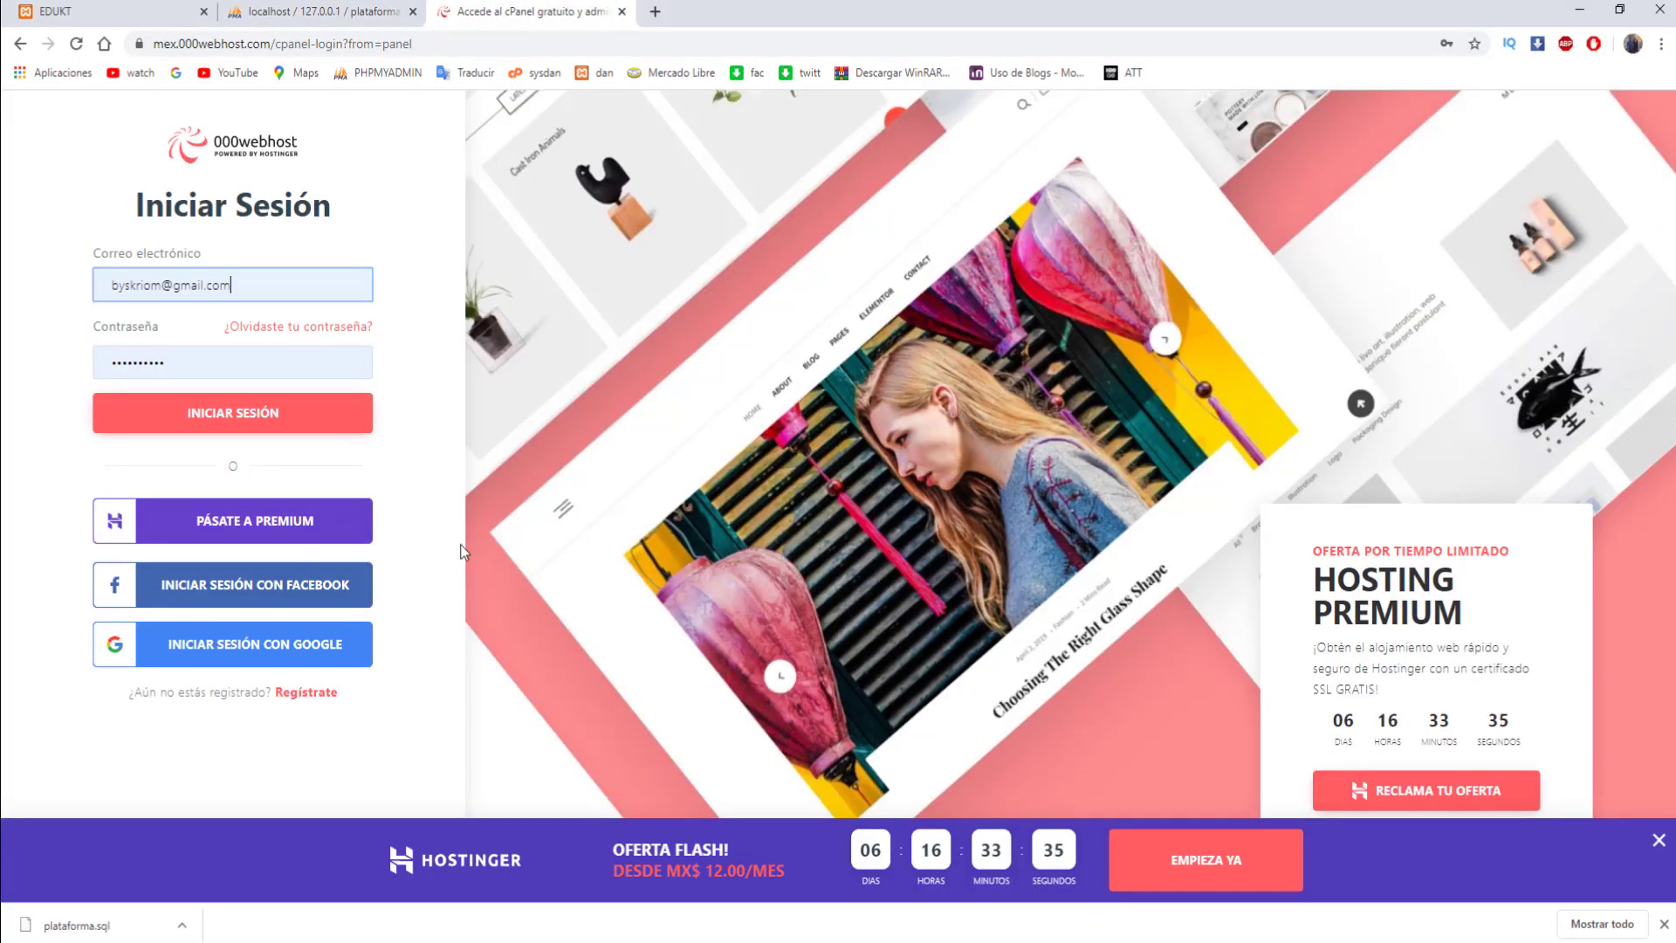
{"action": "left_click", "coordinate": [271, 661]}
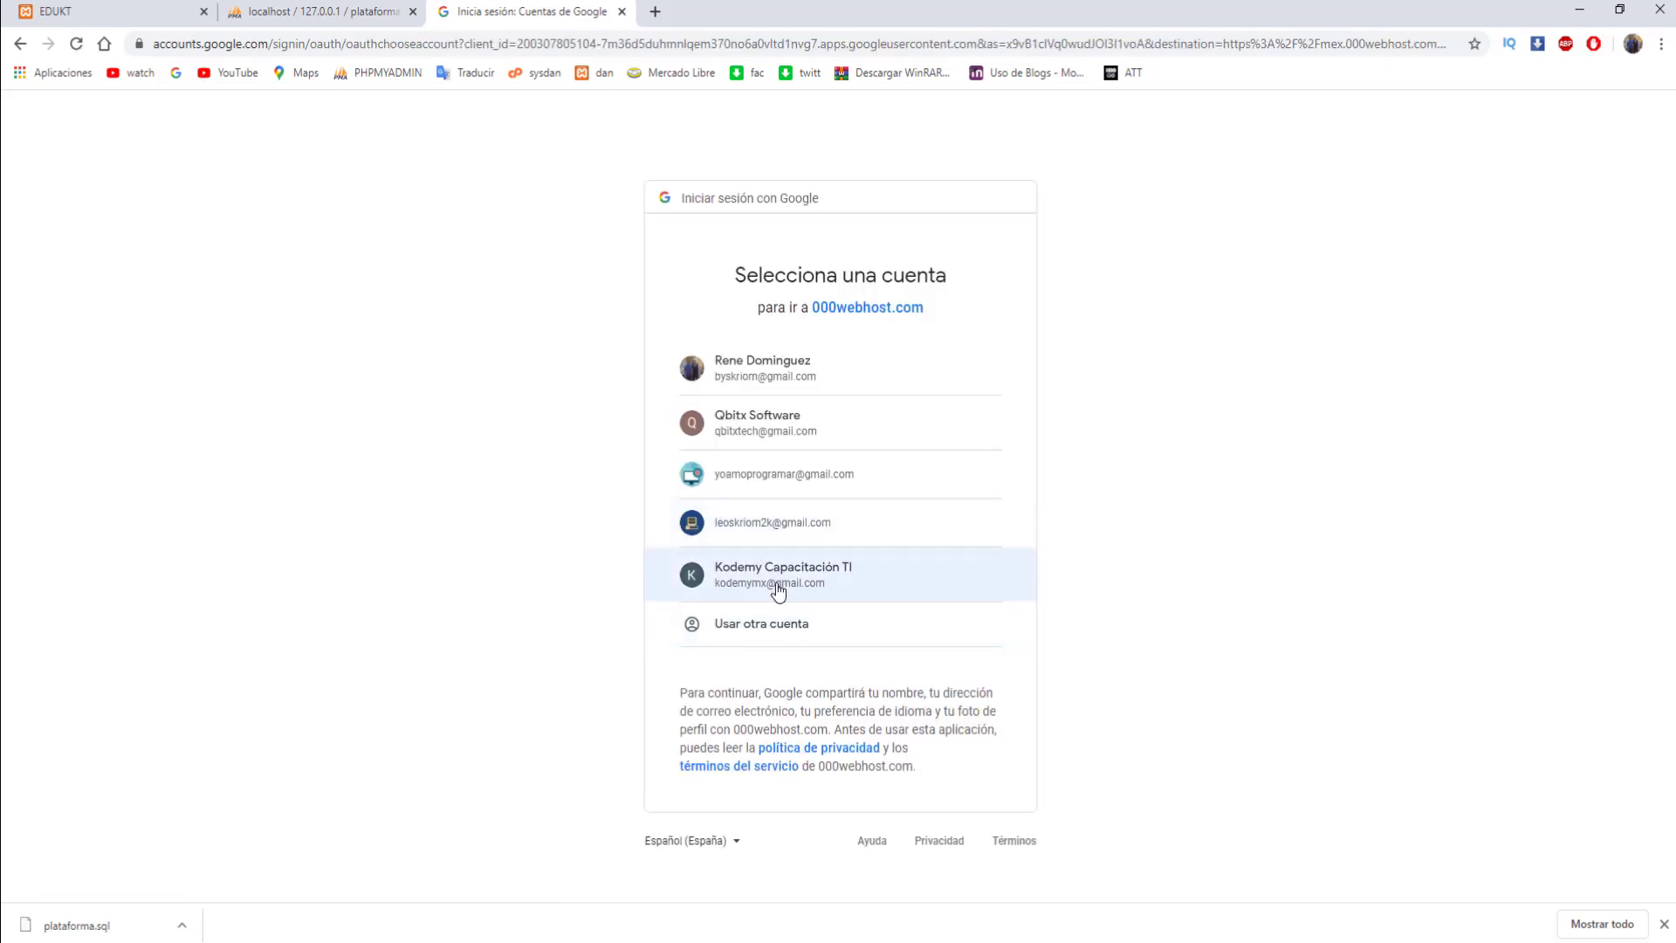
{"action": "left_click", "coordinate": [777, 583]}
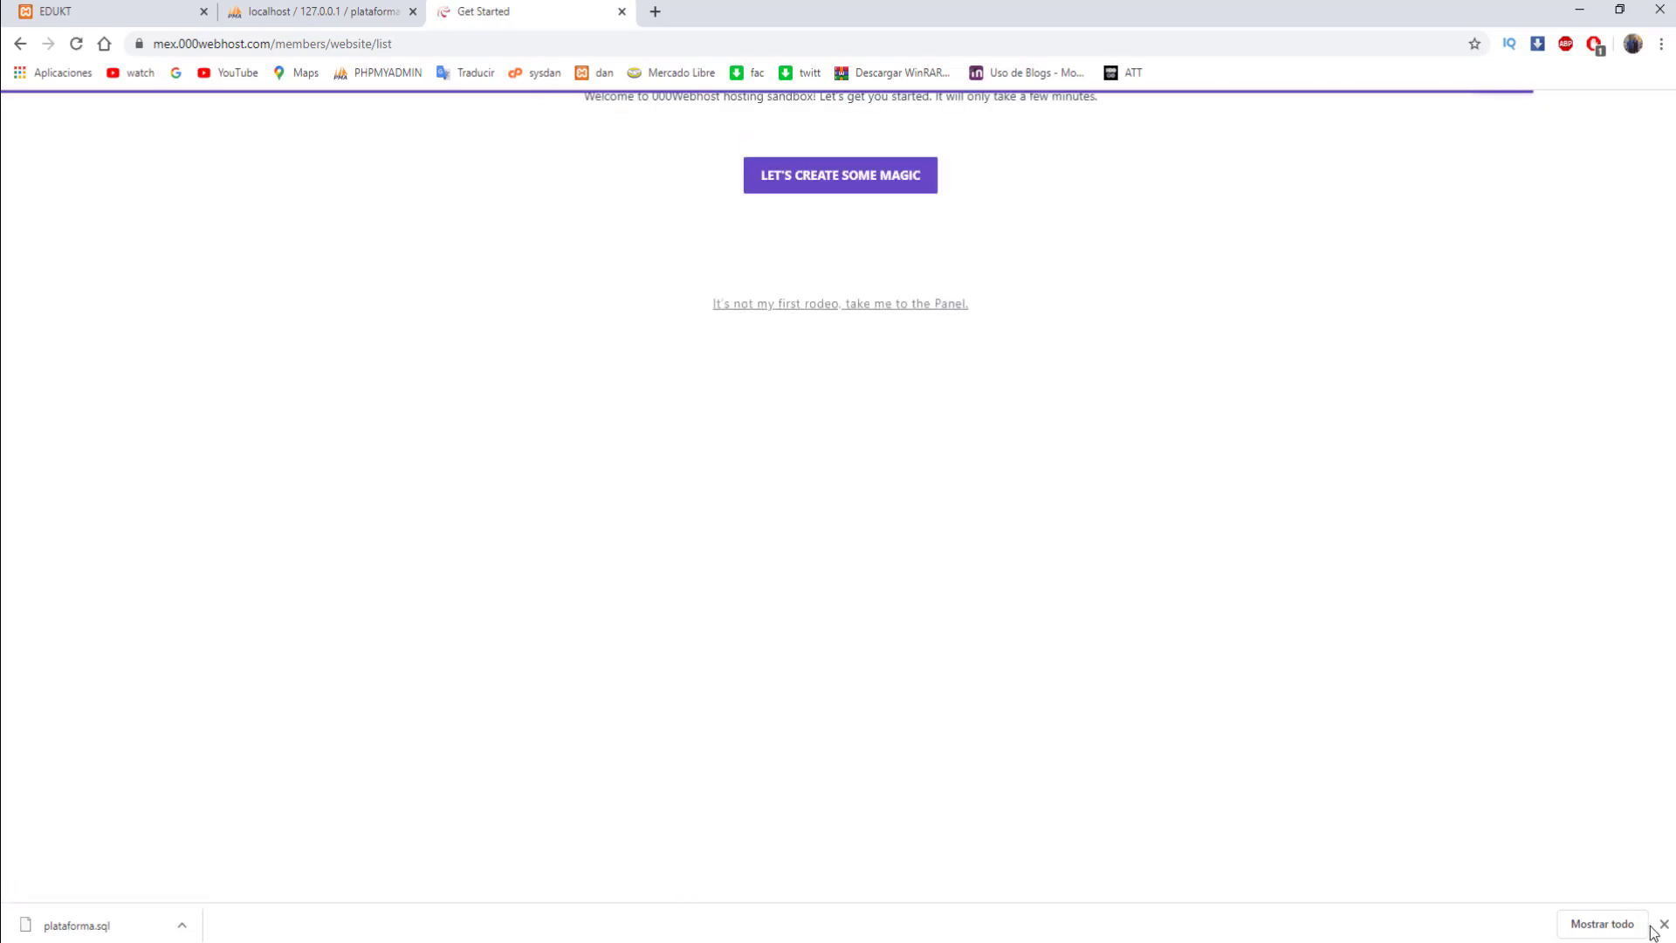
{"action": "left_click", "coordinate": [1664, 923]}
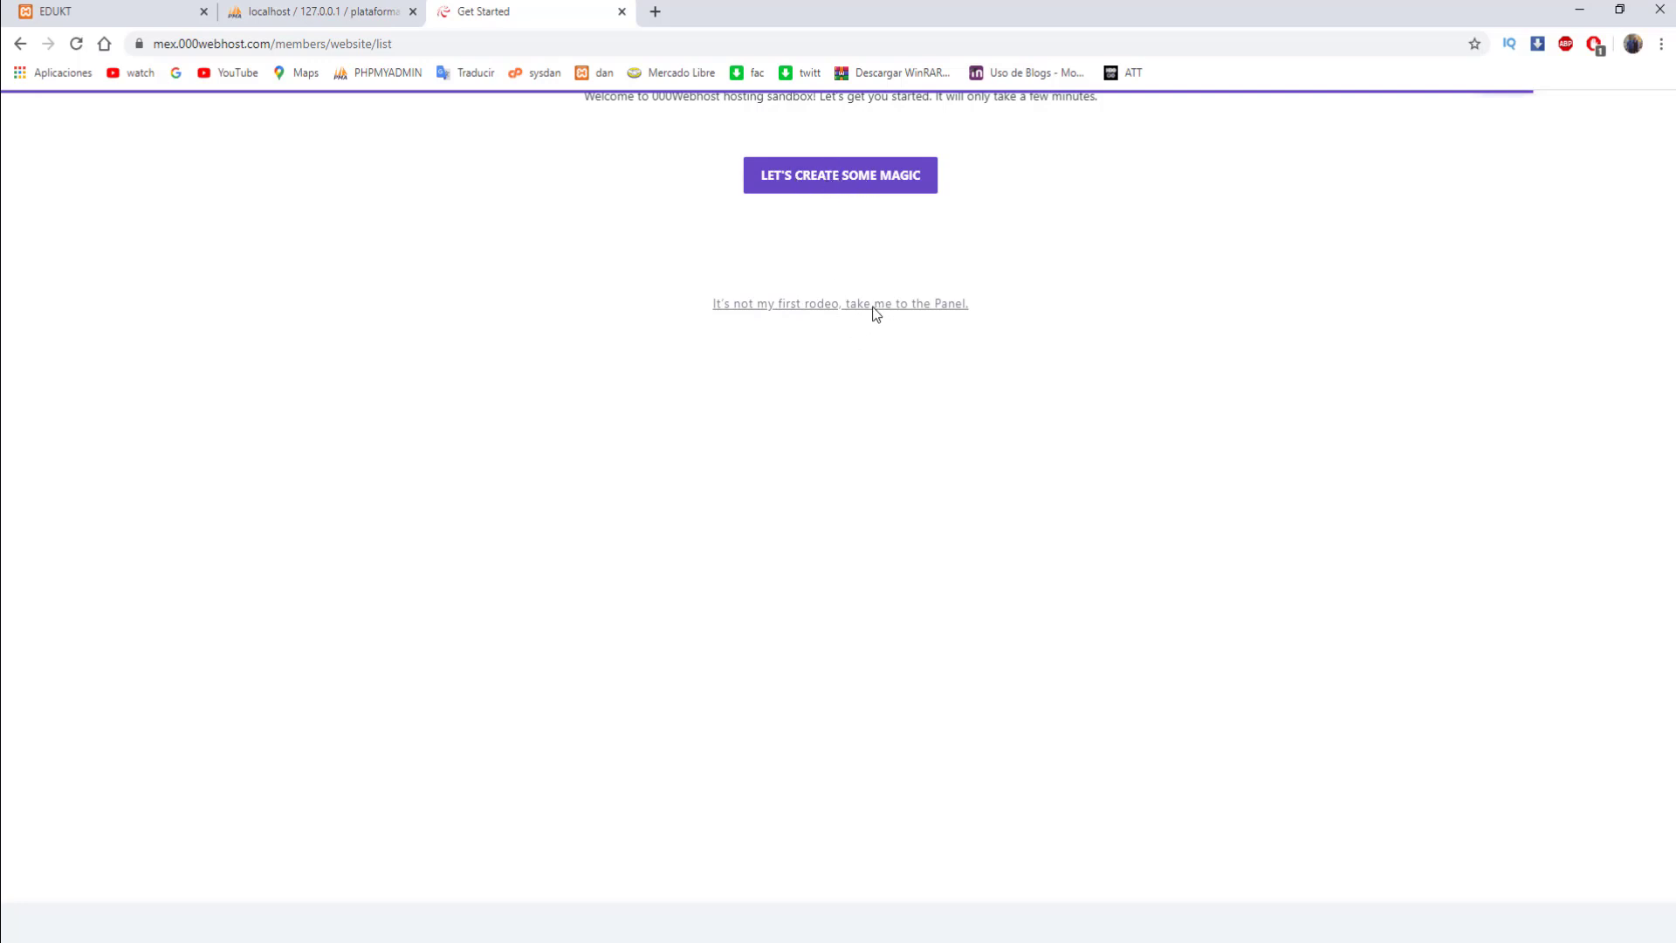
{"action": "scroll", "coordinate": [872, 307], "scroll_direction": "up", "scroll_amount": 7}
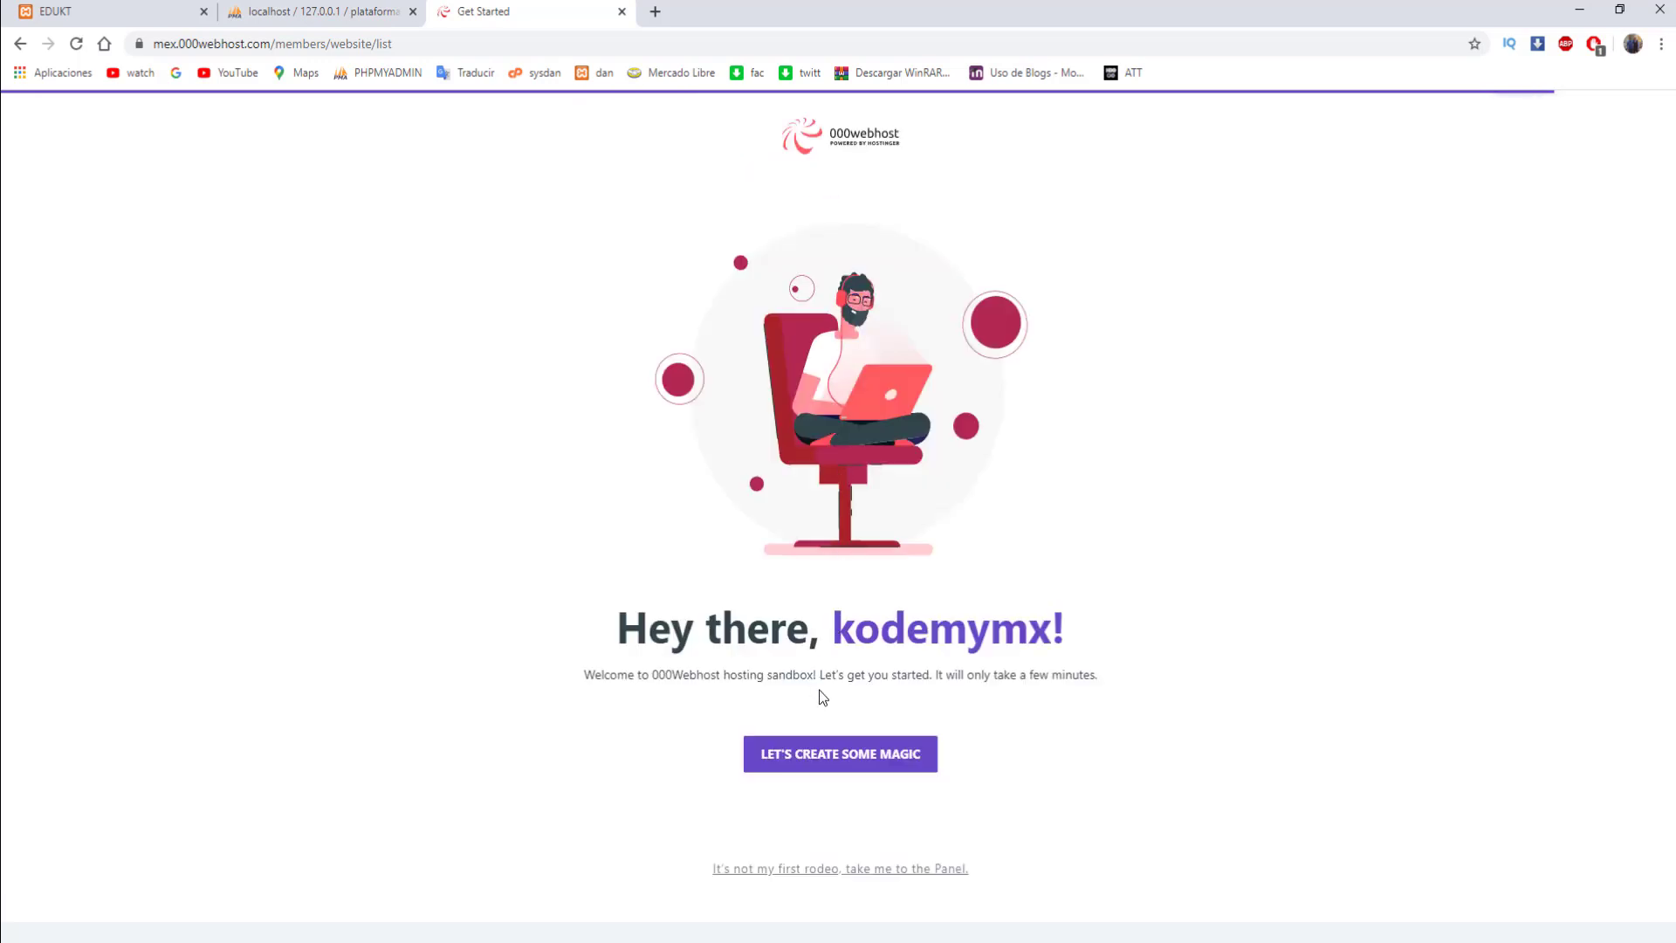
- Name the website kodemymx, copy the generated password, and submit the form
{"action": "left_click", "coordinate": [864, 897]}
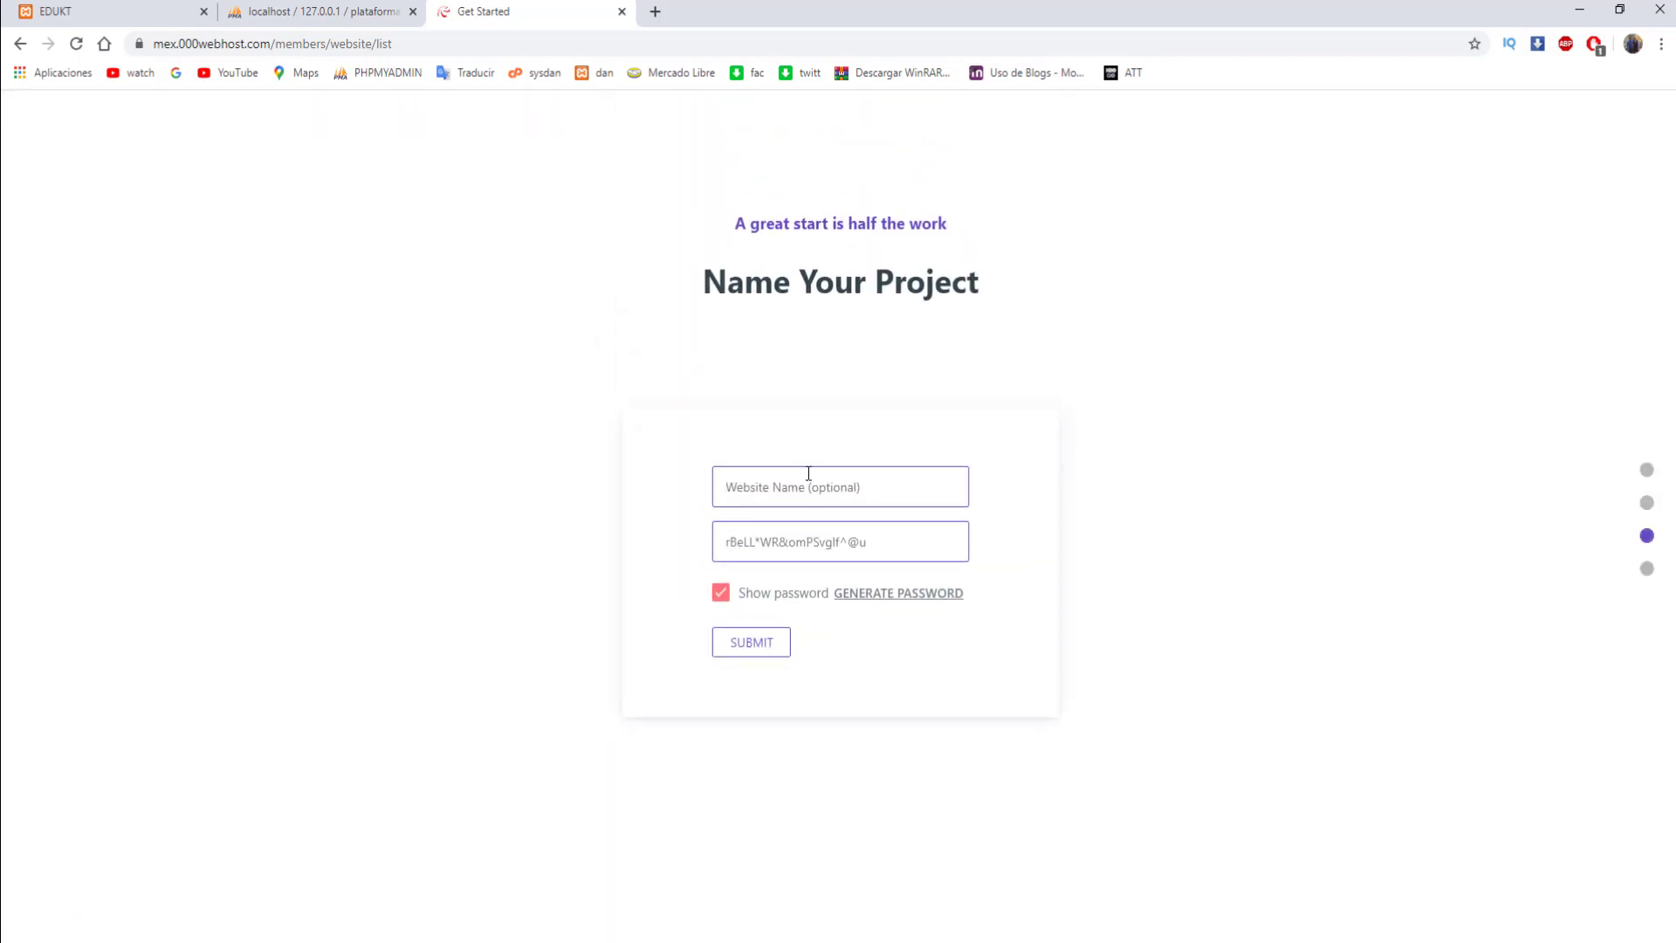
{"action": "left_click", "coordinate": [846, 491]}
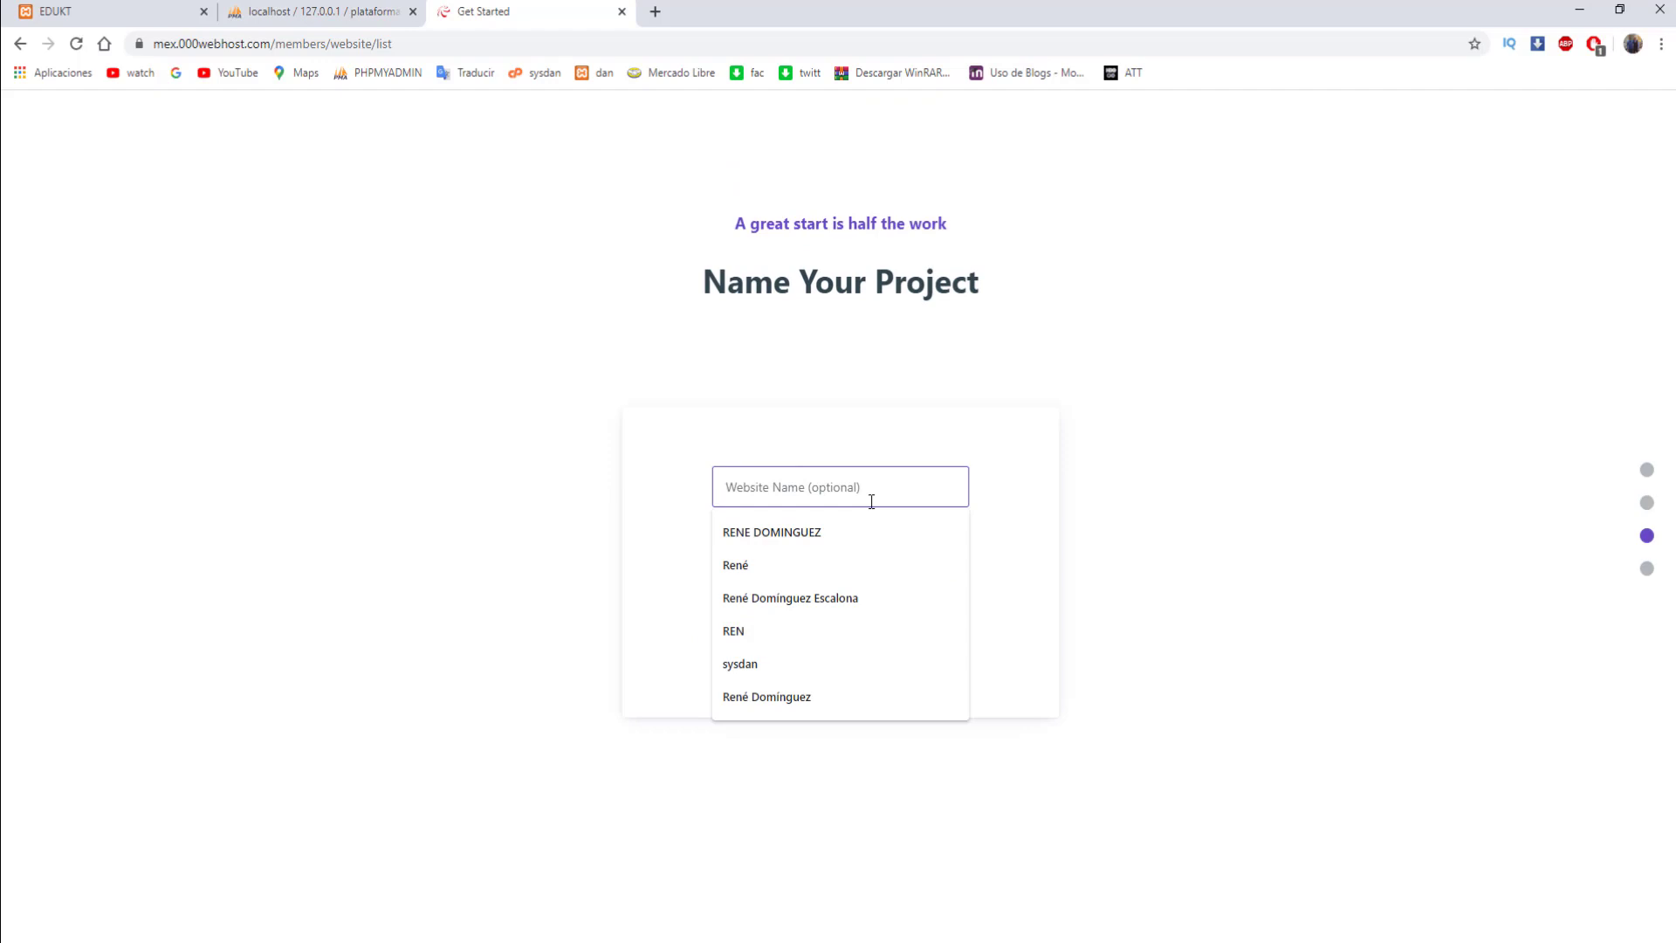
{"action": "type", "text": "kod"}
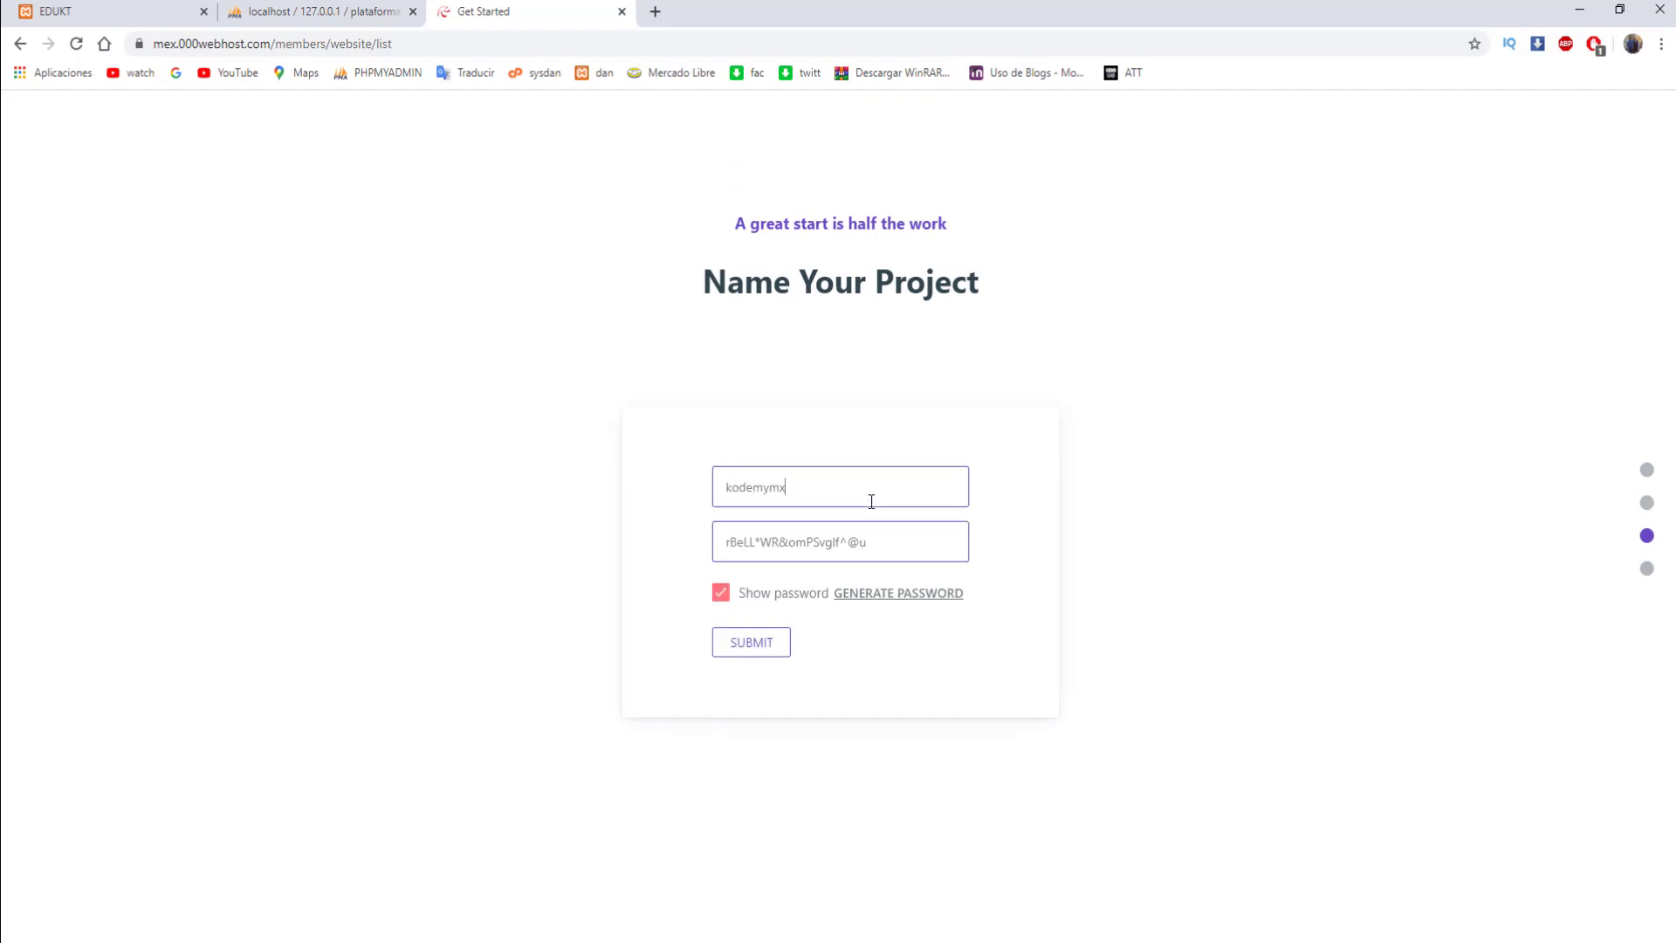
{"action": "type", "text": "emymx"}
{"action": "left_click_drag", "start_coordinate": [894, 546], "coordinate": [553, 523]}
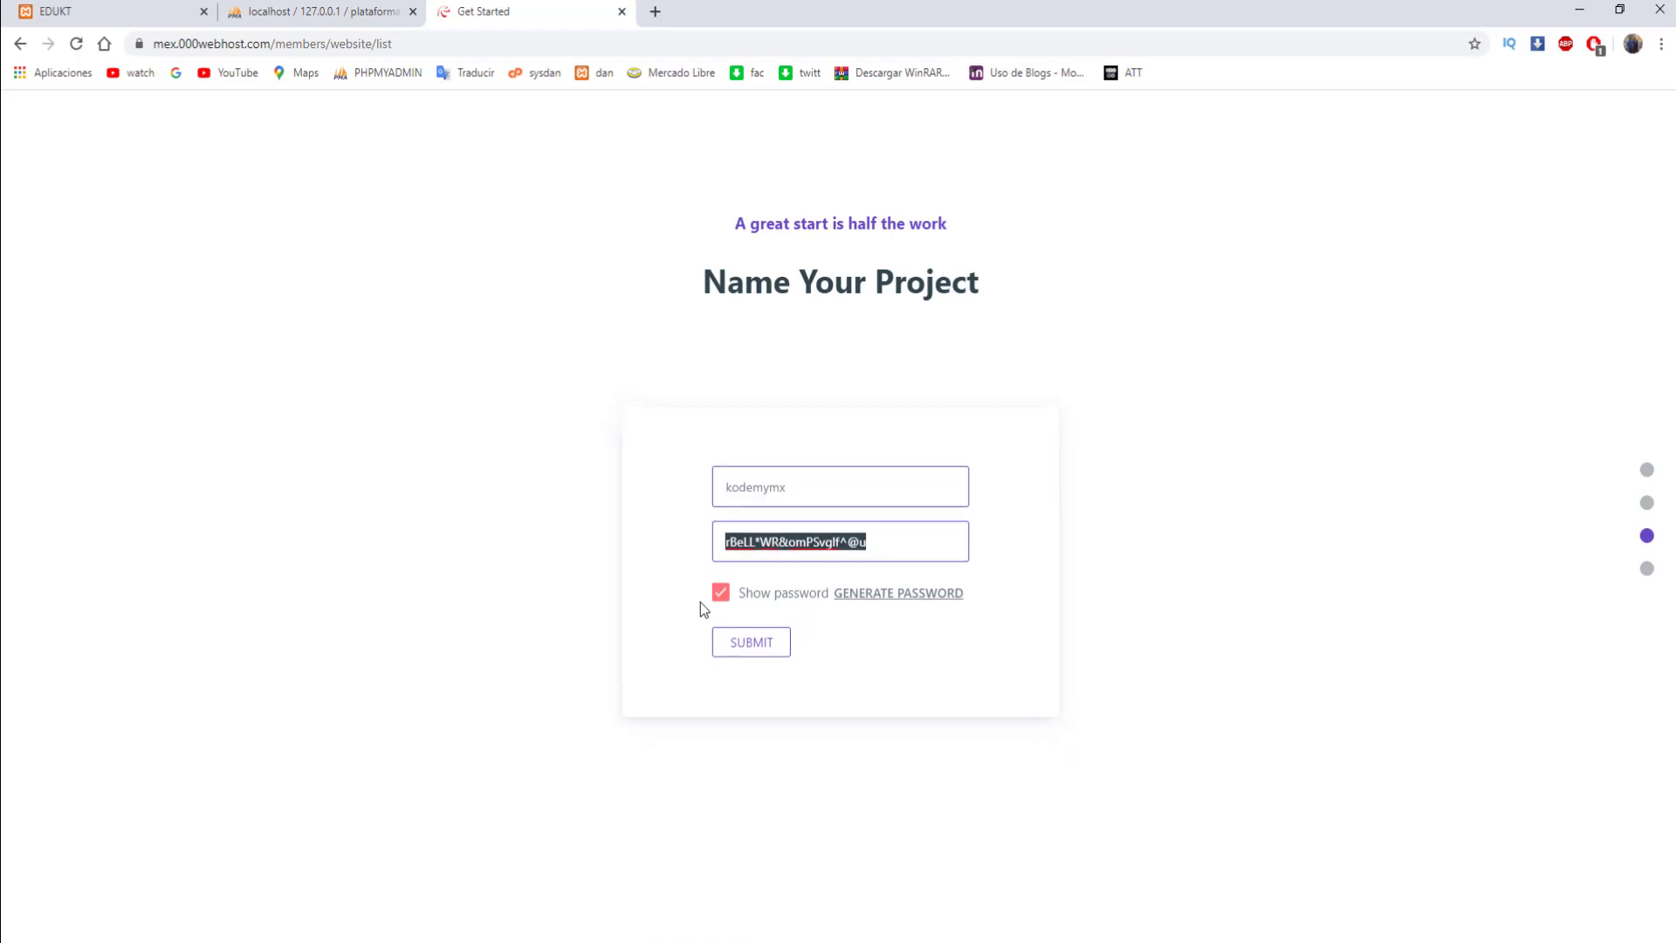
{"action": "left_click", "coordinate": [721, 594]}
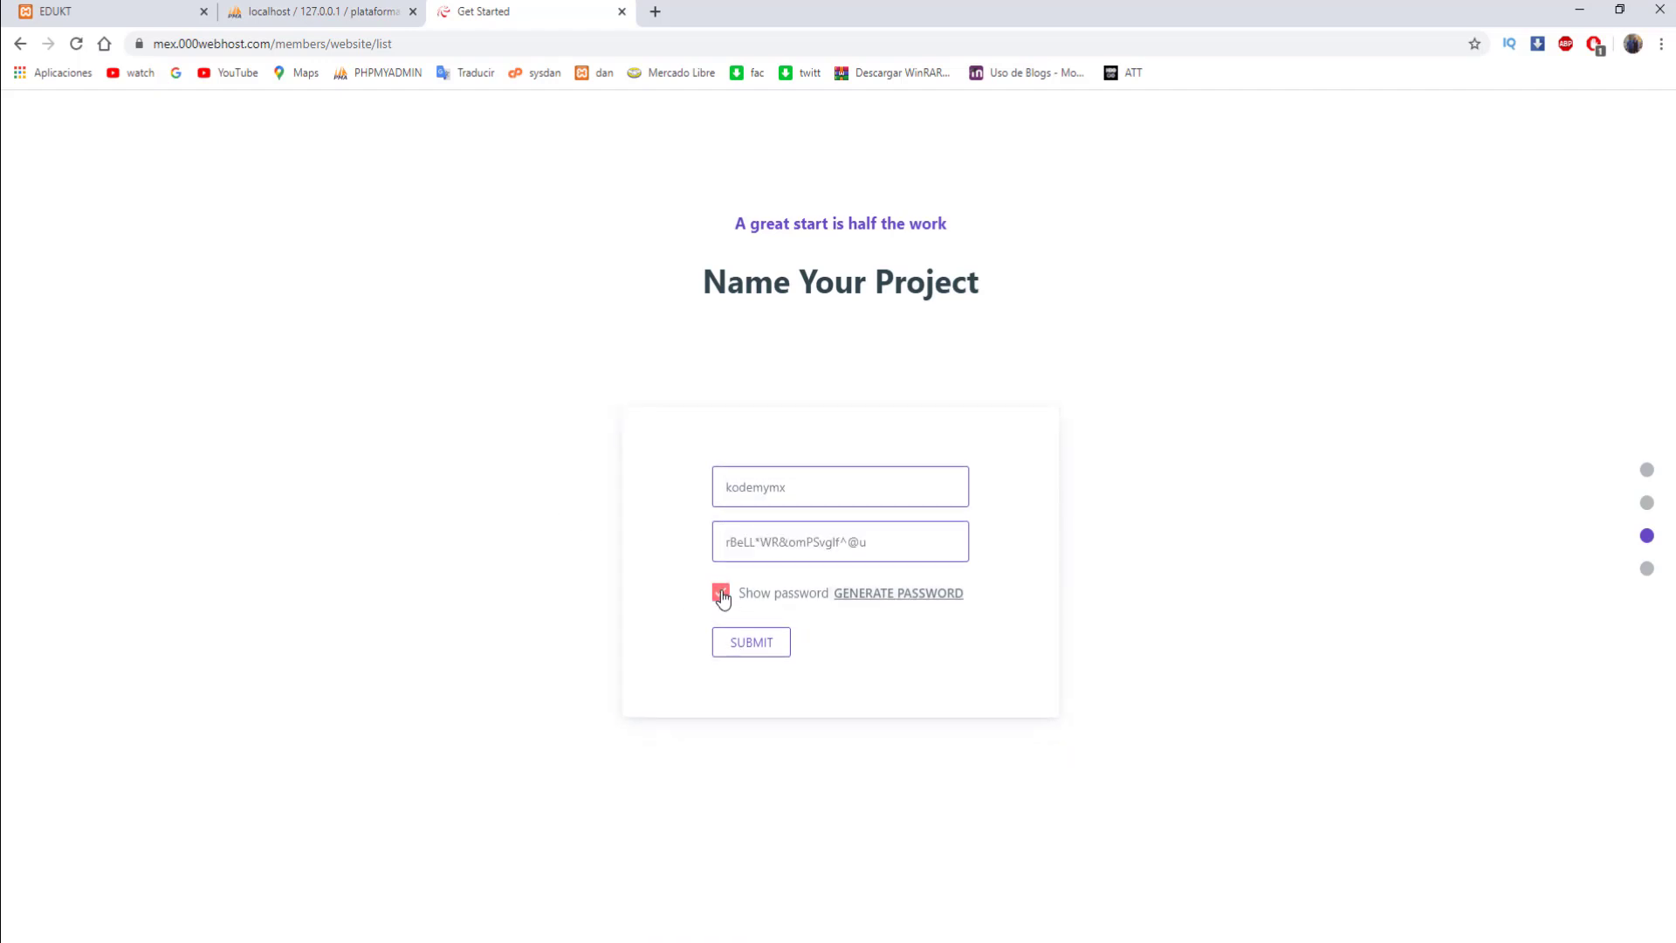
{"action": "left_click", "coordinate": [721, 594]}
{"action": "left_click", "coordinate": [721, 594]}
{"action": "key", "text": "ctrl+a"}
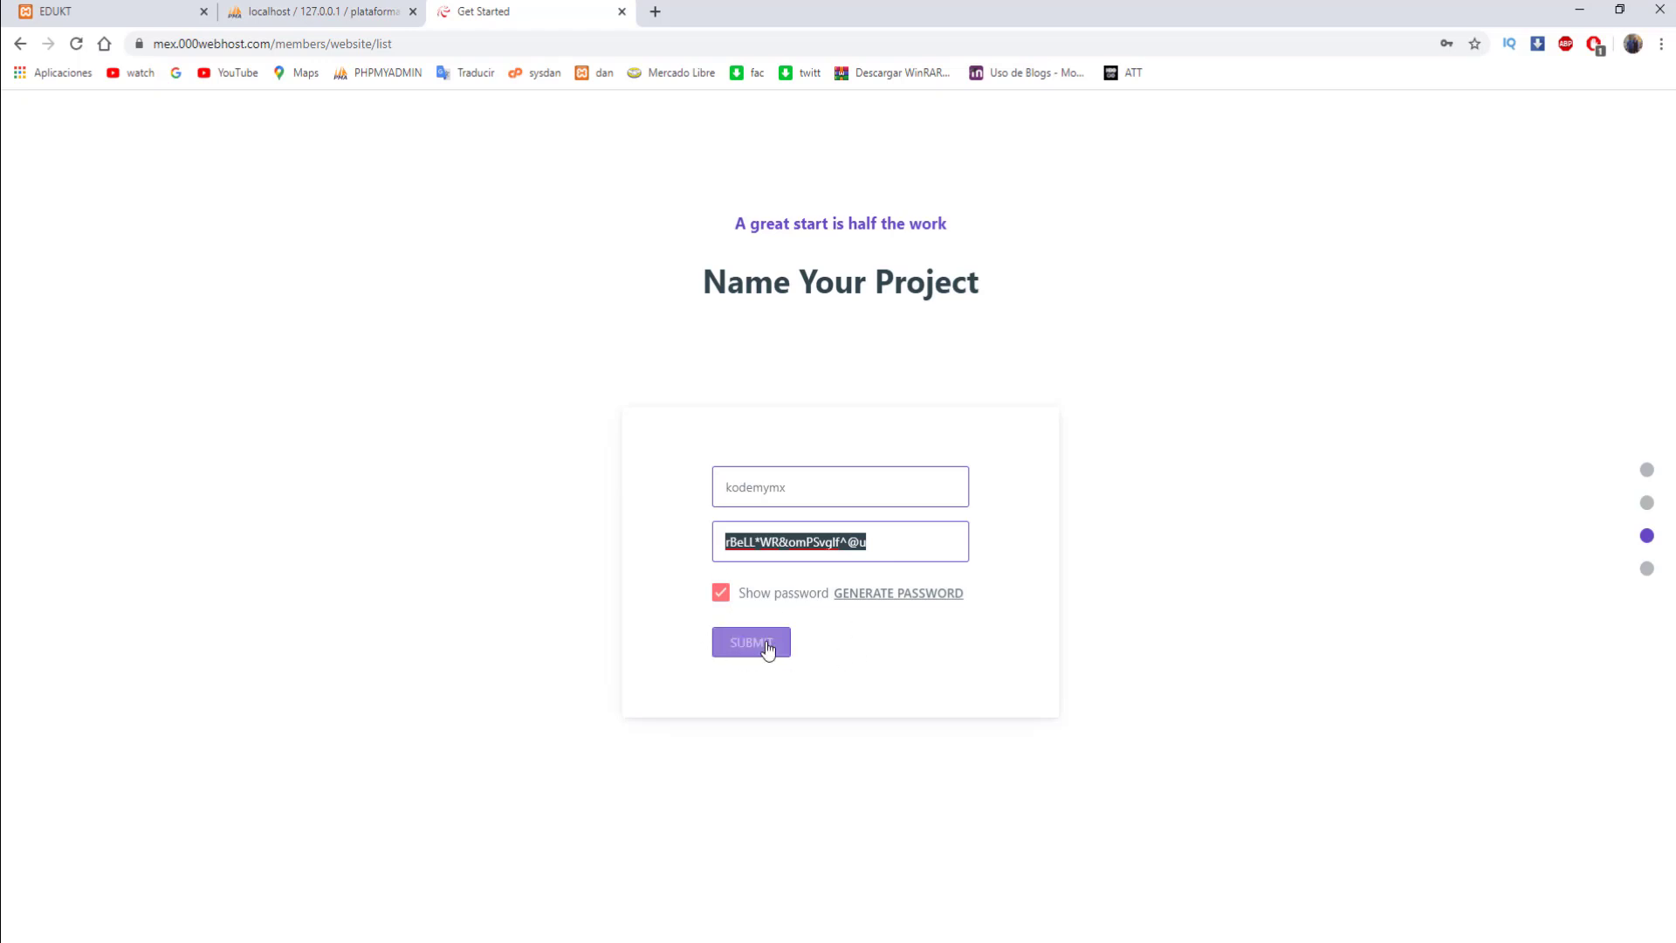
{"action": "double_click", "coordinate": [731, 503]}
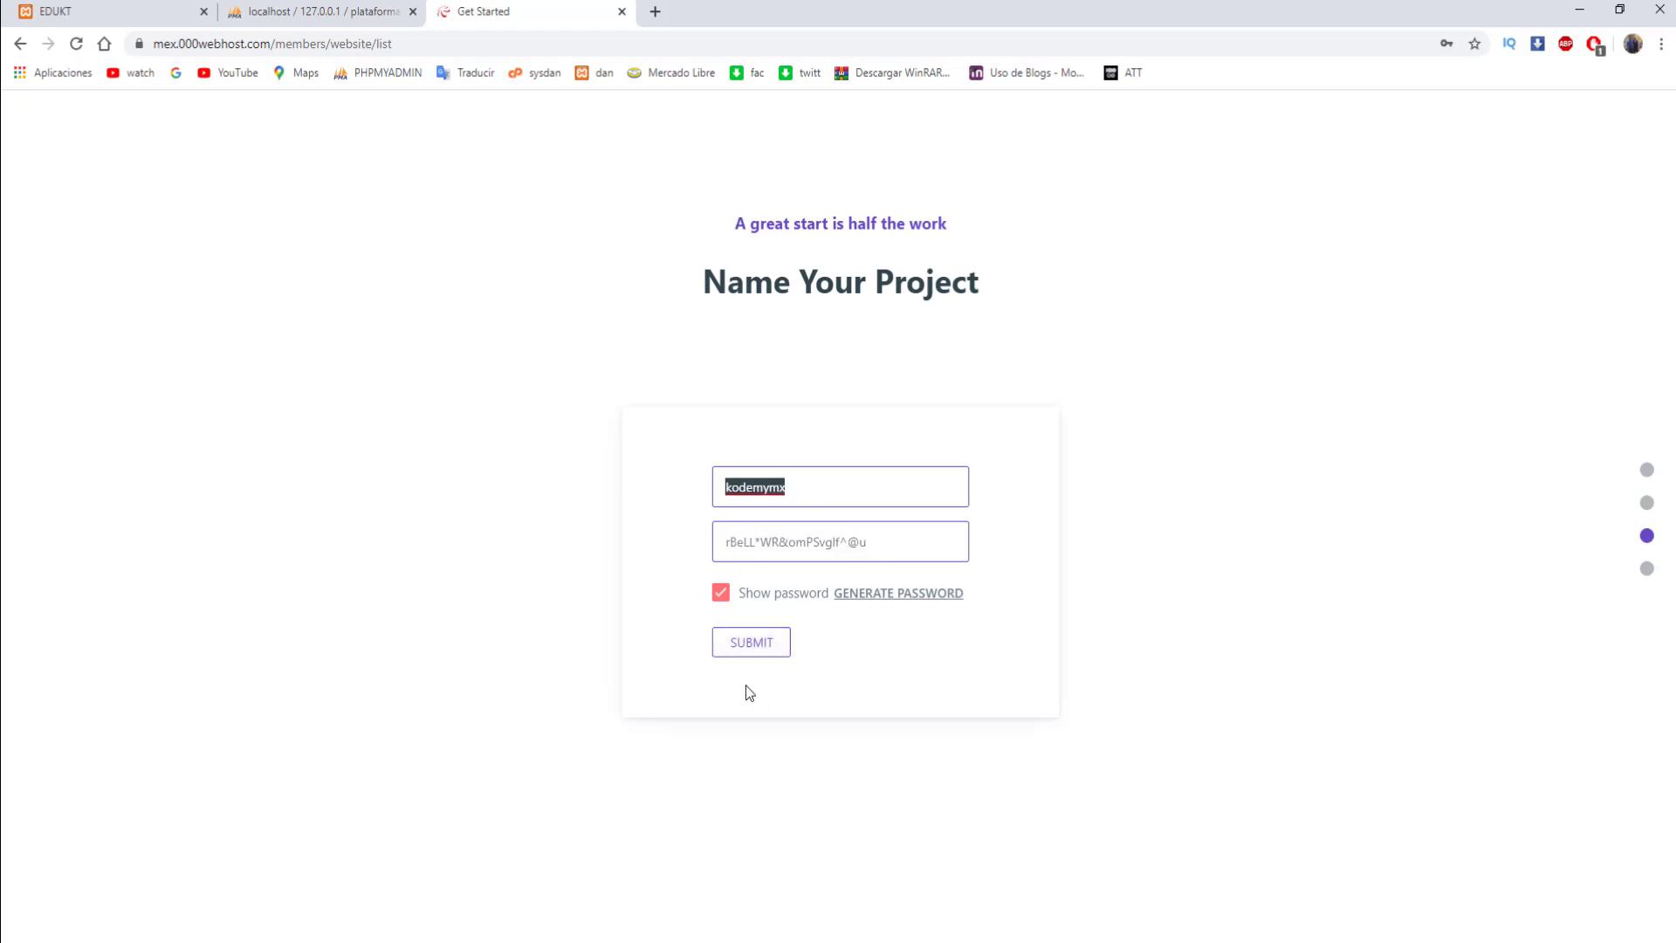
{"action": "left_click", "coordinate": [758, 653]}
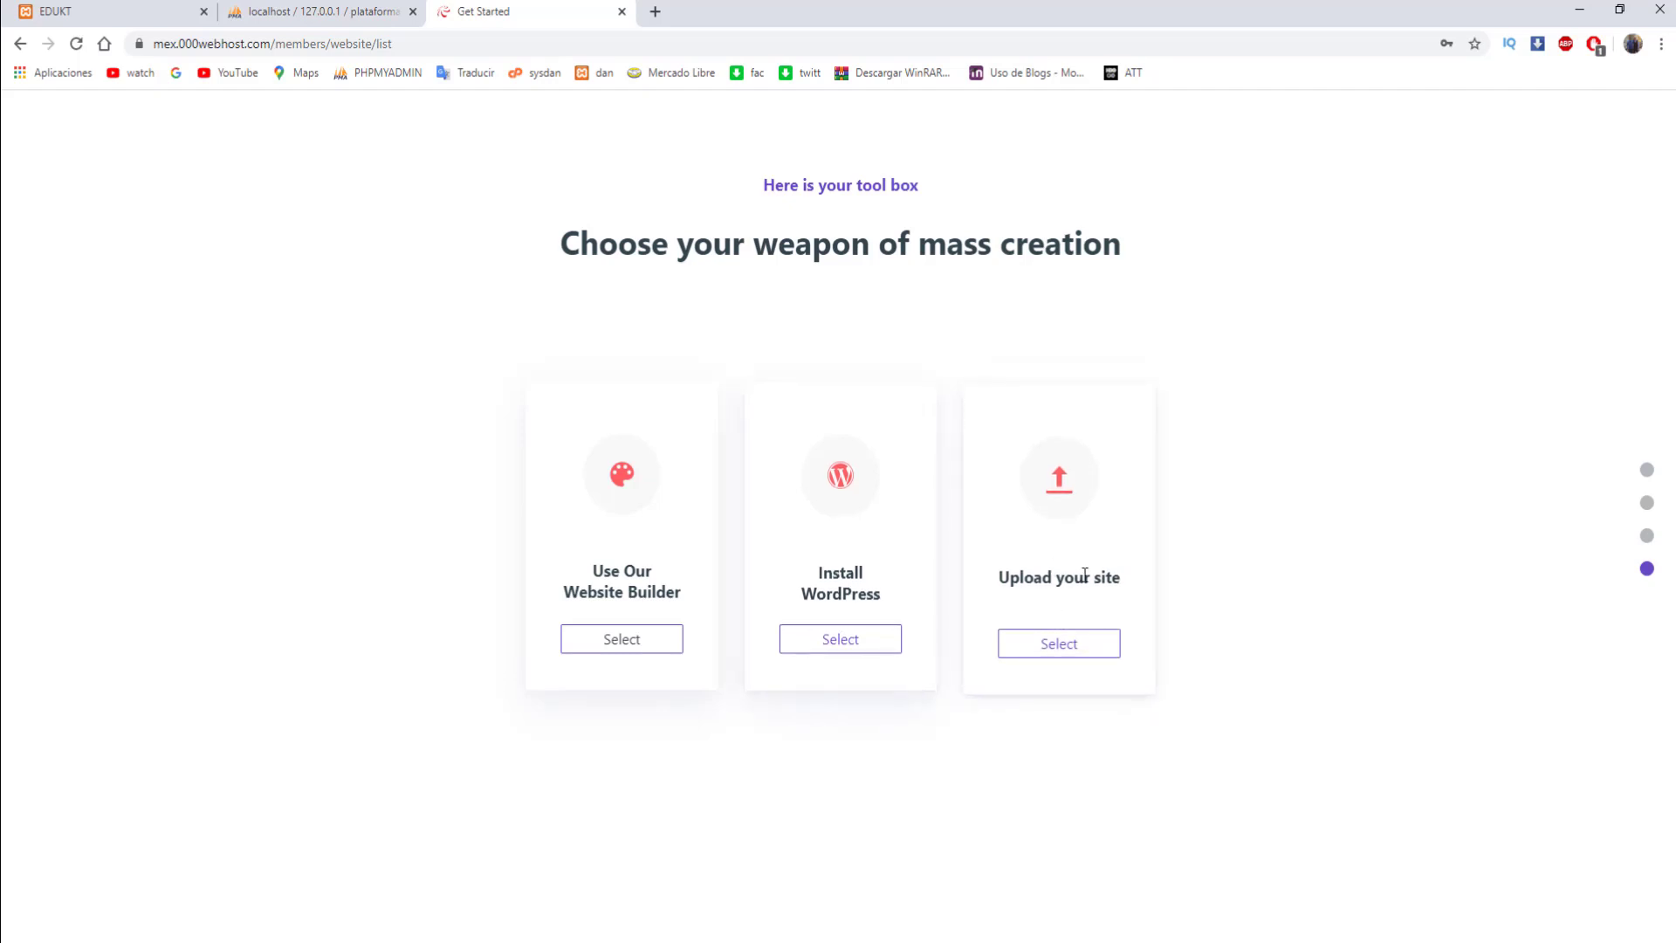
- Choose to upload your own files and open kodemymx.000webhostapp.com in a new tab
{"action": "left_click", "coordinate": [1082, 659]}
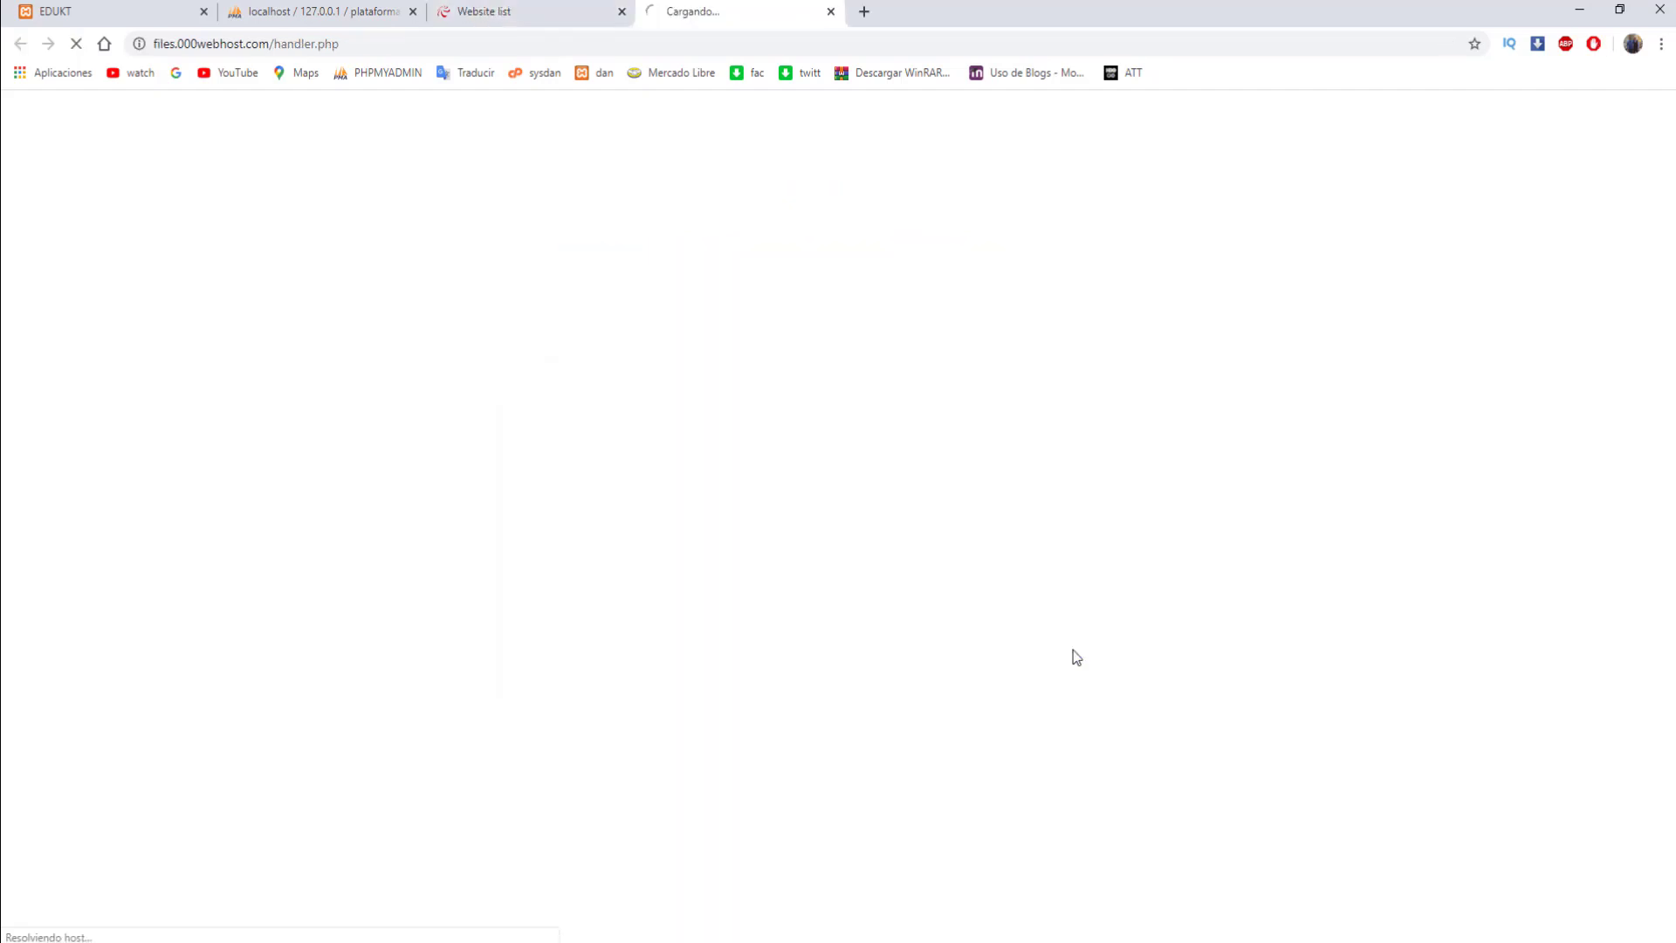
{"action": "left_click", "coordinate": [531, 15]}
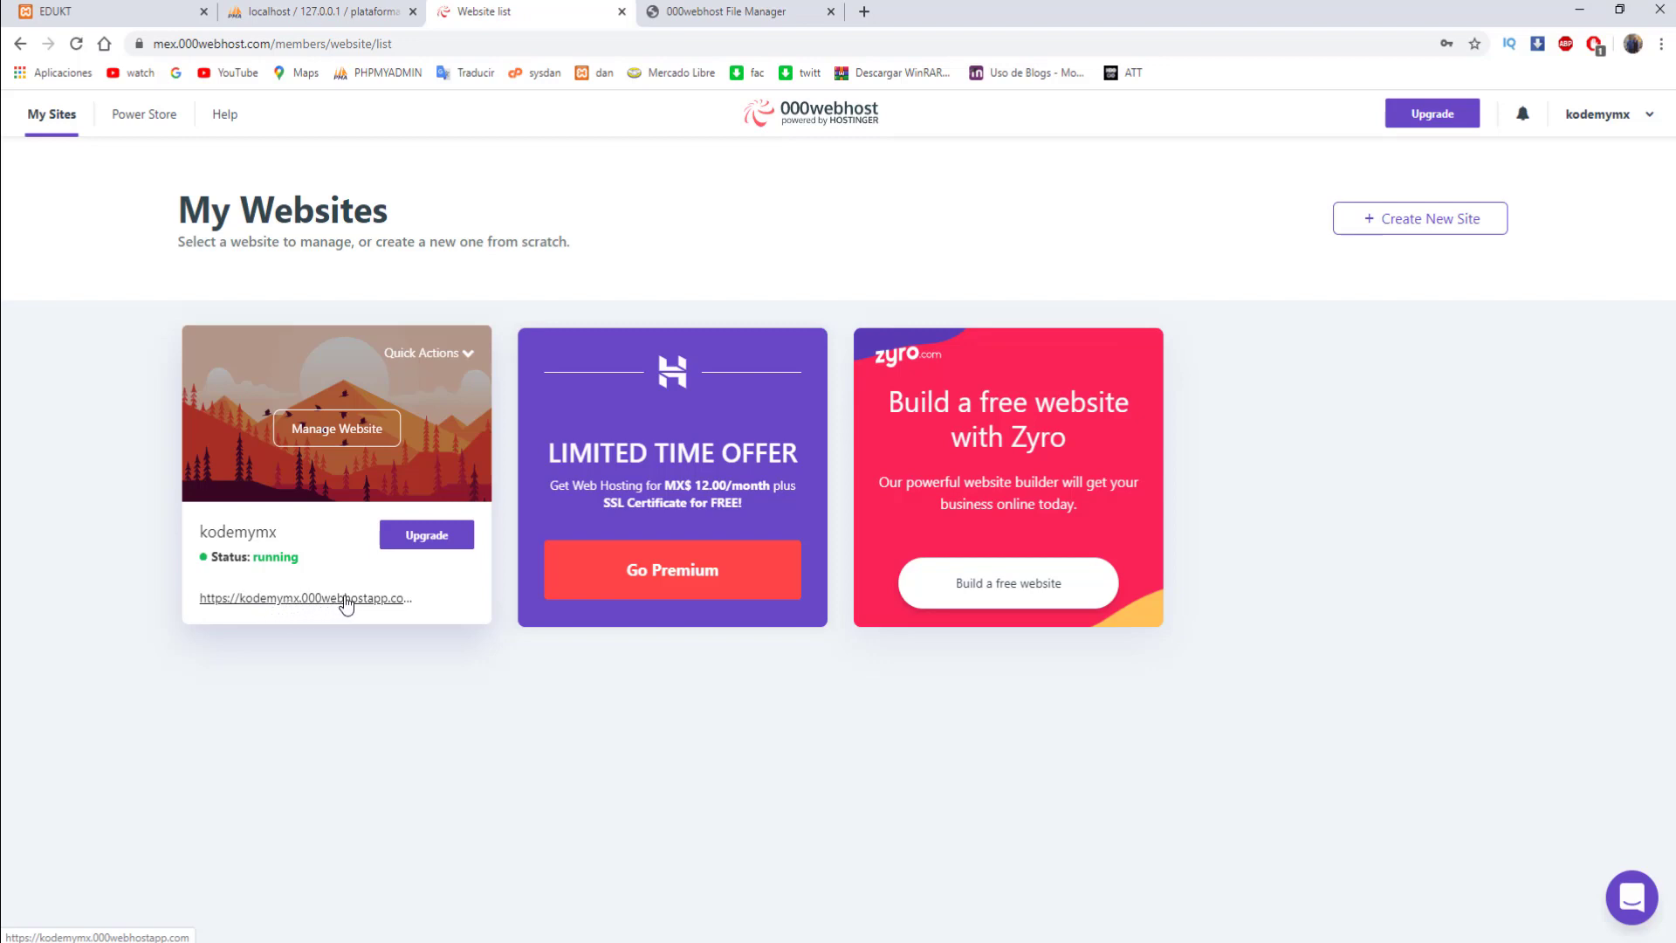
{"action": "left_click", "coordinate": [390, 608]}
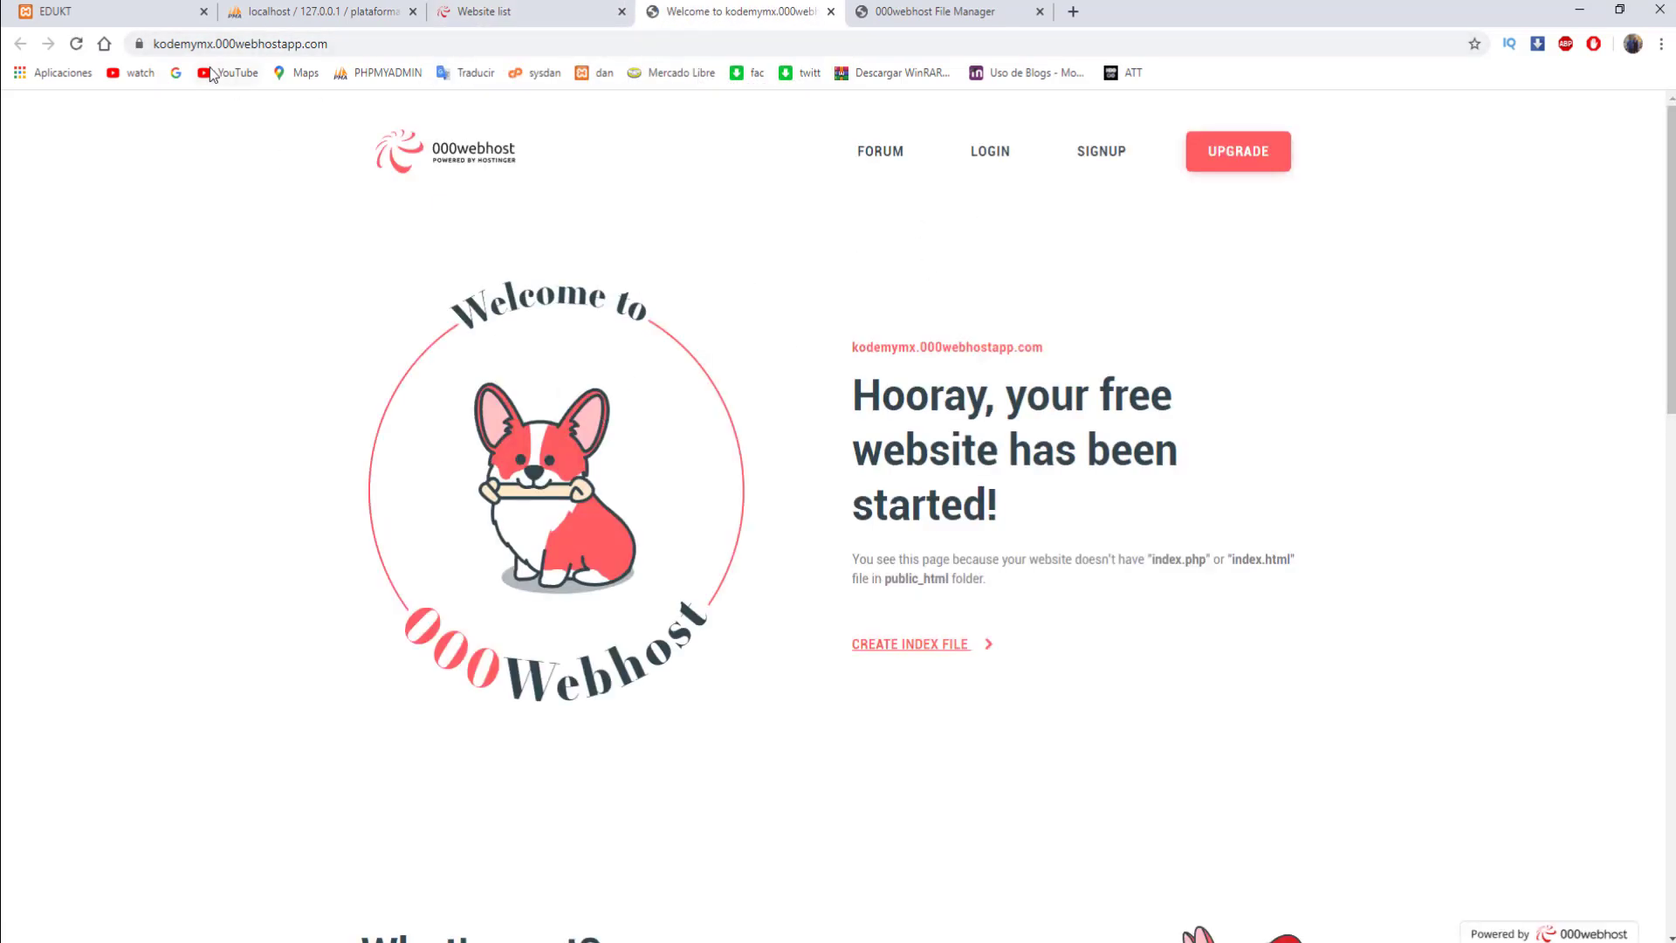
{"action": "left_click_drag", "start_coordinate": [368, 43], "coordinate": [139, 43]}
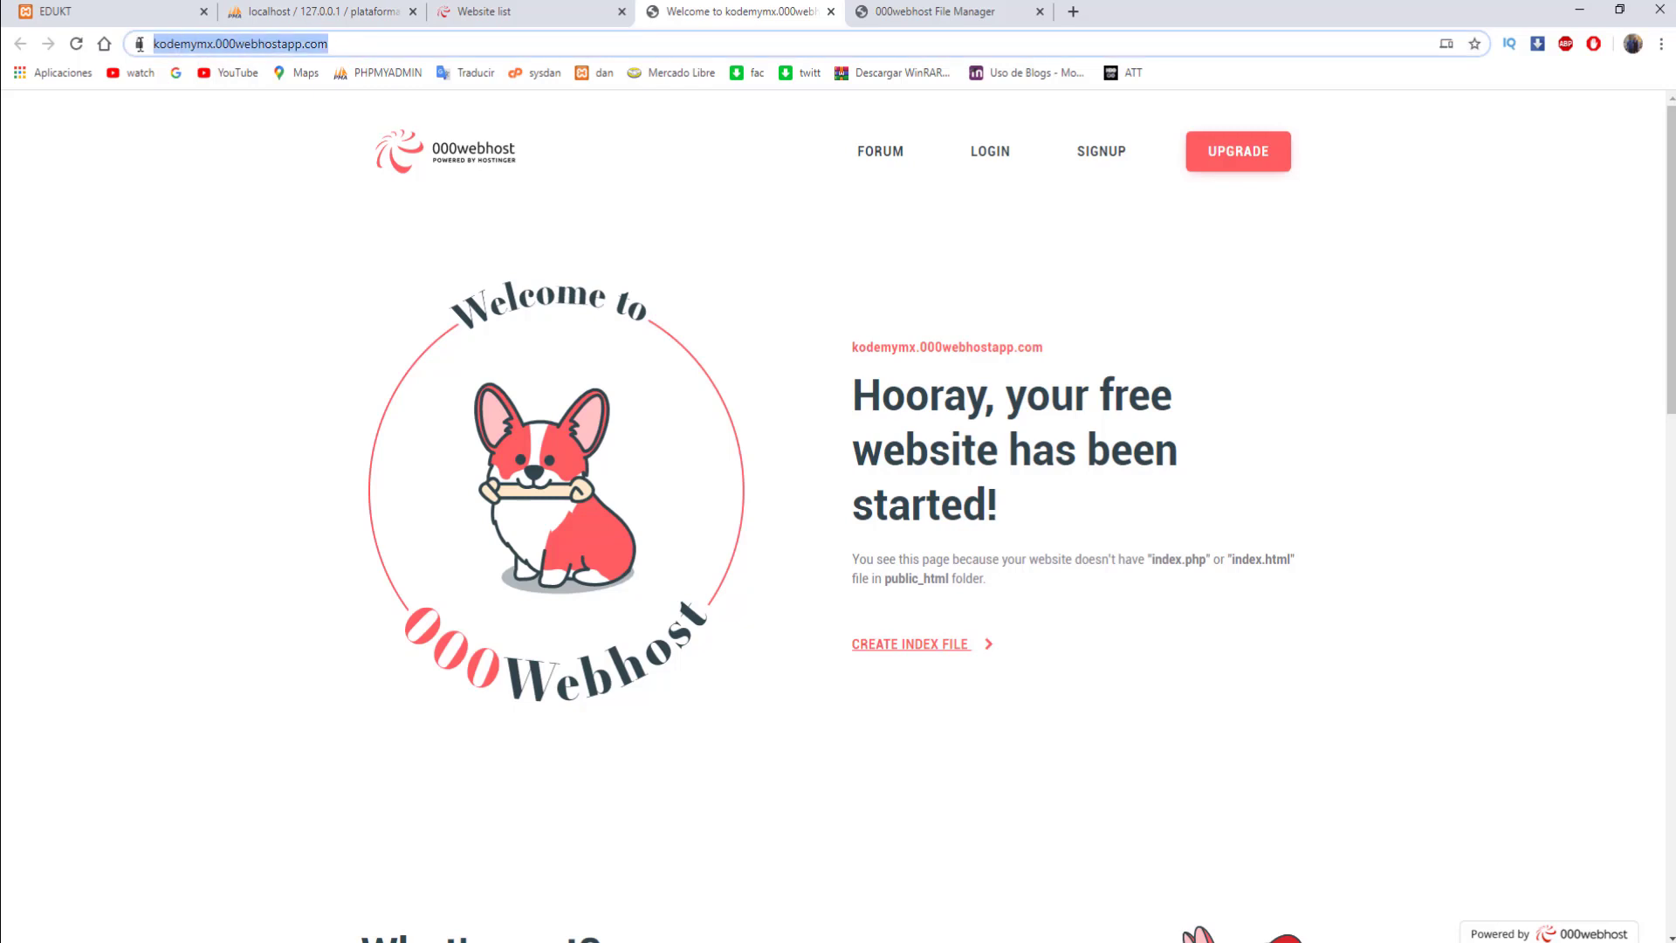
- Return to the My Websites list and open management for the kodemymx site
{"action": "left_click", "coordinate": [927, 11]}
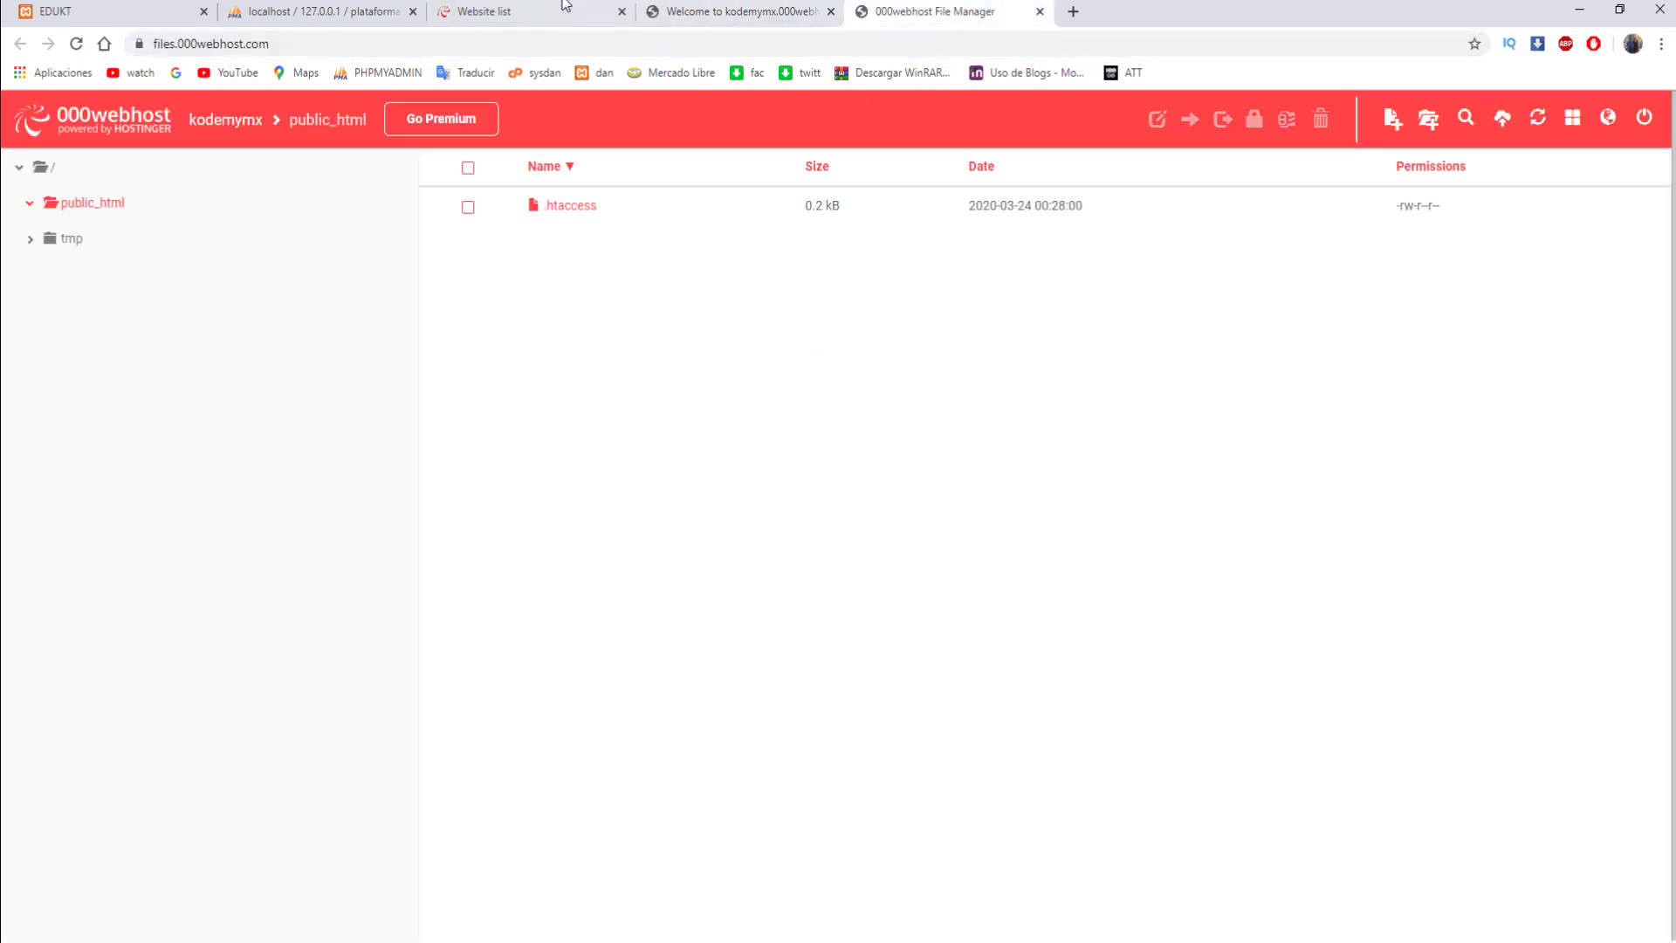
{"action": "left_click", "coordinate": [564, 7]}
{"action": "mouse_move", "coordinate": [399, 508]}
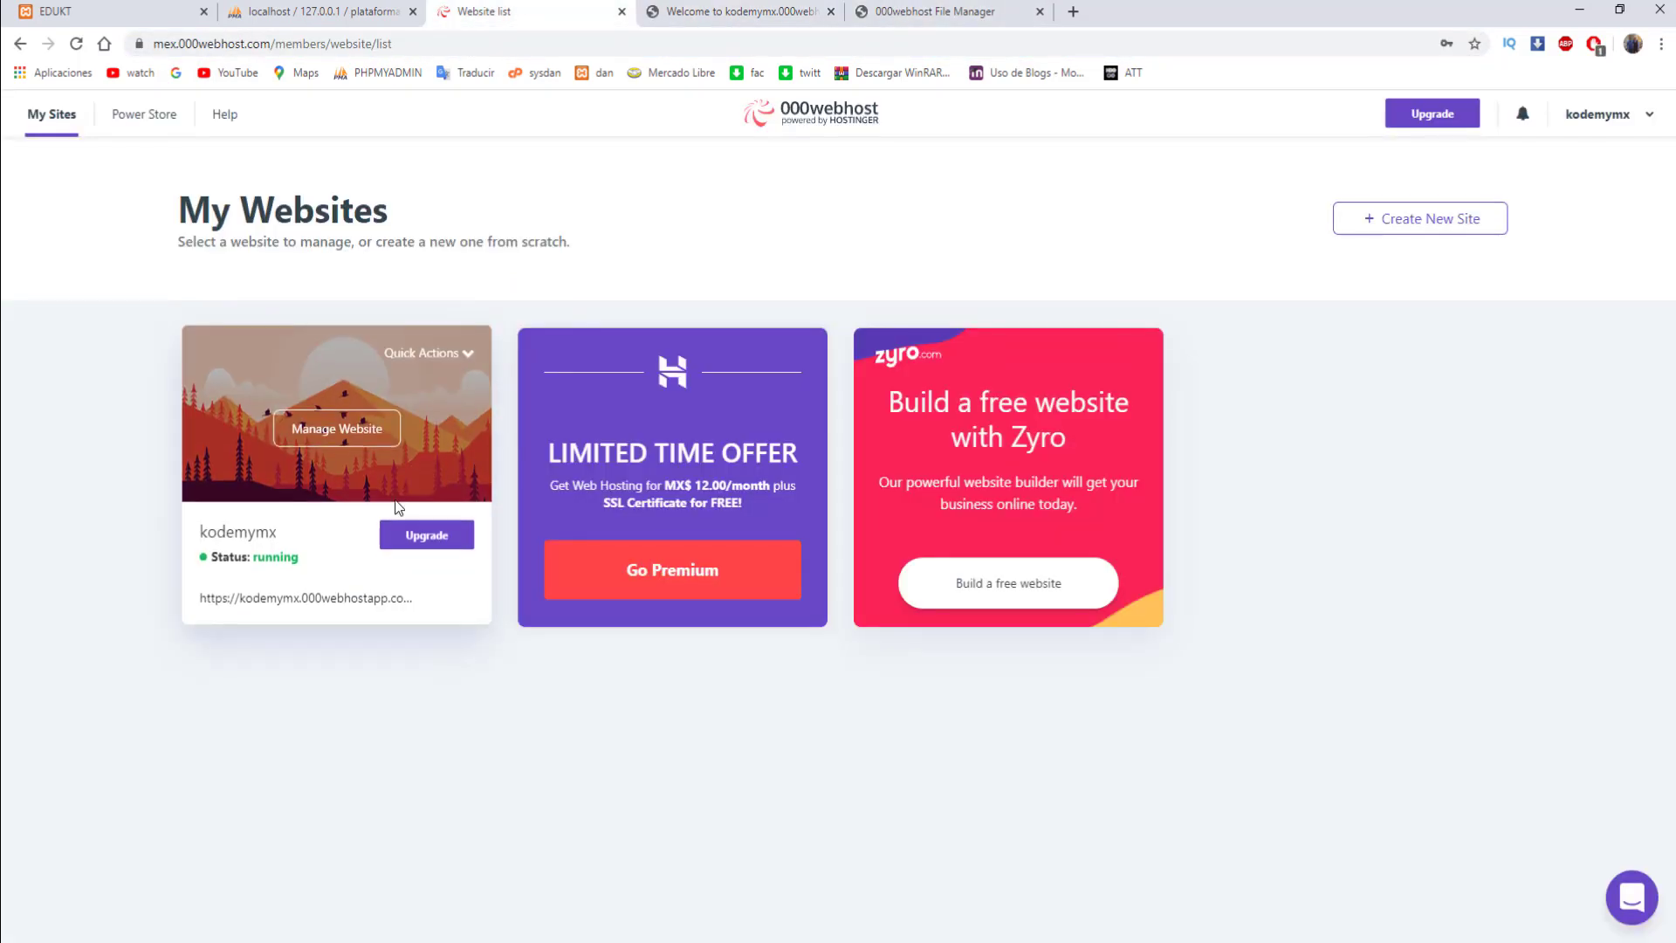
{"action": "left_click", "coordinate": [332, 436]}
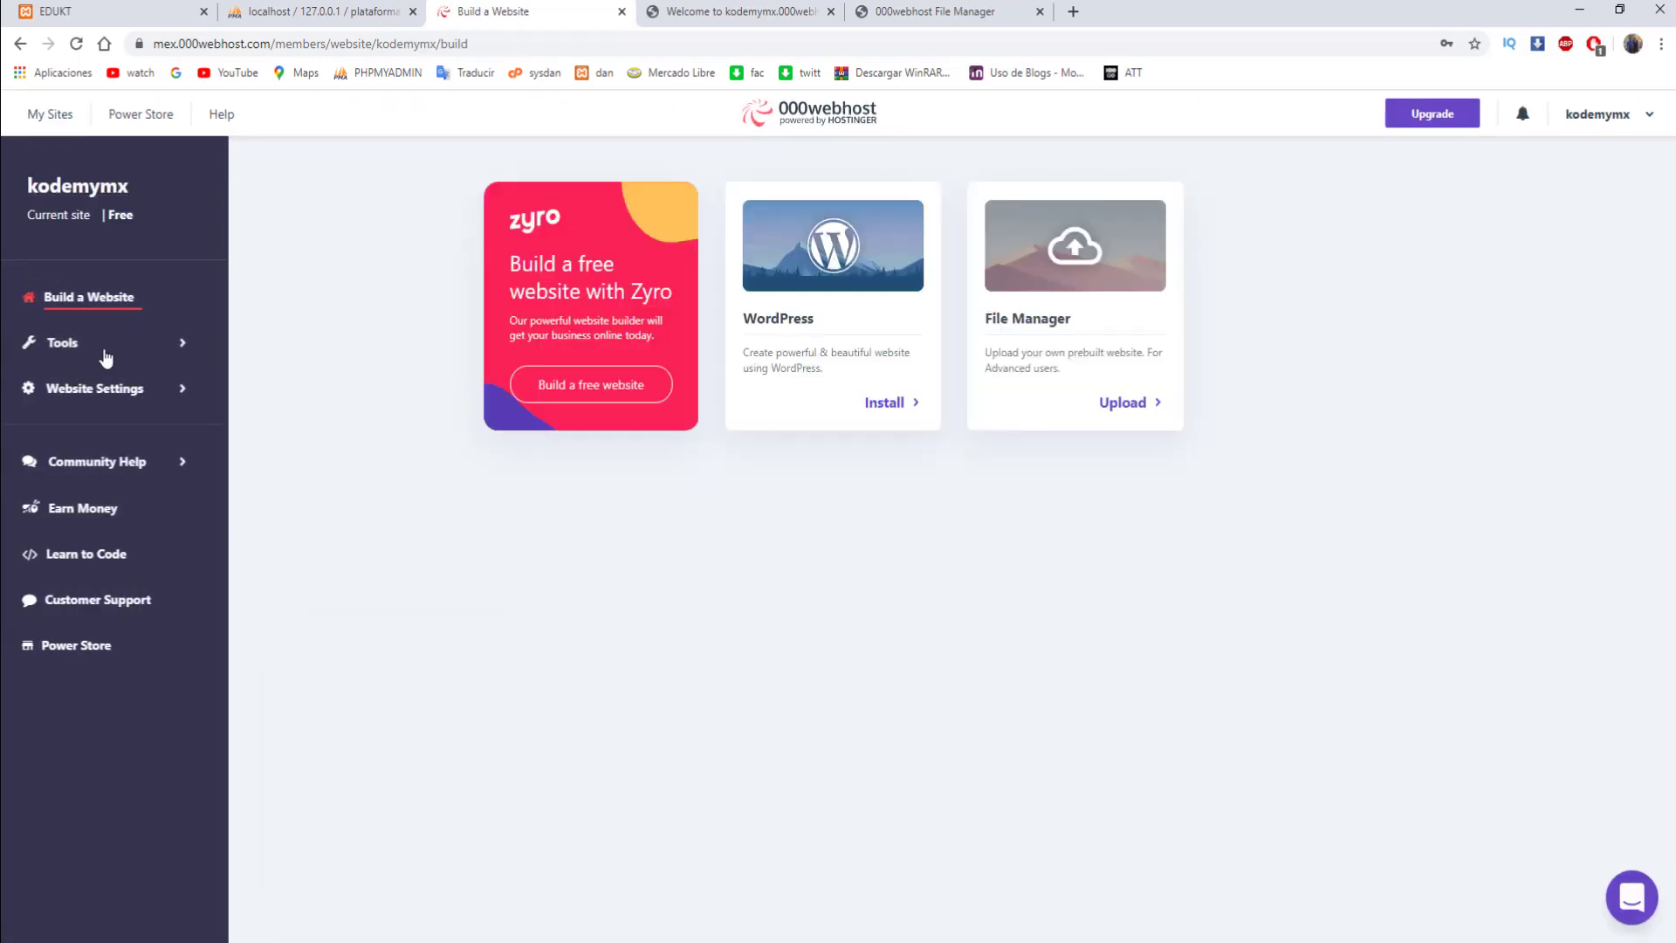
- Create a new database named plataforma with username root and a password
{"action": "left_click", "coordinate": [163, 345]}
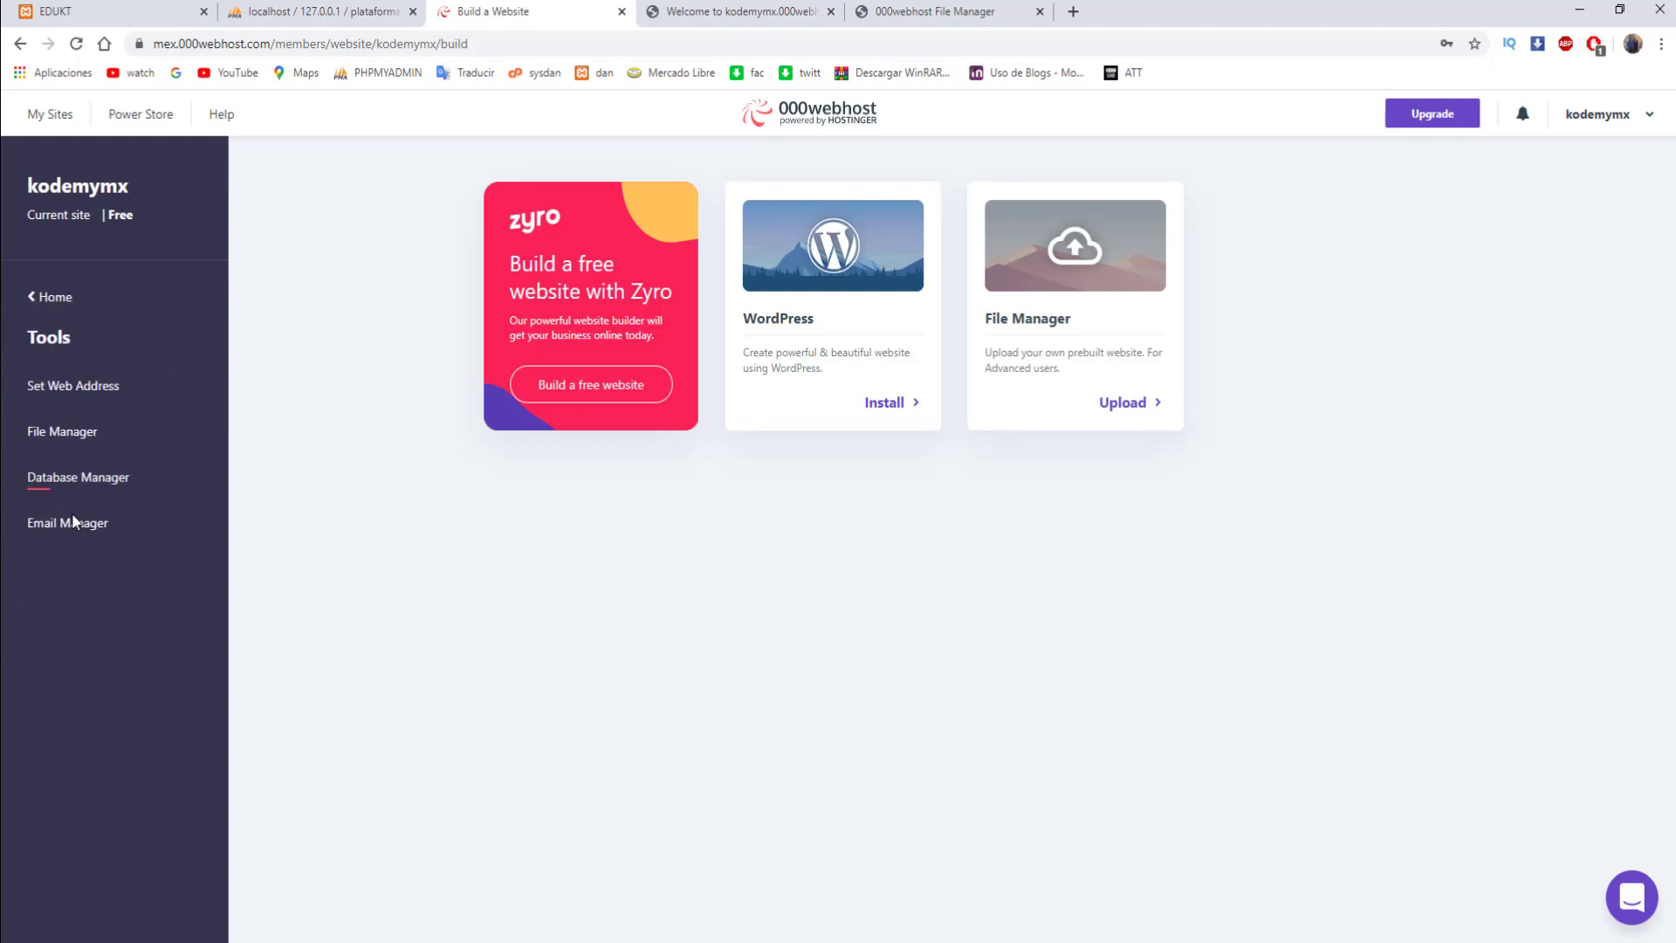
{"action": "left_click", "coordinate": [98, 483]}
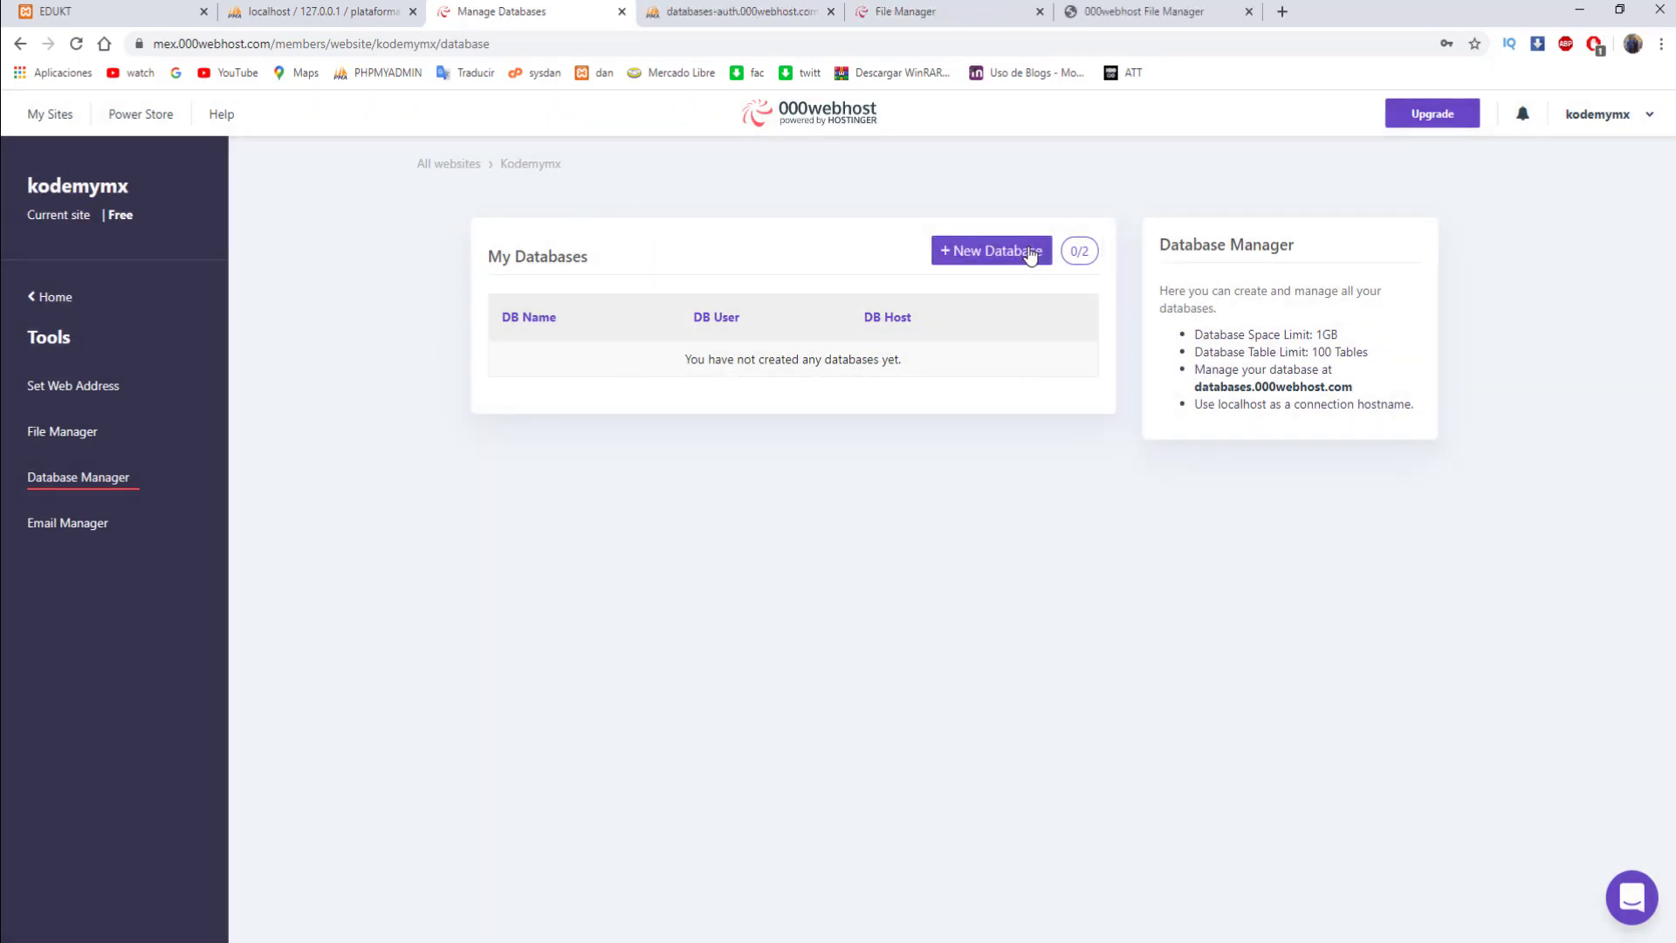
{"action": "left_click", "coordinate": [1032, 253]}
{"action": "left_click", "coordinate": [790, 219]}
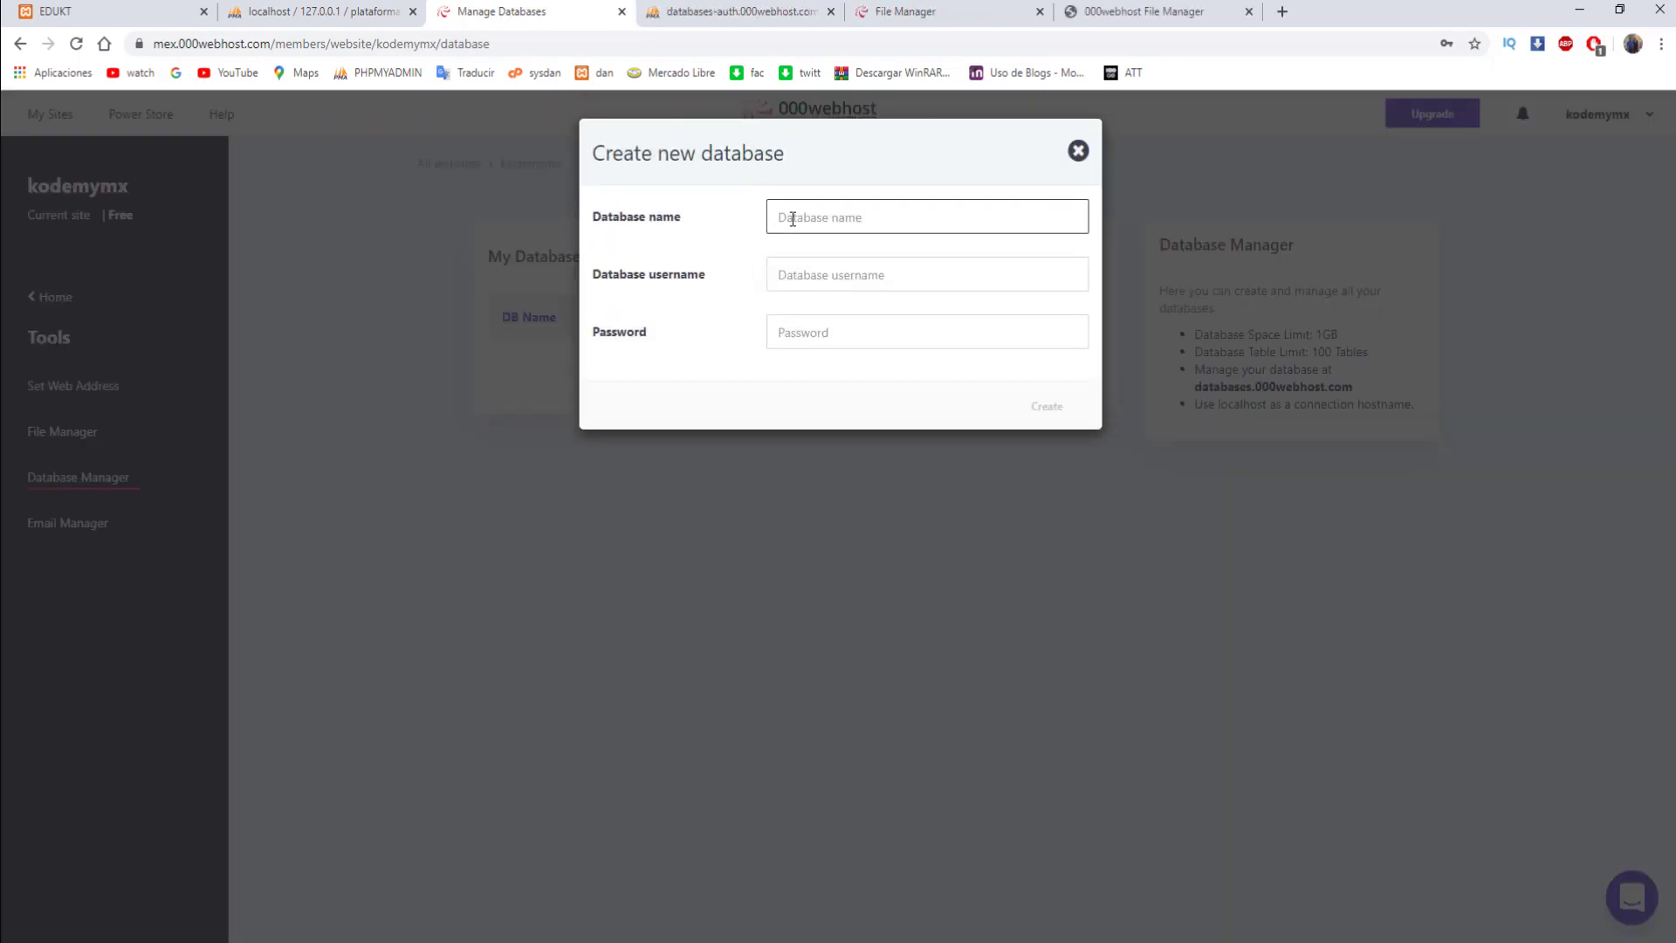
{"action": "type", "text": "plataforma"}
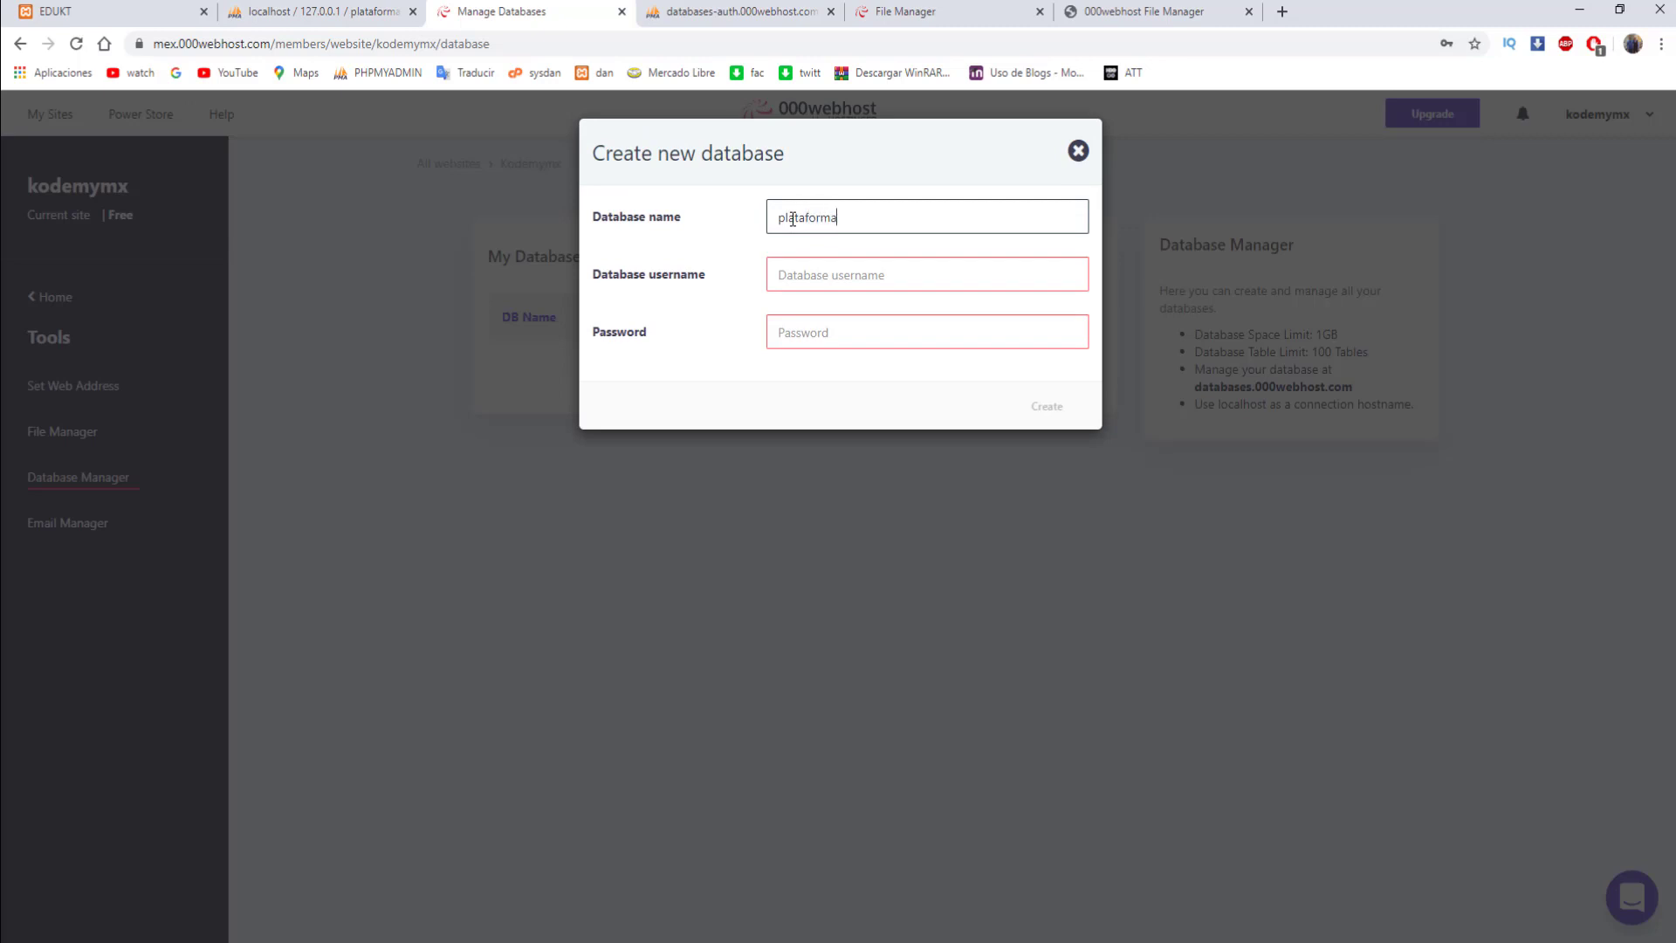
{"action": "left_click", "coordinate": [870, 279]}
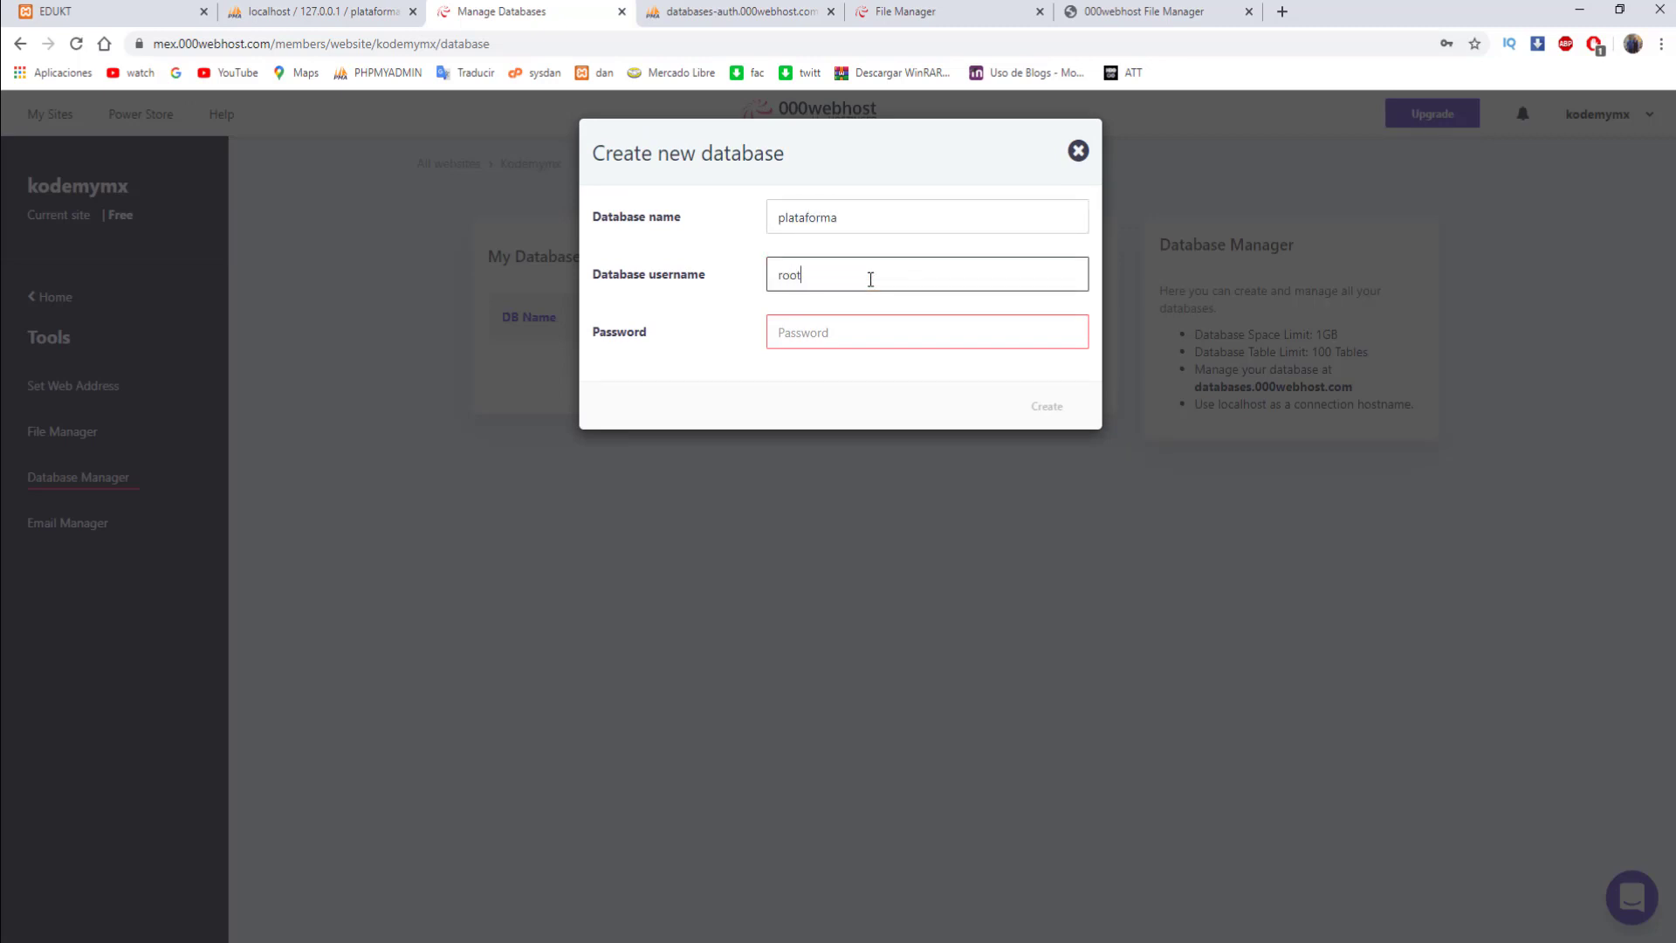
{"action": "key", "text": "Tab"}
{"action": "type", "text": "r"}
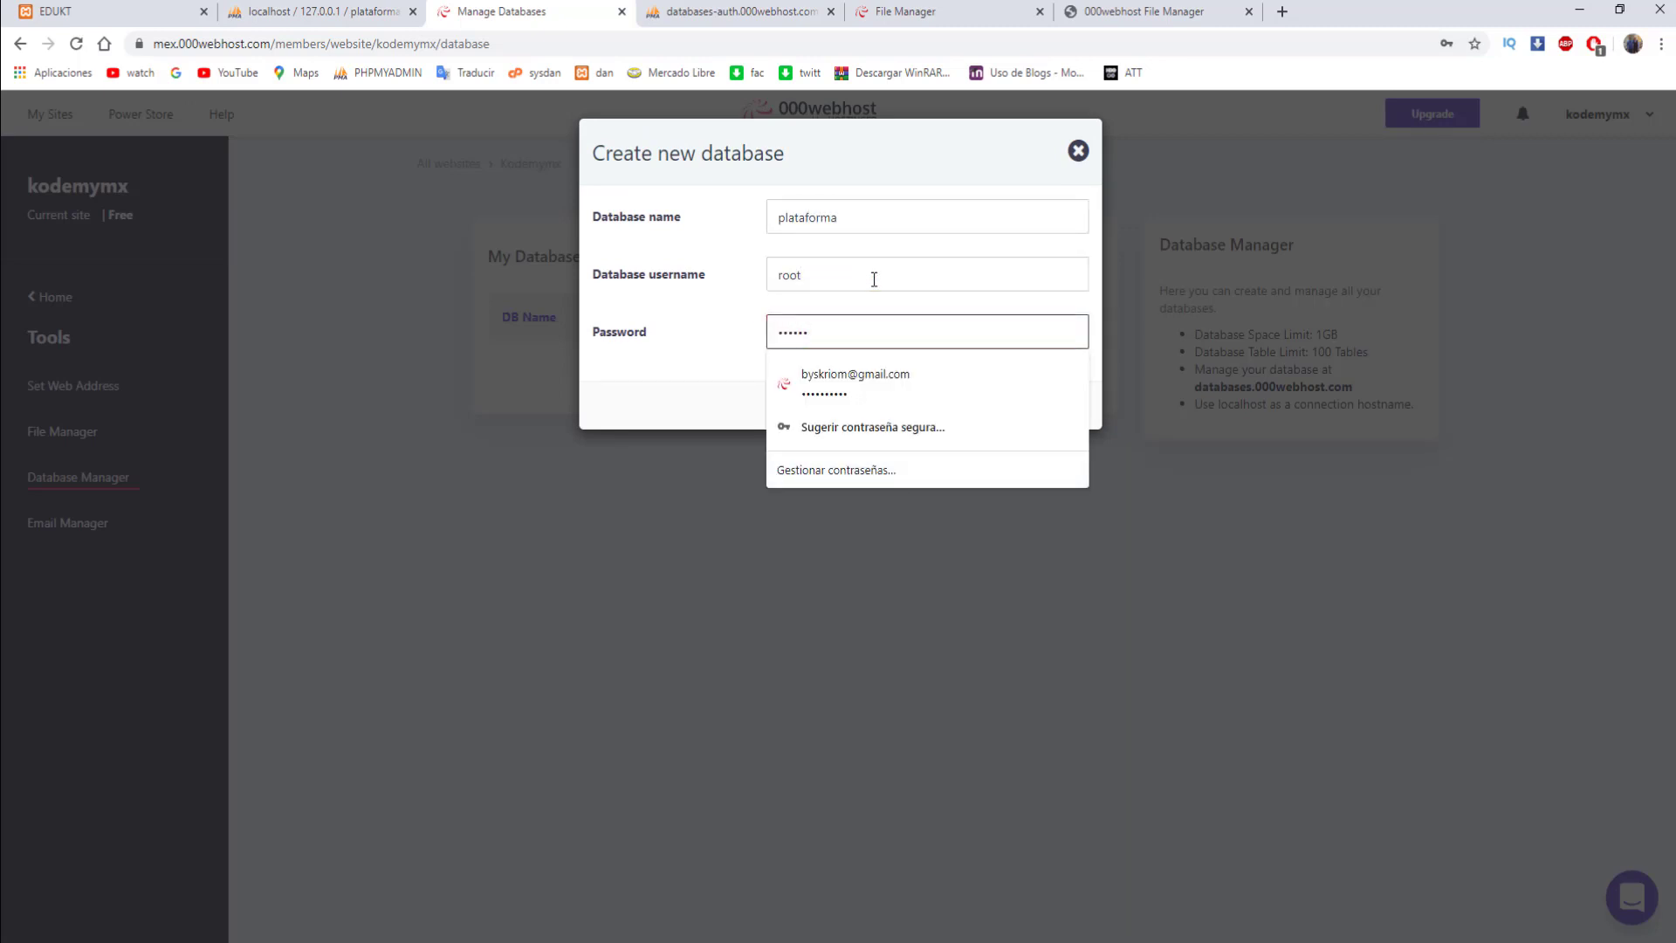
{"action": "left_click", "coordinate": [1081, 410]}
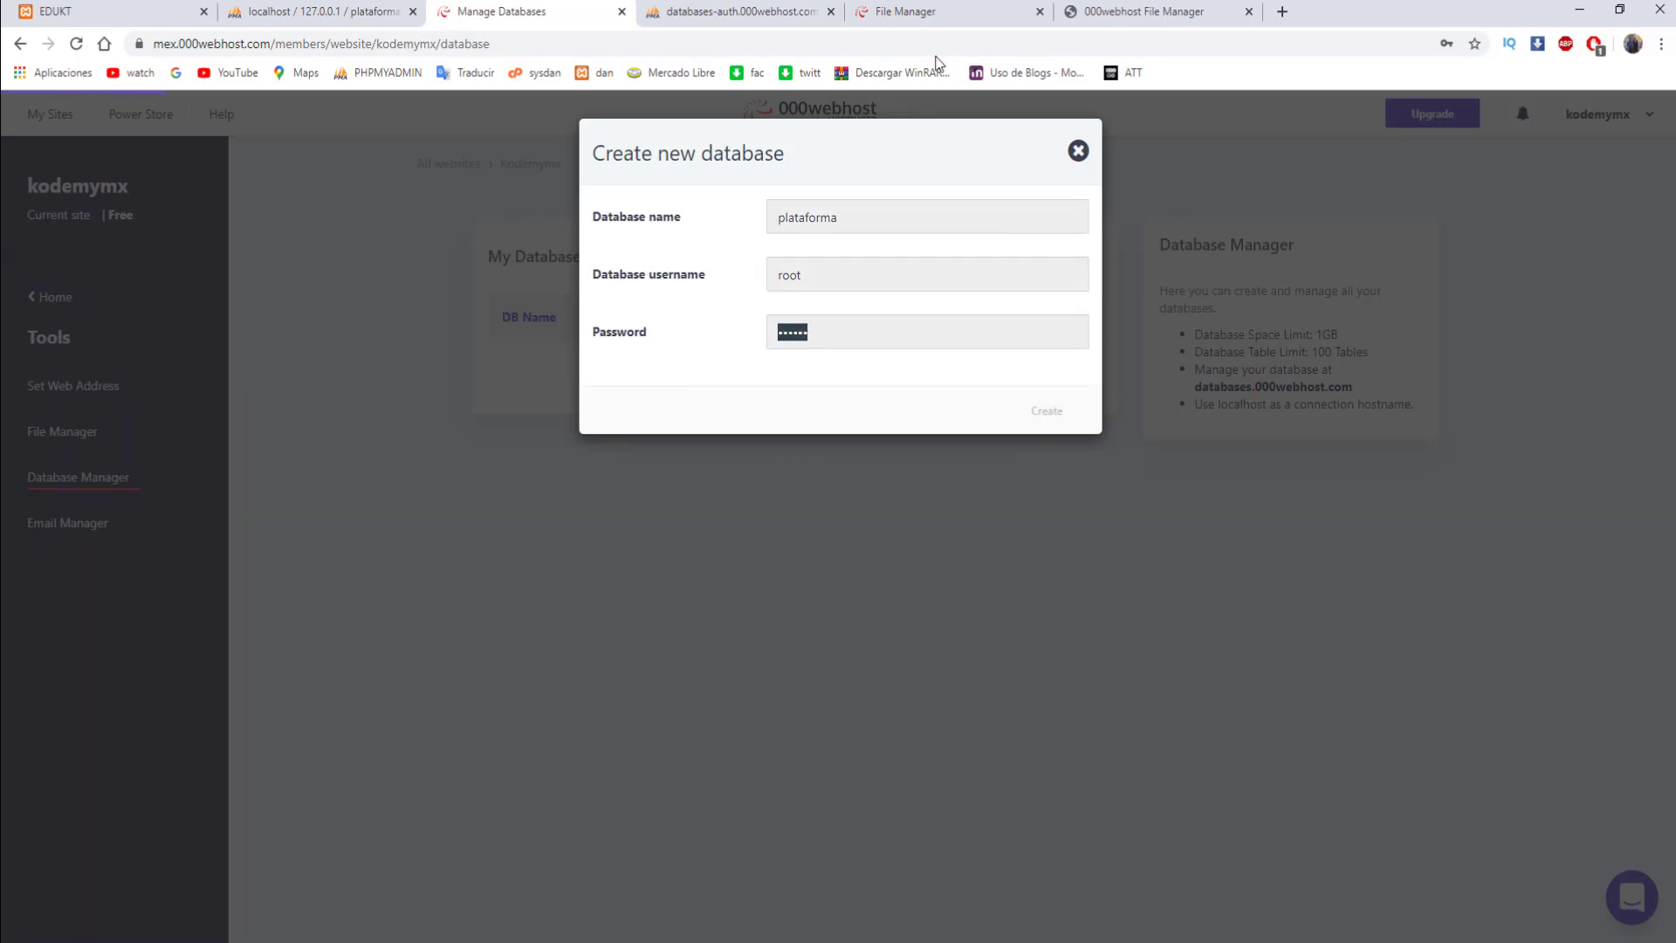
- Close the hosted phpMyAdmin and file listing tabs, then open the file manager in a new tab
{"action": "left_click", "coordinate": [762, 7]}
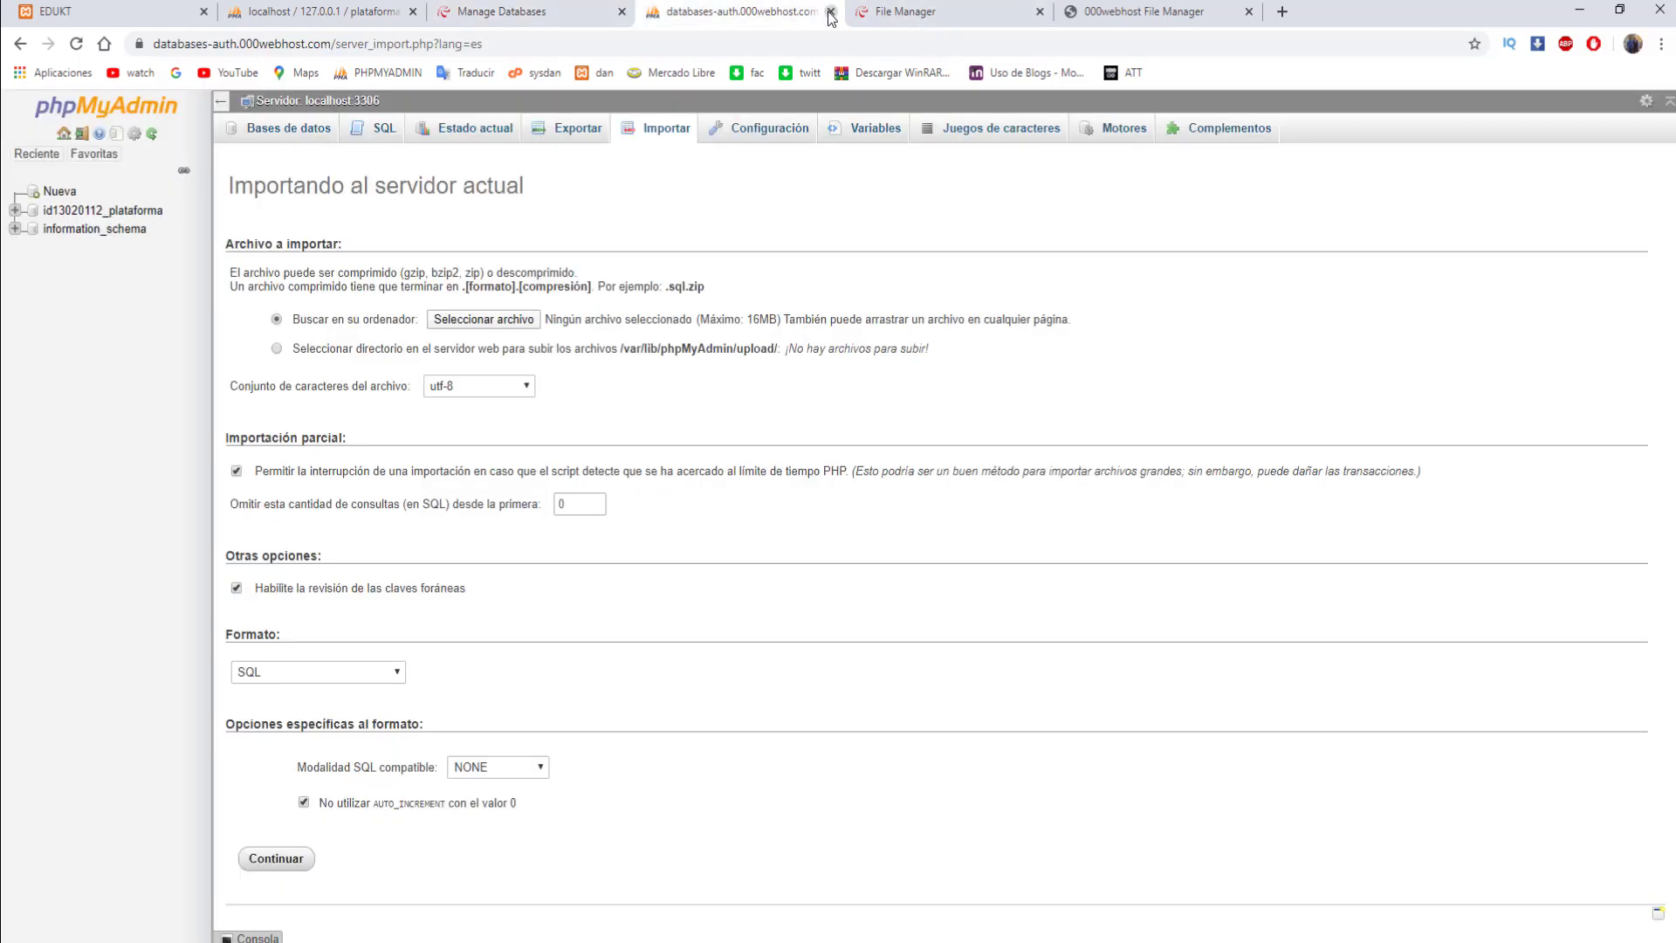
{"action": "left_click", "coordinate": [830, 12]}
{"action": "left_click", "coordinate": [939, 14]}
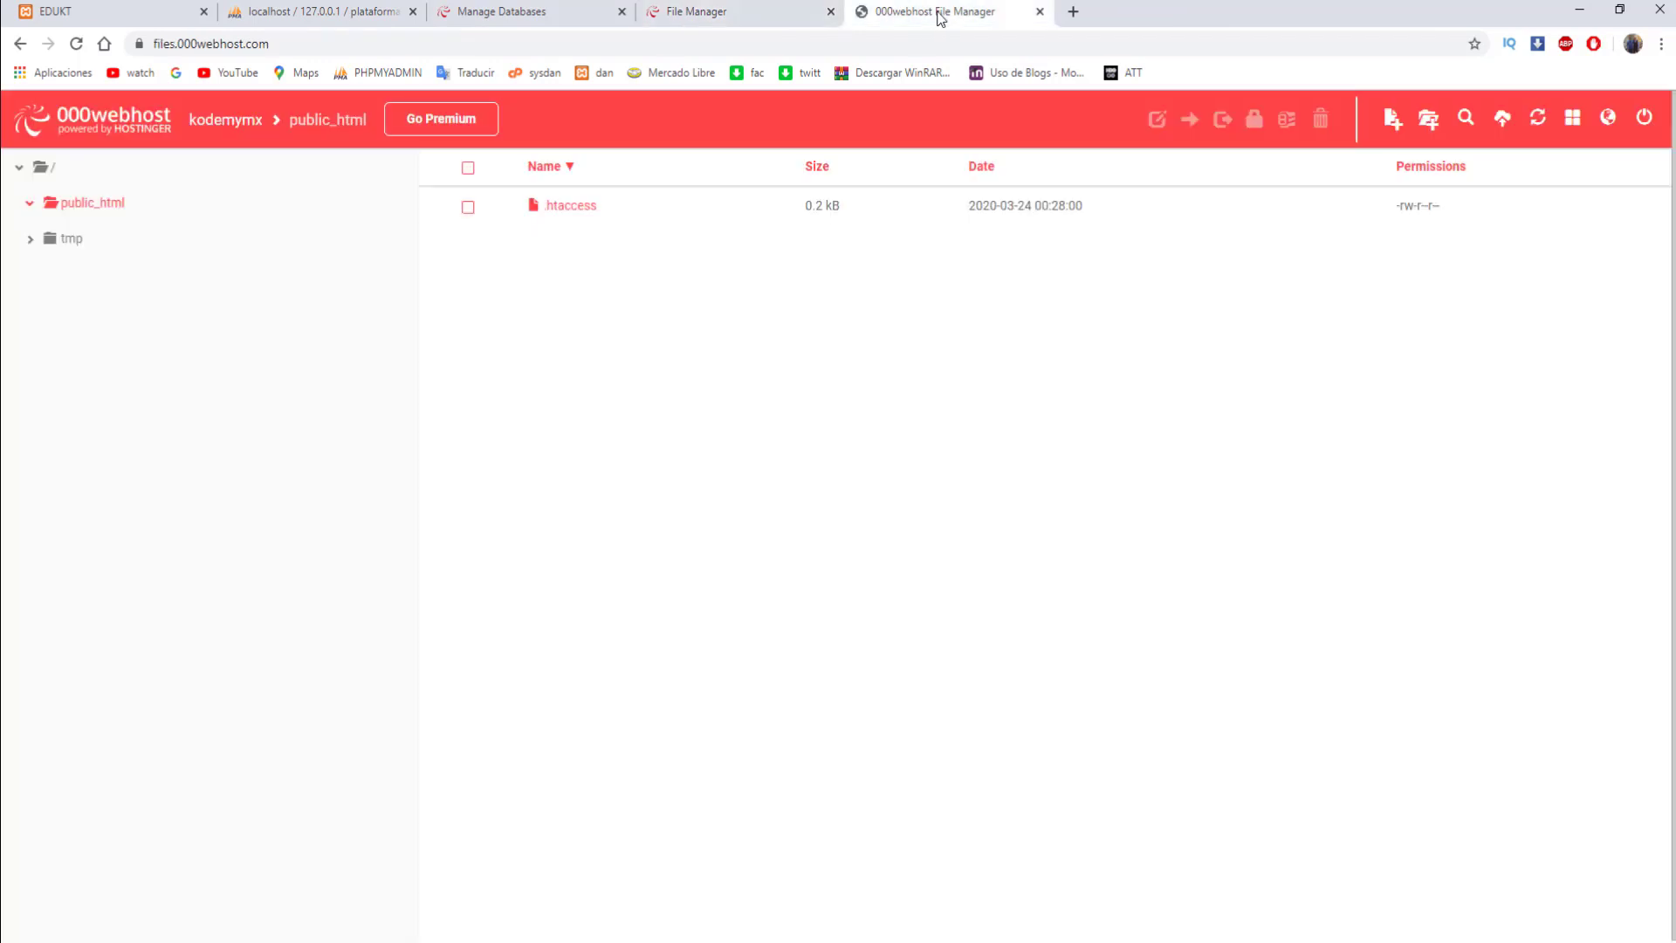
{"action": "left_click", "coordinate": [1038, 13]}
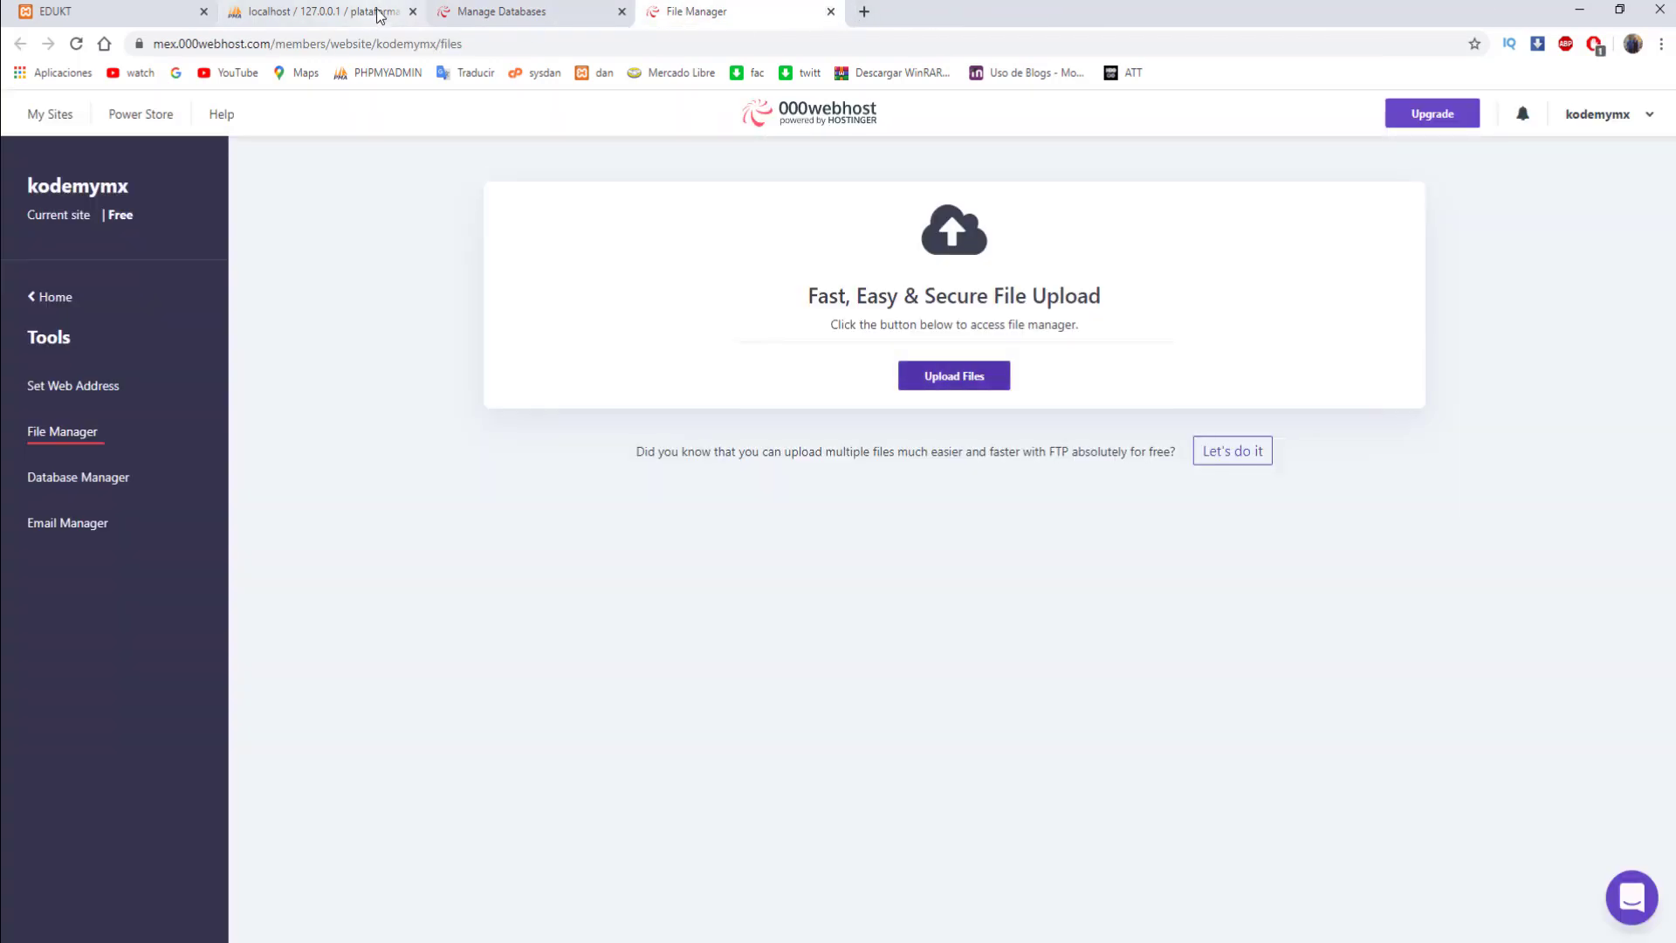
{"action": "left_click", "coordinate": [830, 12]}
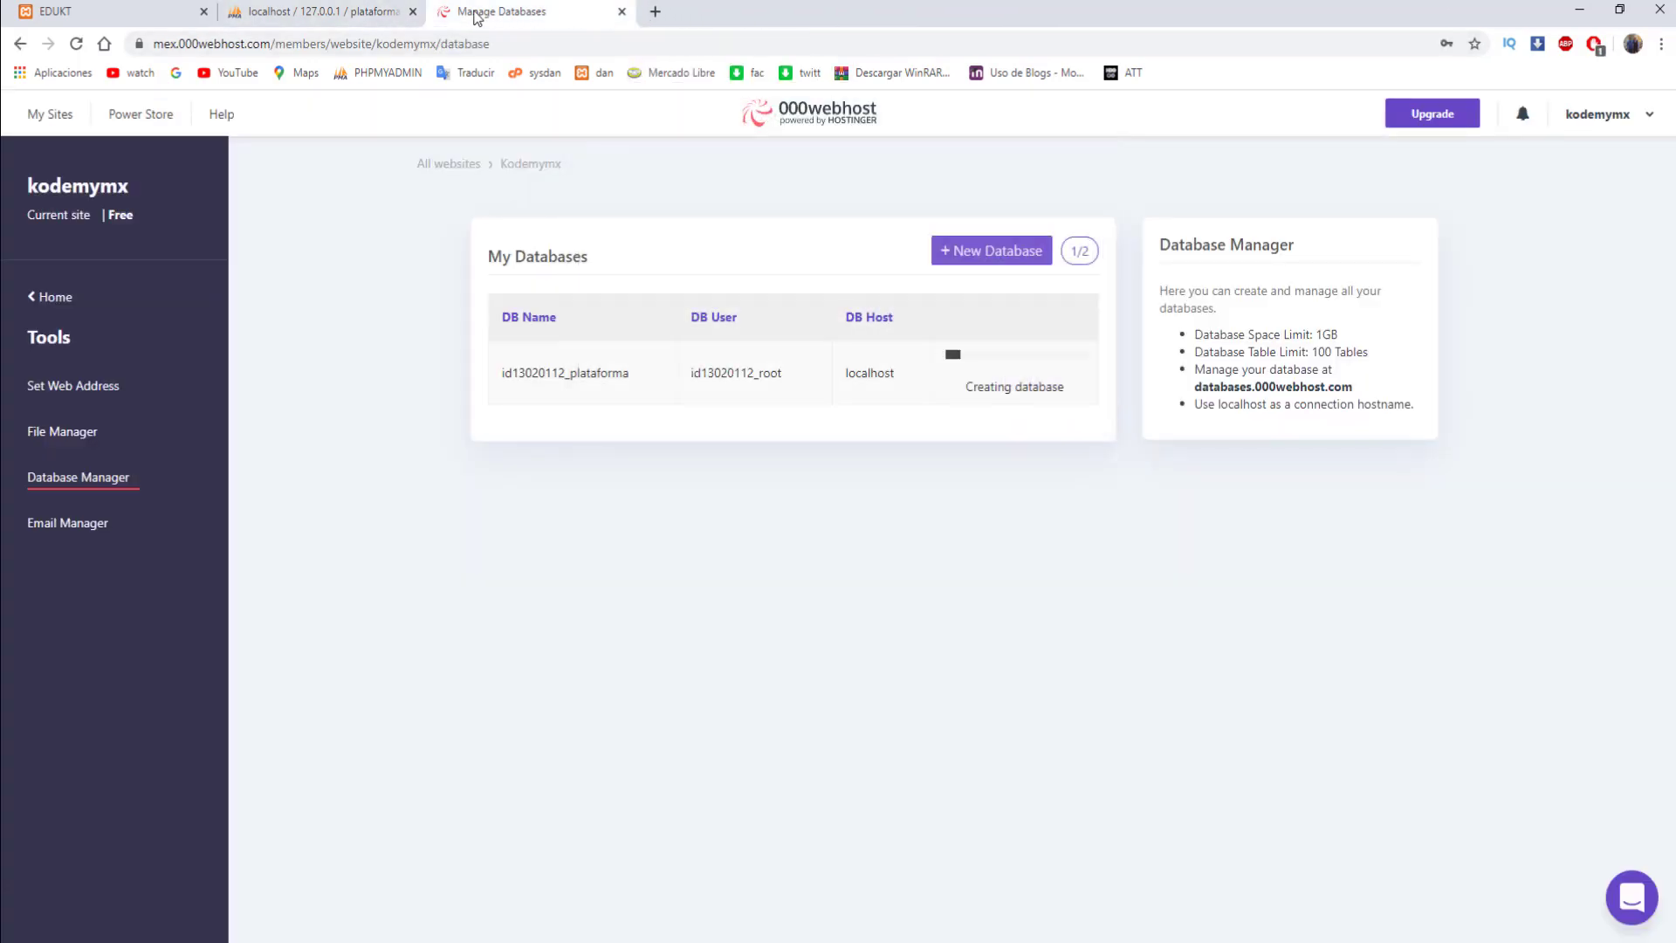
{"action": "right_click", "coordinate": [61, 436]}
{"action": "left_click", "coordinate": [114, 454]}
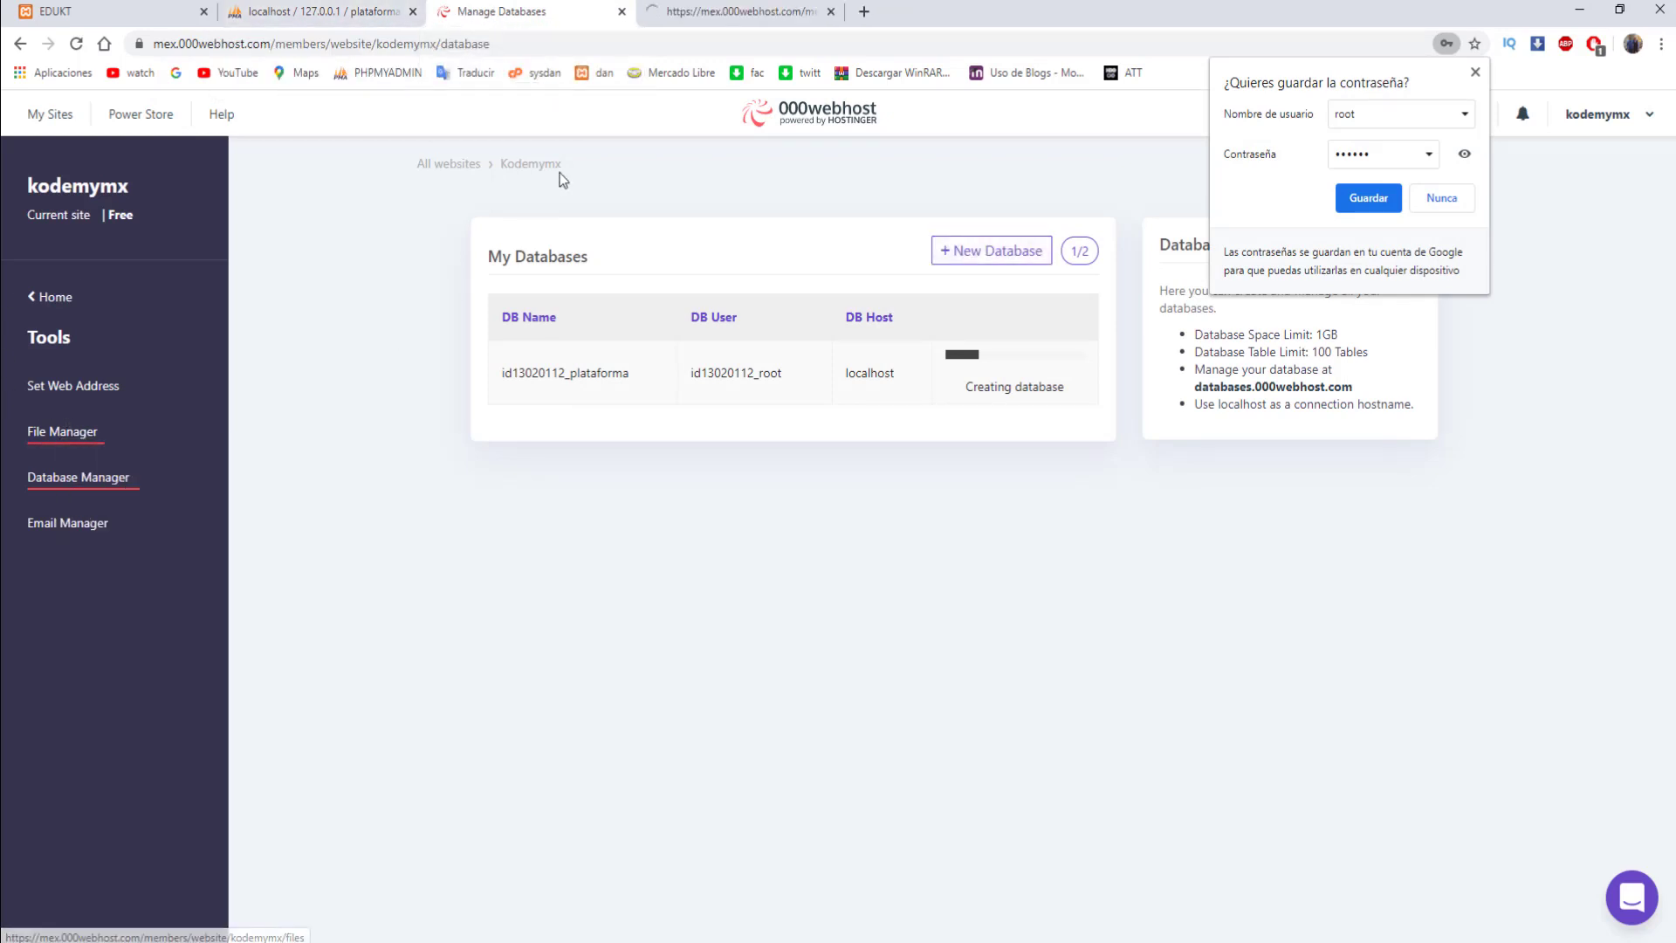
{"action": "left_click", "coordinate": [1441, 198]}
- Switch between tabs until the hosted file manager shows public_html
{"action": "left_click", "coordinate": [742, 11]}
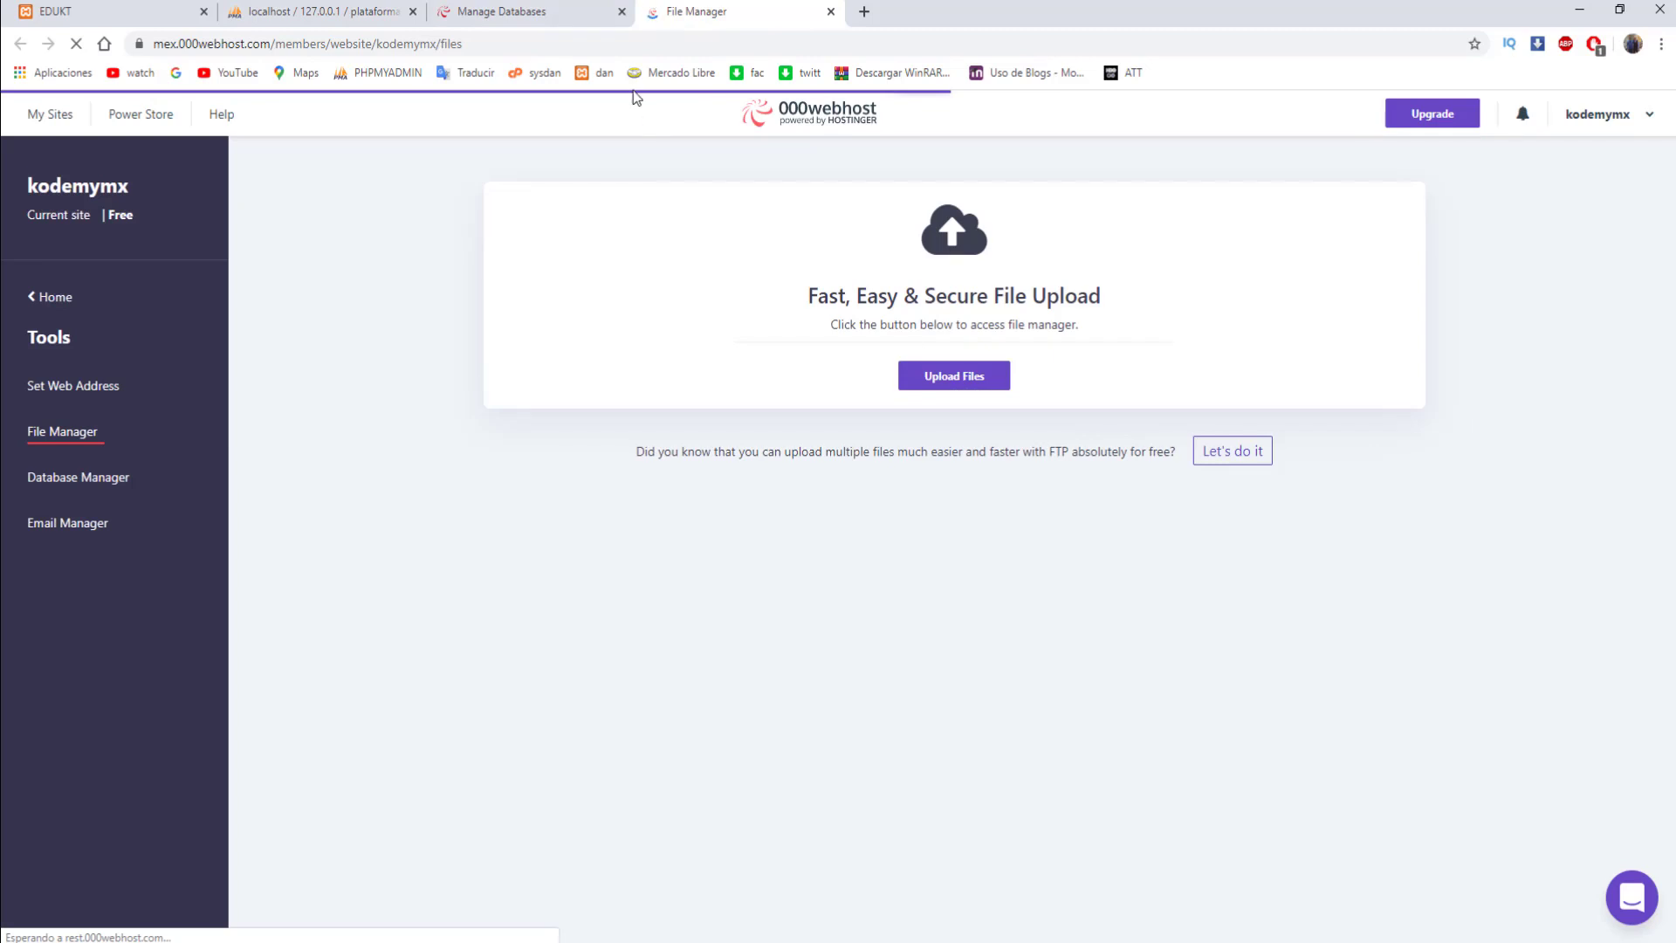
{"action": "left_click", "coordinate": [513, 7]}
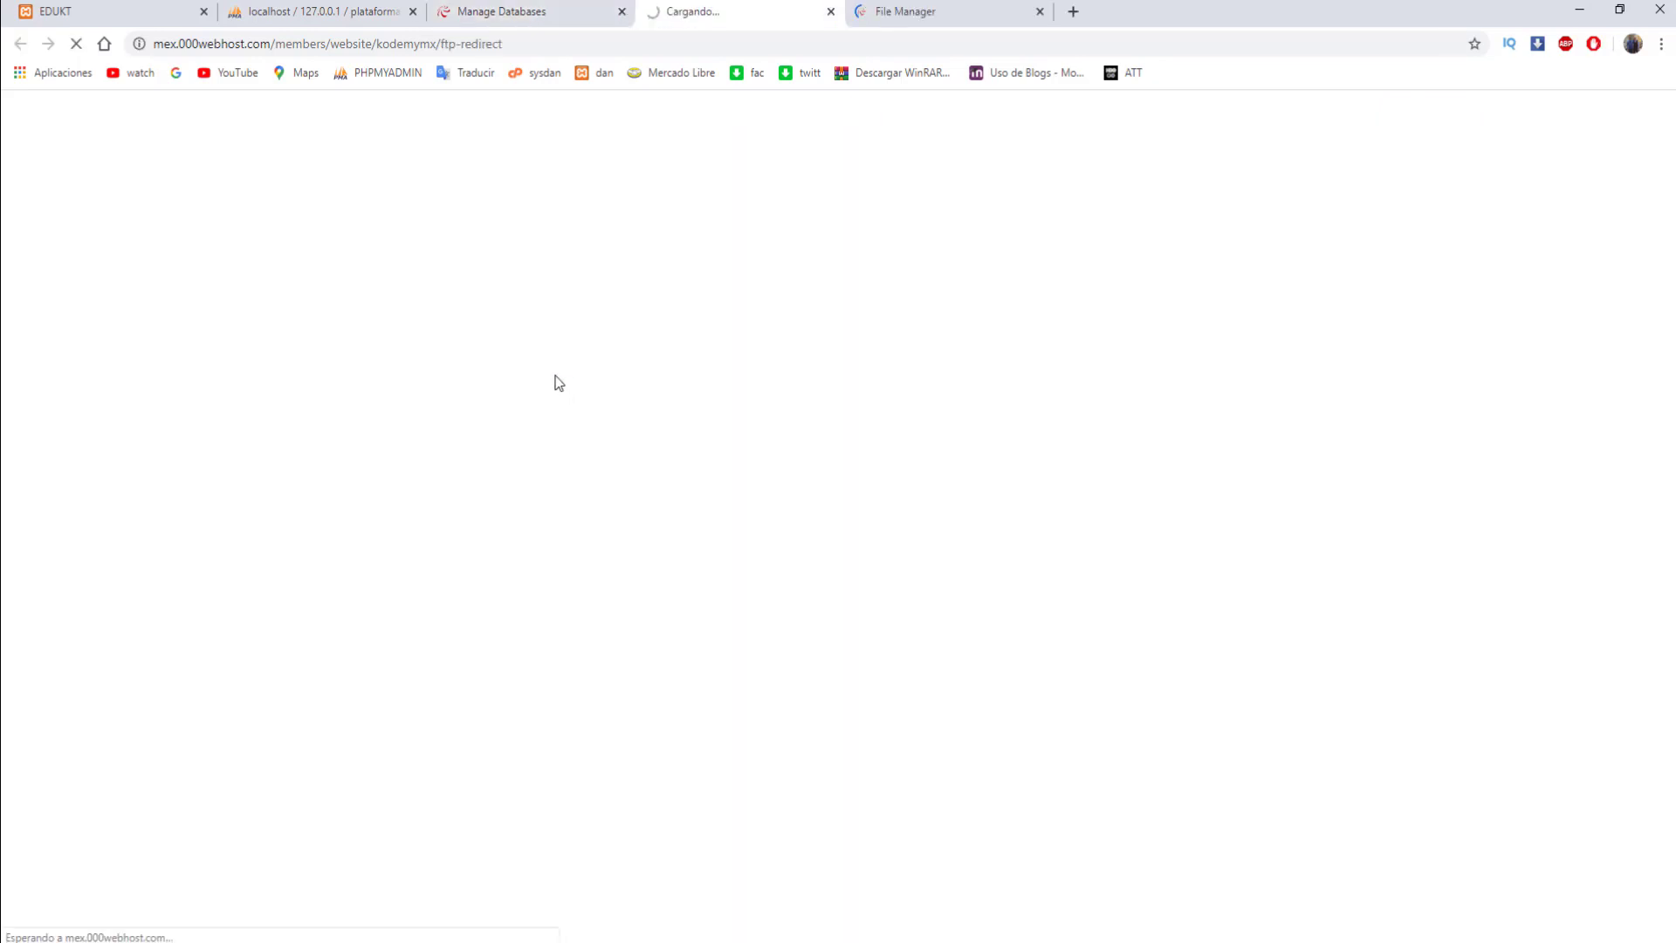
{"action": "left_click", "coordinate": [541, 7]}
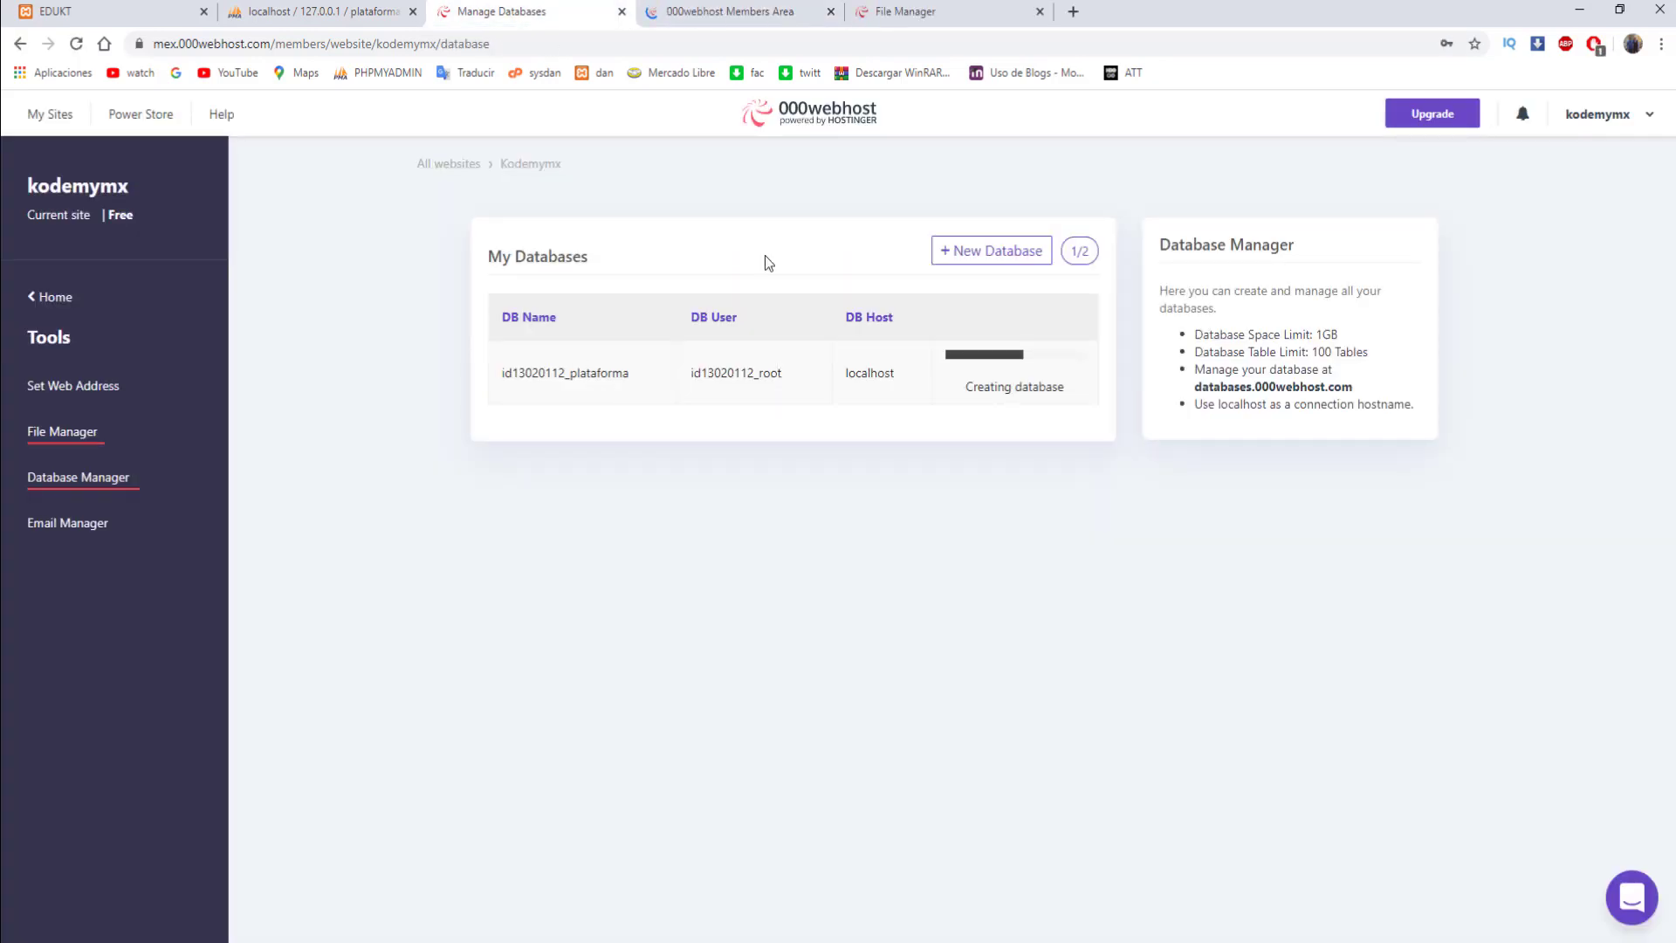
{"action": "left_click", "coordinate": [727, 8]}
{"action": "left_click", "coordinate": [567, 12]}
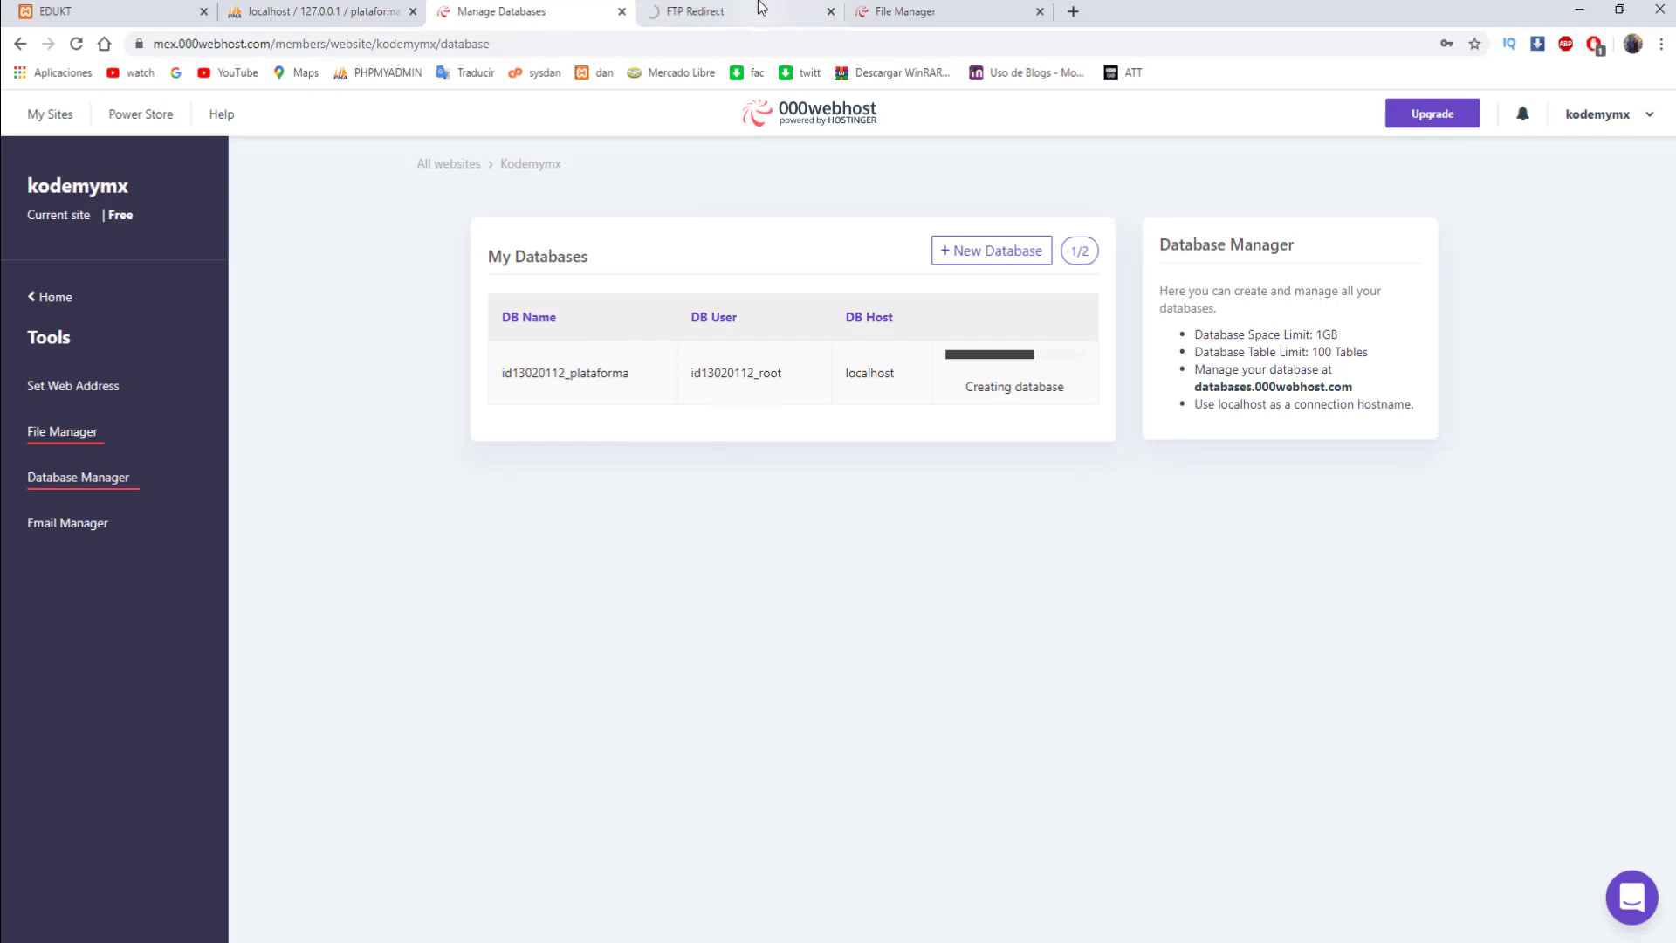
{"action": "left_click", "coordinate": [733, 11]}
{"action": "left_click", "coordinate": [908, 9]}
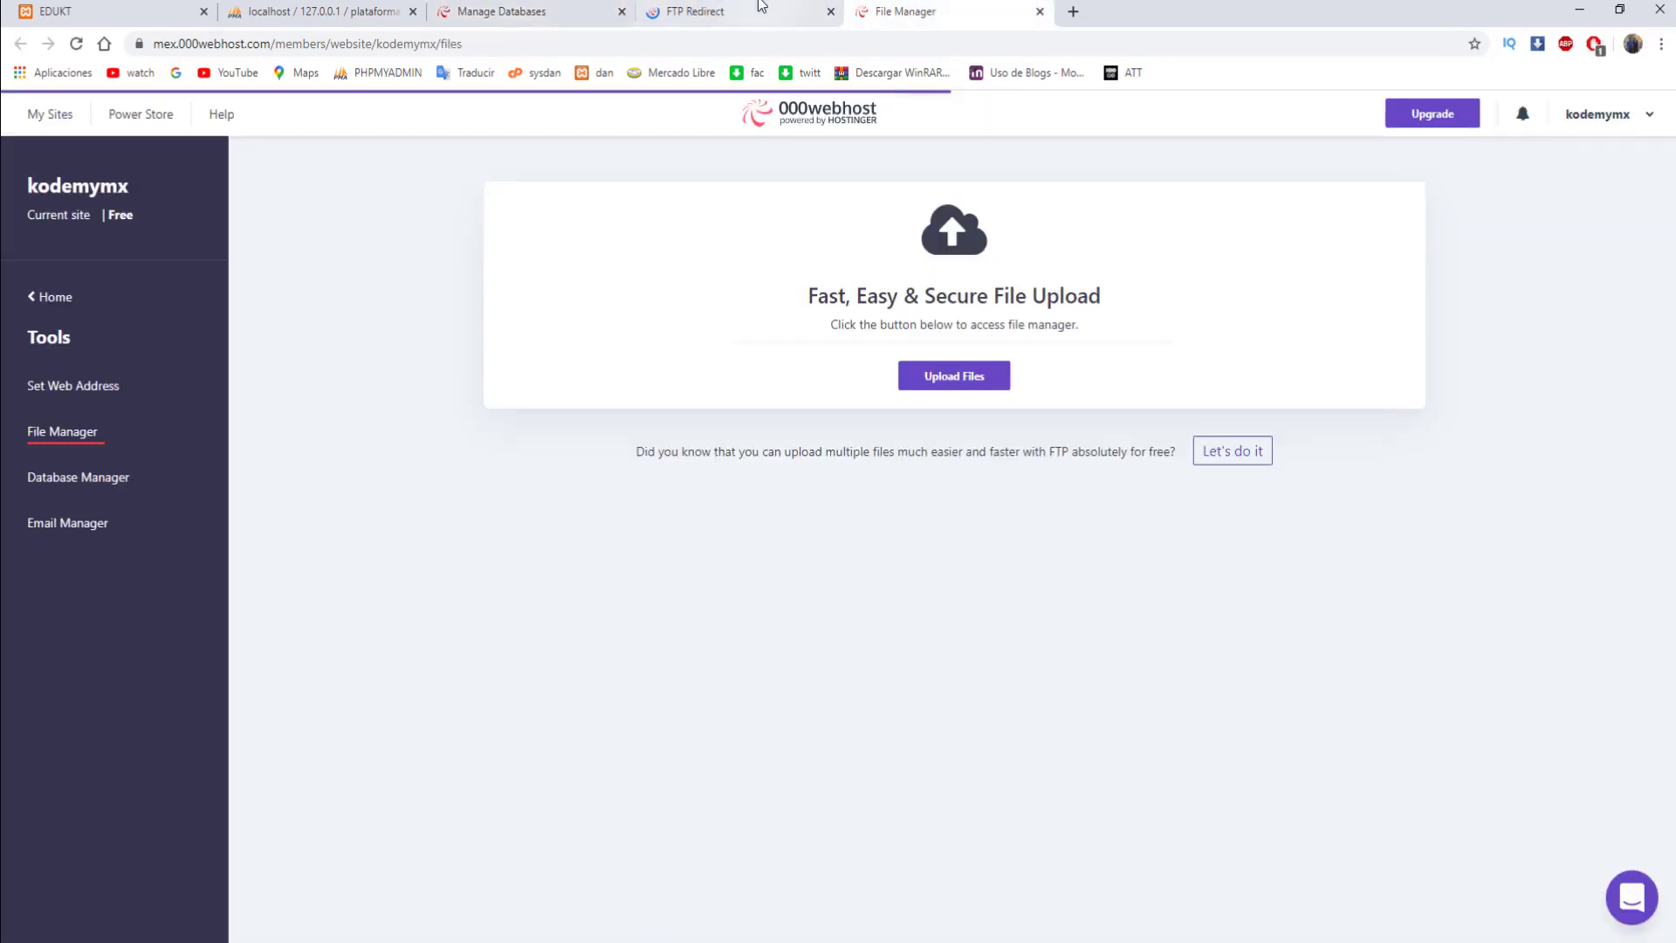
{"action": "left_click", "coordinate": [738, 11]}
{"action": "left_click", "coordinate": [580, 13]}
{"action": "left_click", "coordinate": [721, 19]}
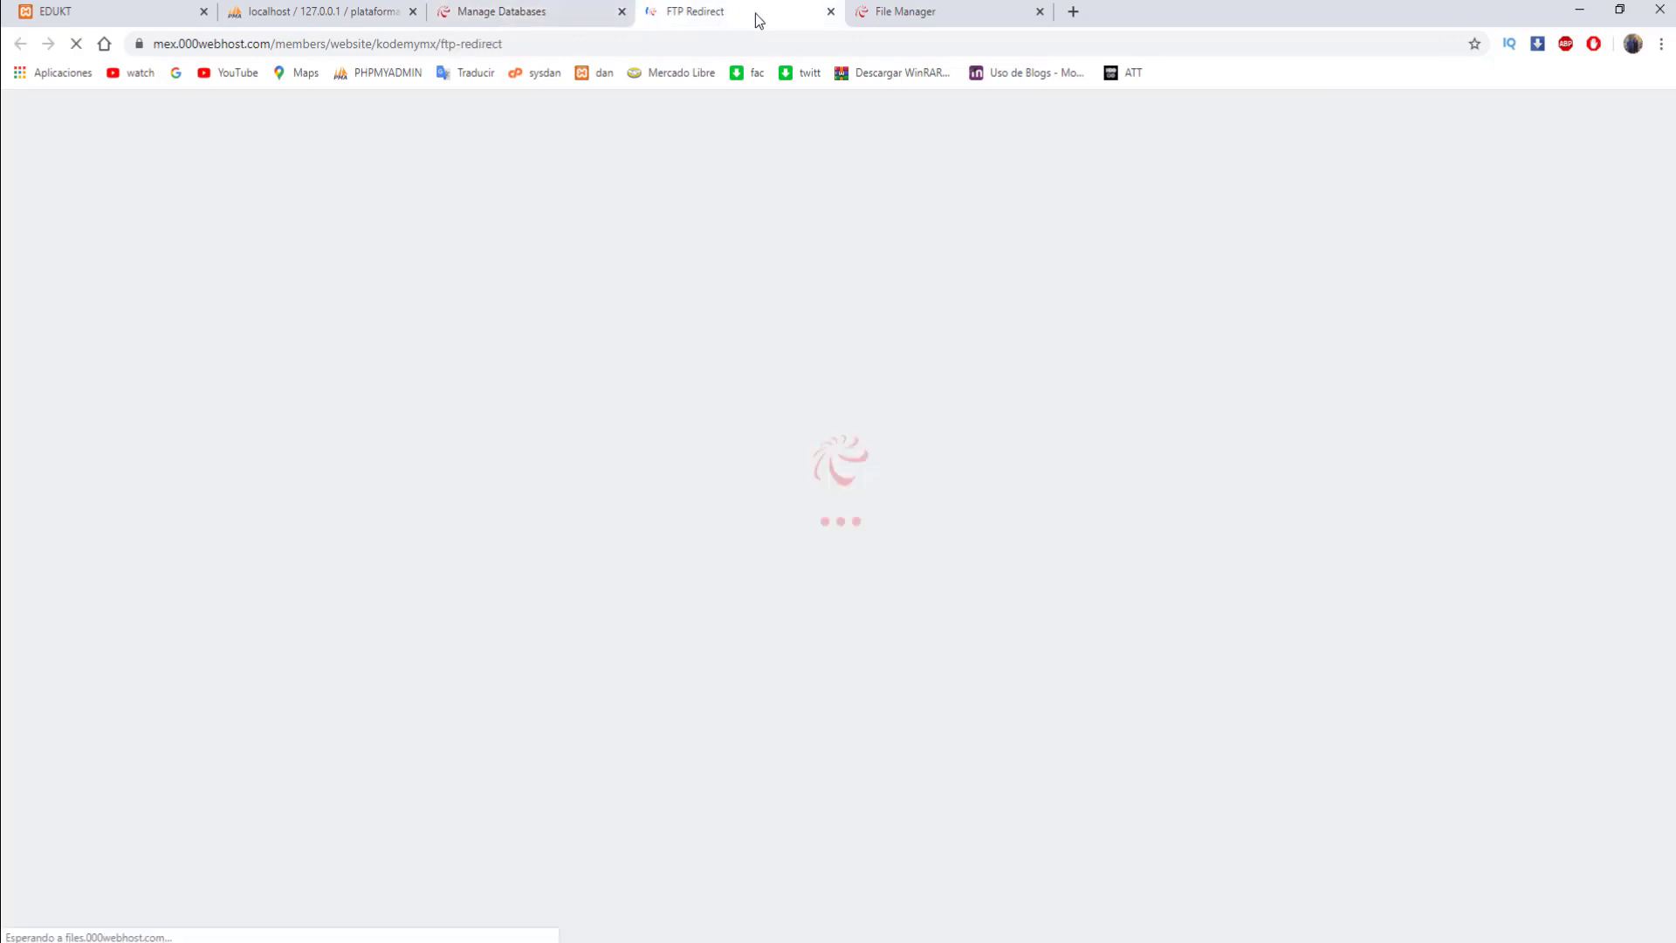
{"action": "left_click", "coordinate": [881, 12]}
{"action": "left_click", "coordinate": [781, 15]}
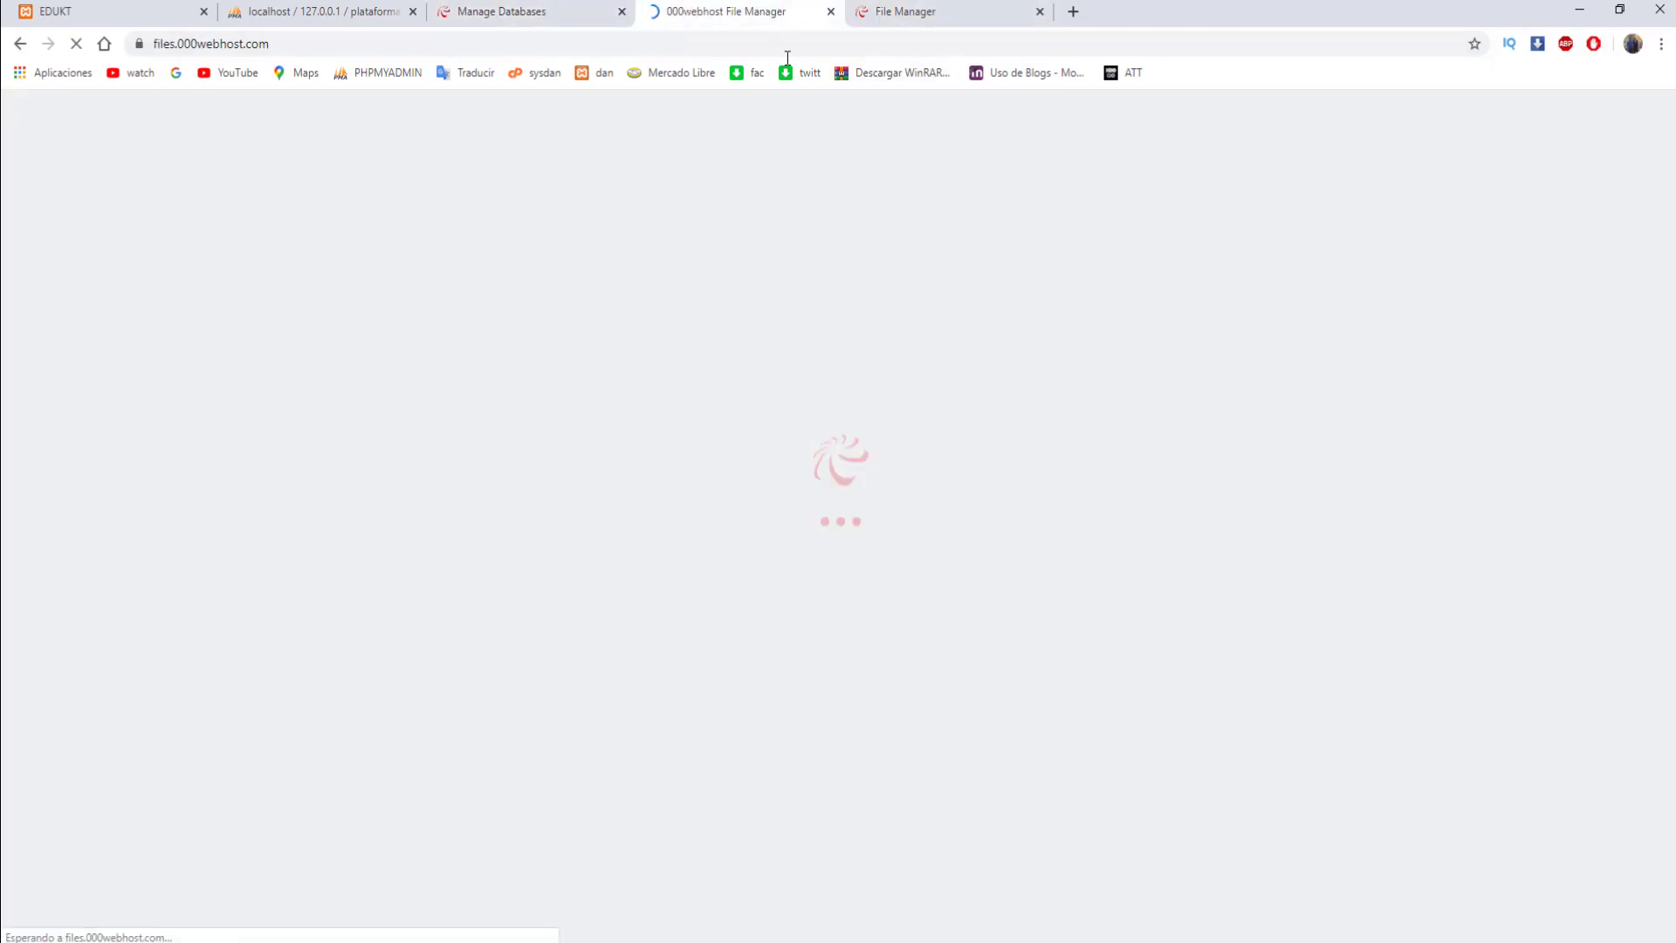
{"action": "left_click", "coordinate": [950, 7]}
{"action": "left_click", "coordinate": [737, 9]}
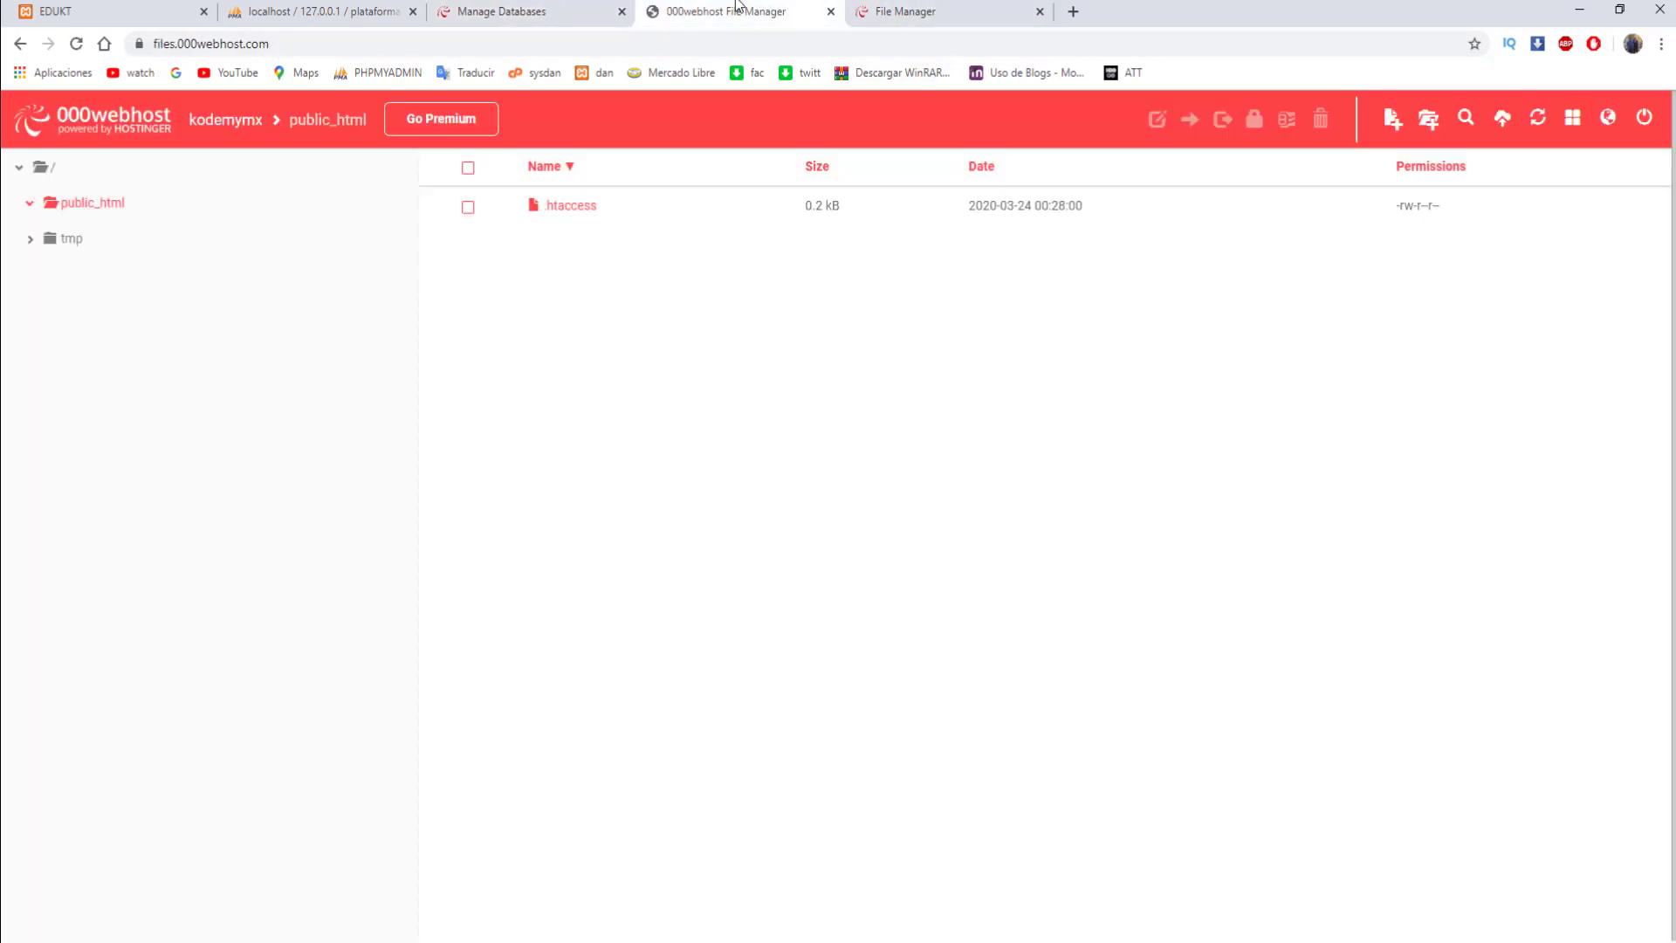
- Start uploading plataforma.zip from htdocs into public_html
{"action": "left_click", "coordinate": [1503, 118]}
{"action": "left_click", "coordinate": [939, 253]}
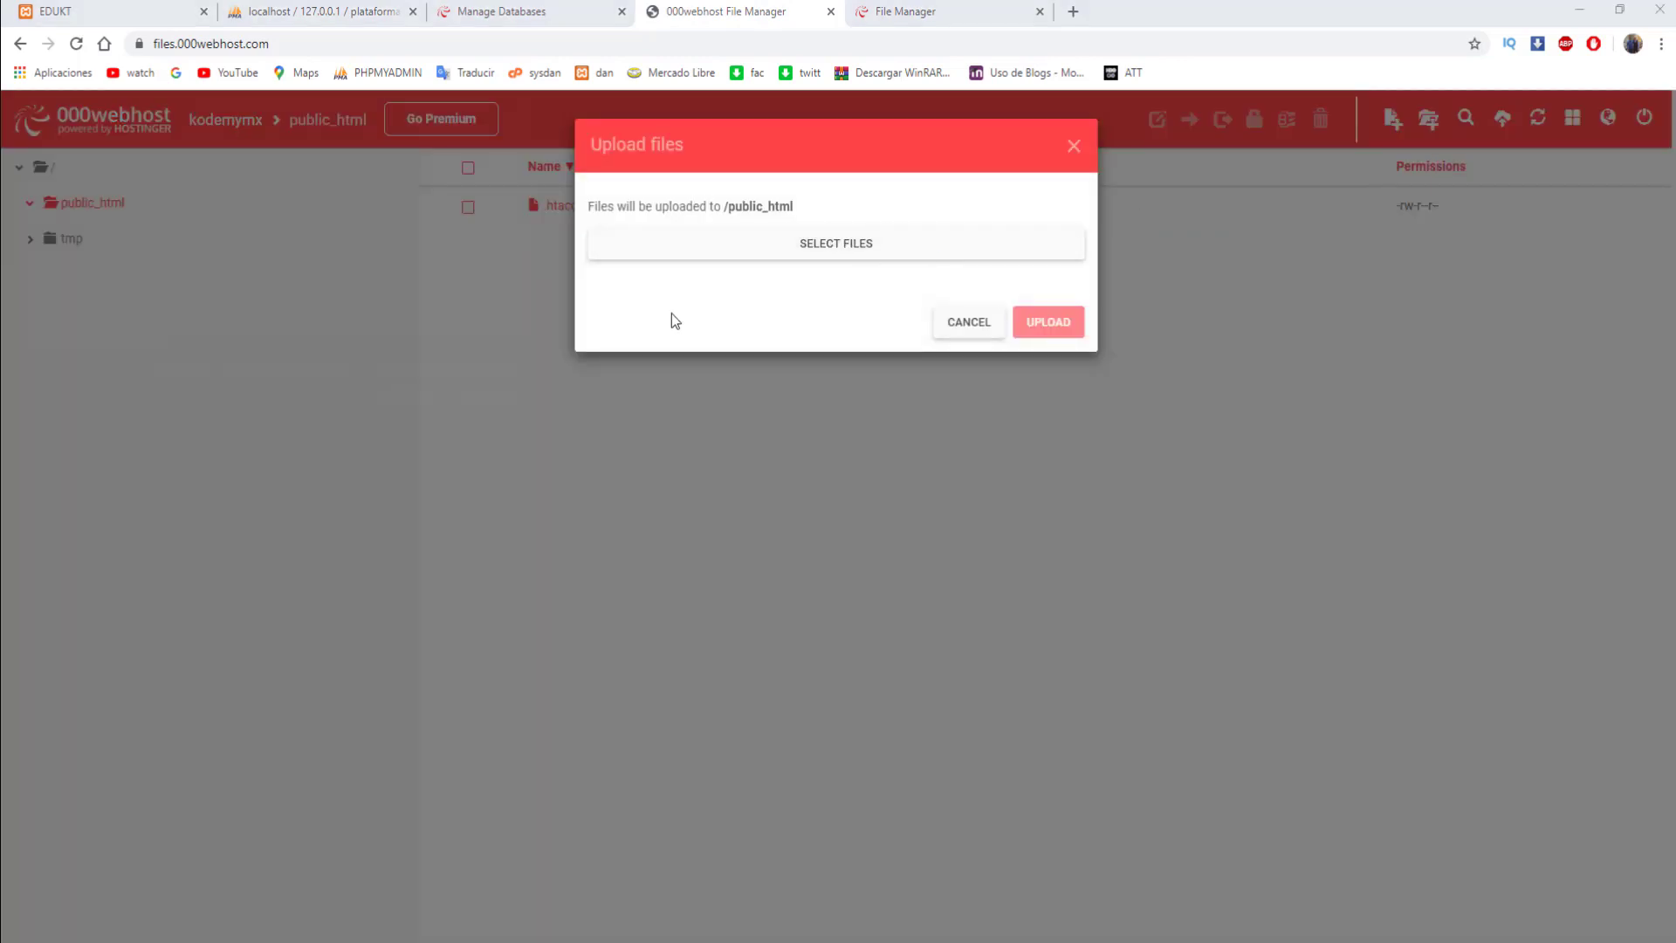
{"action": "scroll", "coordinate": [255, 286], "scroll_direction": "down", "scroll_amount": 2}
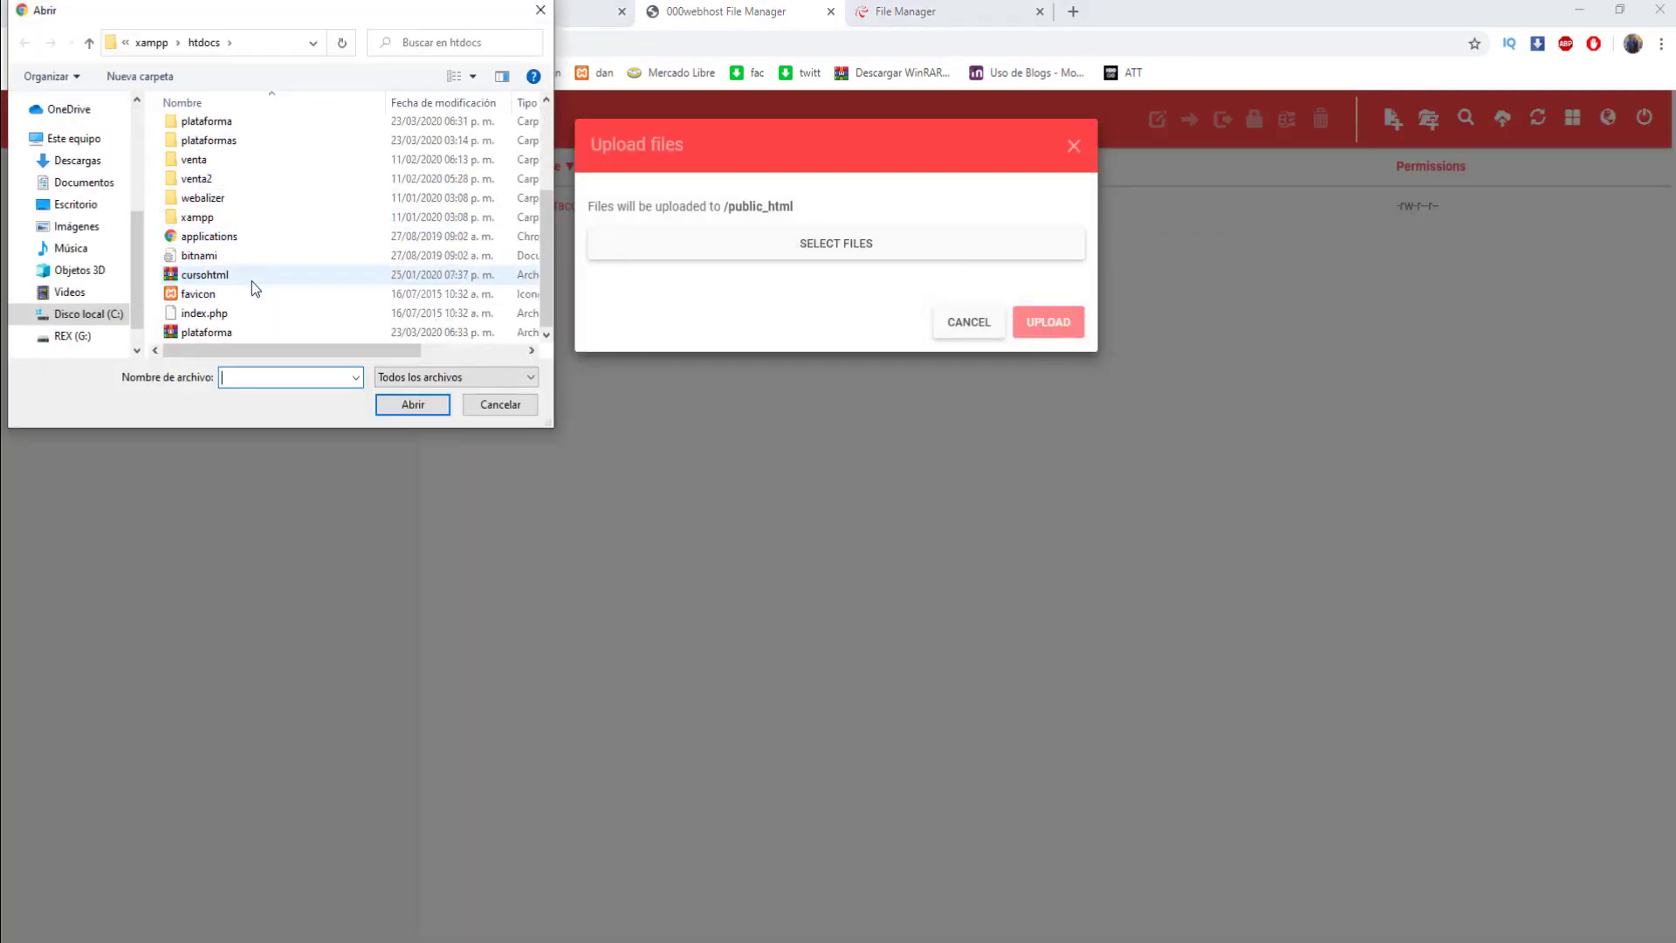
{"action": "double_click", "coordinate": [206, 332]}
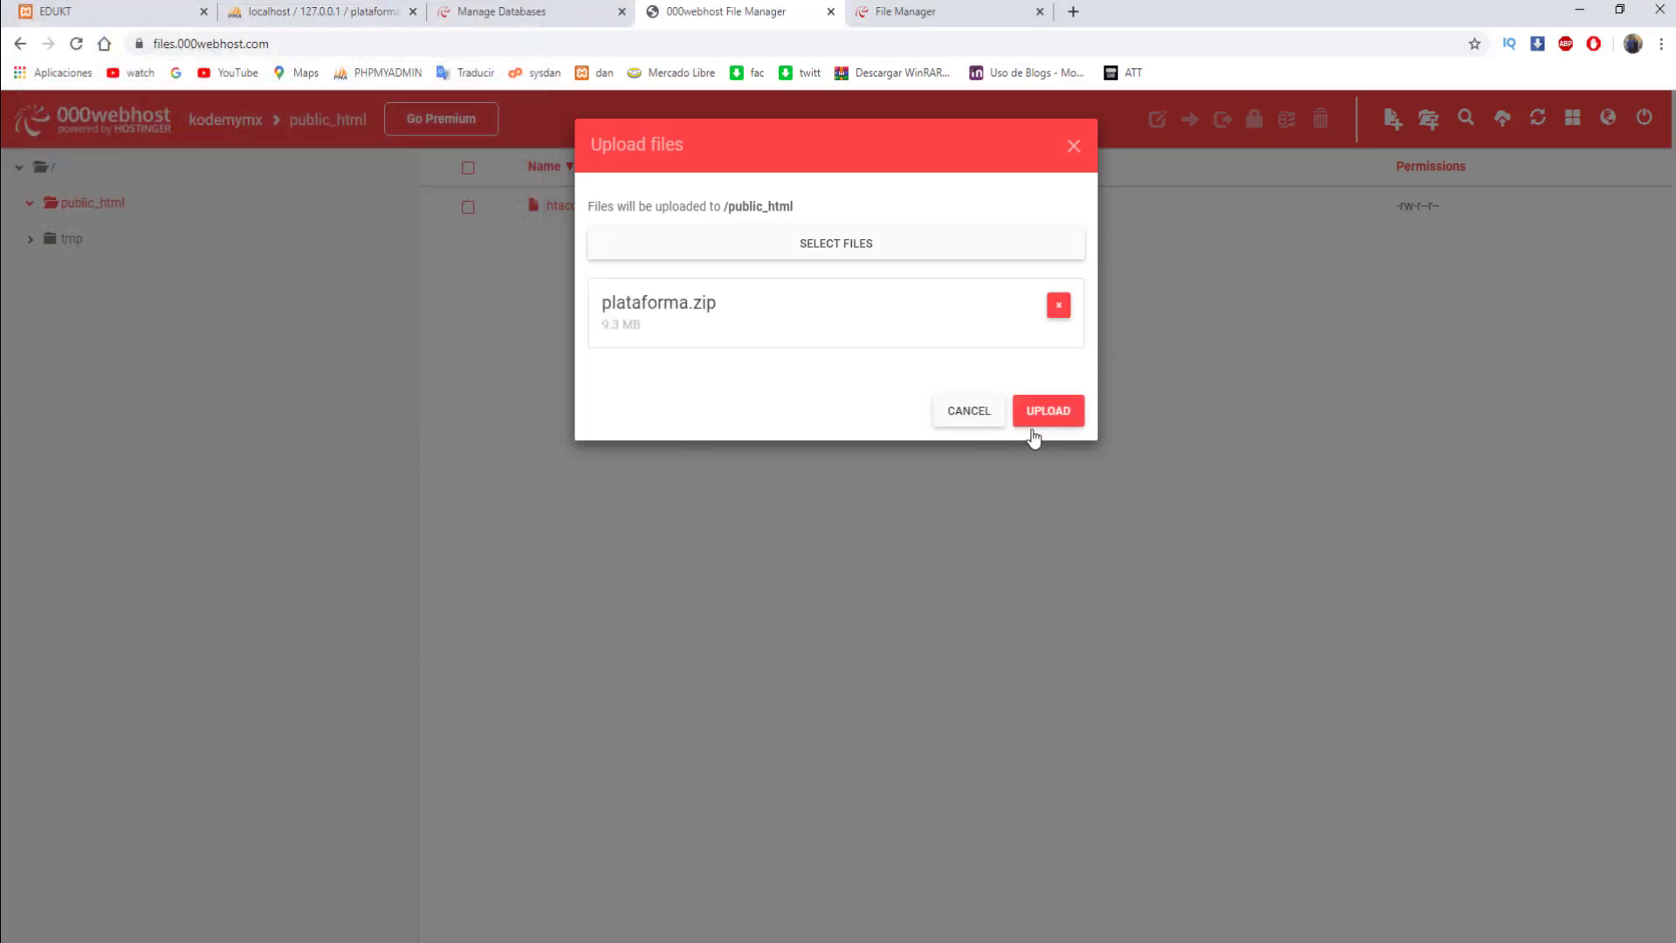
{"action": "left_click", "coordinate": [1060, 418]}
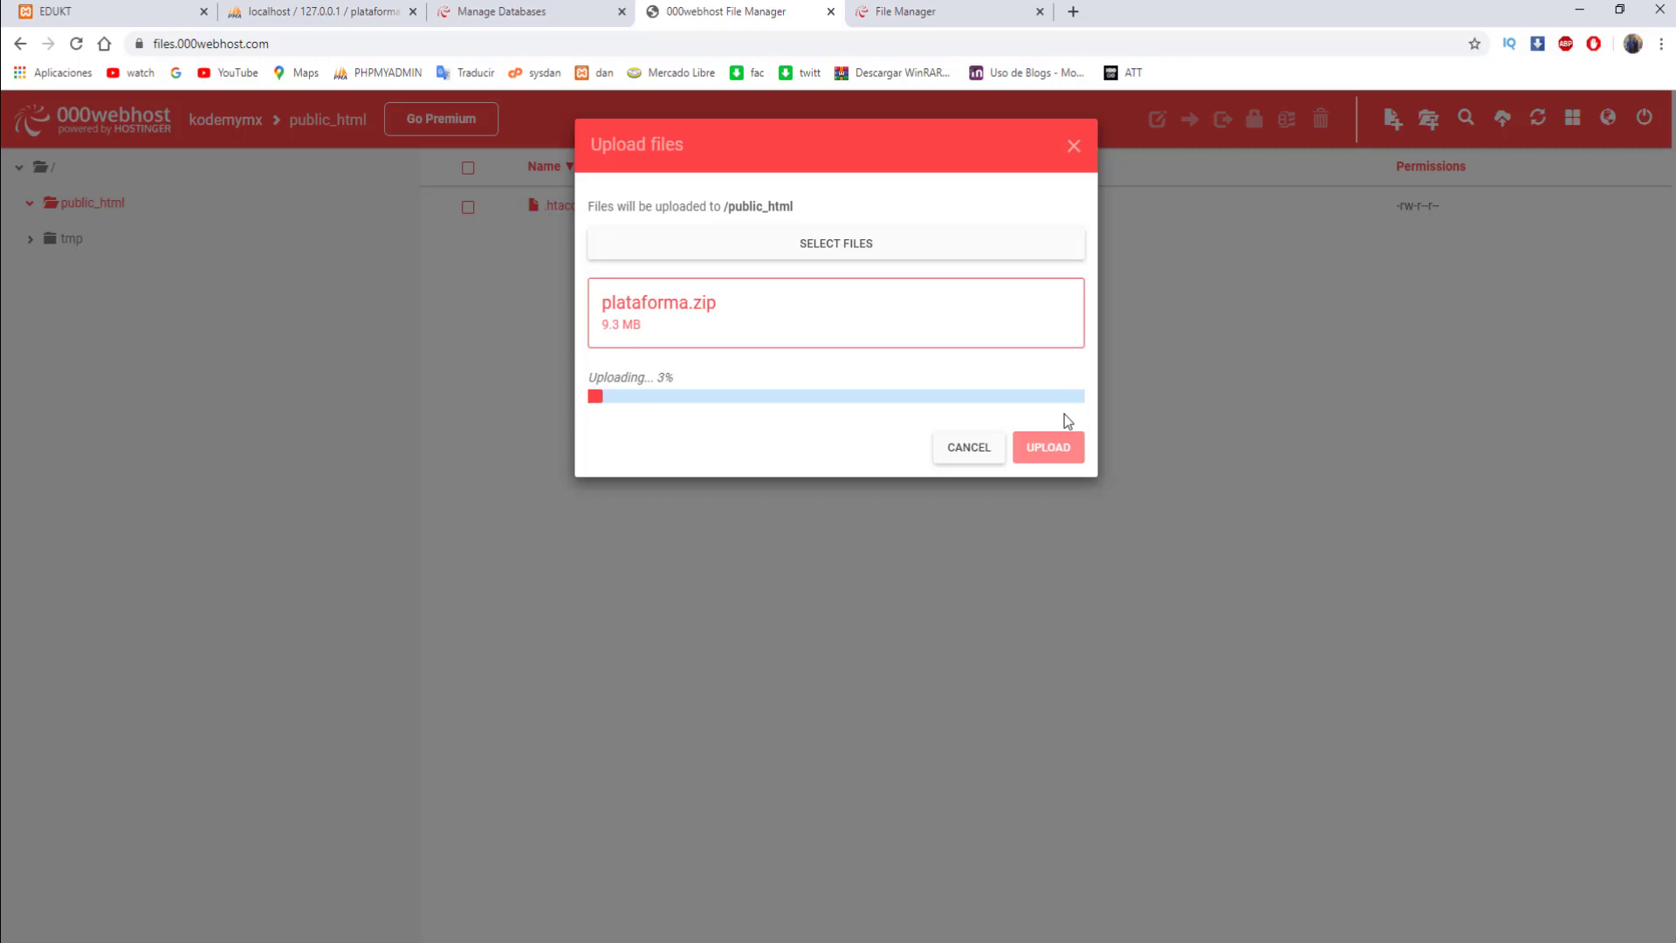
{"action": "left_click", "coordinate": [524, 14]}
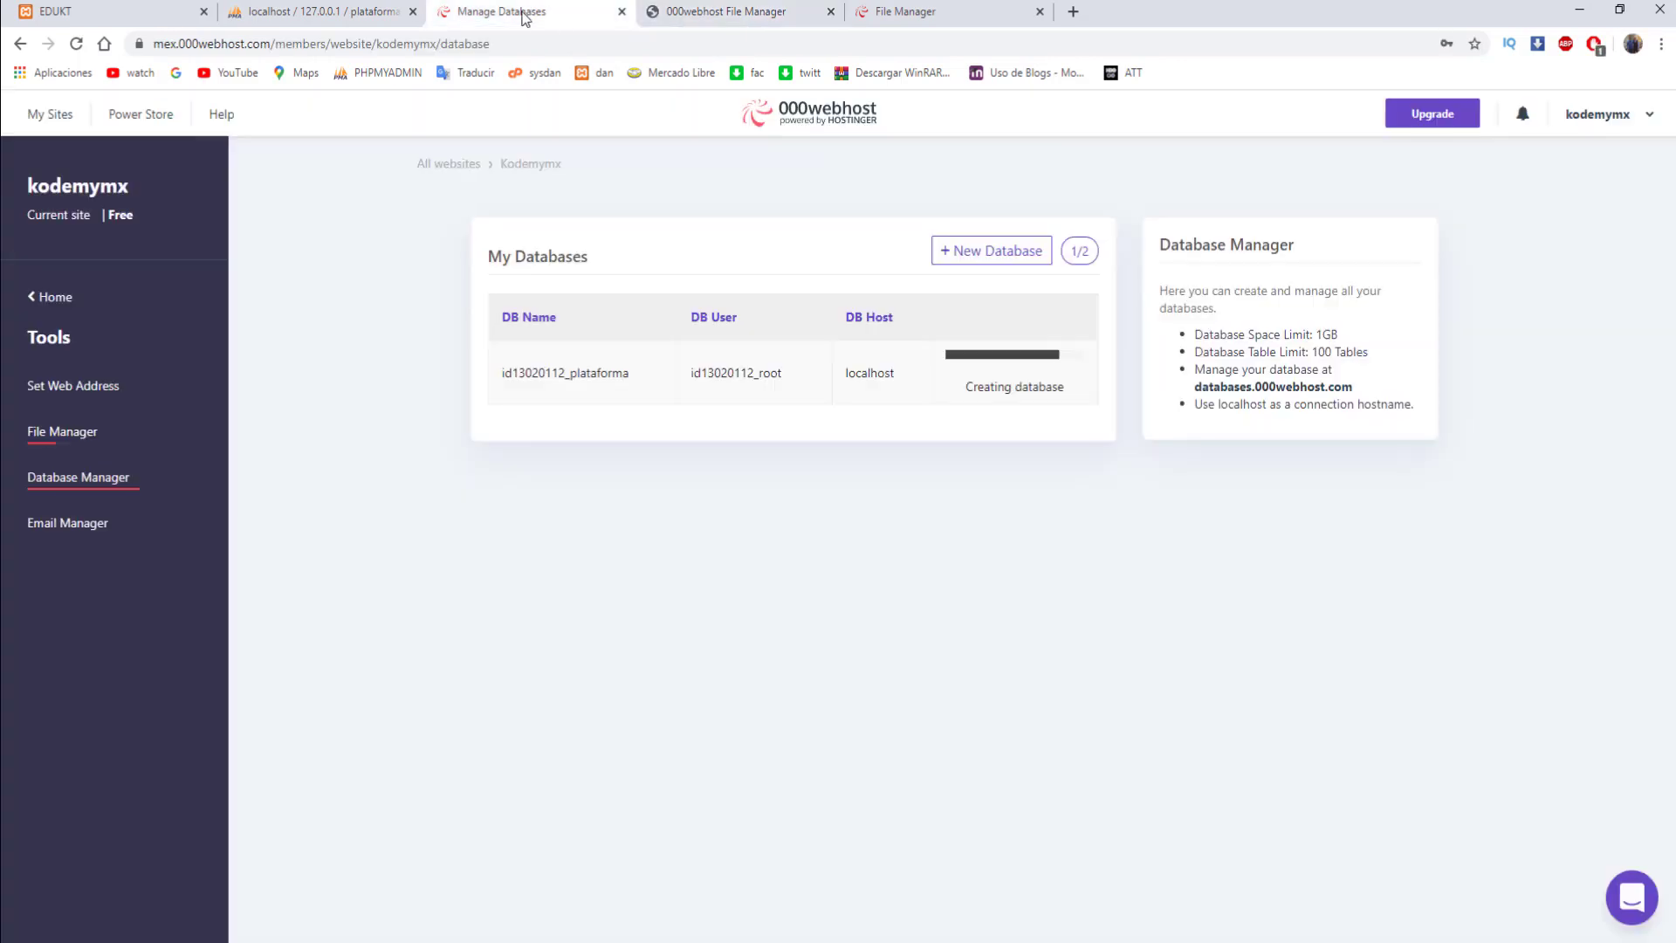
- Open the new database in hosted phpMyAdmin and compare it with the local phpMyAdmin tab
{"action": "left_click", "coordinate": [1002, 373]}
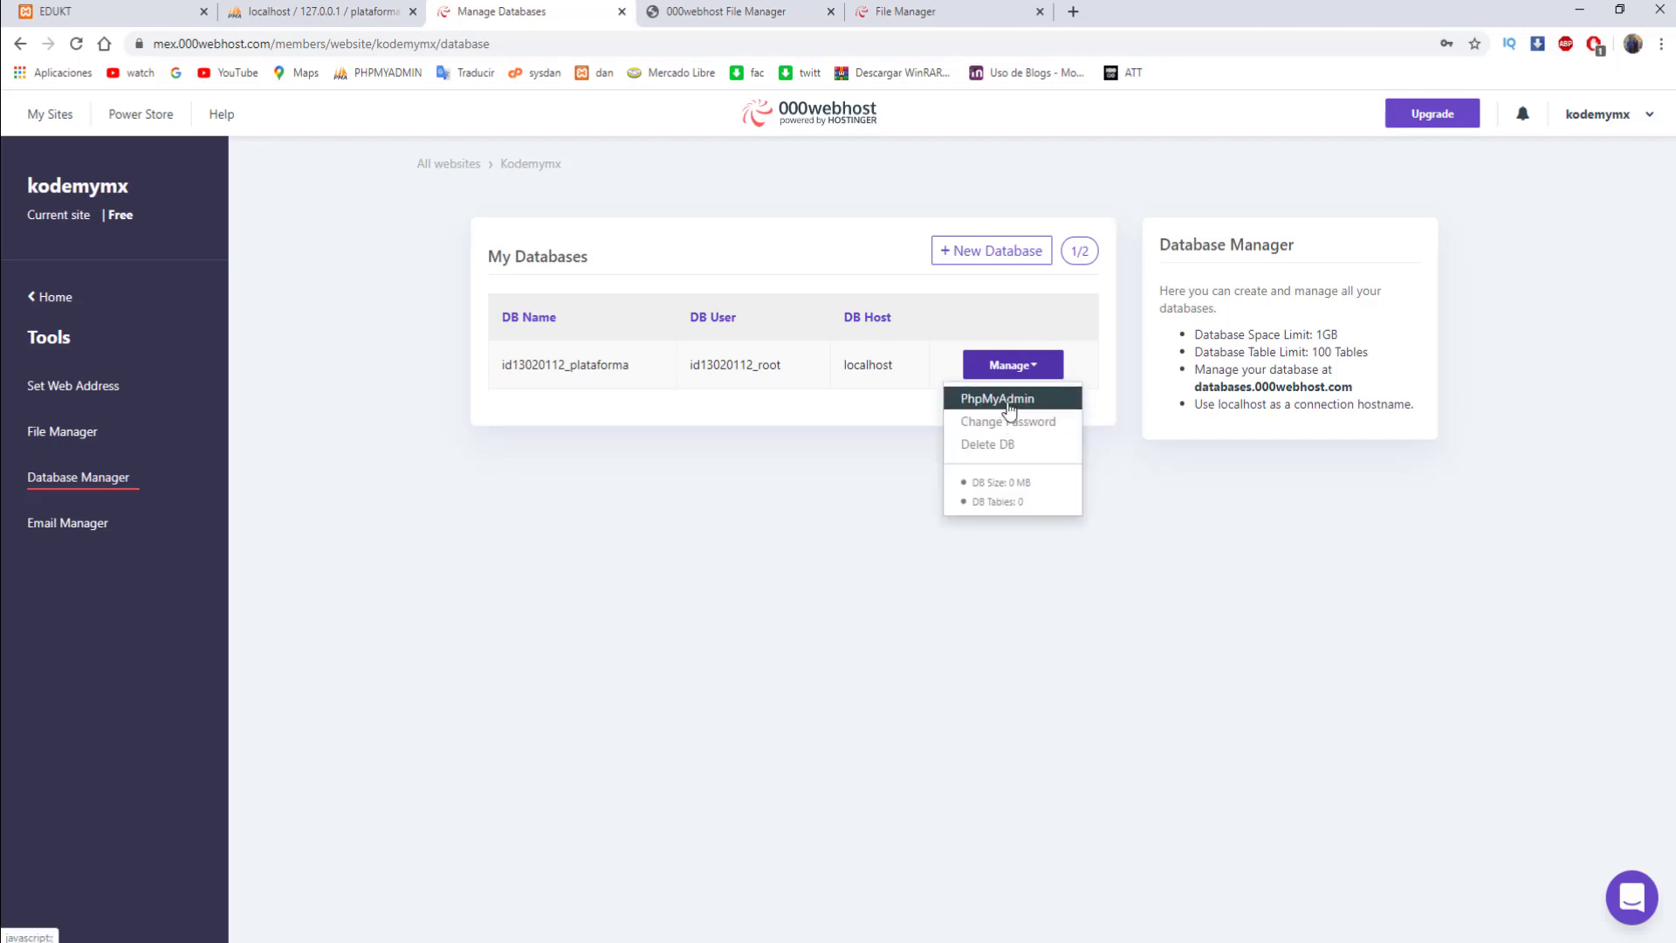
{"action": "left_click", "coordinate": [1006, 401]}
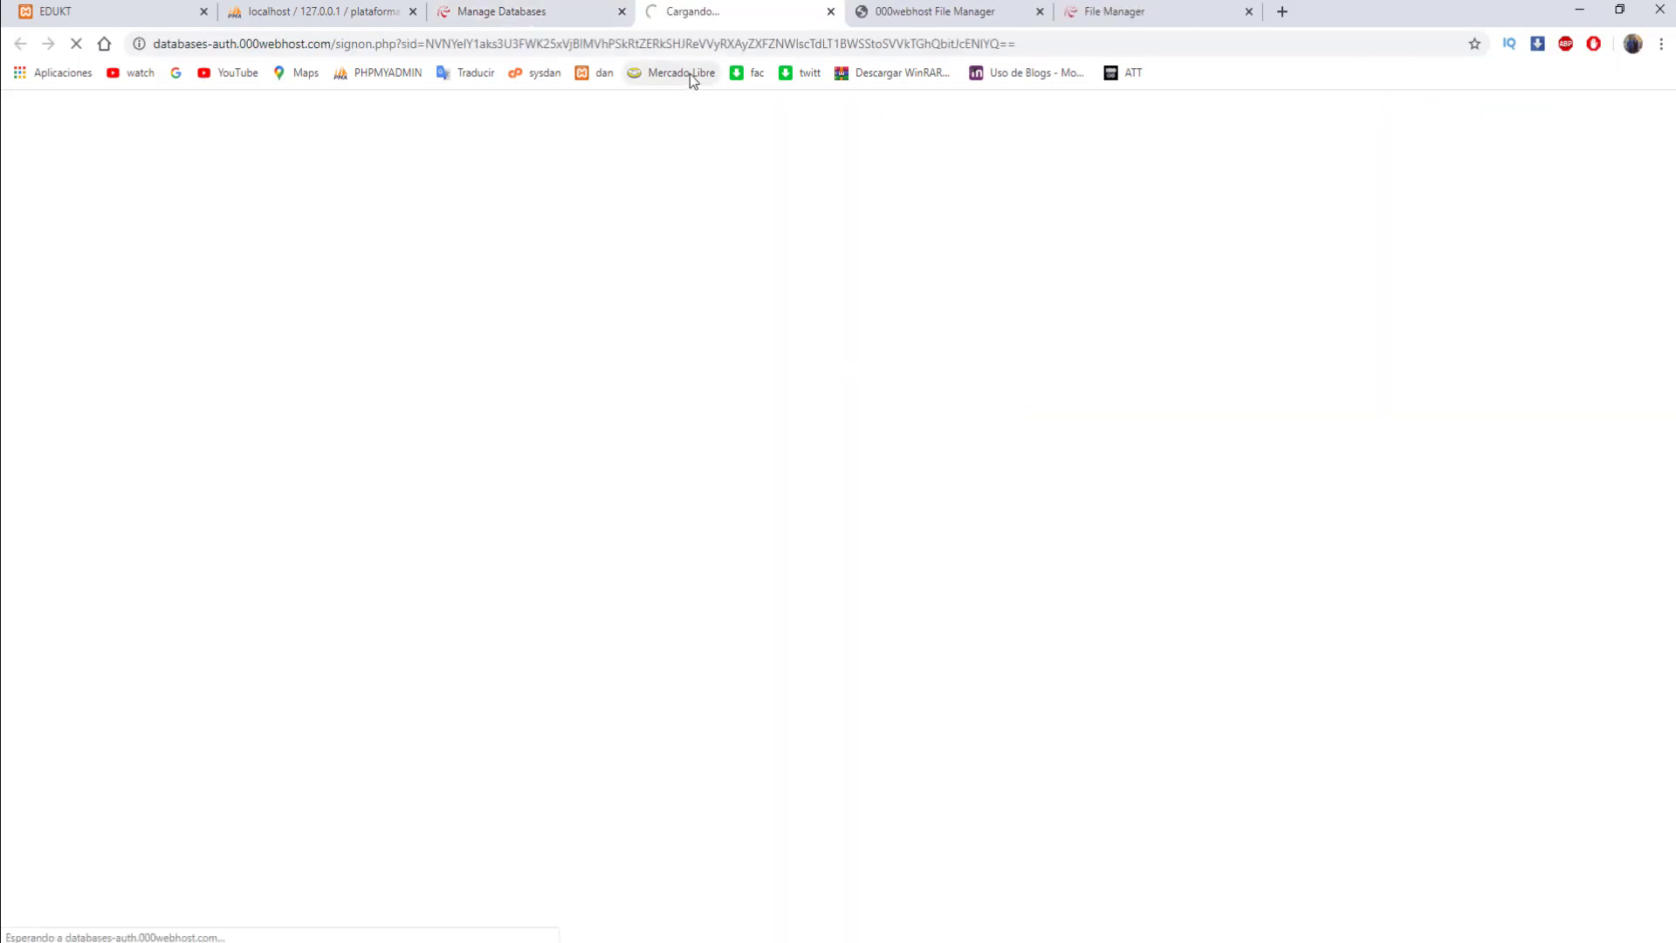
{"action": "left_click", "coordinate": [382, 12]}
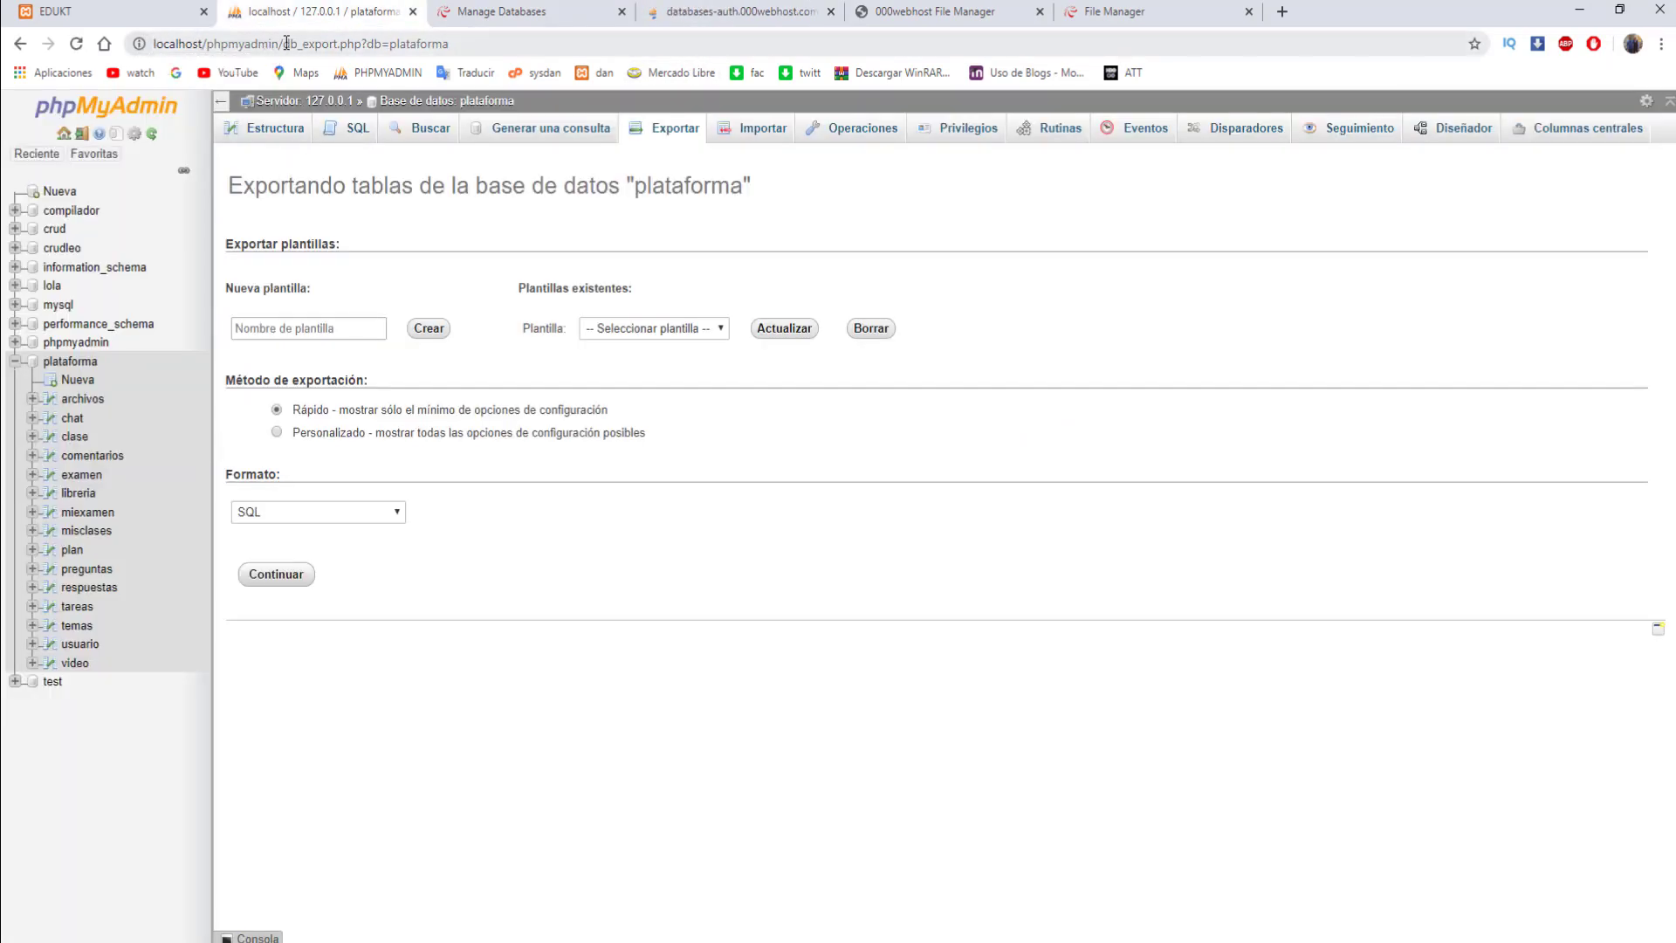
{"action": "left_click", "coordinate": [286, 43]}
{"action": "left_click", "coordinate": [761, 12]}
{"action": "left_click", "coordinate": [517, 11]}
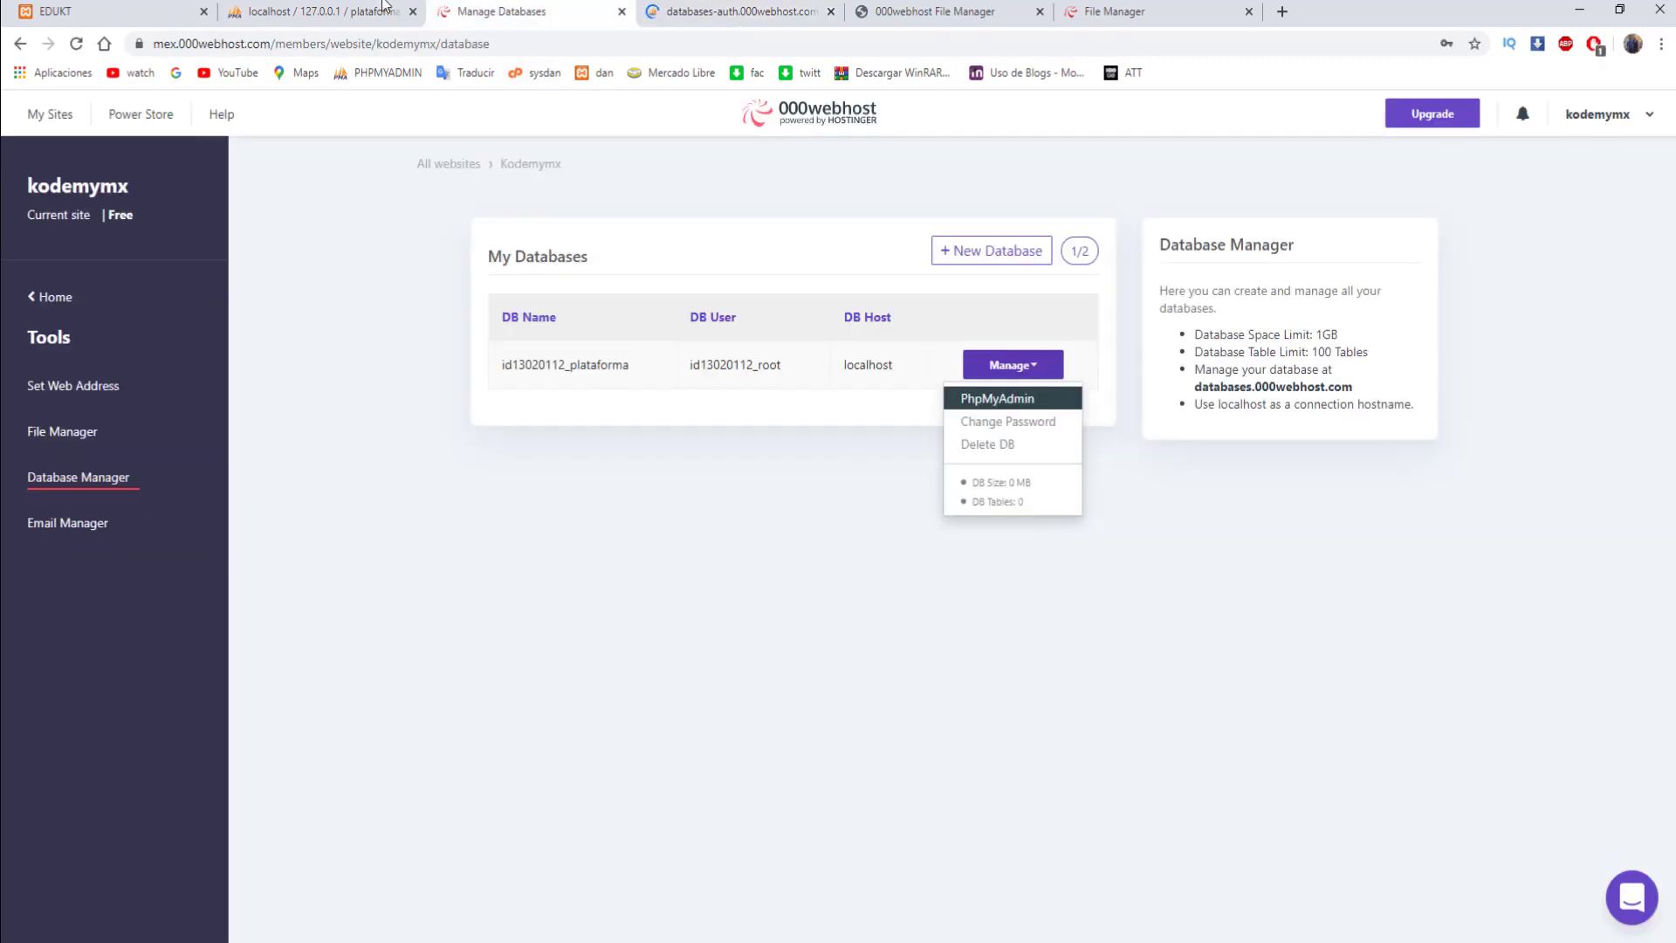
{"action": "left_click", "coordinate": [382, 9]}
{"action": "left_click", "coordinate": [741, 12]}
{"action": "left_click", "coordinate": [523, 11]}
{"action": "left_click", "coordinate": [332, 12]}
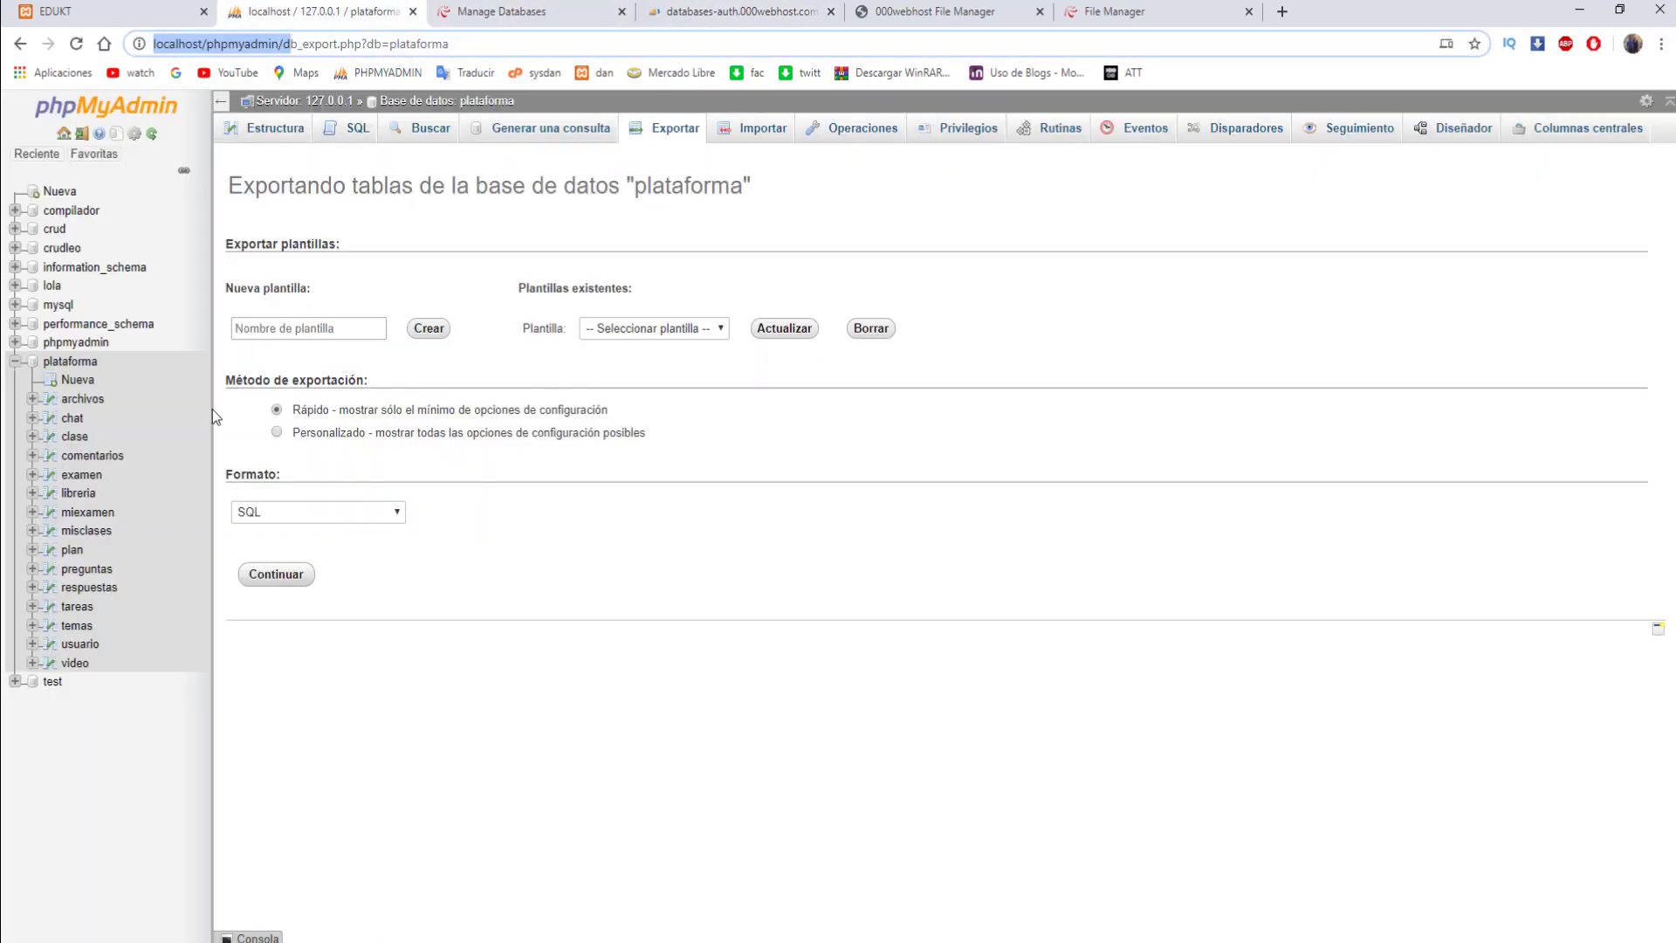
{"action": "left_click", "coordinate": [14, 361]}
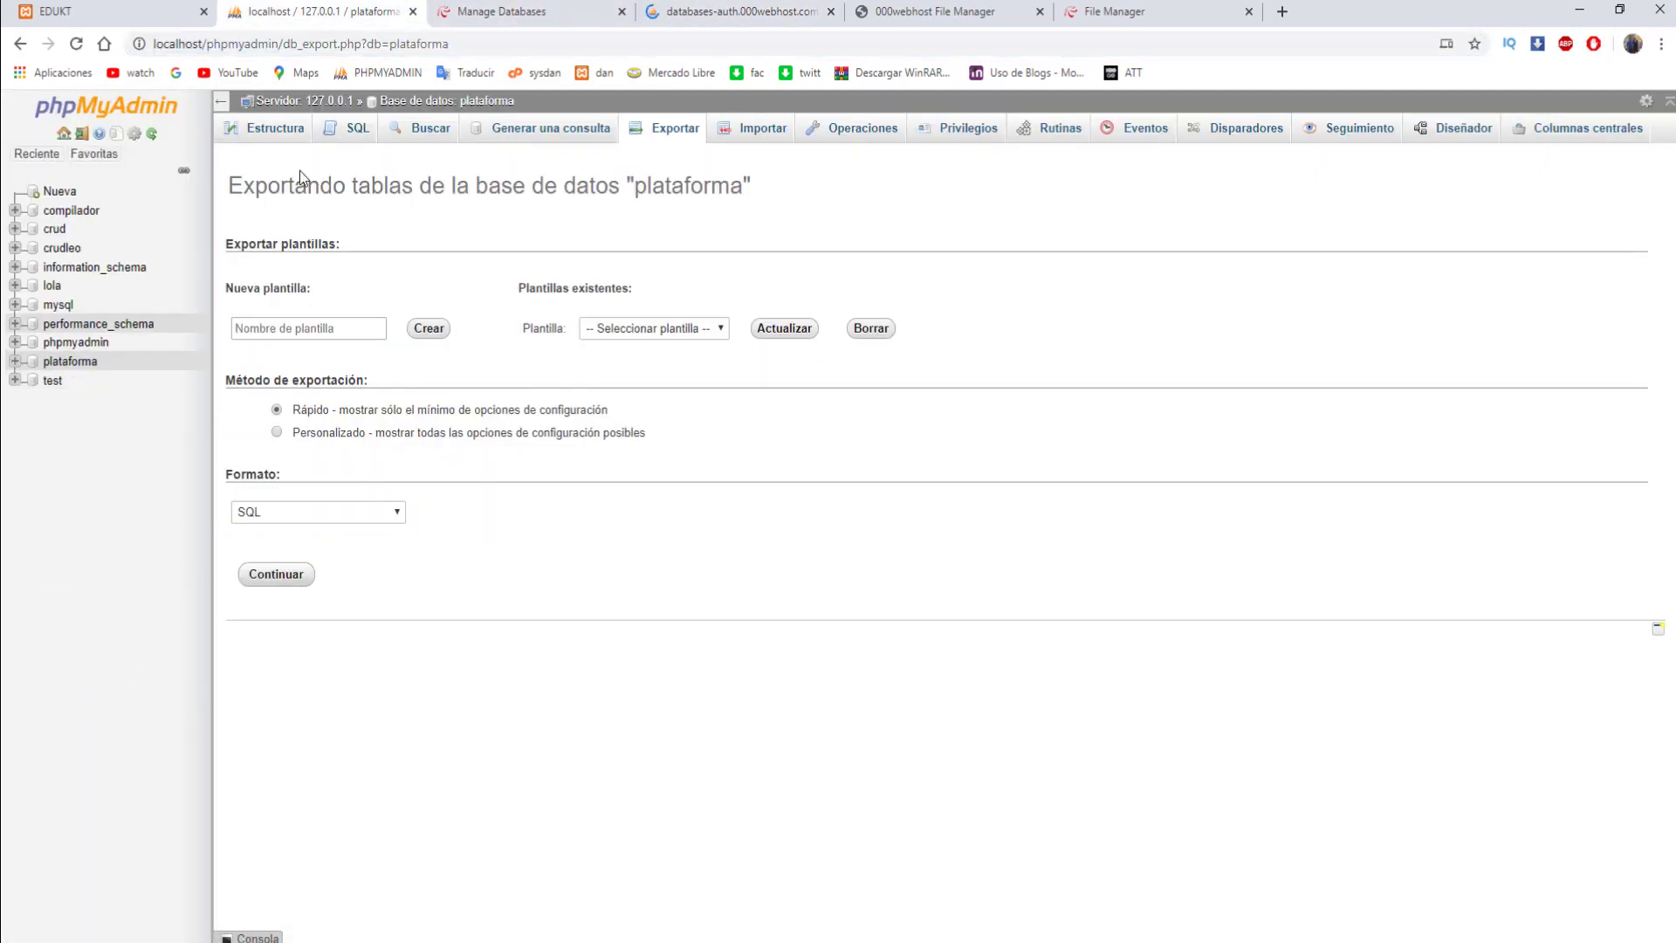
- Select the empty id13020112_plataforma database in hosted phpMyAdmin and open its Importar page
{"action": "left_click", "coordinate": [743, 11]}
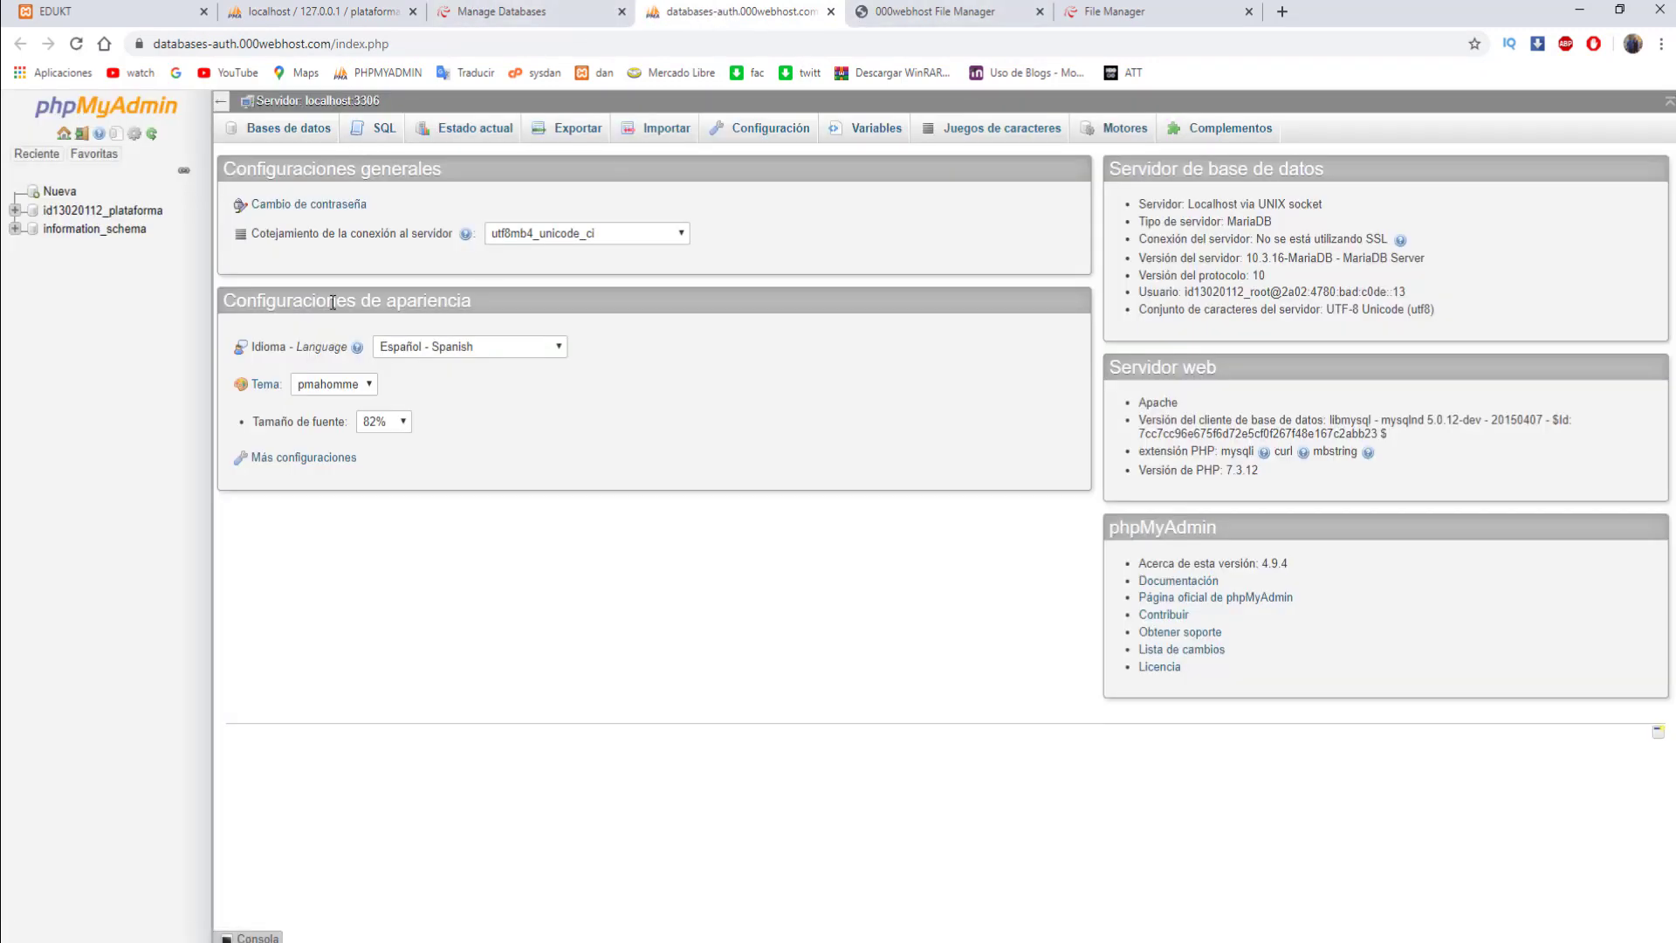
{"action": "left_click", "coordinate": [135, 213]}
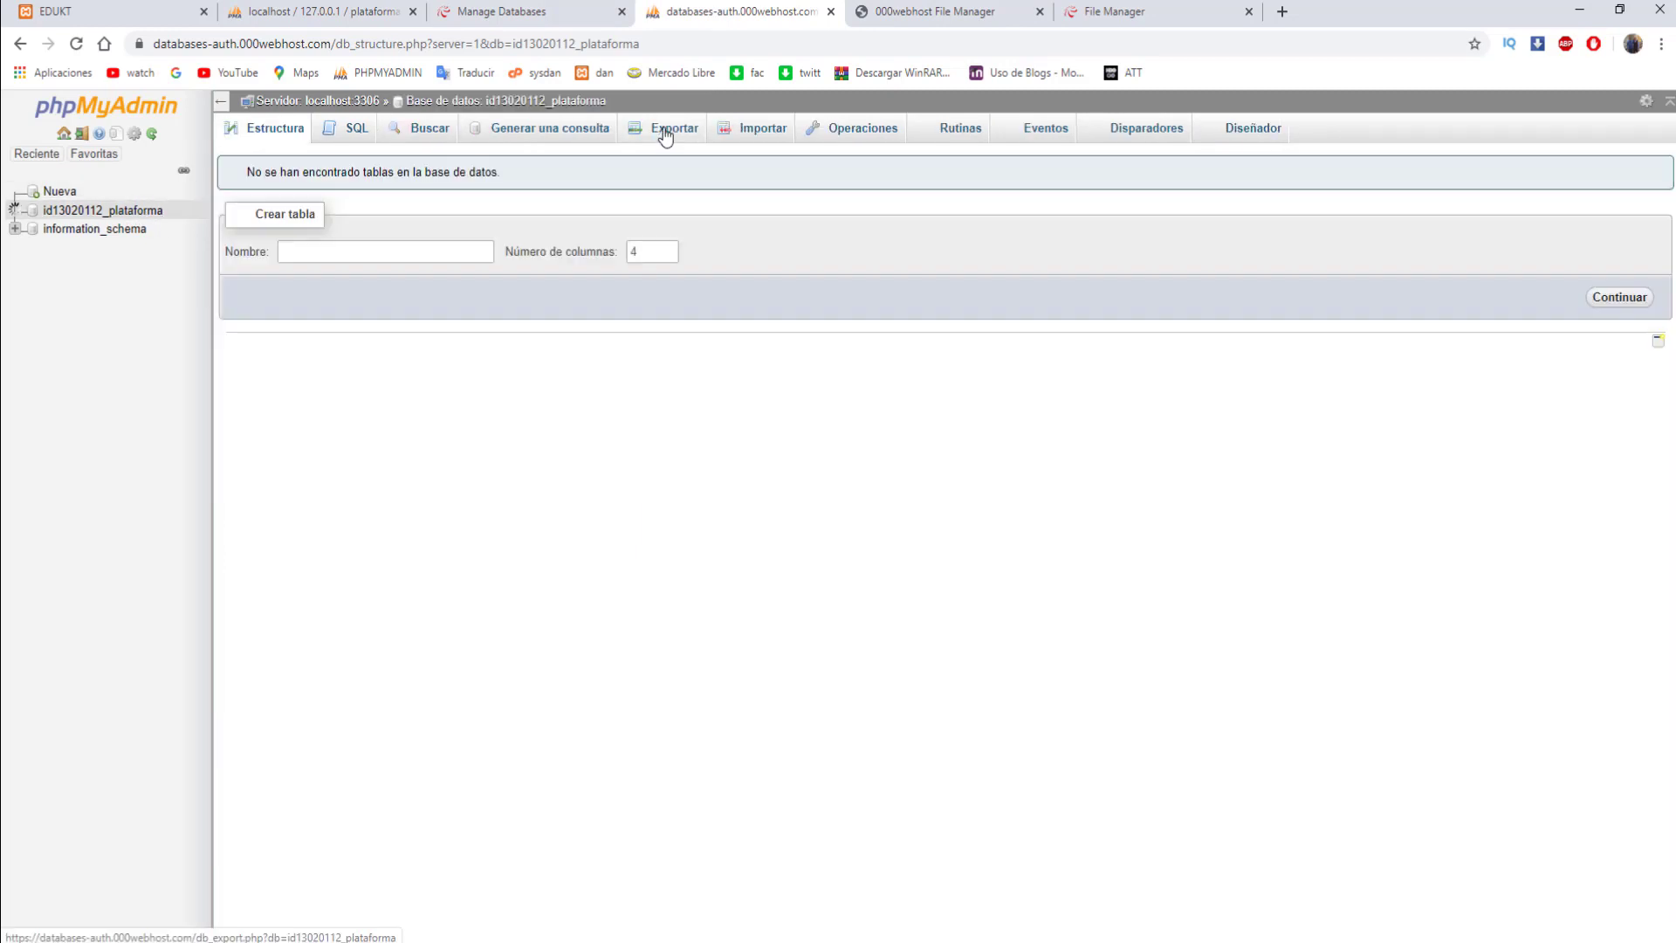
{"action": "left_click", "coordinate": [663, 133]}
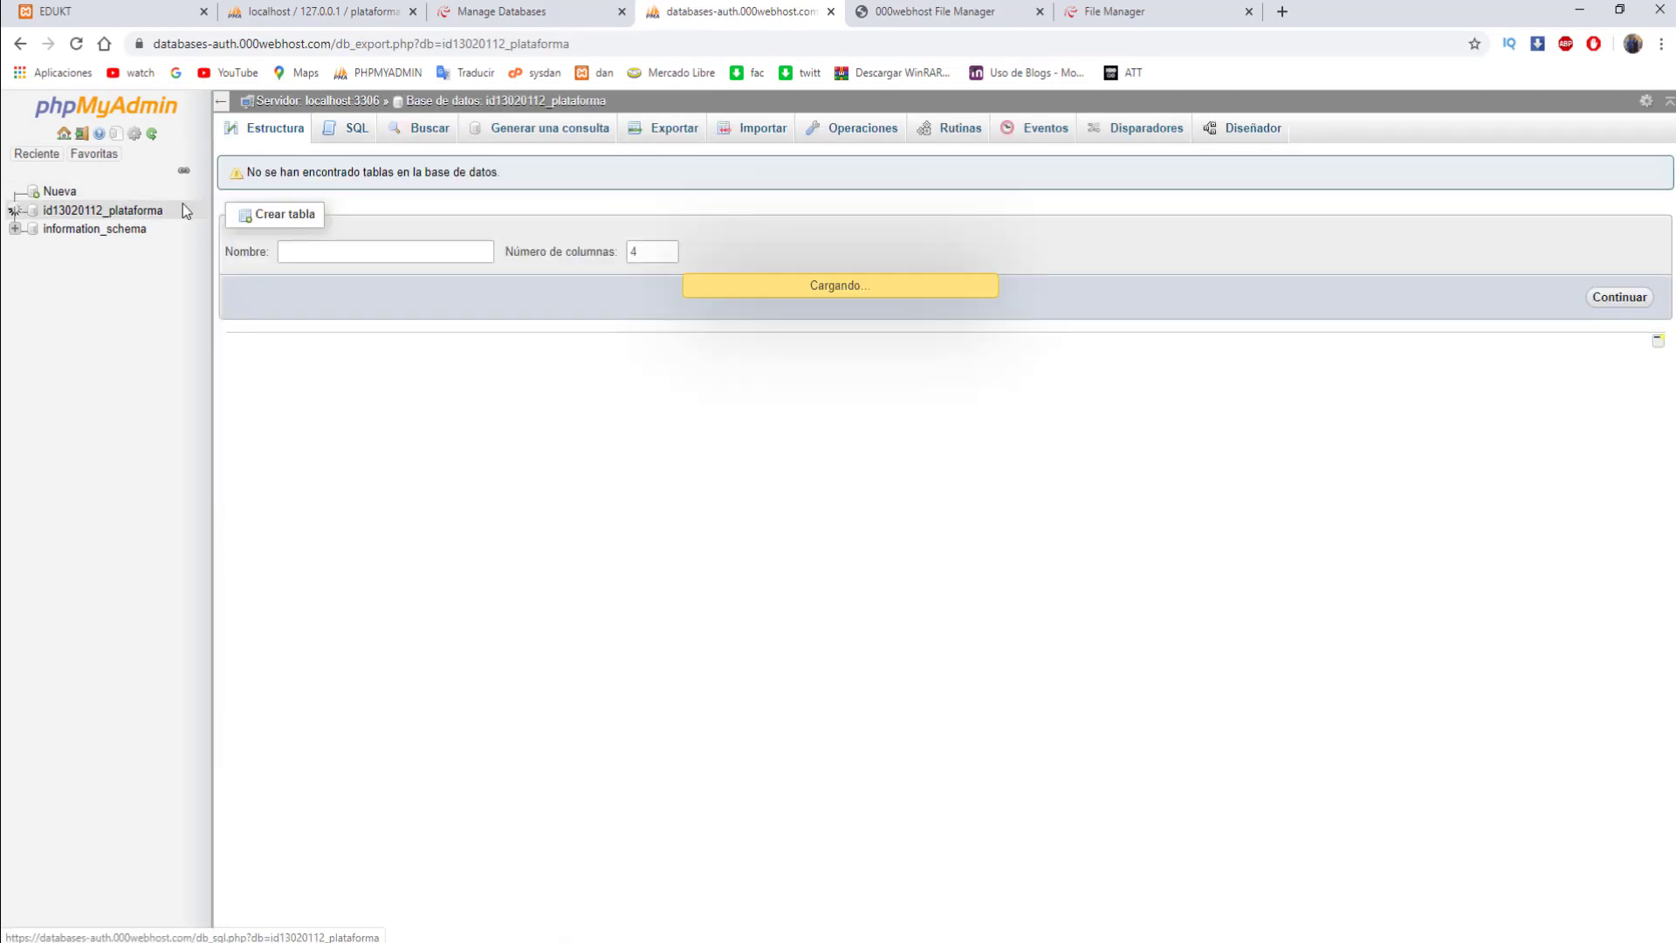
{"action": "left_click", "coordinate": [128, 214]}
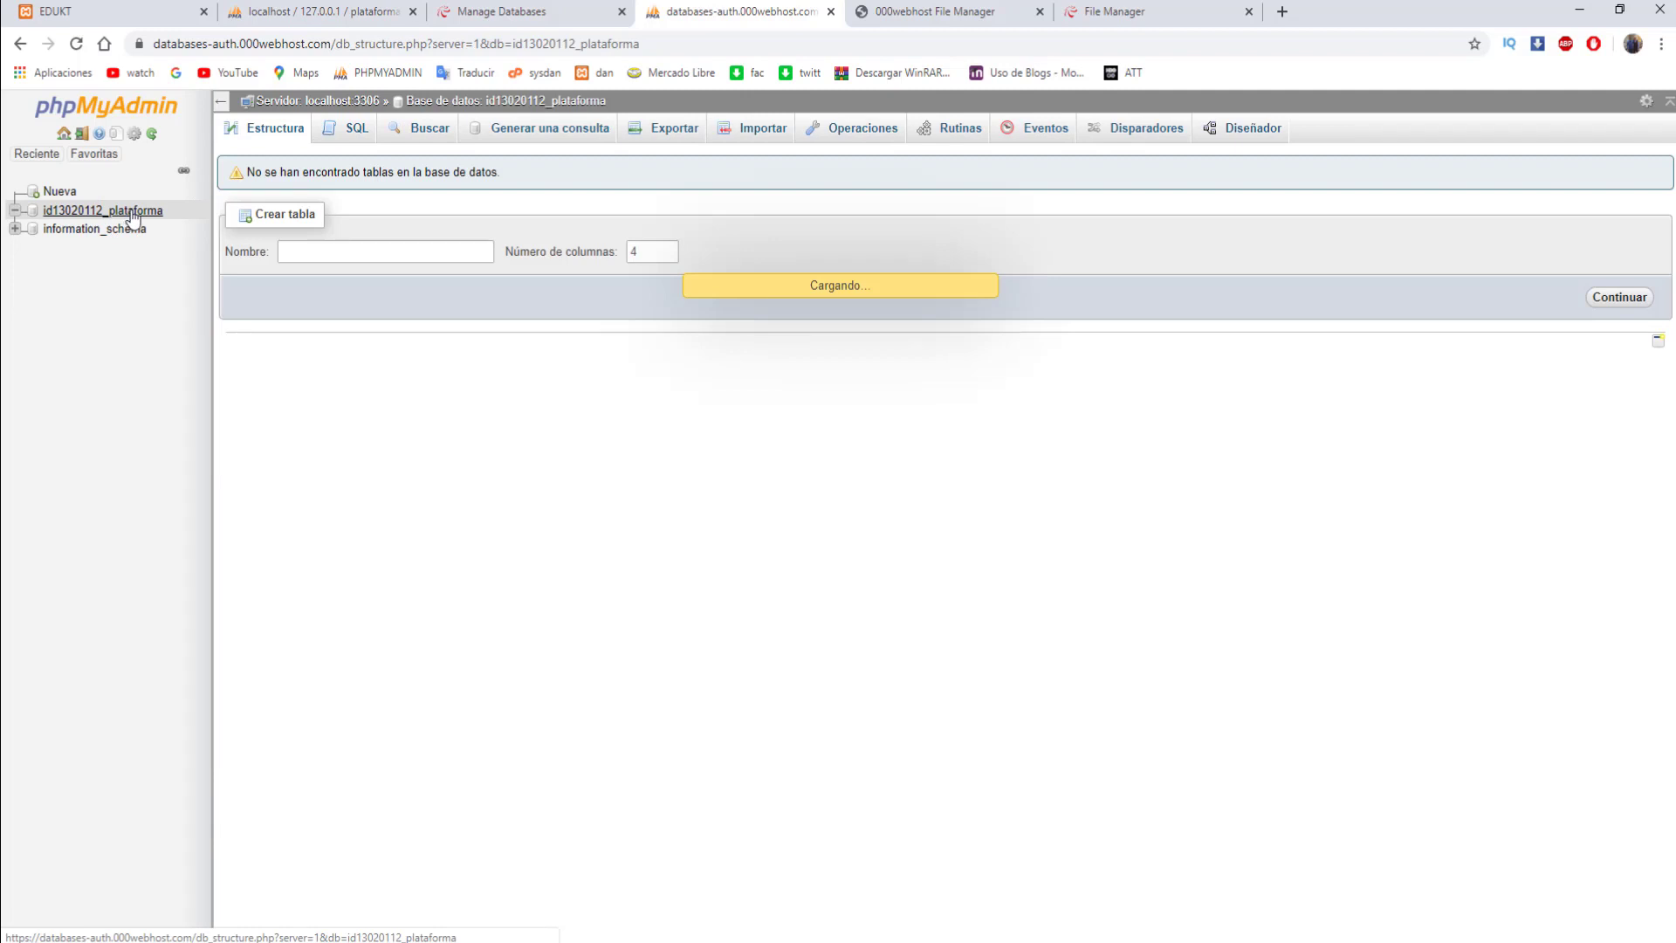
{"action": "left_click", "coordinate": [759, 140]}
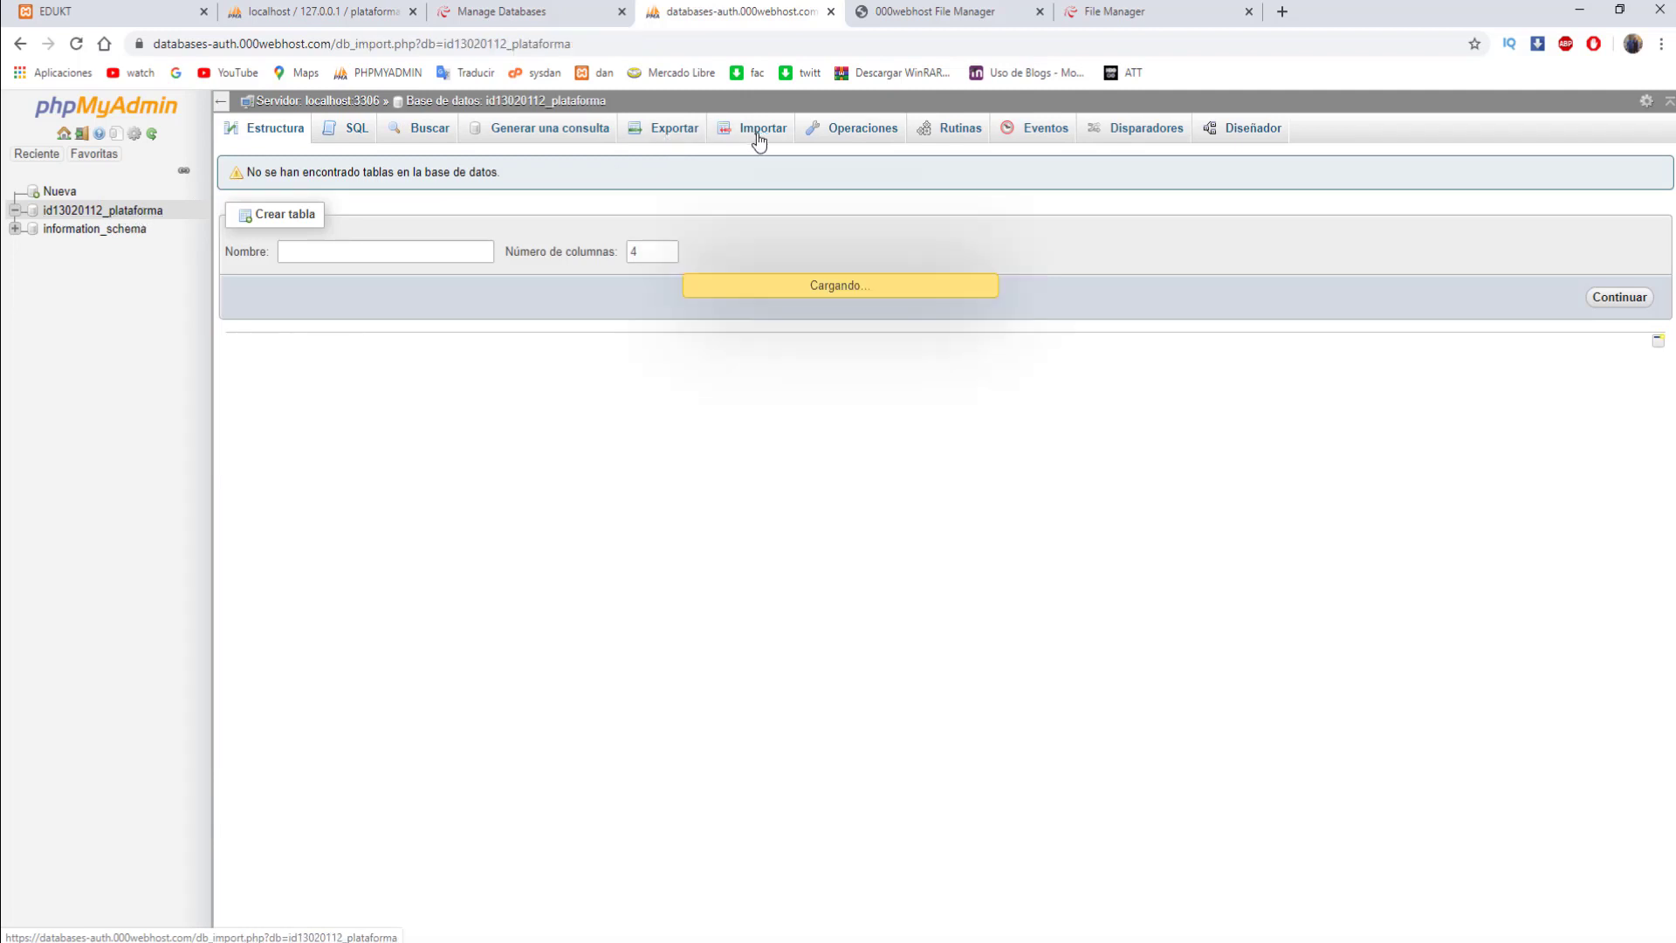
- Import plataforma.sql from htdocs\plataforma\bd into the hosted id13020112_plataforma database
{"action": "left_click", "coordinate": [991, 11]}
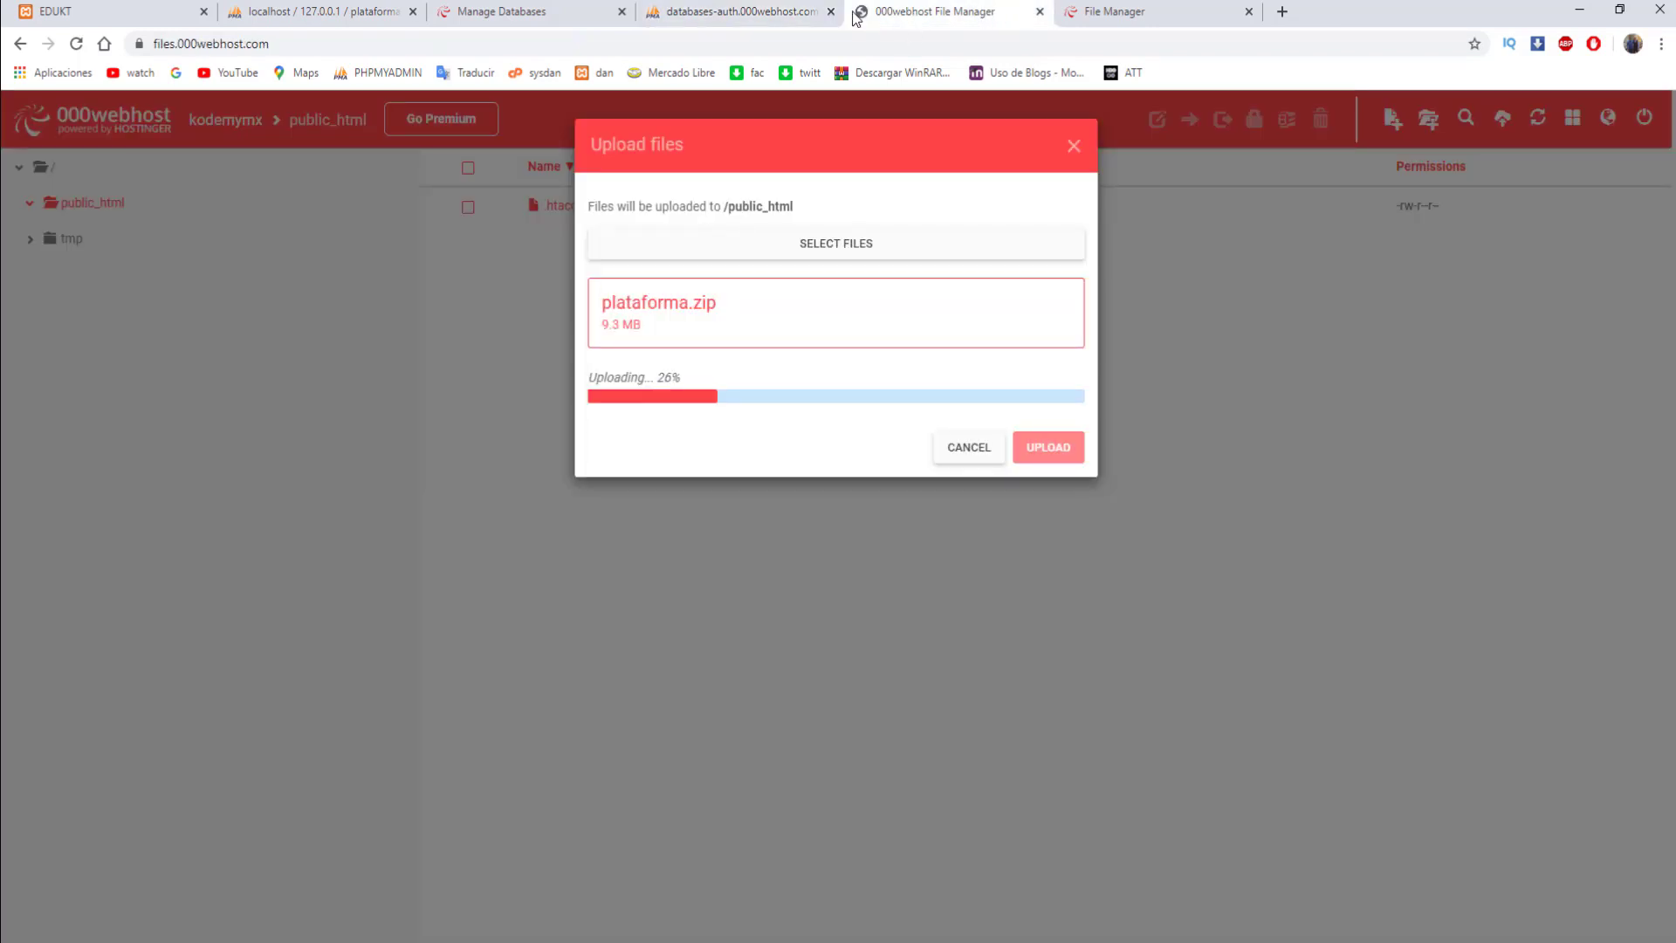
{"action": "left_click", "coordinate": [742, 11]}
{"action": "left_click", "coordinate": [526, 330]}
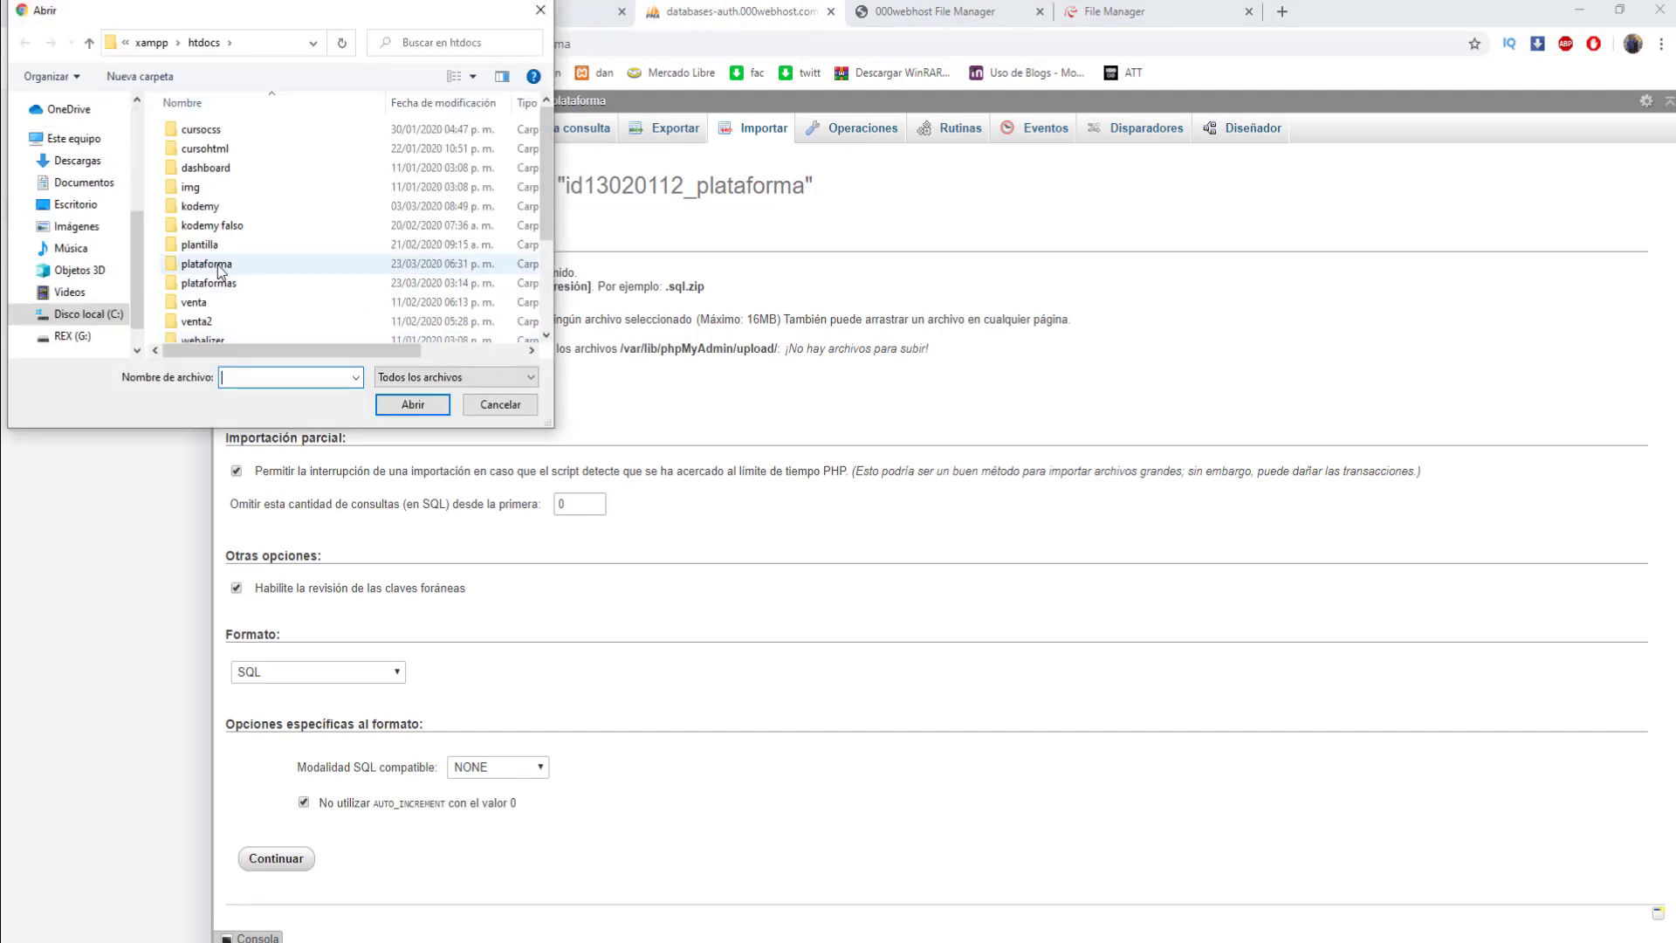
{"action": "double_click", "coordinate": [206, 263]}
{"action": "scroll", "coordinate": [225, 239], "scroll_direction": "down", "scroll_amount": 1}
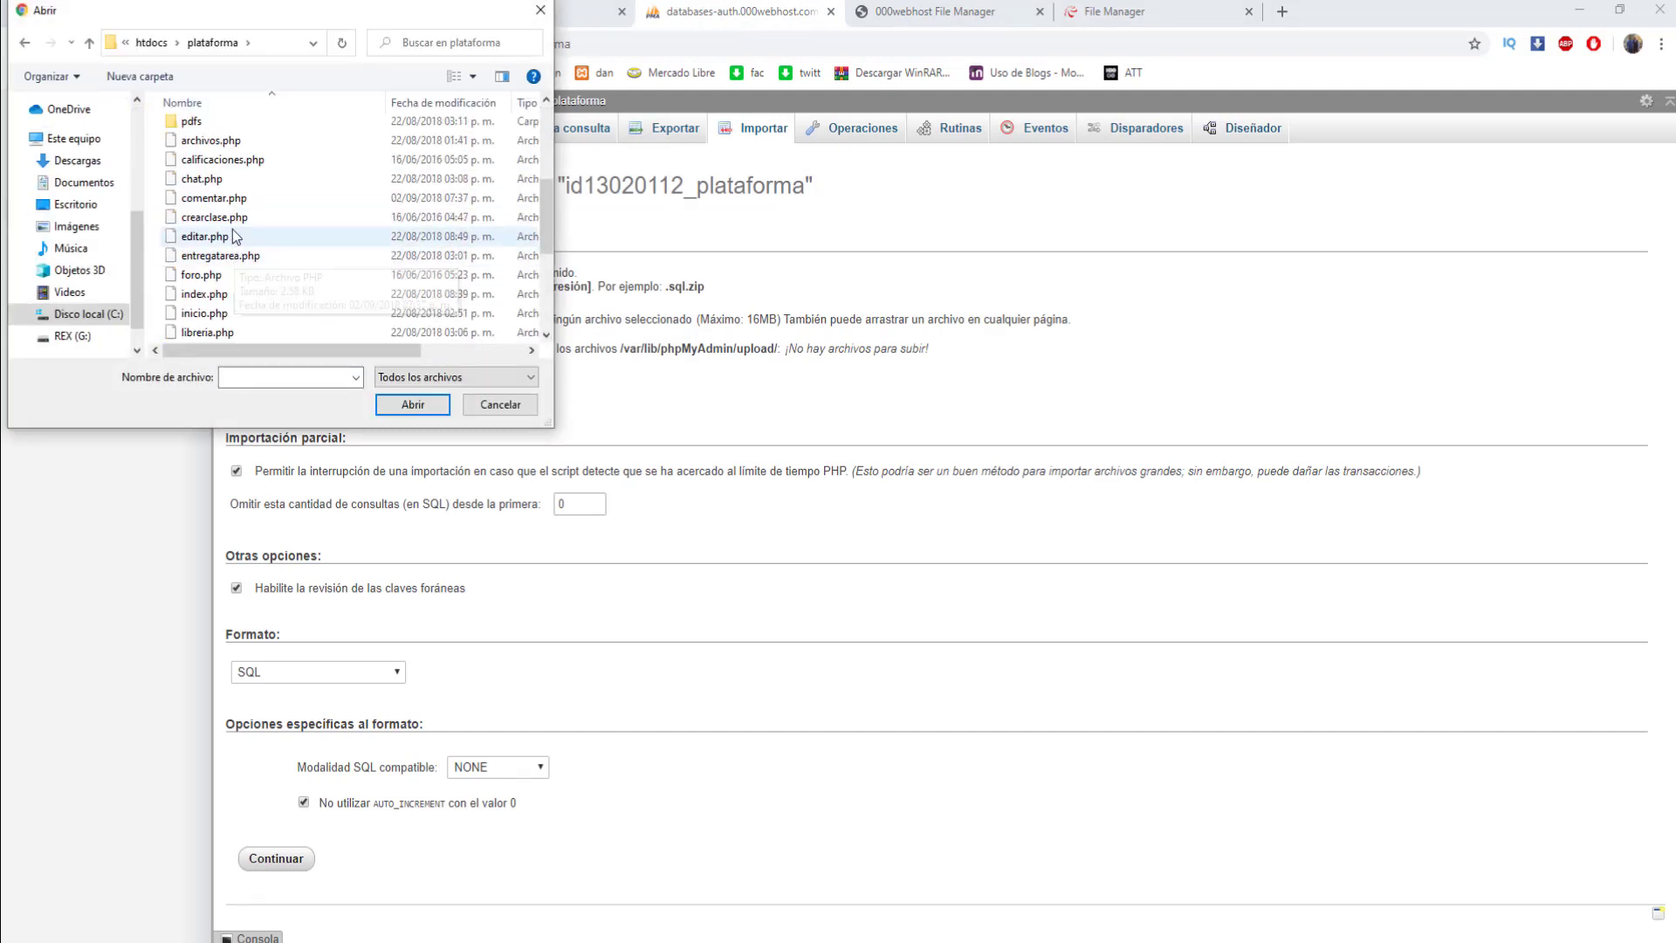
{"action": "scroll", "coordinate": [229, 234], "scroll_direction": "up", "scroll_amount": 4}
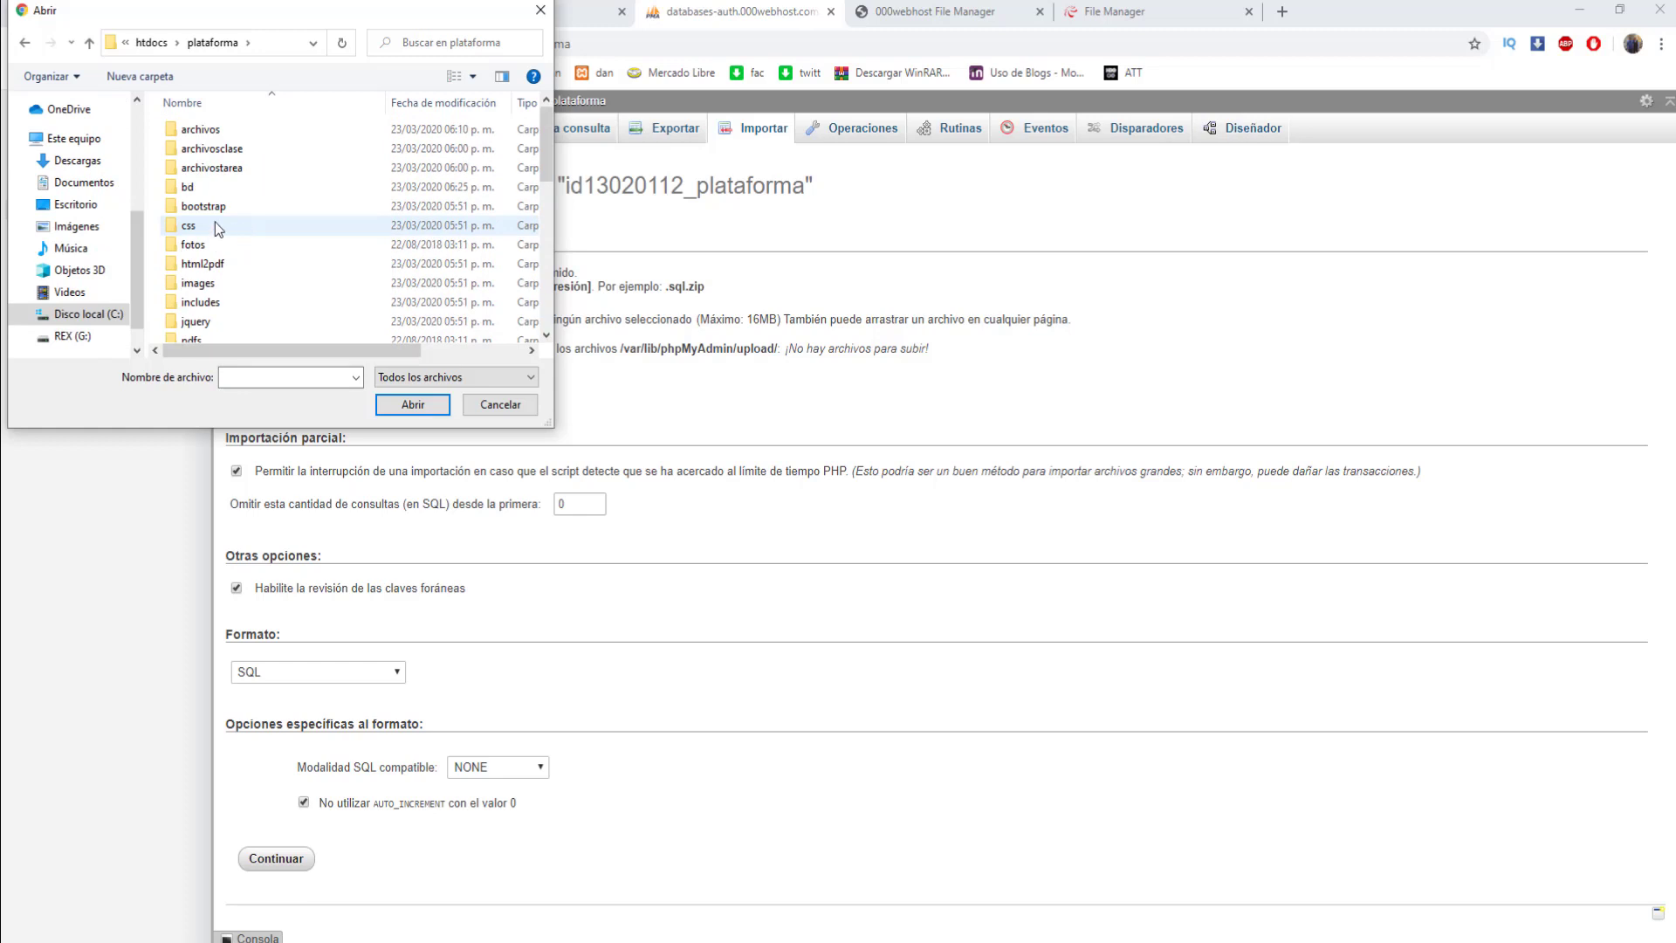
{"action": "double_click", "coordinate": [187, 186]}
{"action": "left_click", "coordinate": [237, 133]}
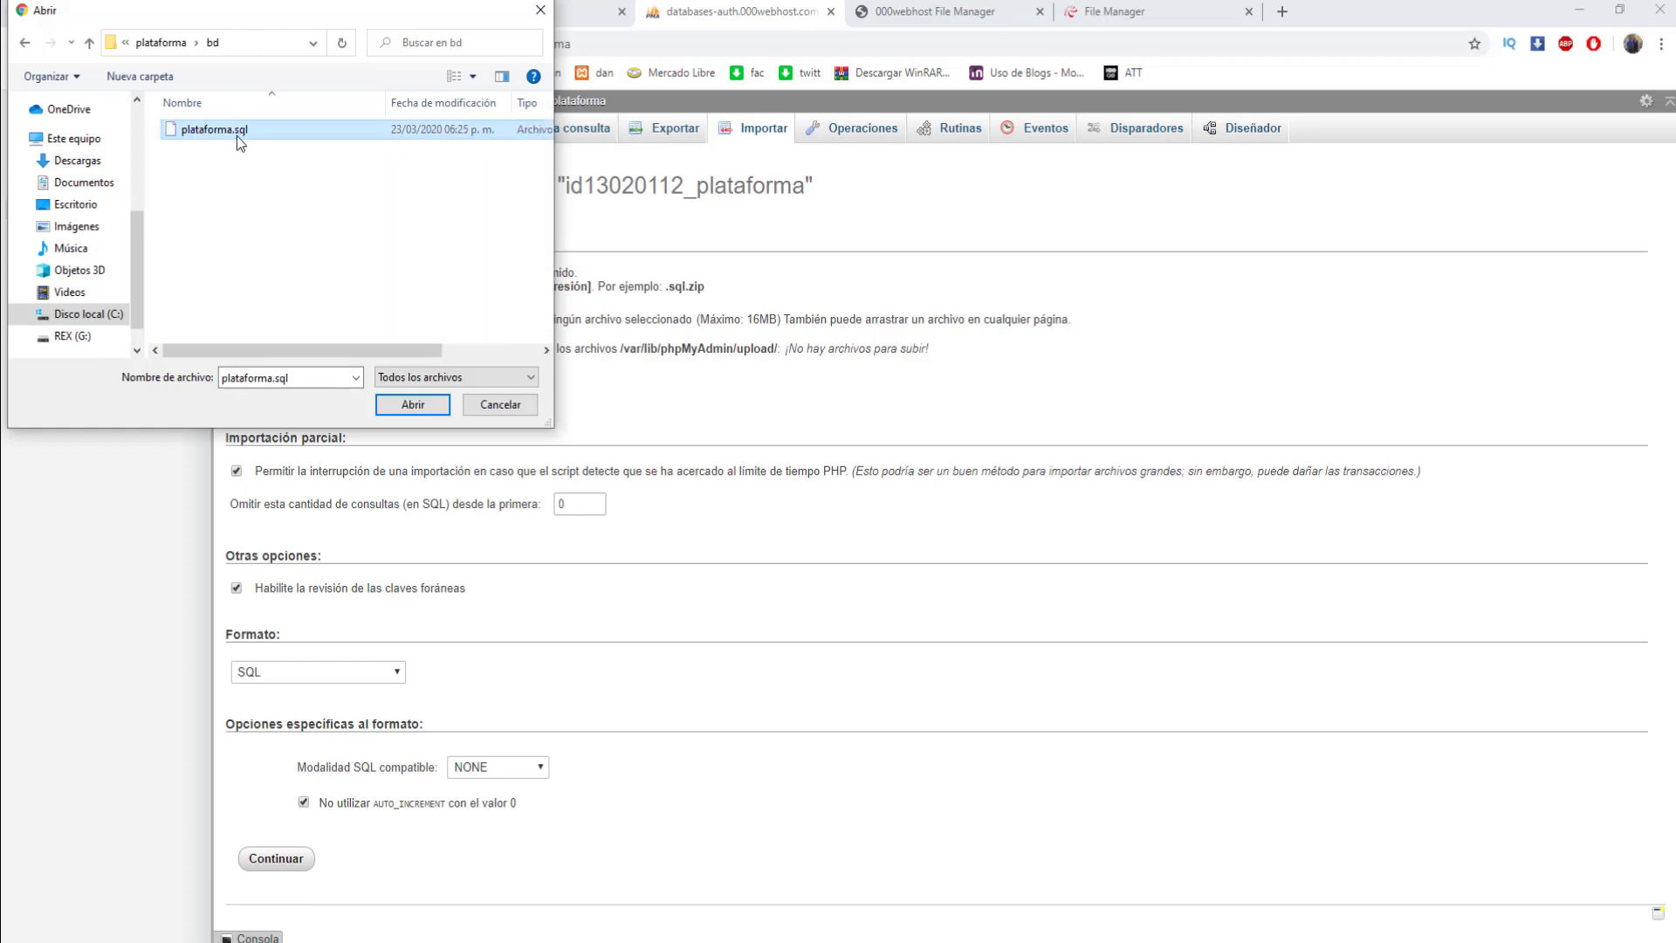
{"action": "double_click", "coordinate": [237, 133]}
{"action": "left_click", "coordinate": [299, 851]}
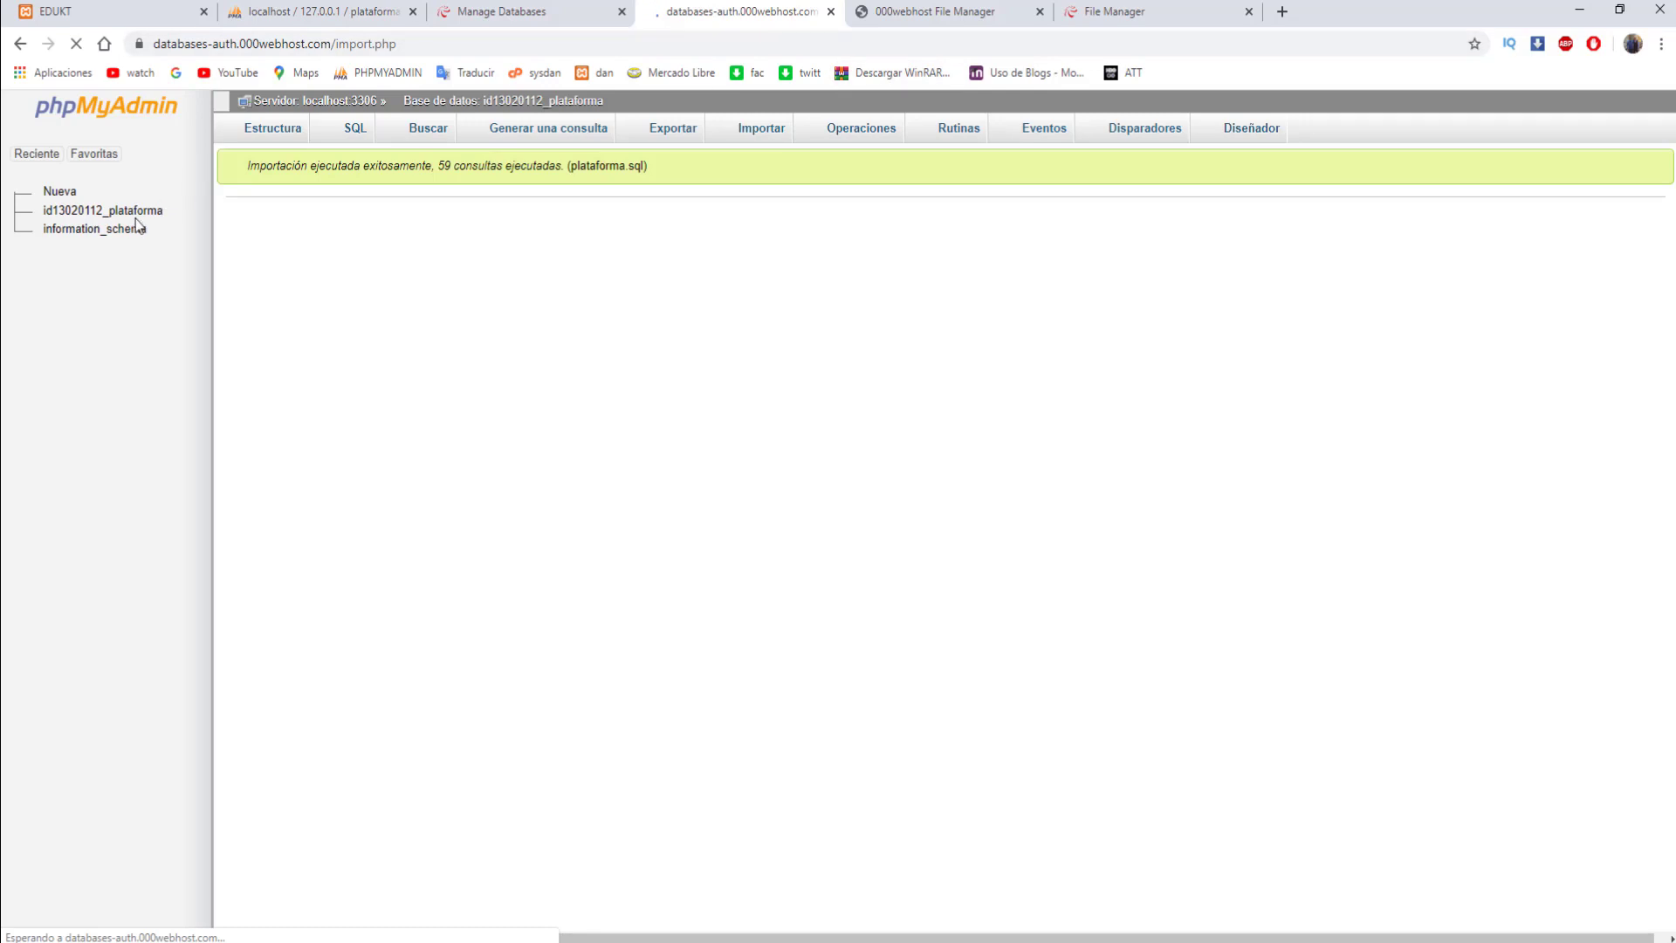
{"action": "left_click", "coordinate": [895, 7]}
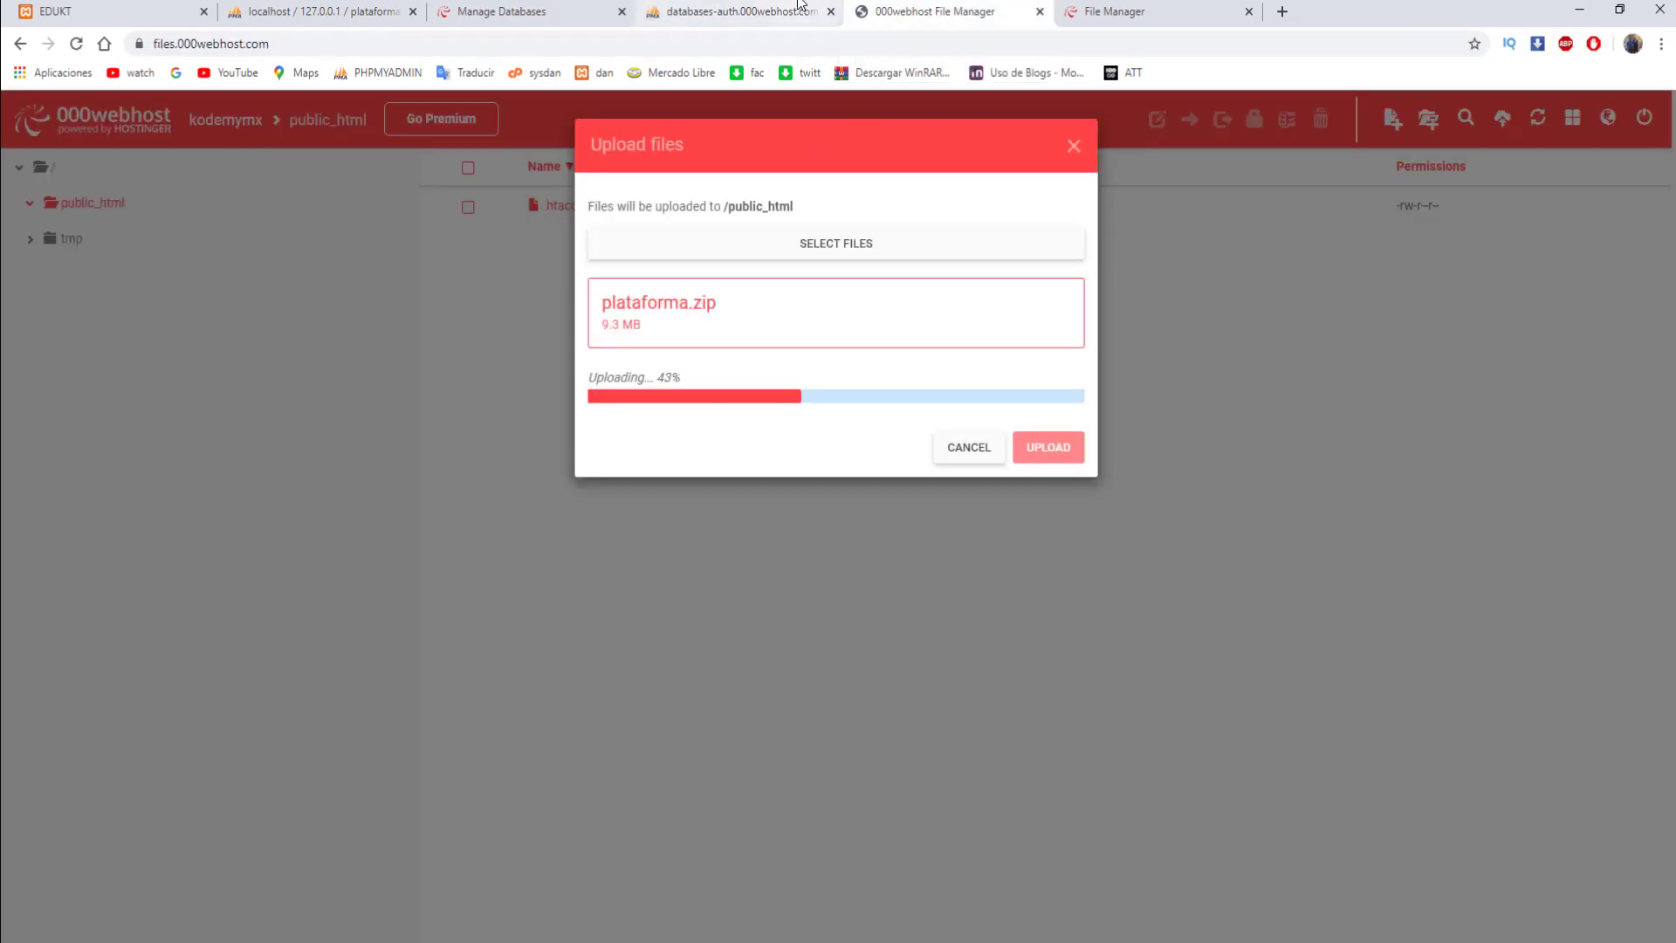
{"action": "left_click", "coordinate": [768, 12]}
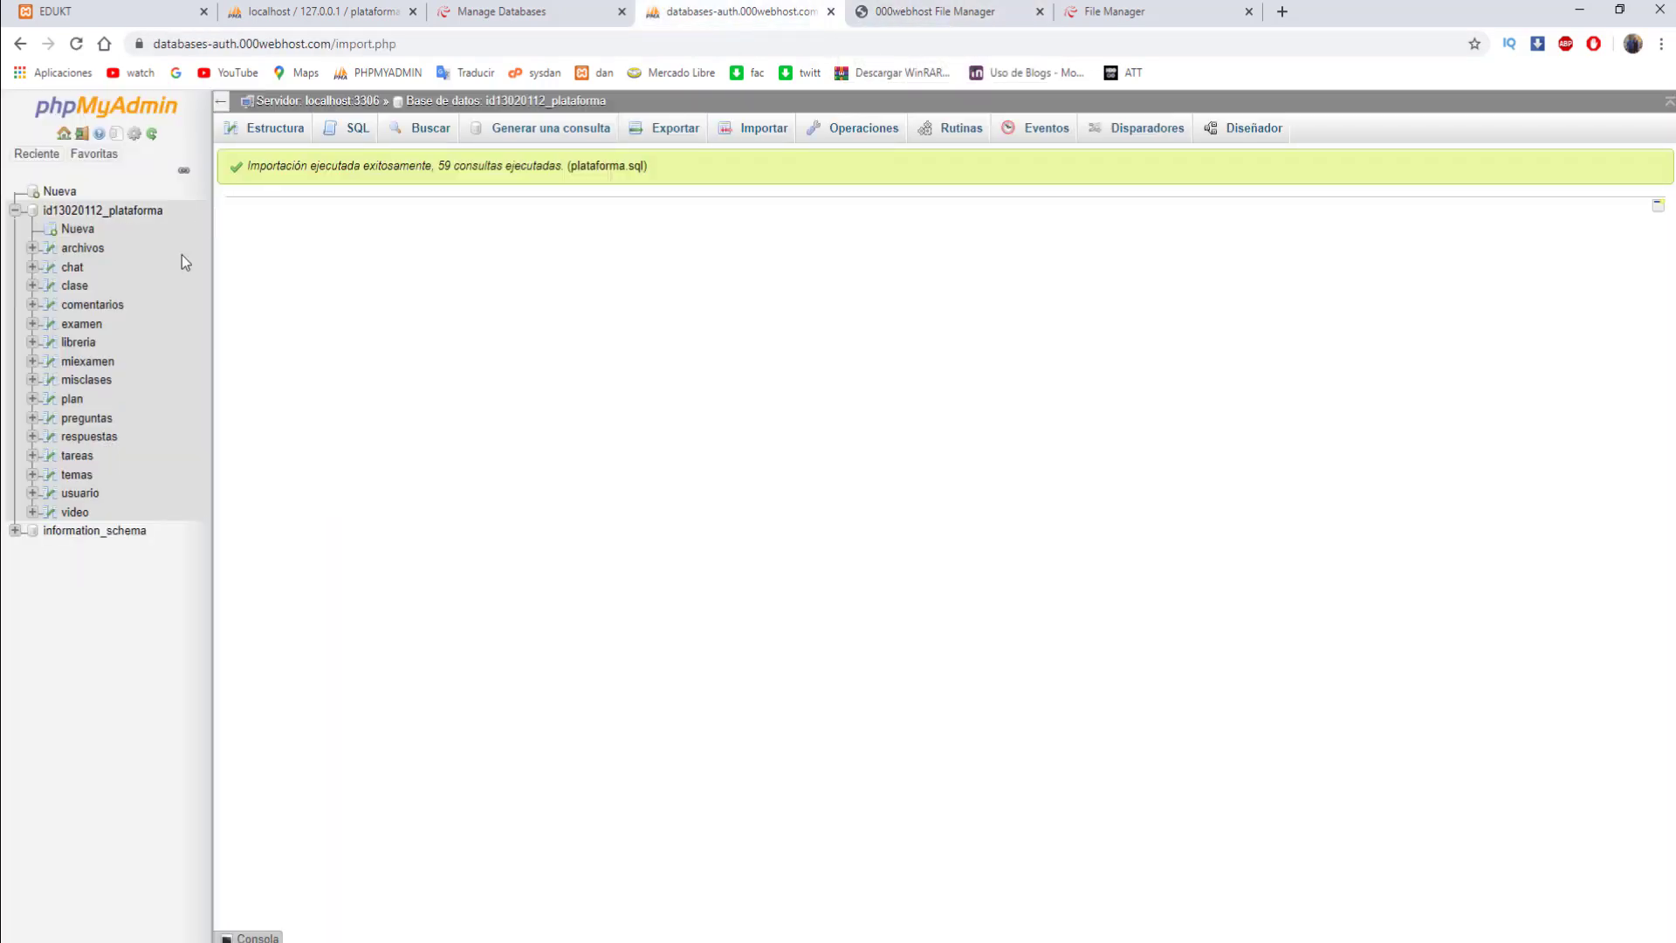
- Browse the usuario table's 7 rows in phpMyAdmin, then go back to 000webhost's Database Manager
{"action": "left_click", "coordinate": [78, 493]}
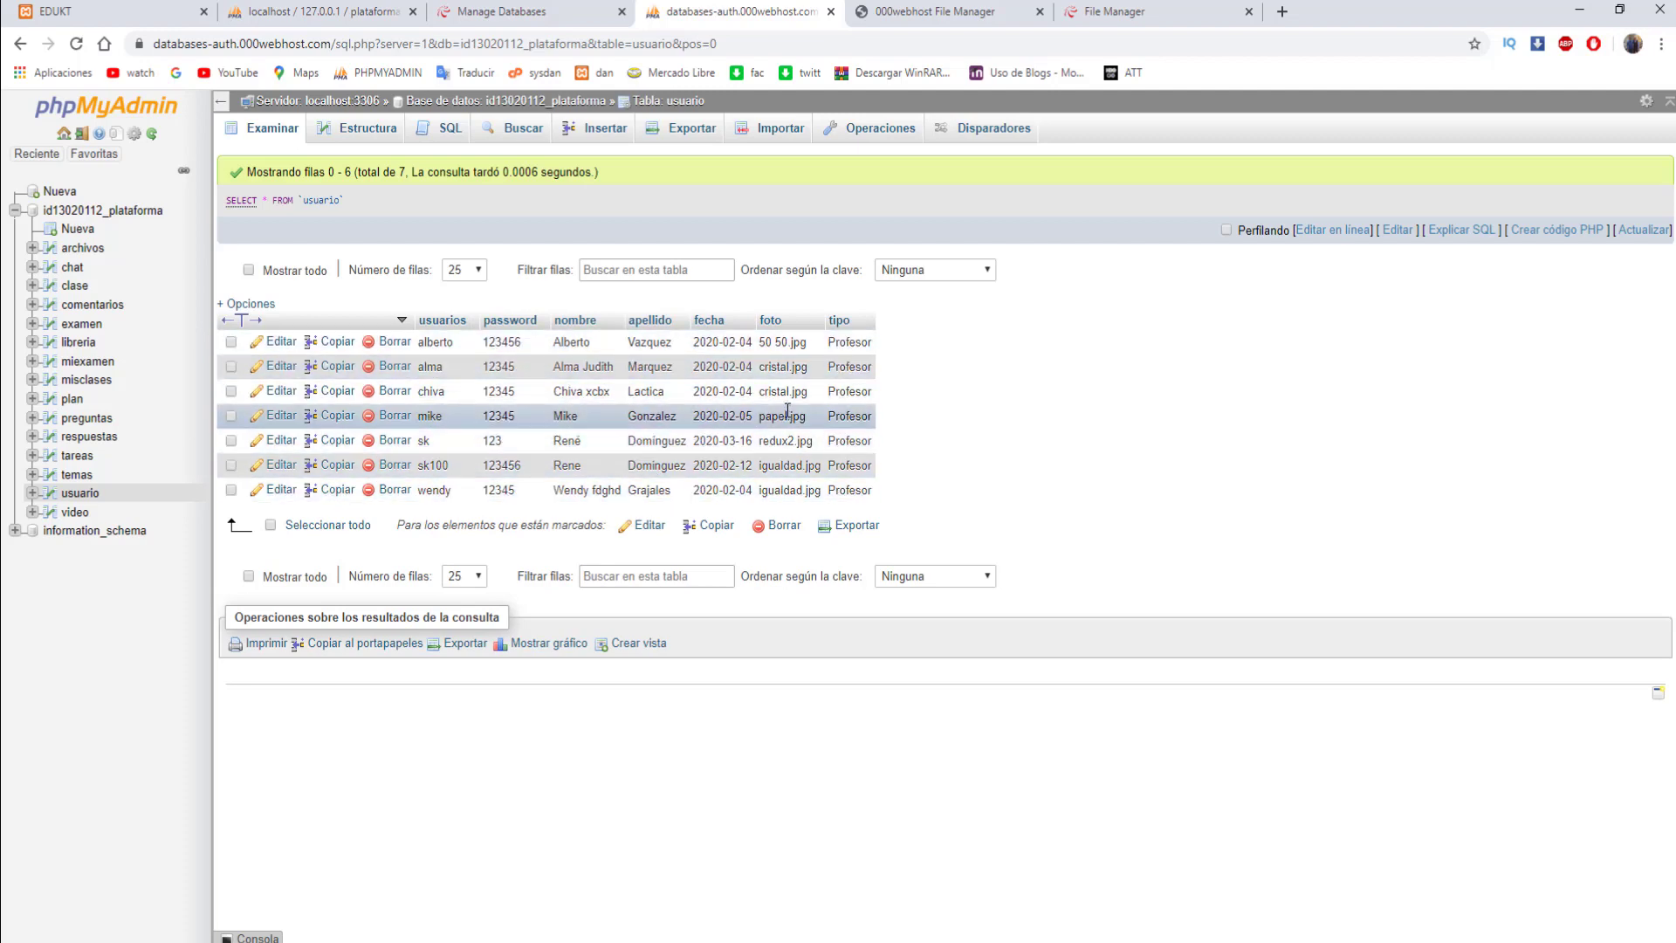
{"action": "left_click", "coordinate": [545, 12]}
{"action": "left_click", "coordinate": [354, 13]}
{"action": "key", "text": "ctrl+Tab"}
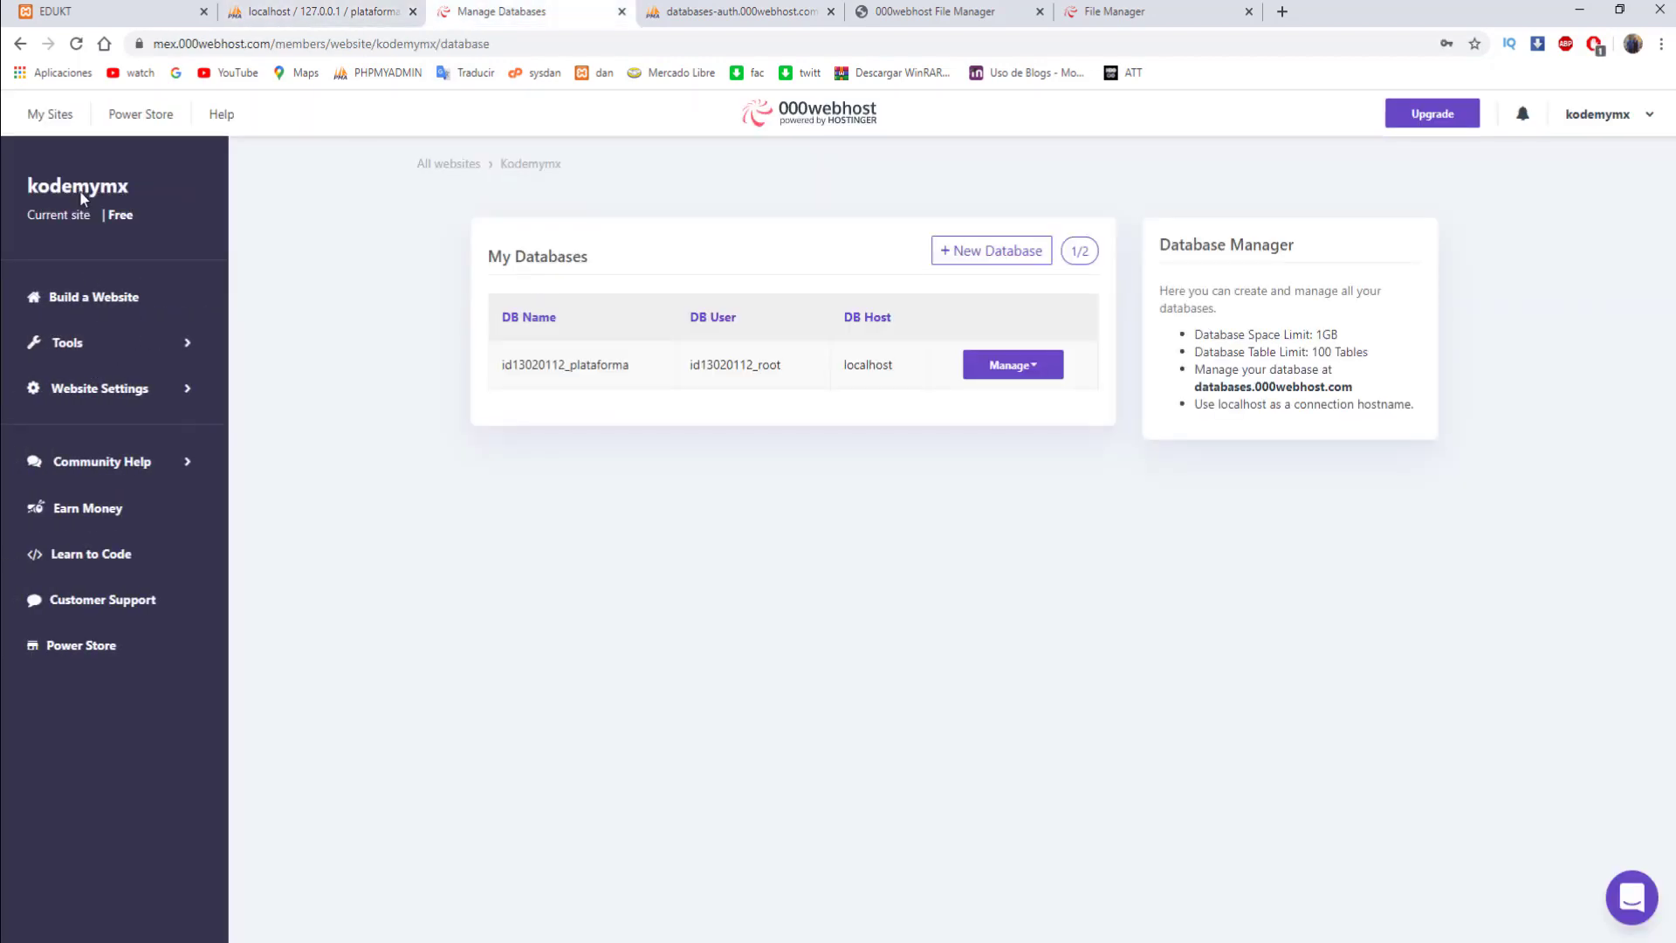
- Open the My Sites list and preview the live site in a new tab
{"action": "left_click", "coordinate": [58, 120]}
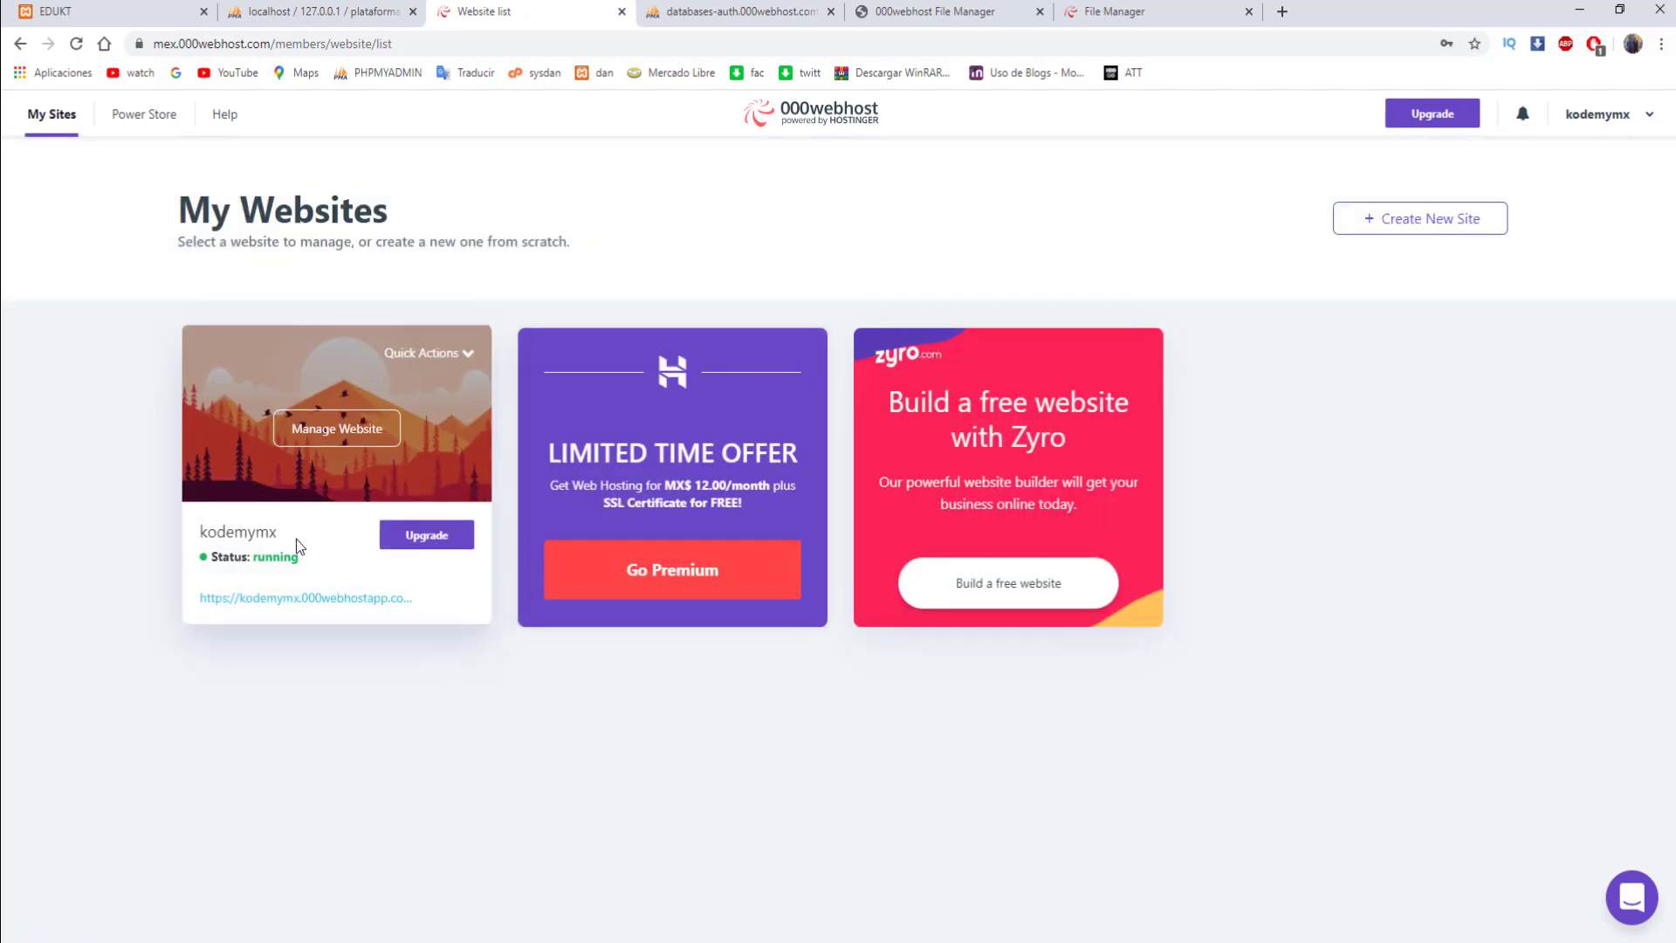
{"action": "left_click", "coordinate": [297, 599]}
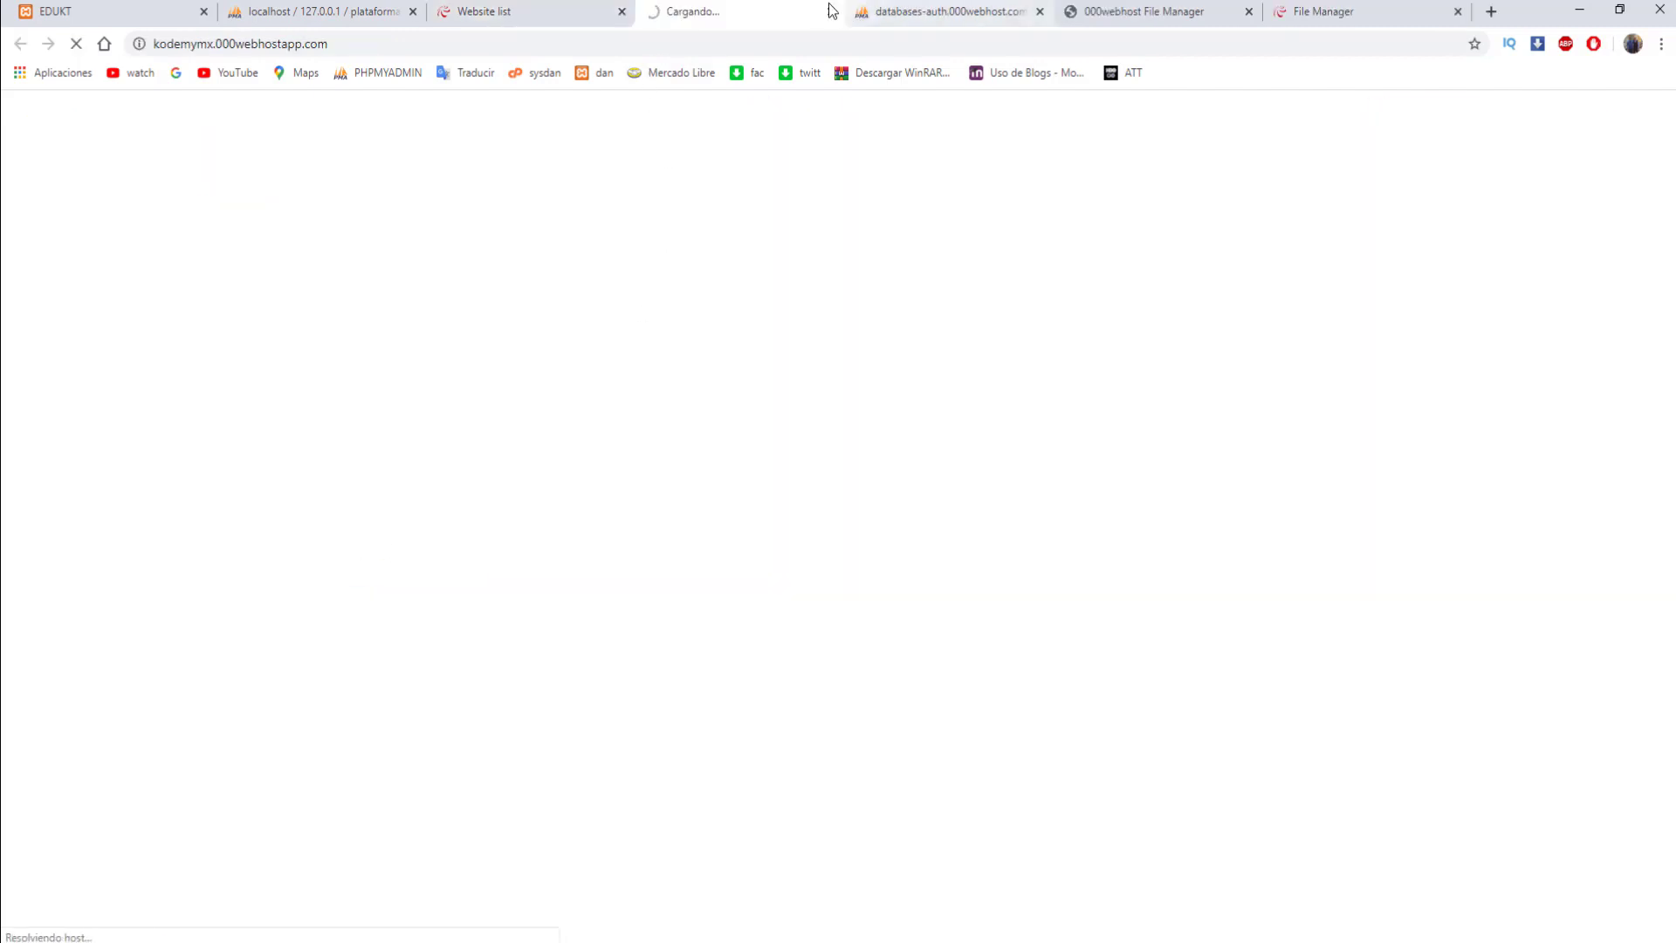
{"action": "left_click", "coordinate": [548, 9]}
{"action": "left_click", "coordinate": [693, 11]}
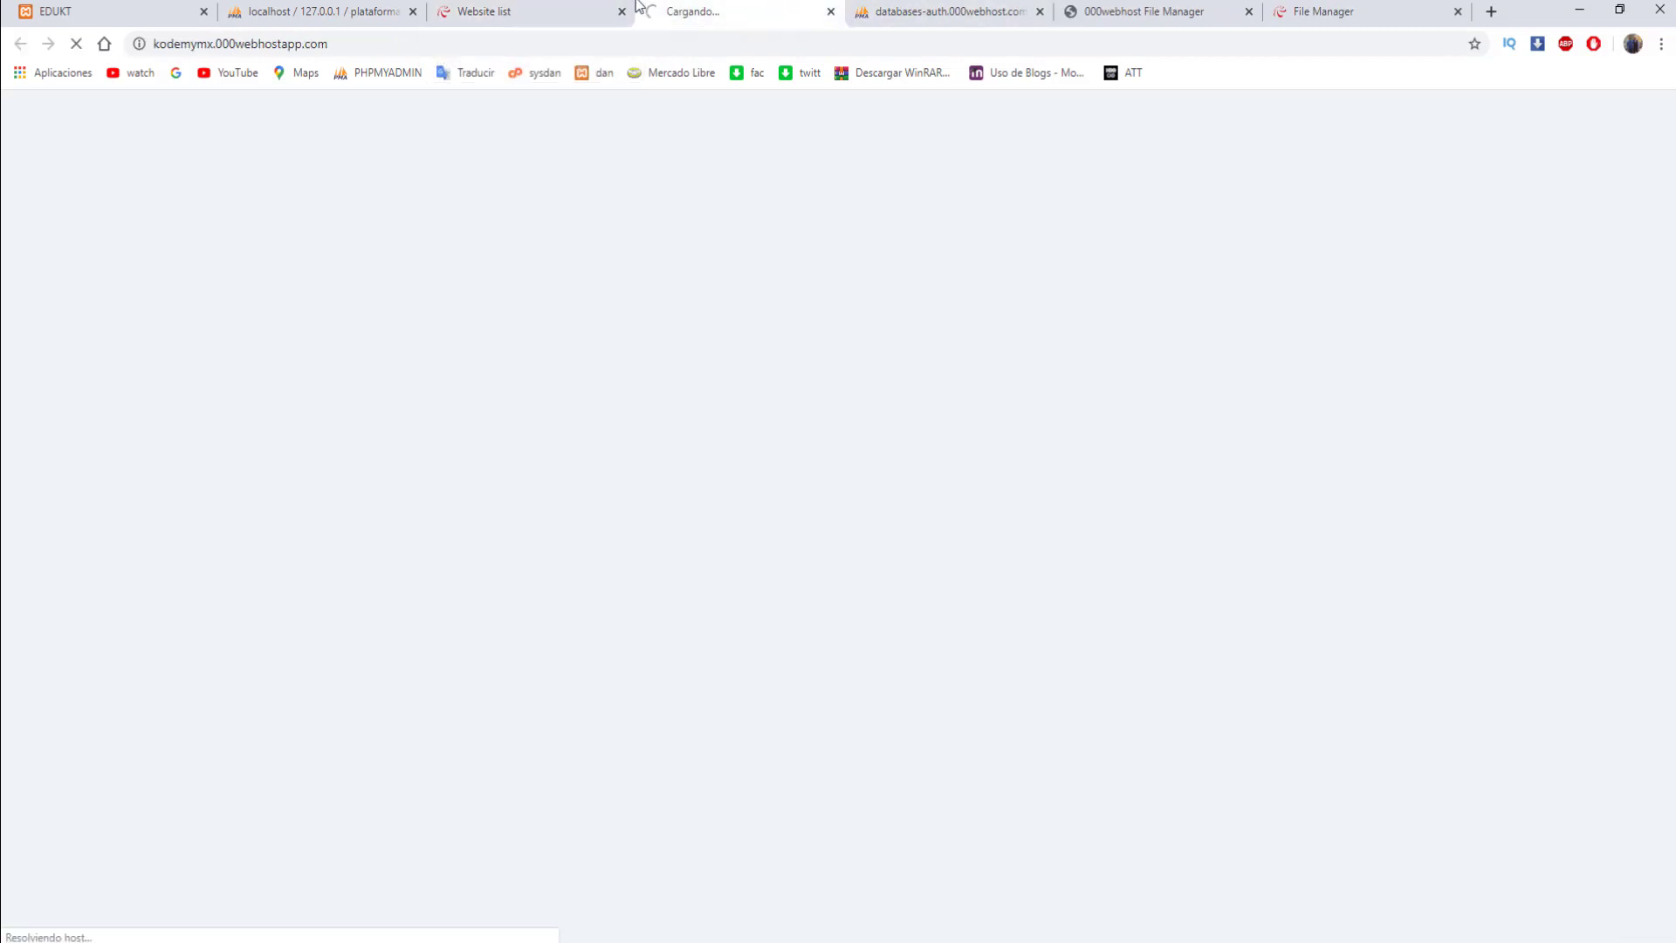
{"action": "left_click", "coordinate": [545, 11]}
{"action": "left_click", "coordinate": [701, 11]}
- Close the hosted phpMyAdmin page and open Tools > Database Manager for the kodemymx site
{"action": "left_click", "coordinate": [978, 11]}
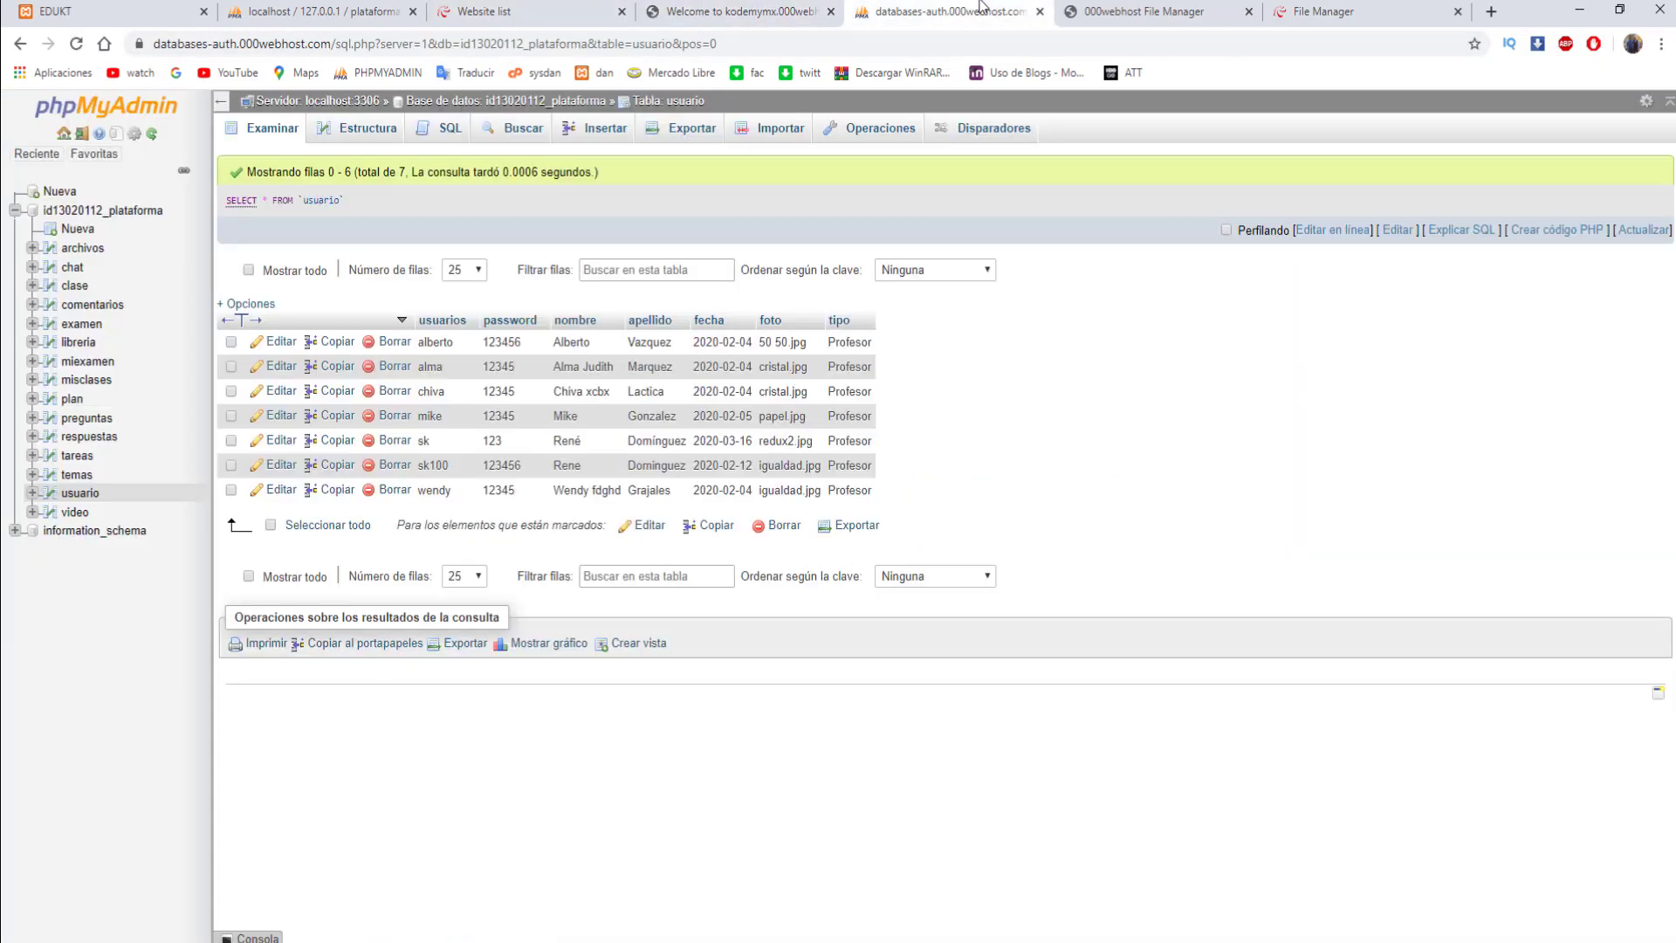
{"action": "left_click", "coordinate": [1039, 11]}
{"action": "left_click", "coordinate": [556, 7]}
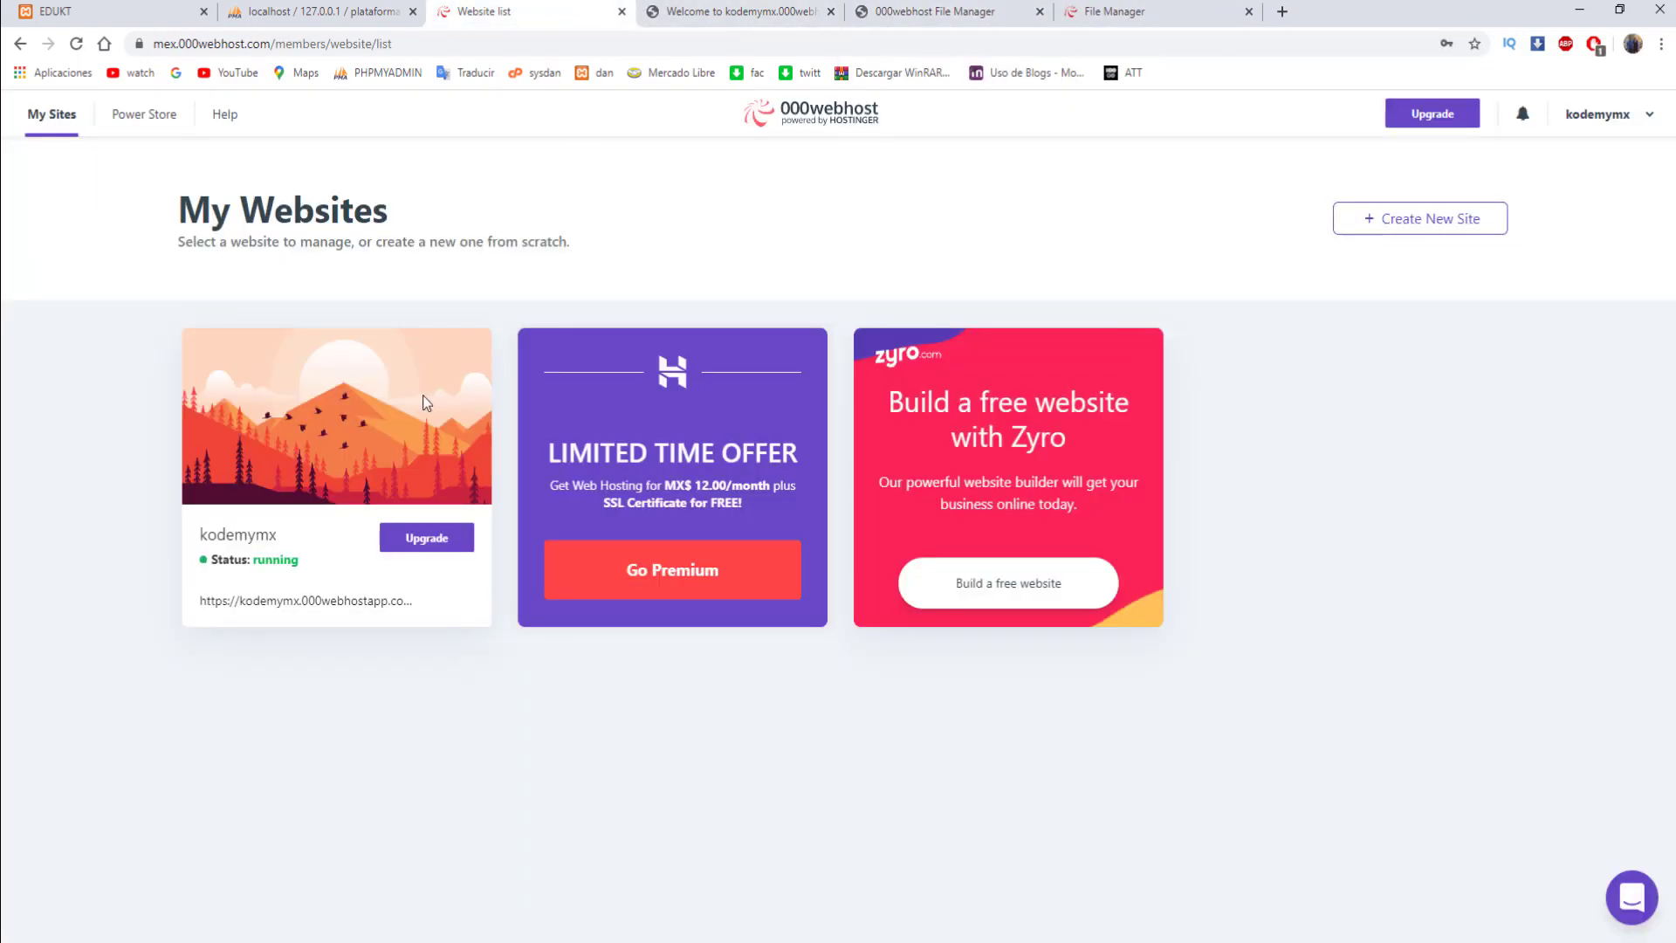
{"action": "mouse_move", "coordinate": [305, 545]}
{"action": "left_click", "coordinate": [337, 427]}
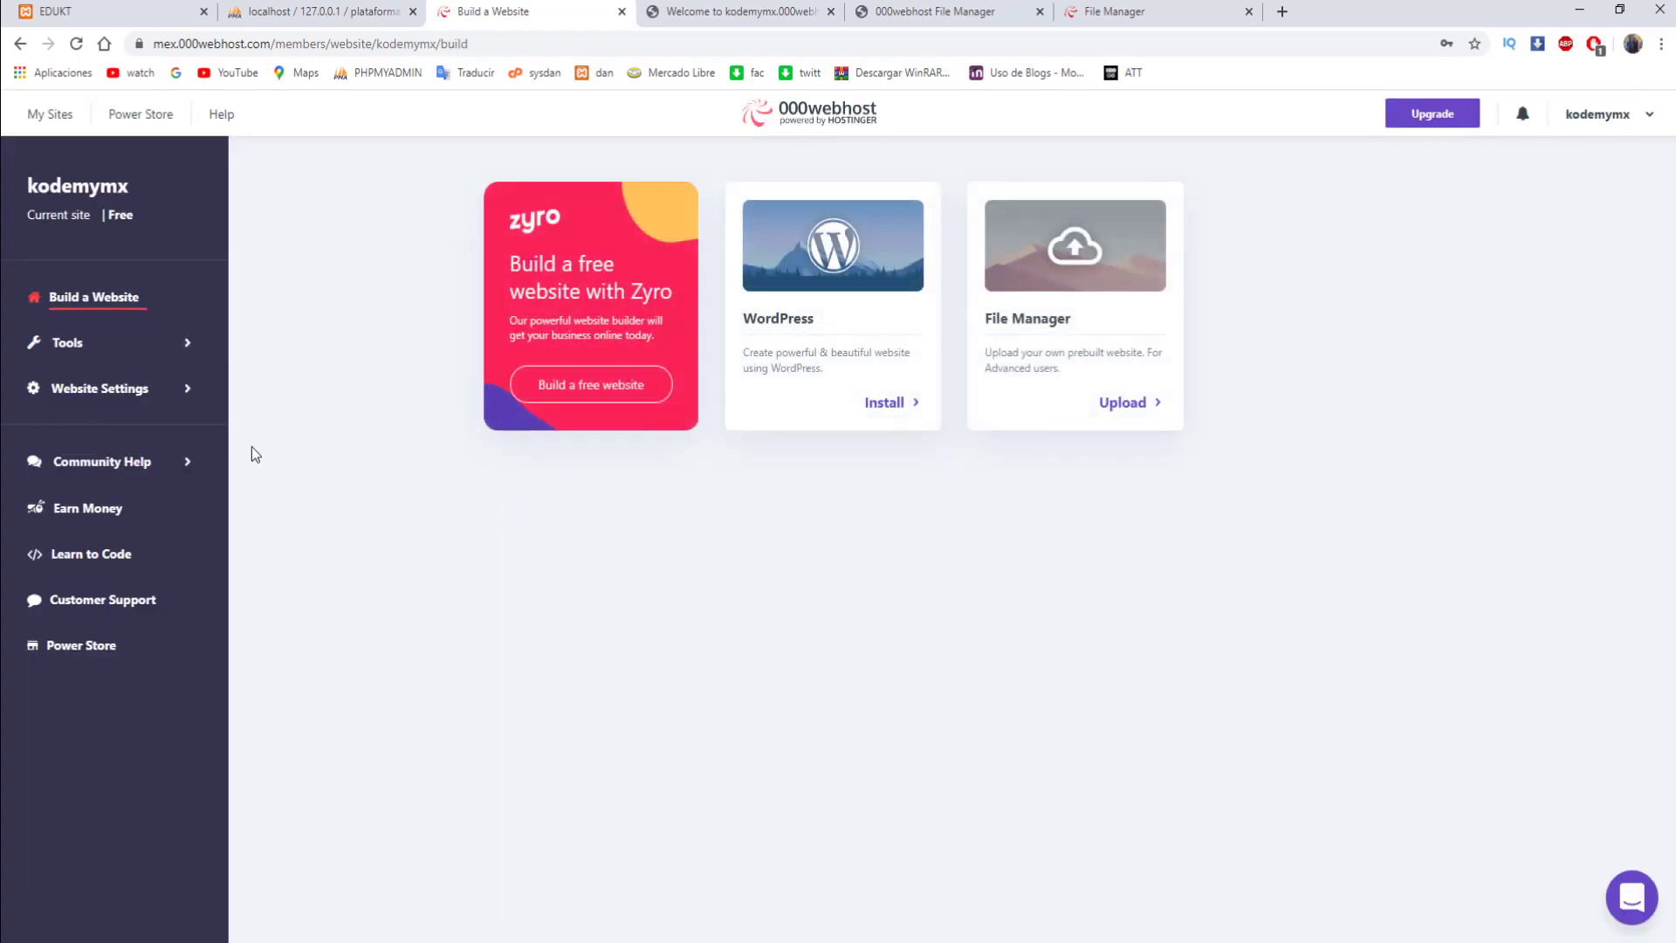
{"action": "left_click", "coordinate": [100, 350]}
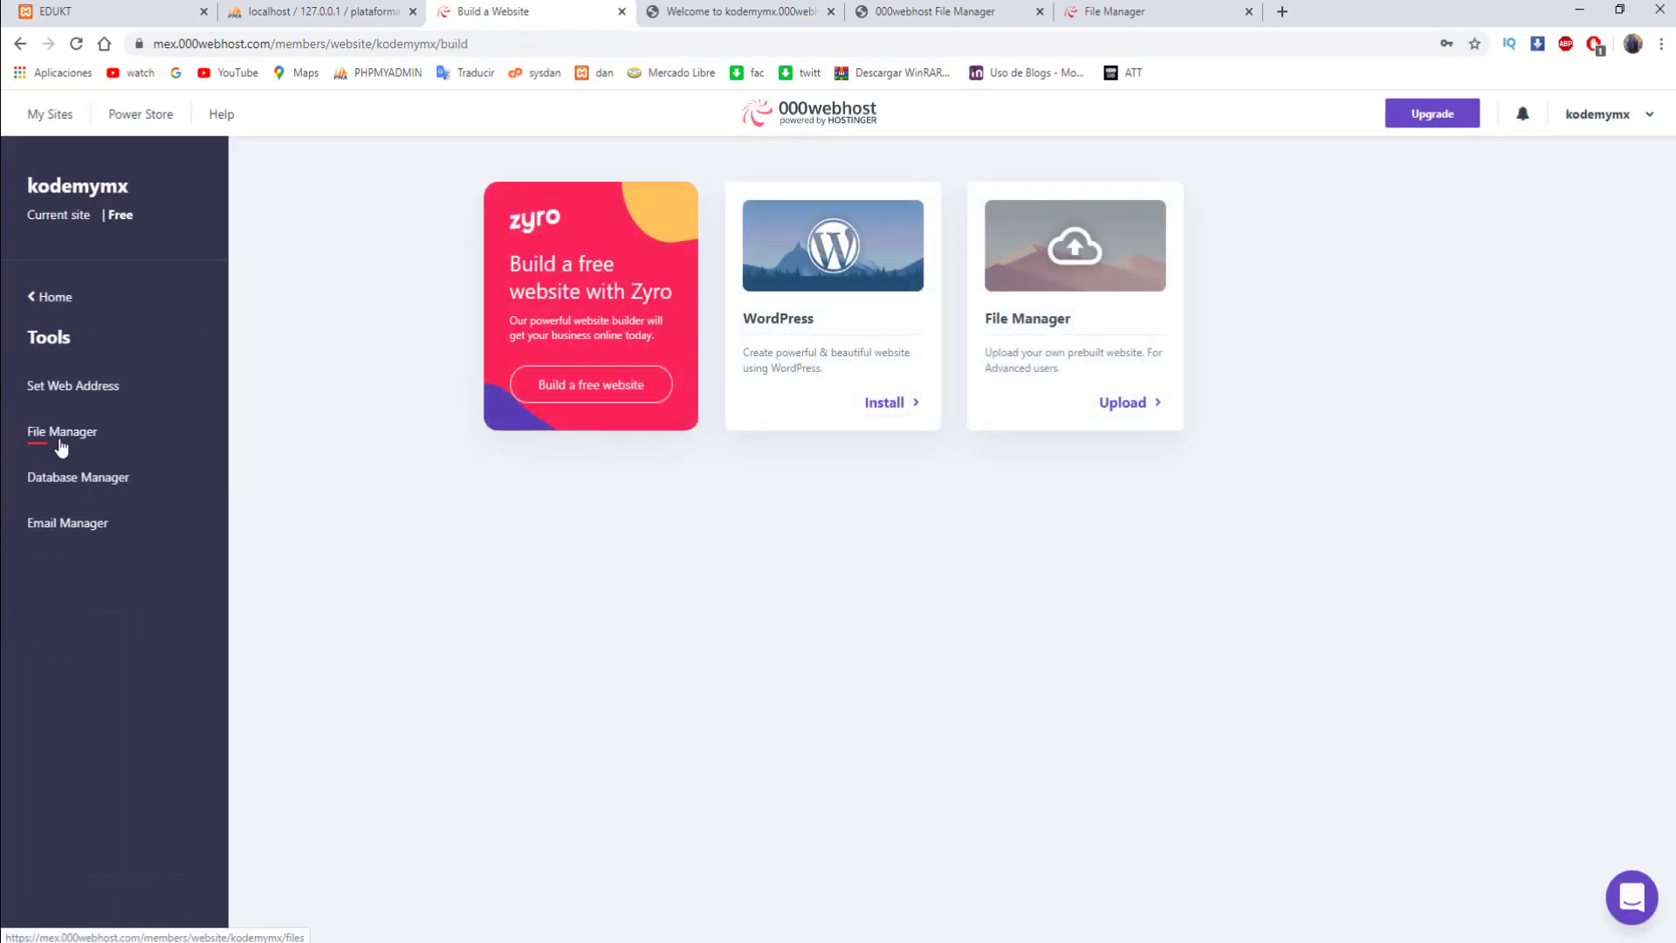
{"action": "left_click", "coordinate": [78, 478]}
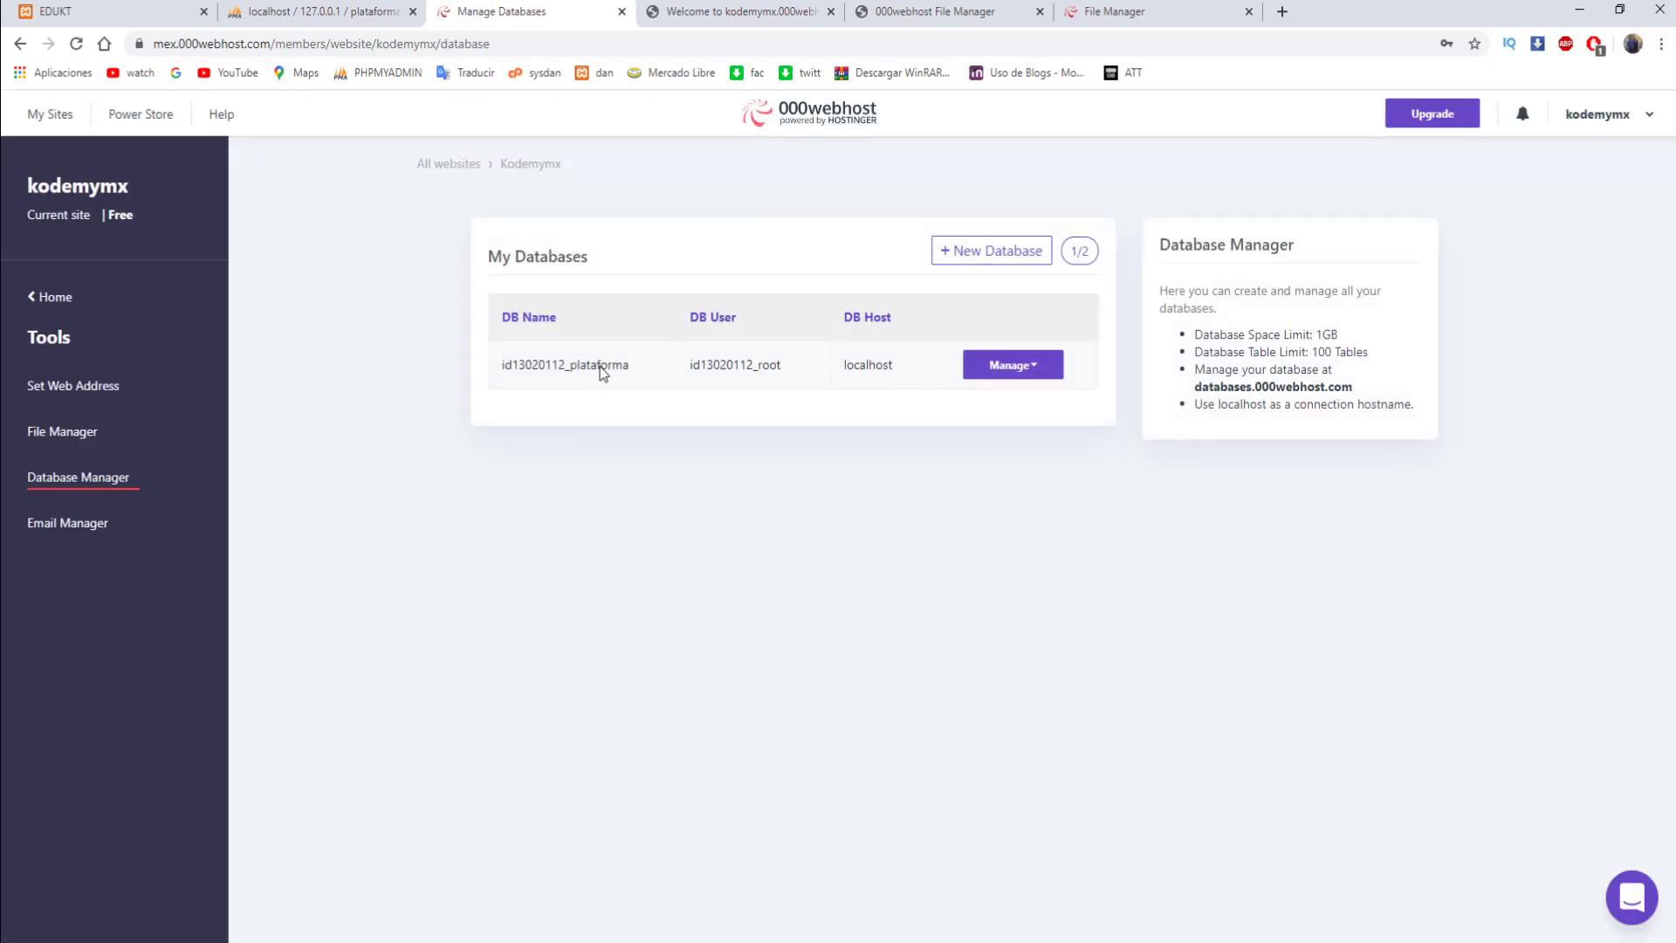
- Check the plataforma.zip upload progress, closing the spare file-upload and local phpMyAdmin tabs
{"action": "left_click", "coordinate": [717, 12]}
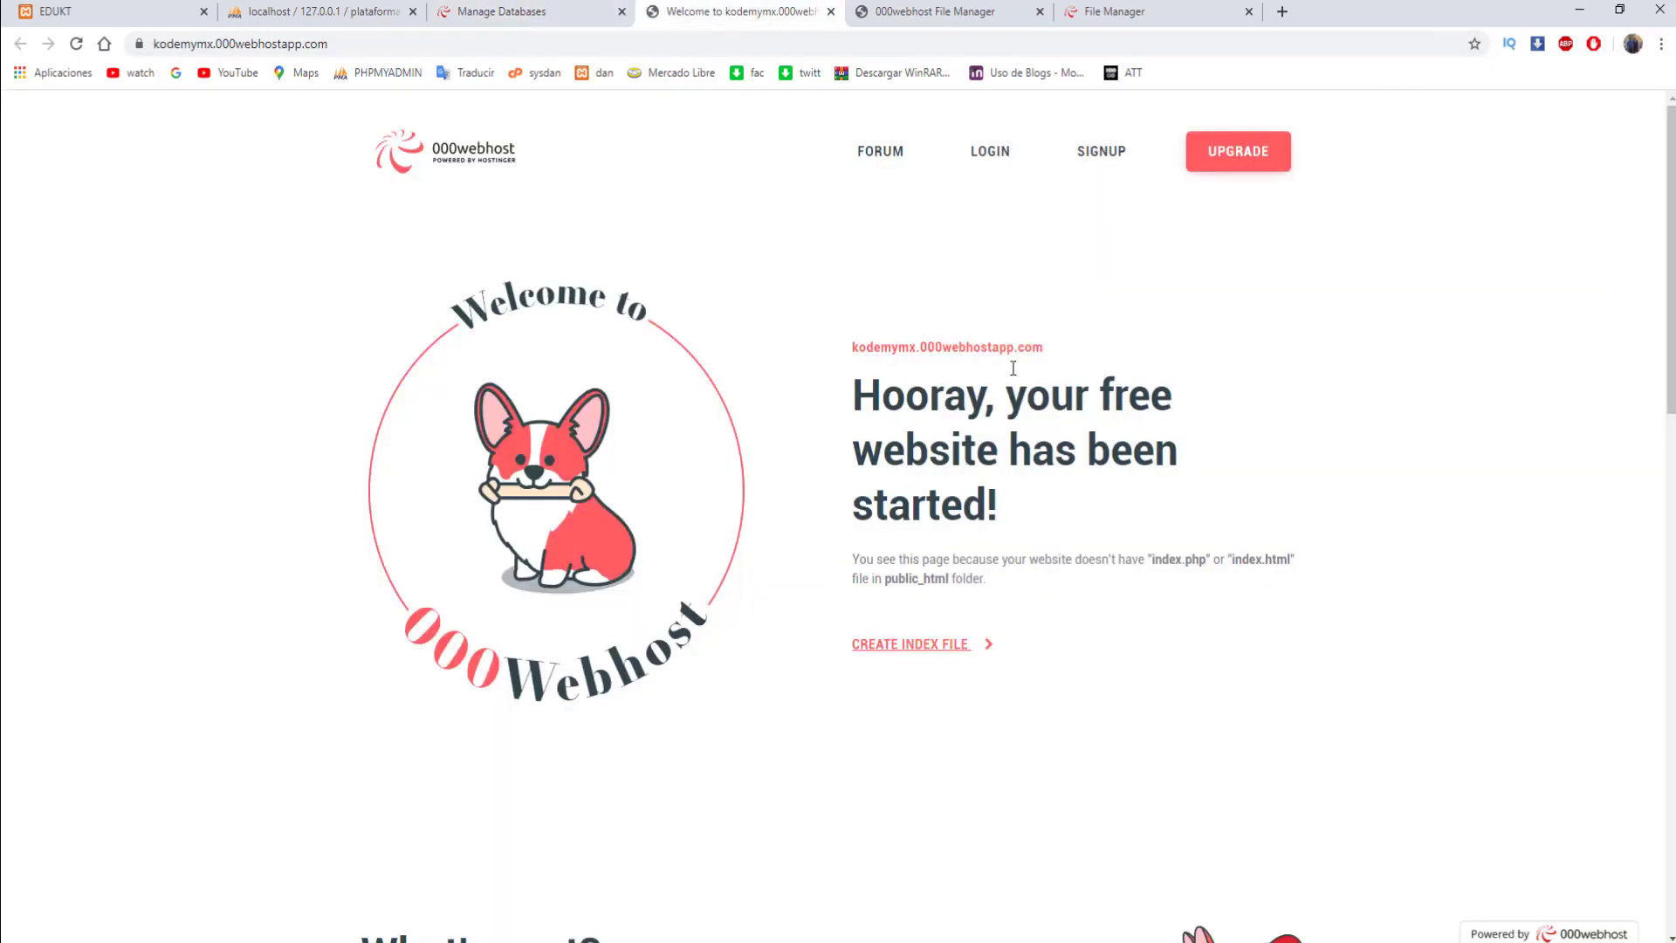
{"action": "left_click", "coordinate": [957, 10]}
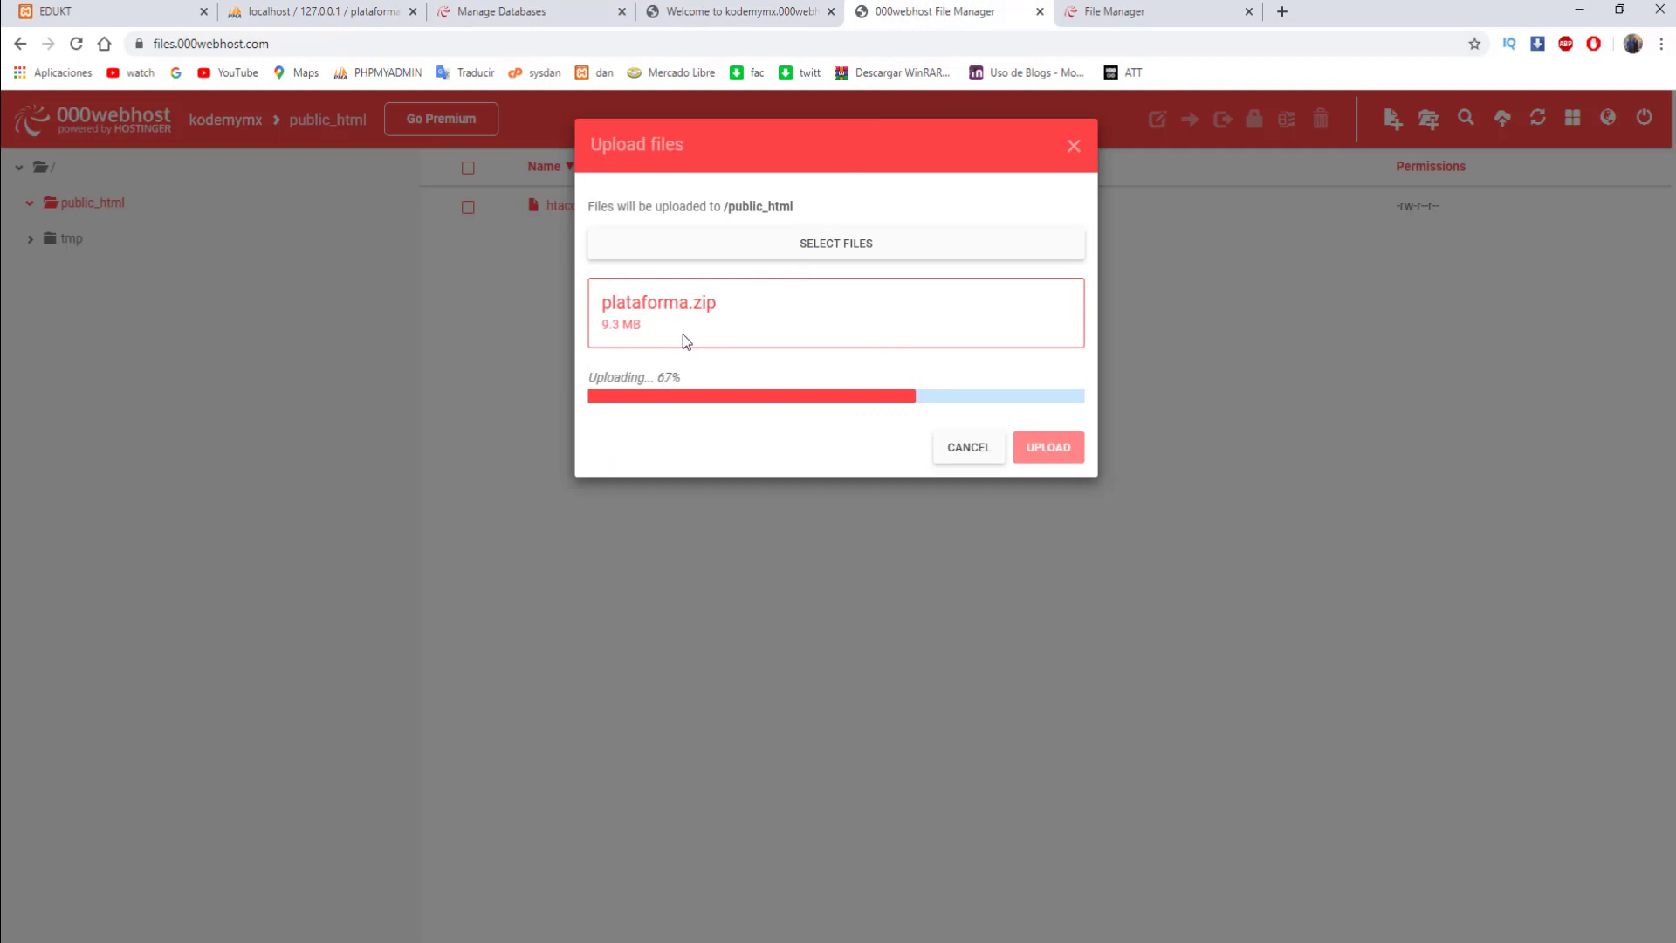
{"action": "left_click", "coordinate": [1143, 12]}
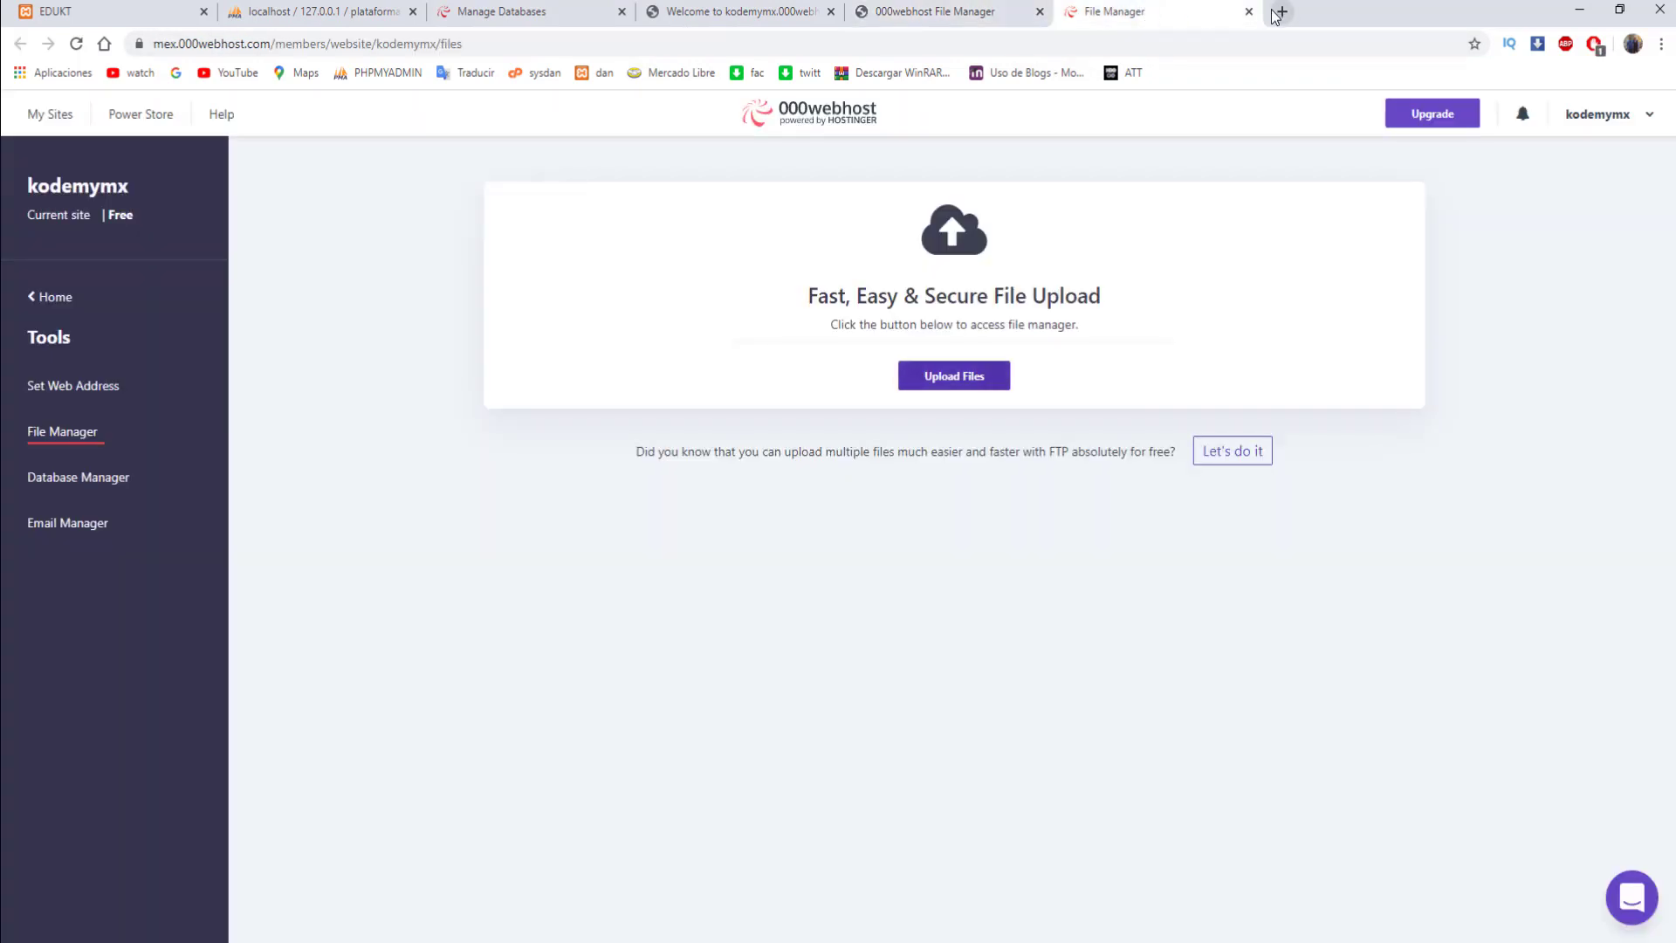
{"action": "left_click", "coordinate": [1249, 13]}
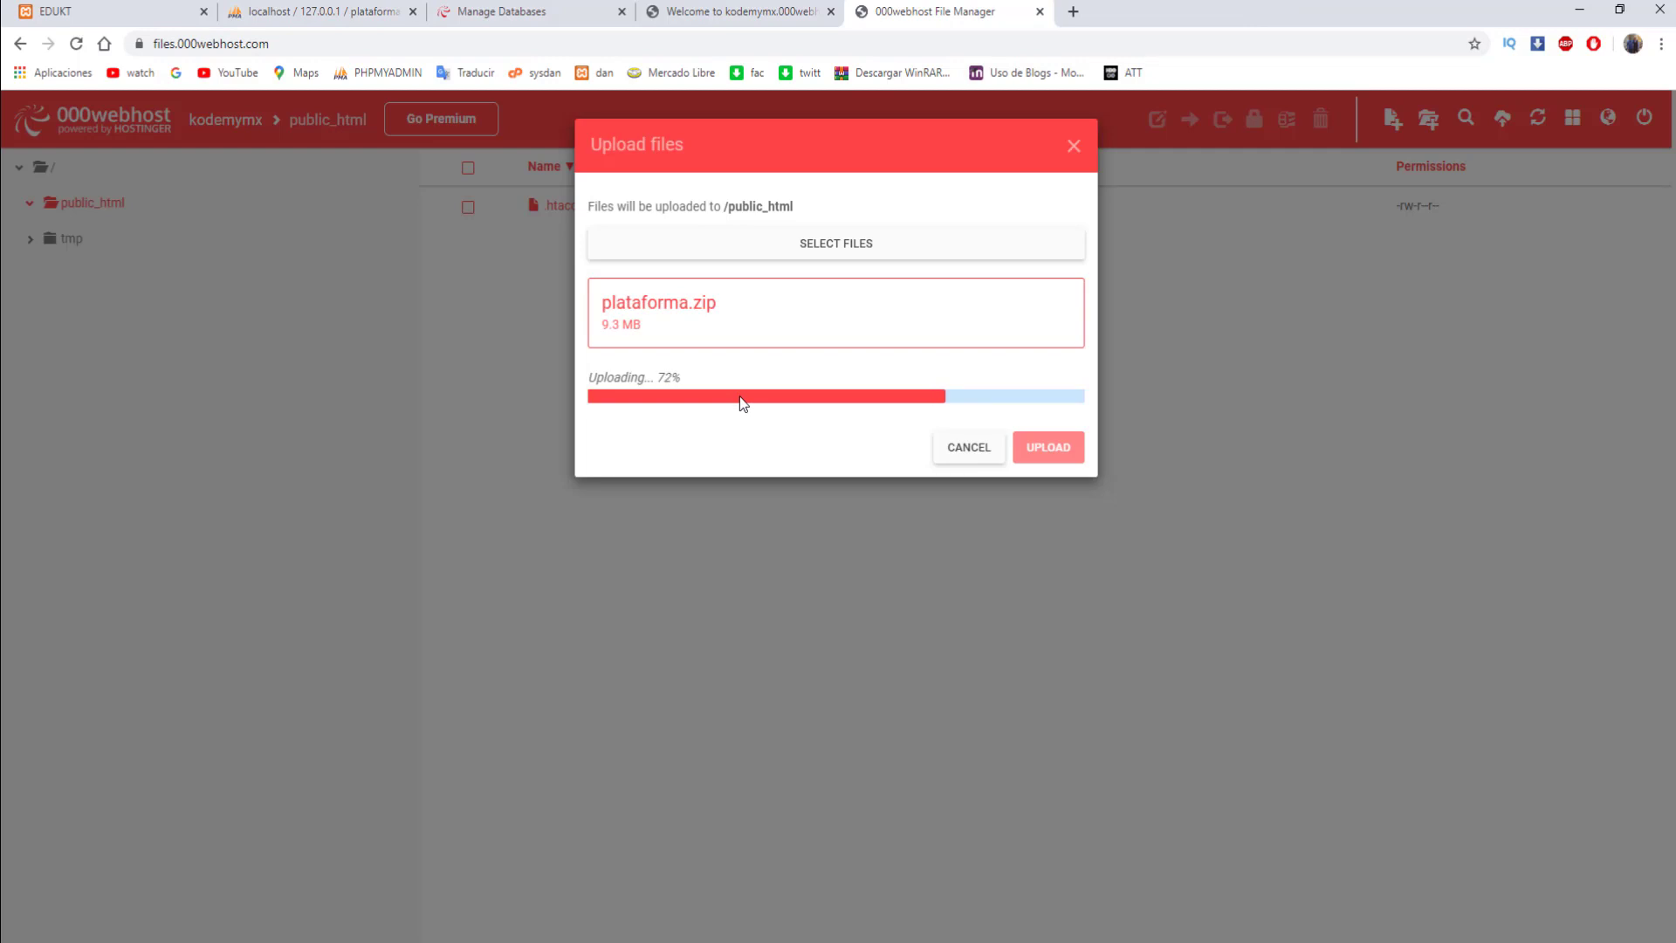
{"action": "left_click", "coordinate": [742, 10]}
{"action": "left_click", "coordinate": [323, 11]}
{"action": "left_click", "coordinate": [413, 11]}
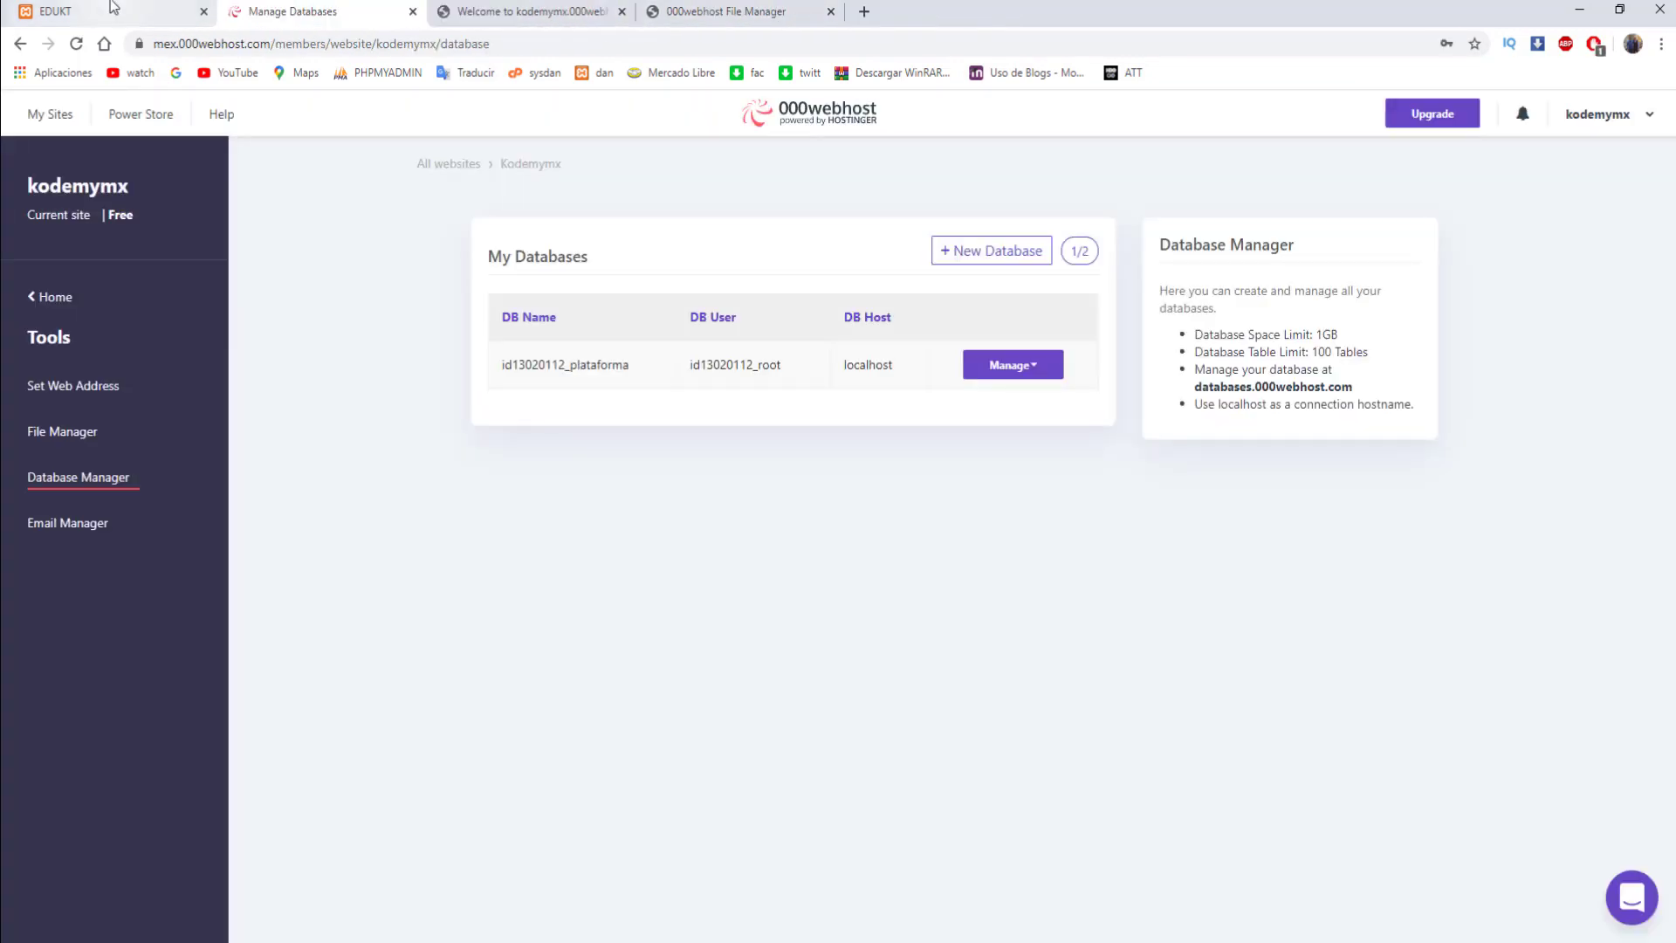
{"action": "left_click", "coordinate": [761, 8]}
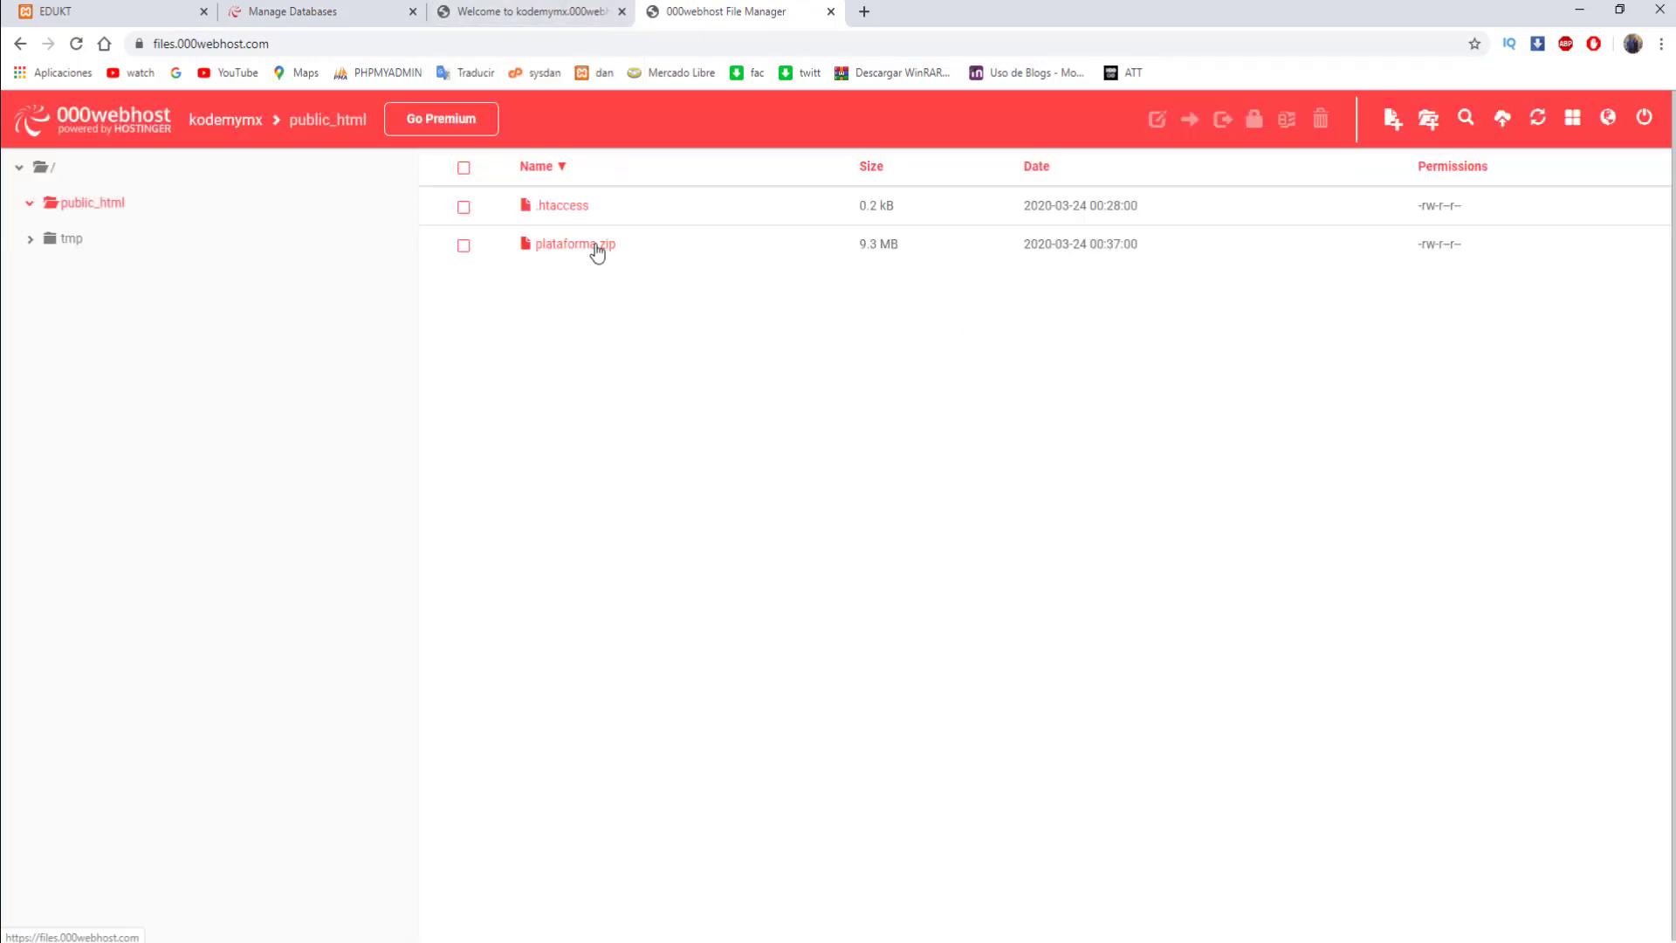
- Extract plataforma.zip into a plataforma folder and open that folder
{"action": "right_click", "coordinate": [597, 252]}
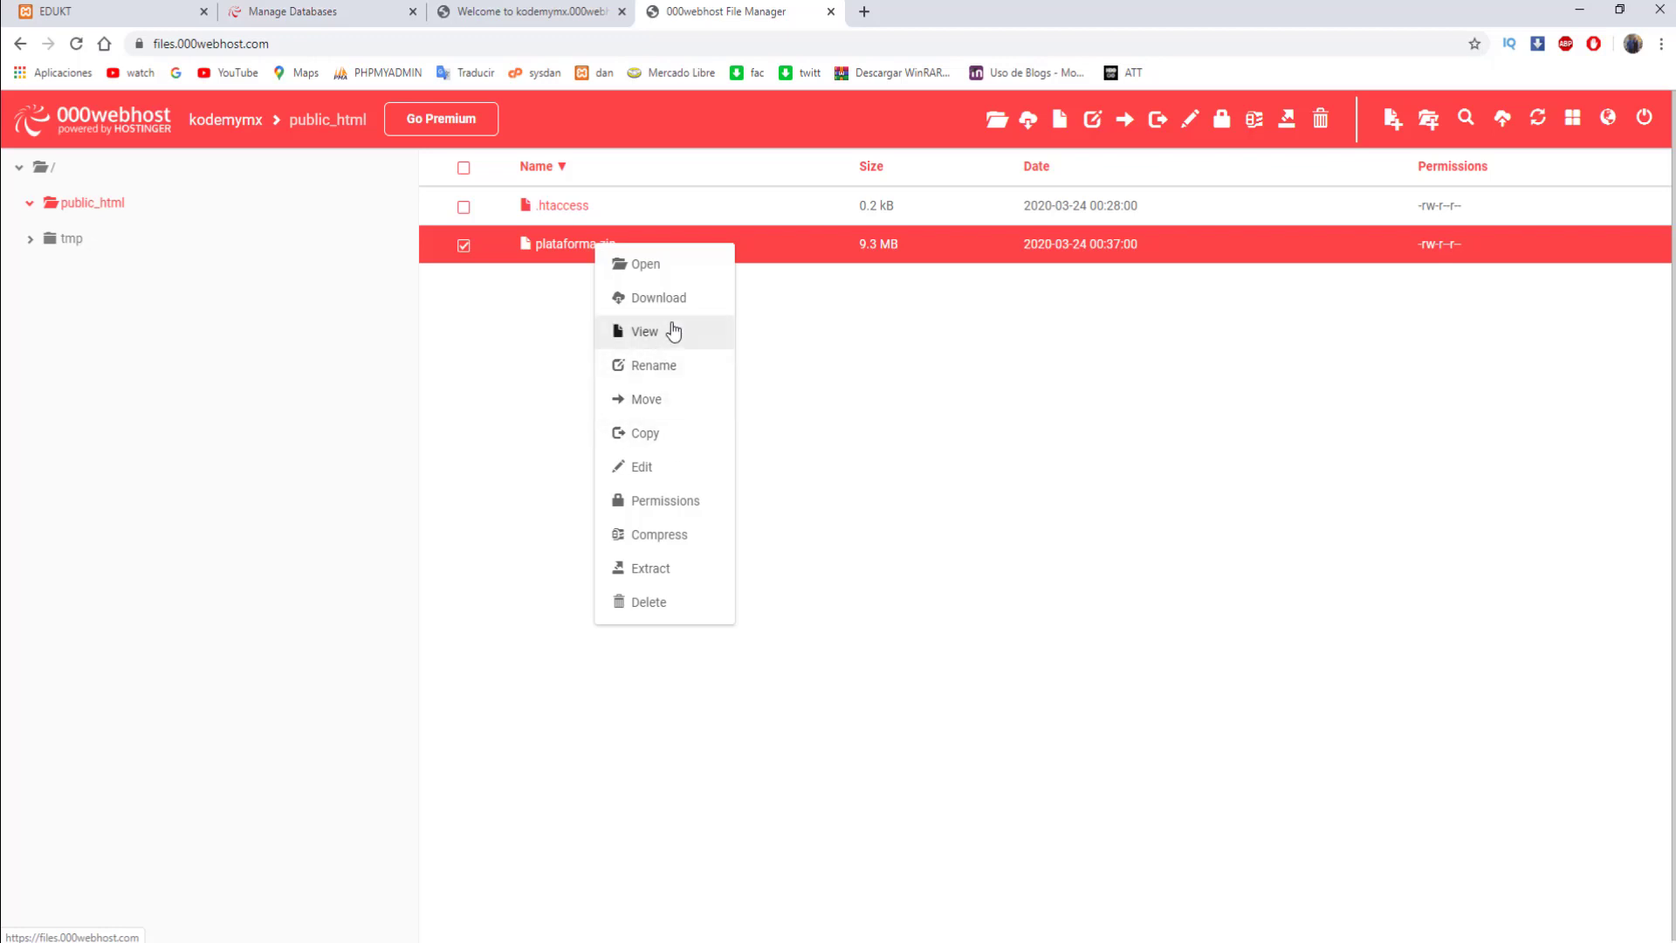
{"action": "left_click", "coordinate": [661, 570]}
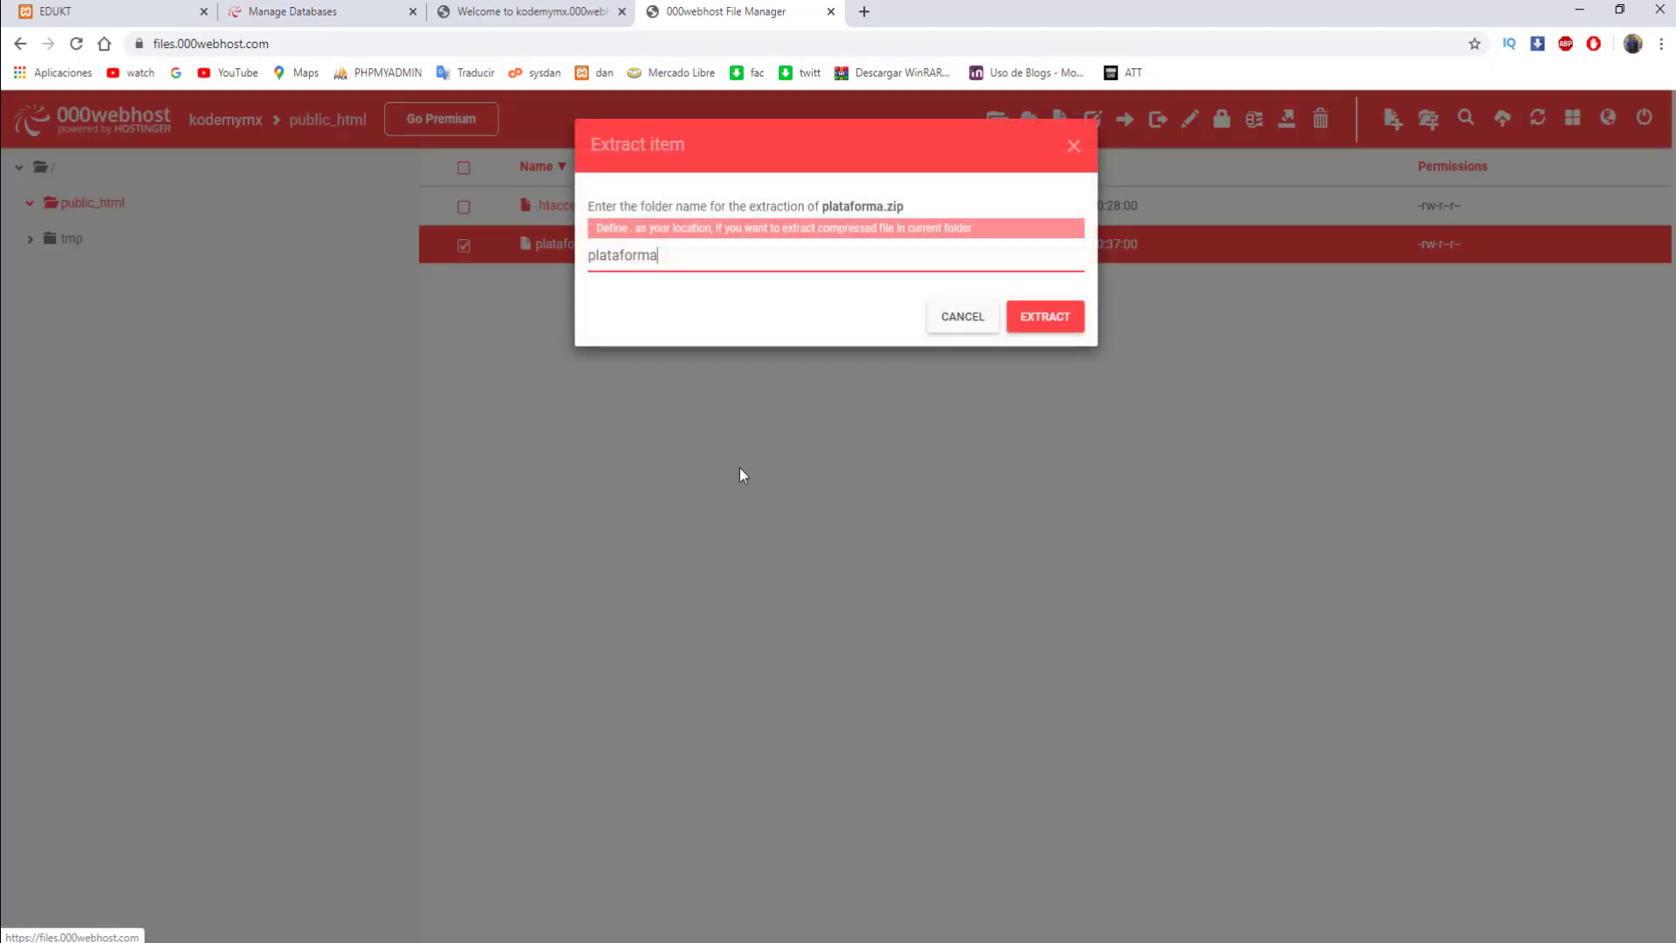
{"action": "left_click", "coordinate": [1061, 319]}
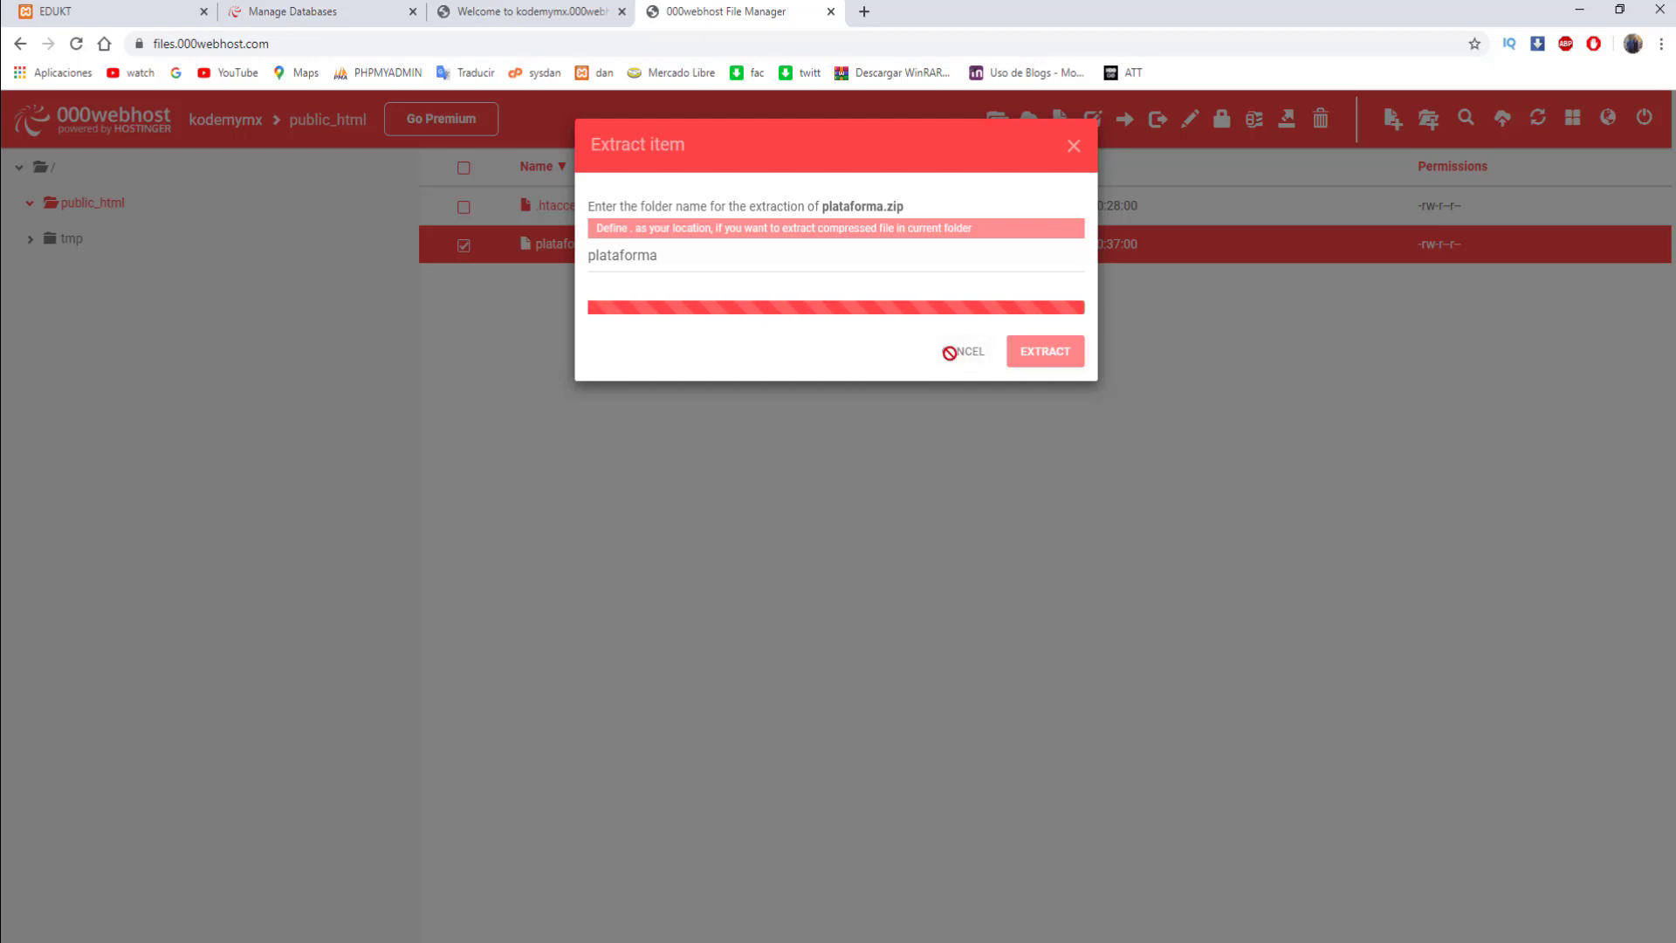
{"action": "left_click", "coordinate": [1053, 259]}
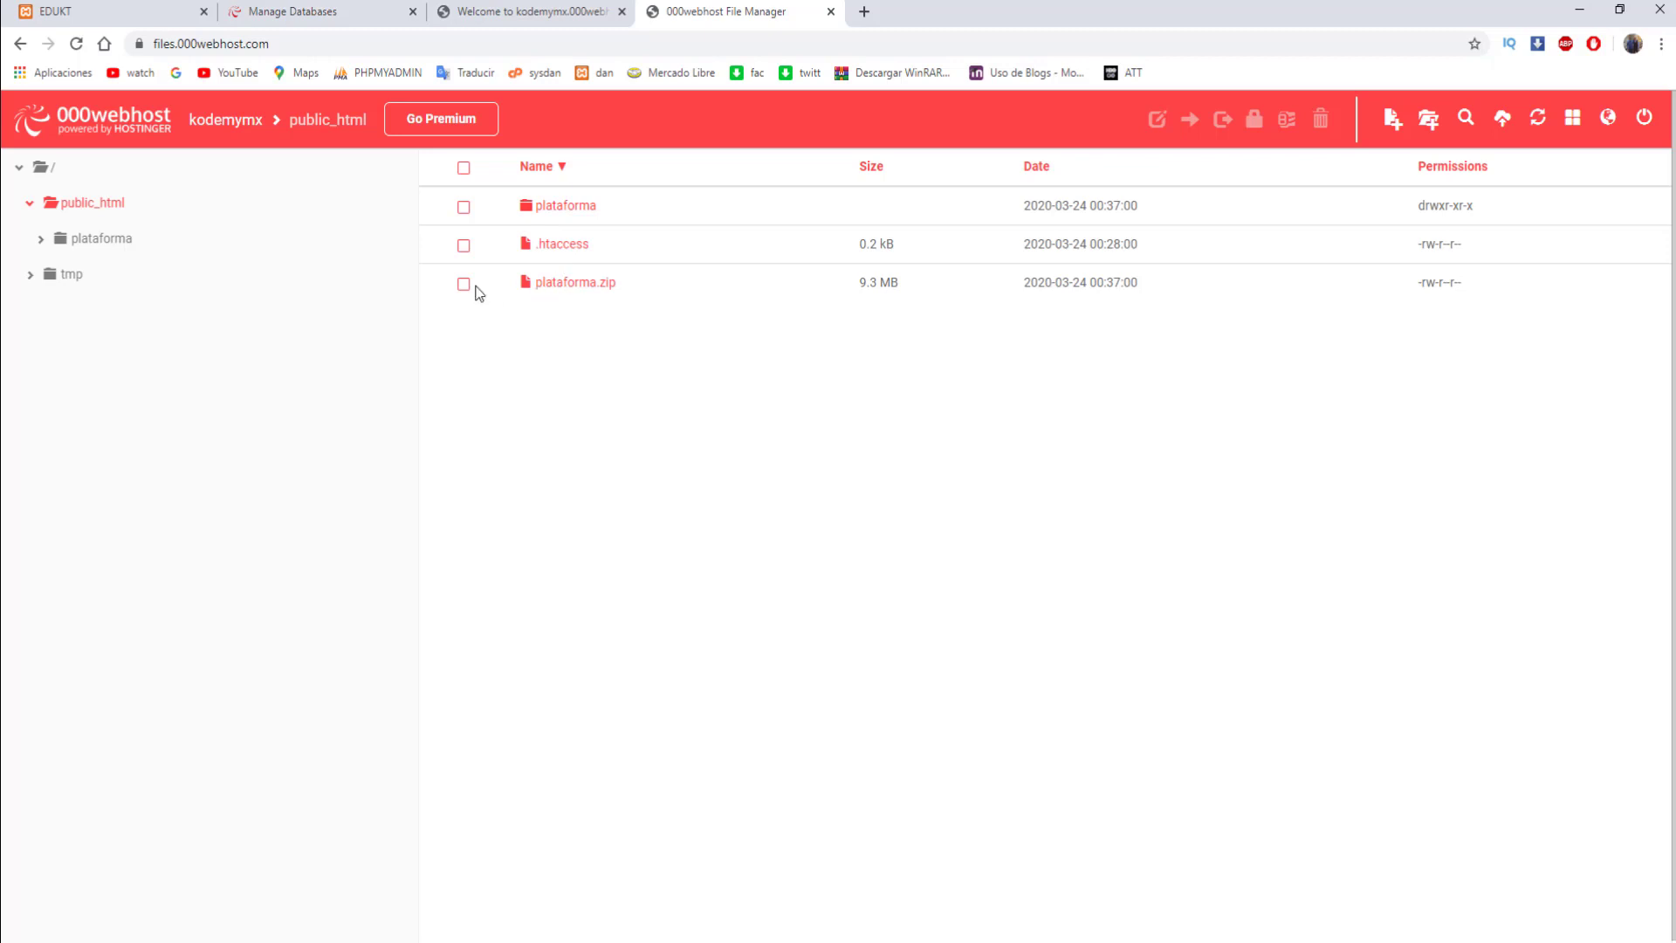
{"action": "left_click", "coordinate": [565, 208]}
{"action": "double_click", "coordinate": [564, 208]}
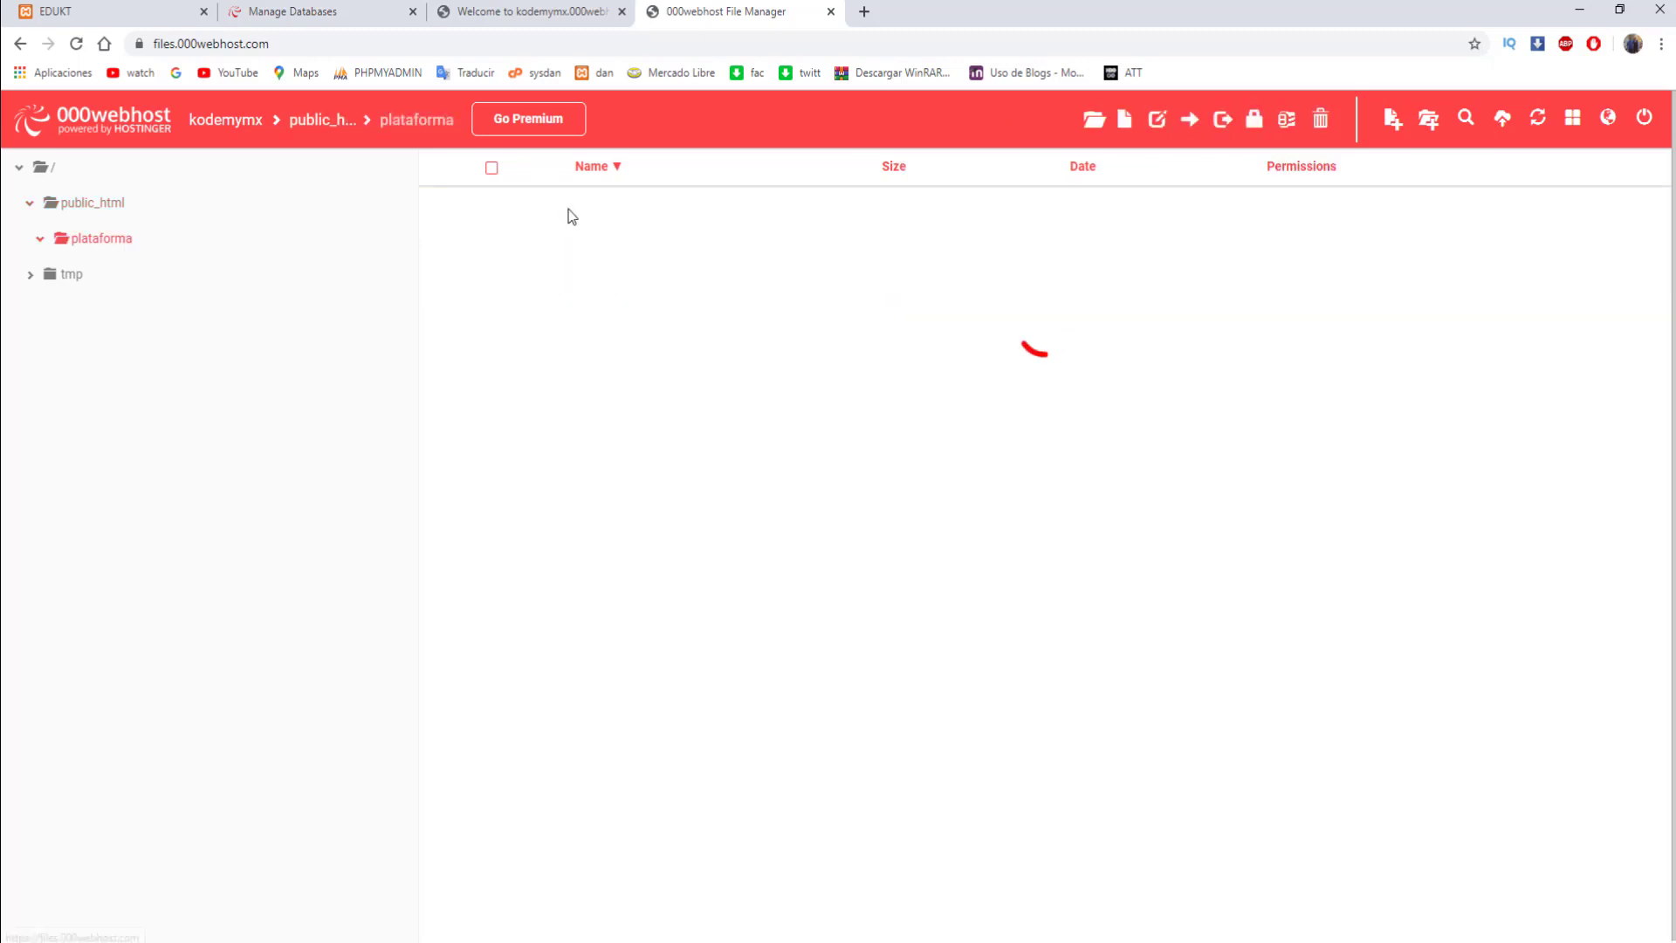
- Move all 34 items from plataforma up into public_html, then open public_html
{"action": "scroll", "coordinate": [590, 255], "scroll_direction": "down", "scroll_amount": 2}
{"action": "scroll", "coordinate": [475, 223], "scroll_direction": "up", "scroll_amount": 2}
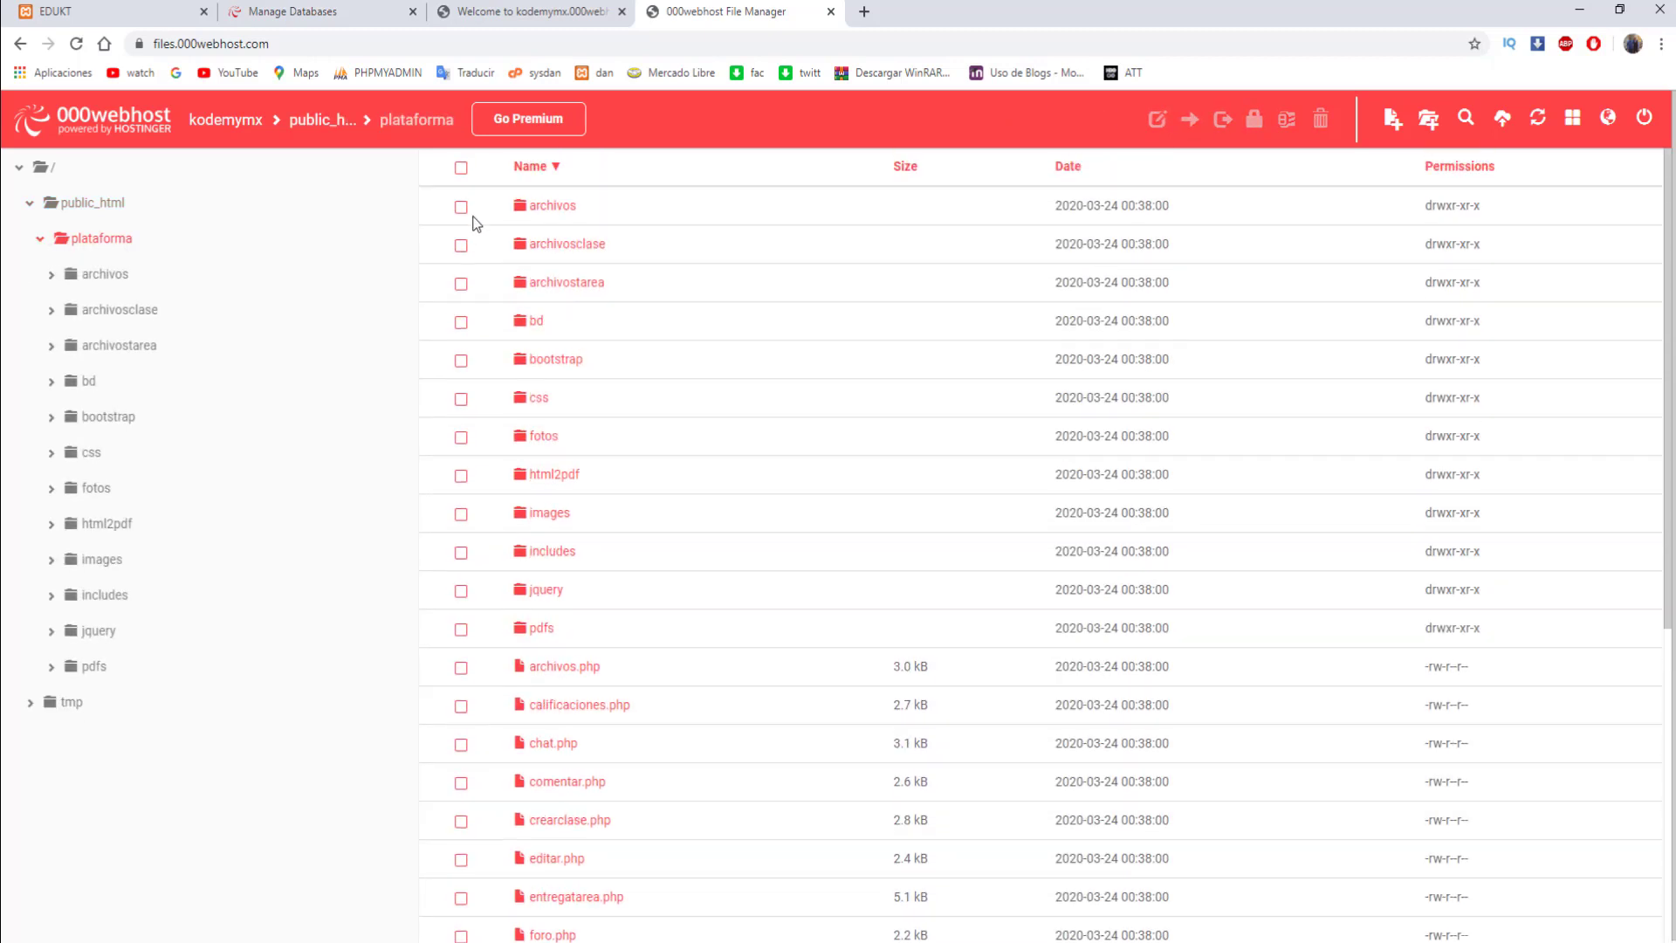
{"action": "left_click", "coordinate": [461, 168]}
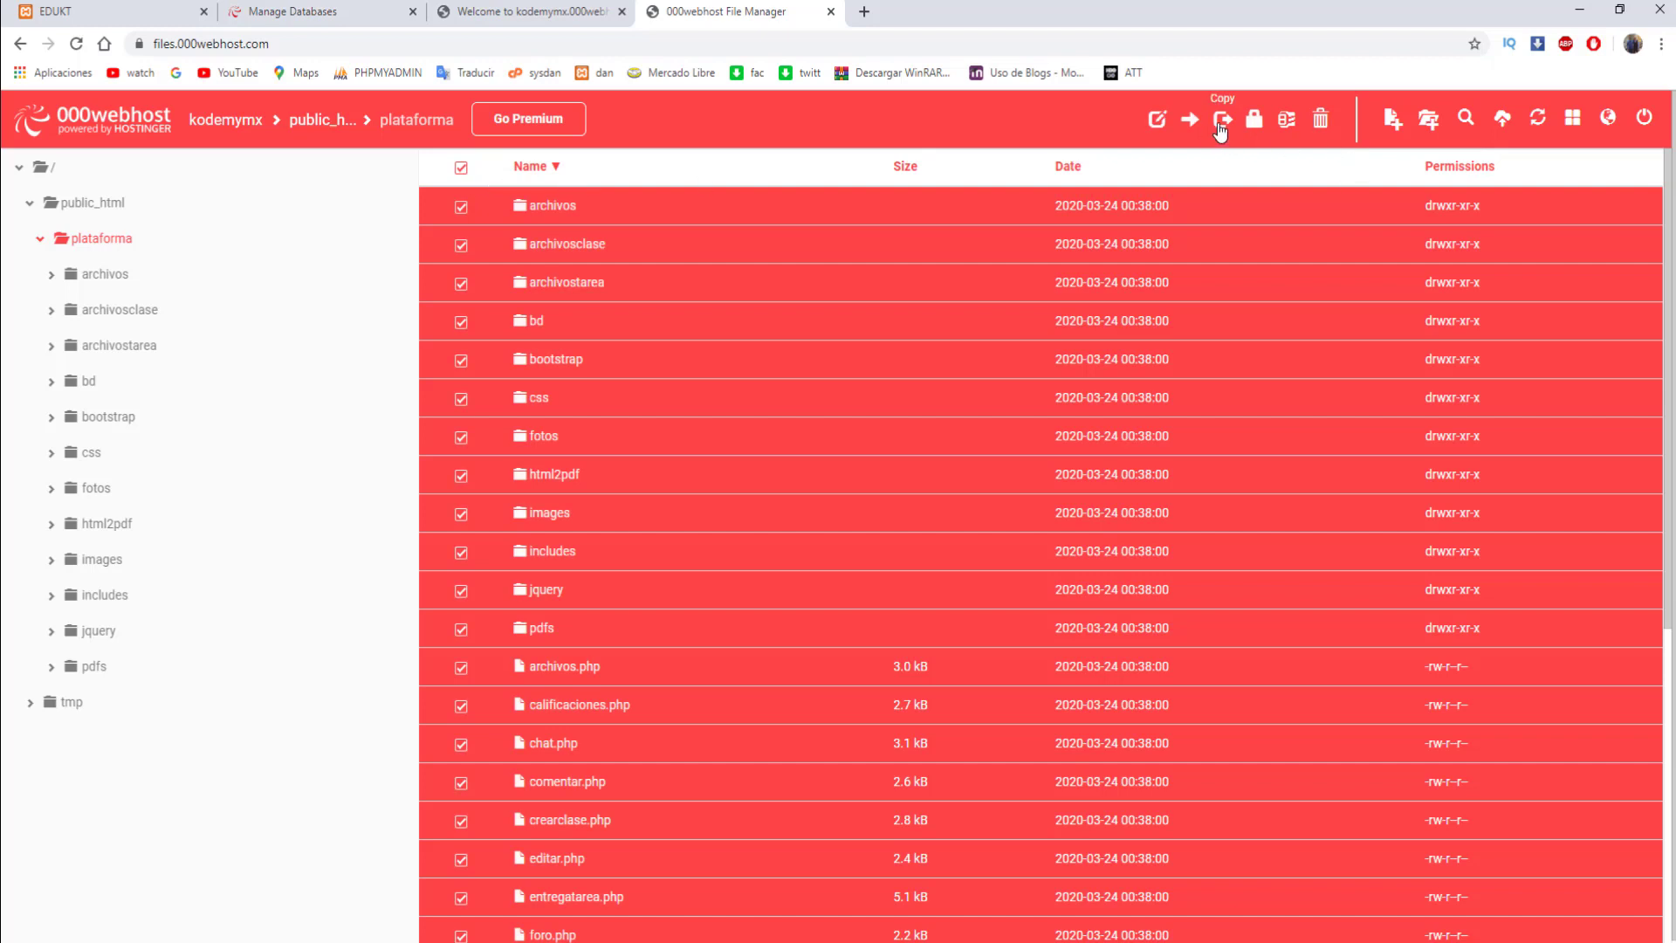
{"action": "left_click", "coordinate": [1189, 120]}
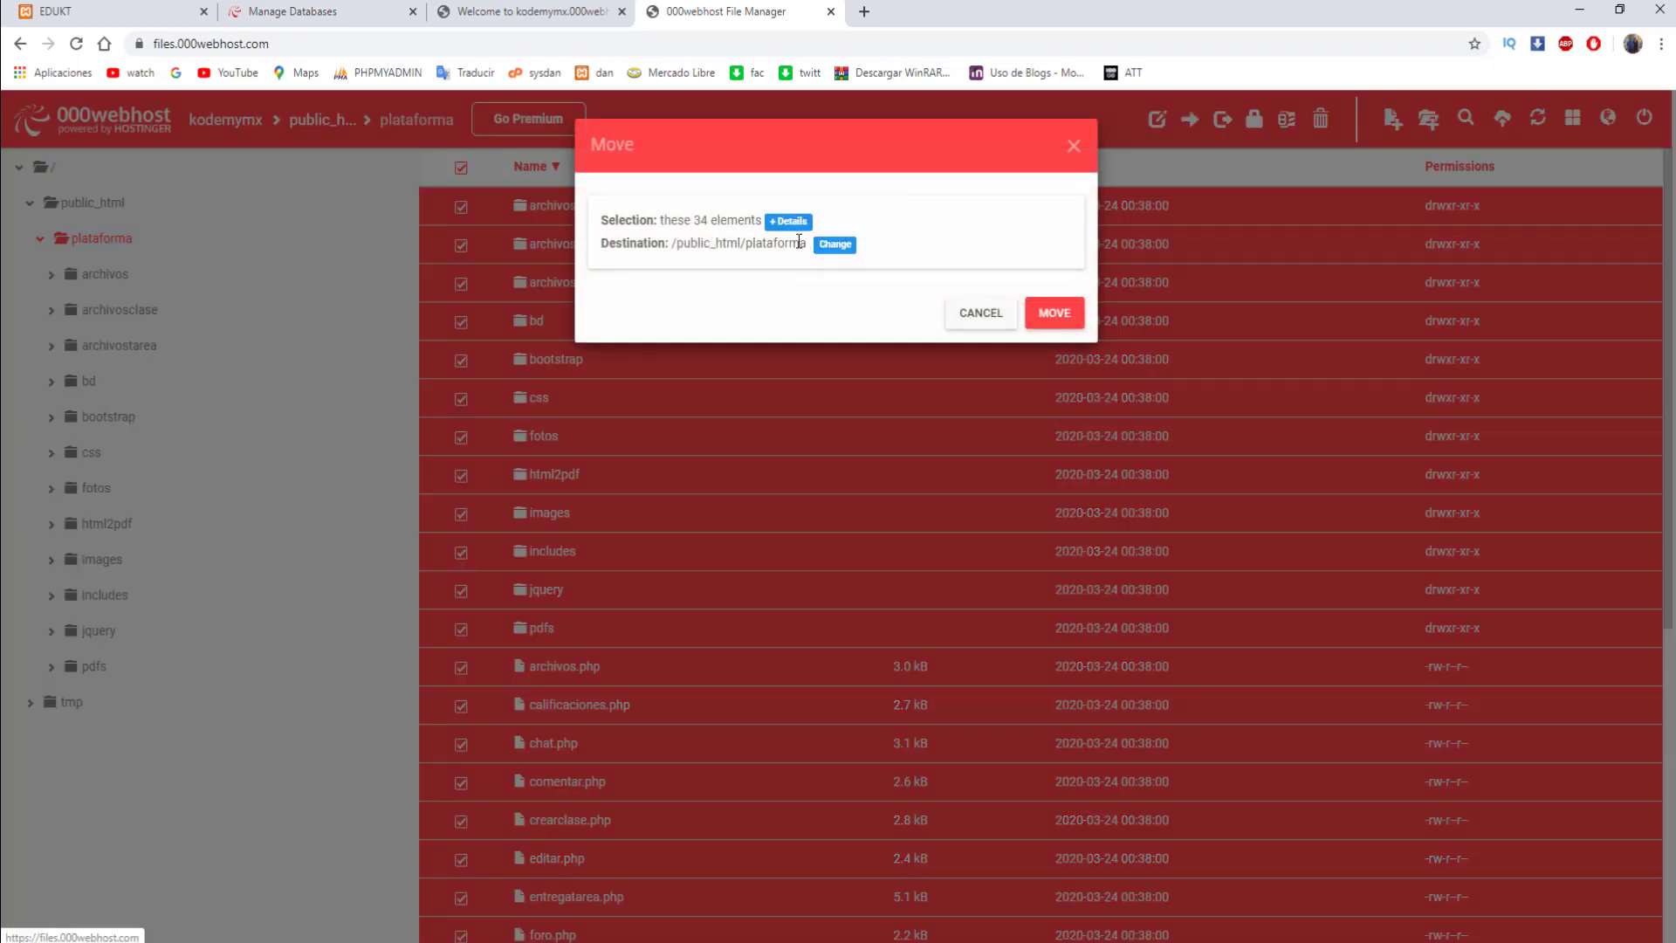
{"action": "left_click", "coordinate": [834, 245]}
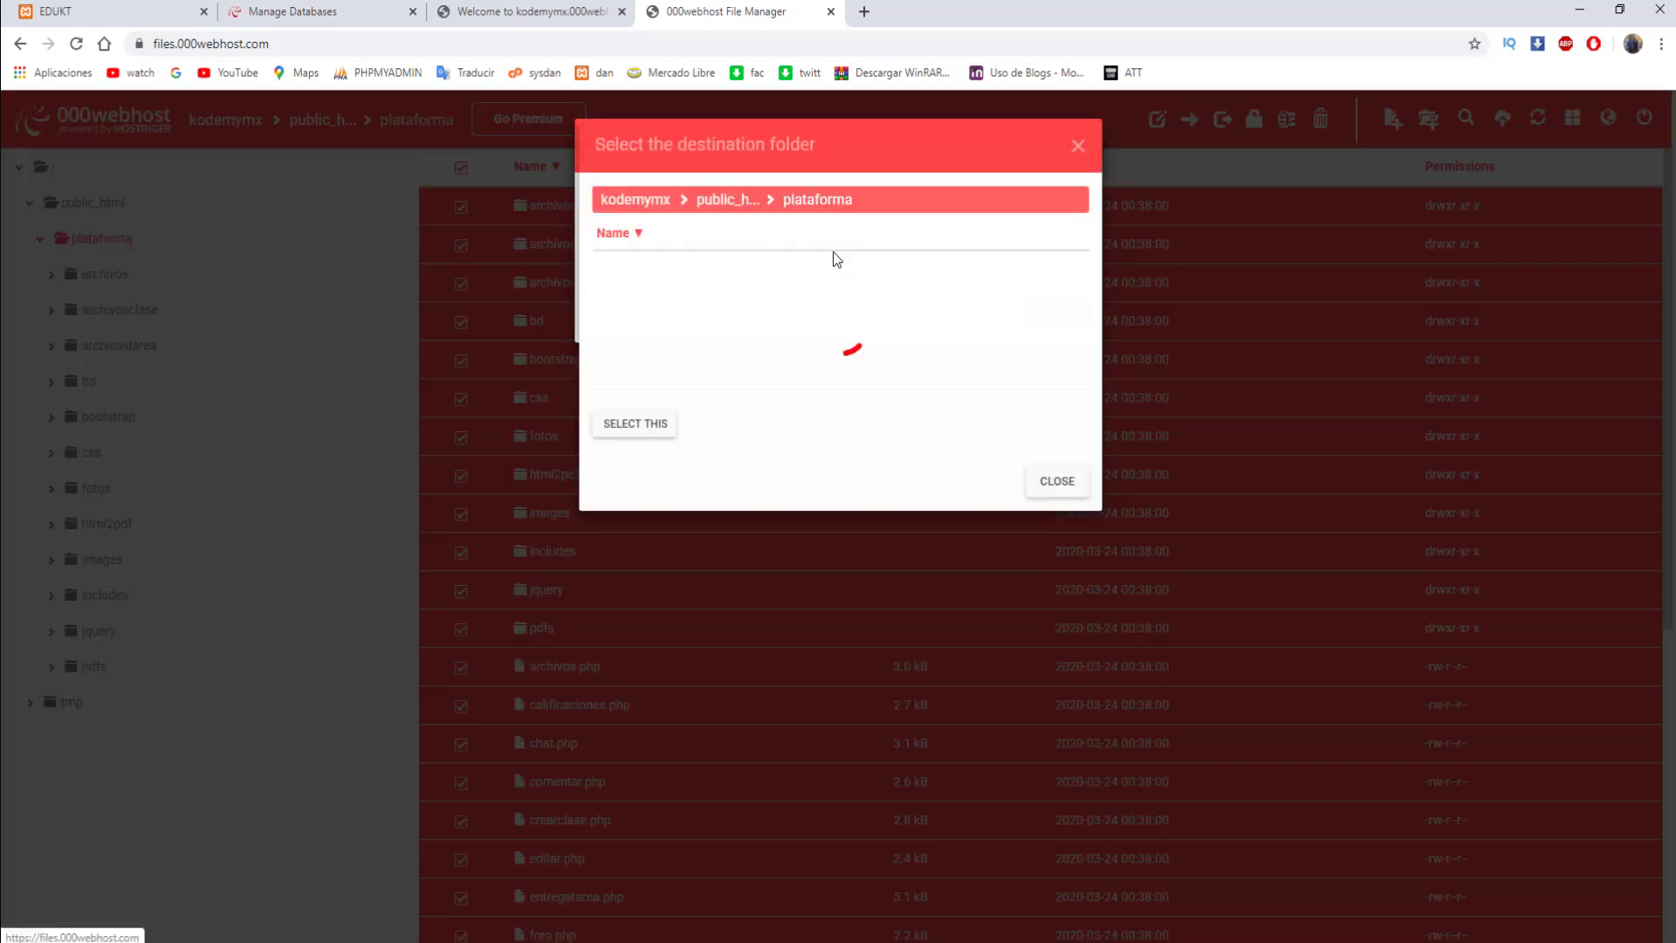
{"action": "left_click", "coordinate": [755, 200]}
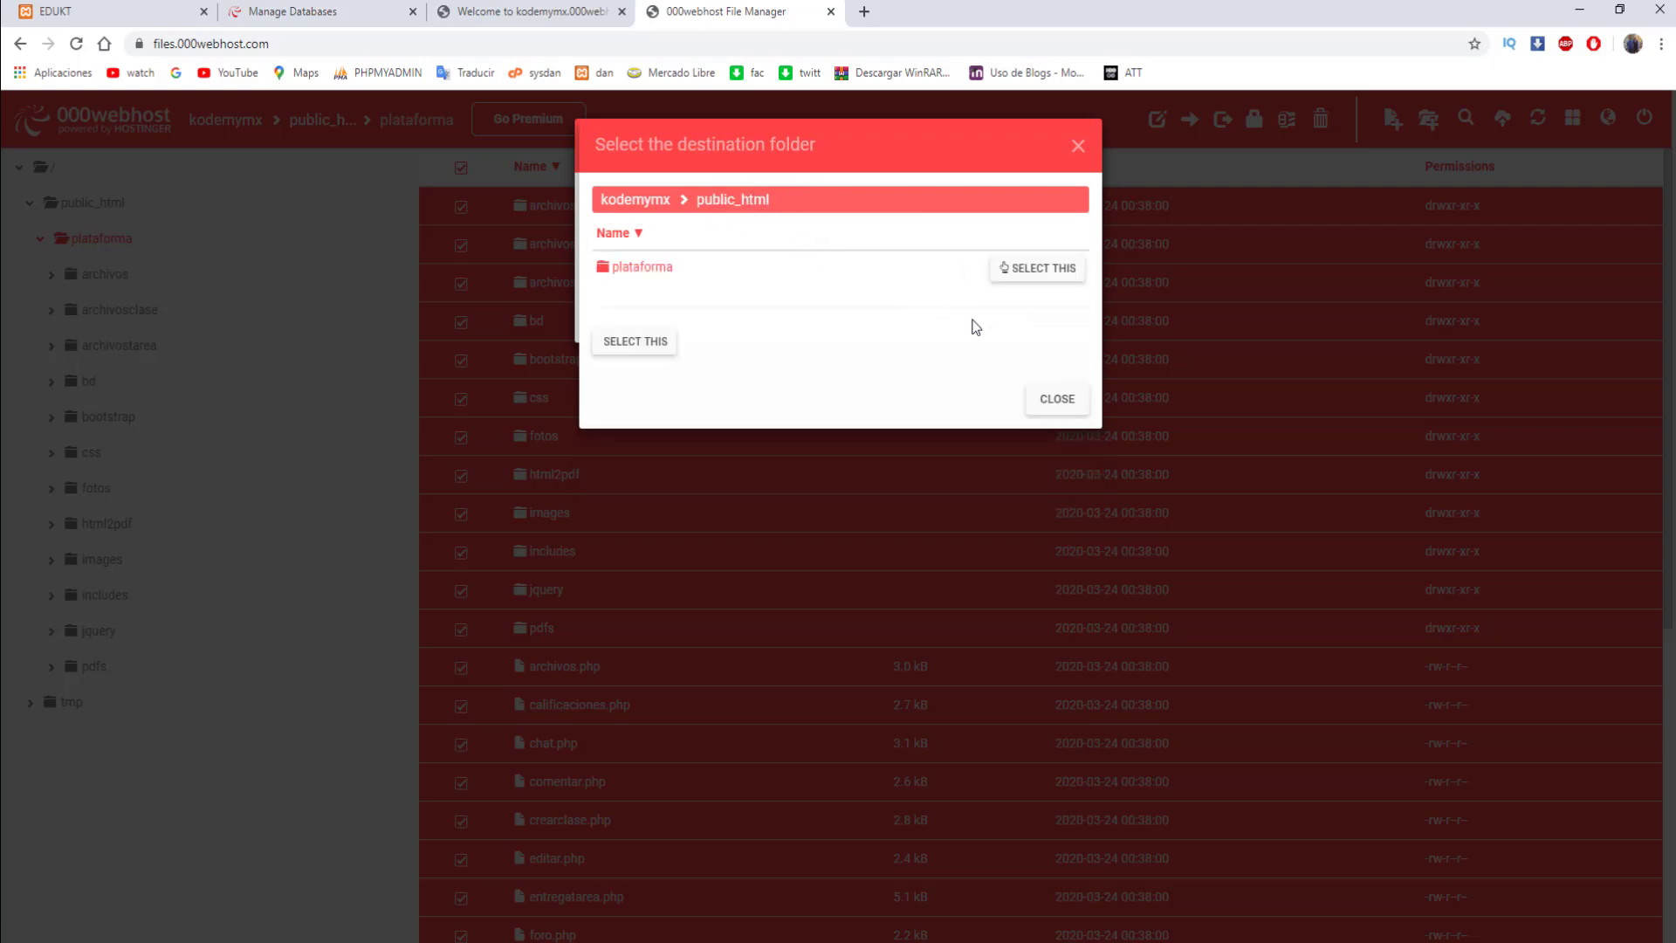
{"action": "left_click", "coordinate": [647, 343]}
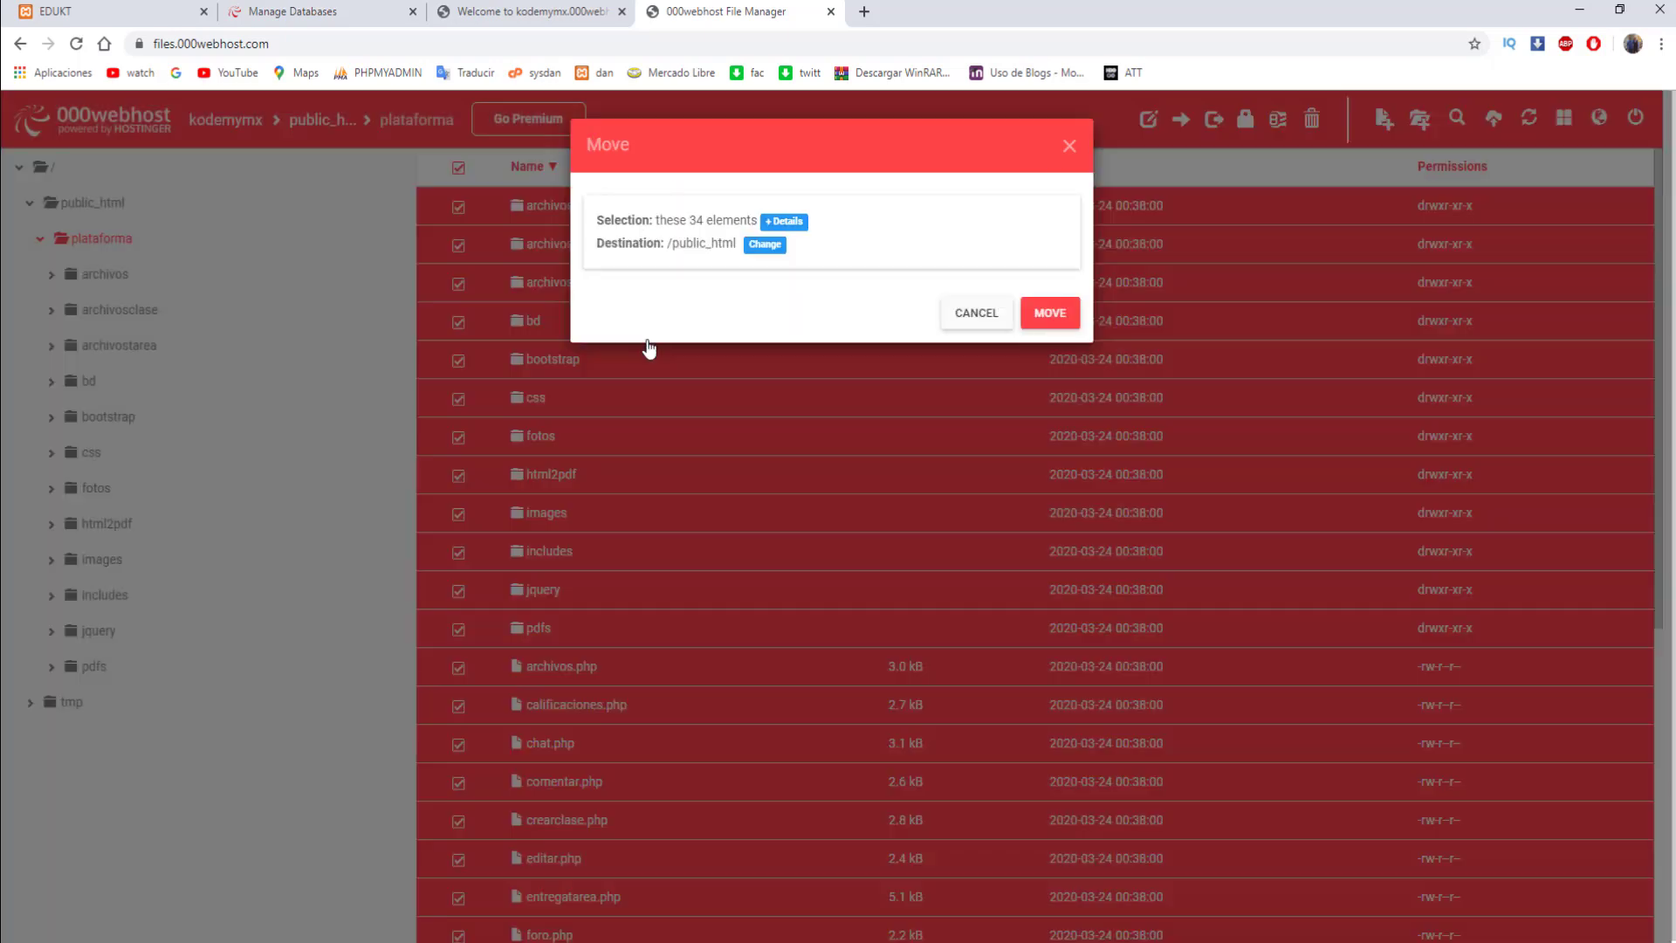
{"action": "left_click", "coordinate": [1050, 313]}
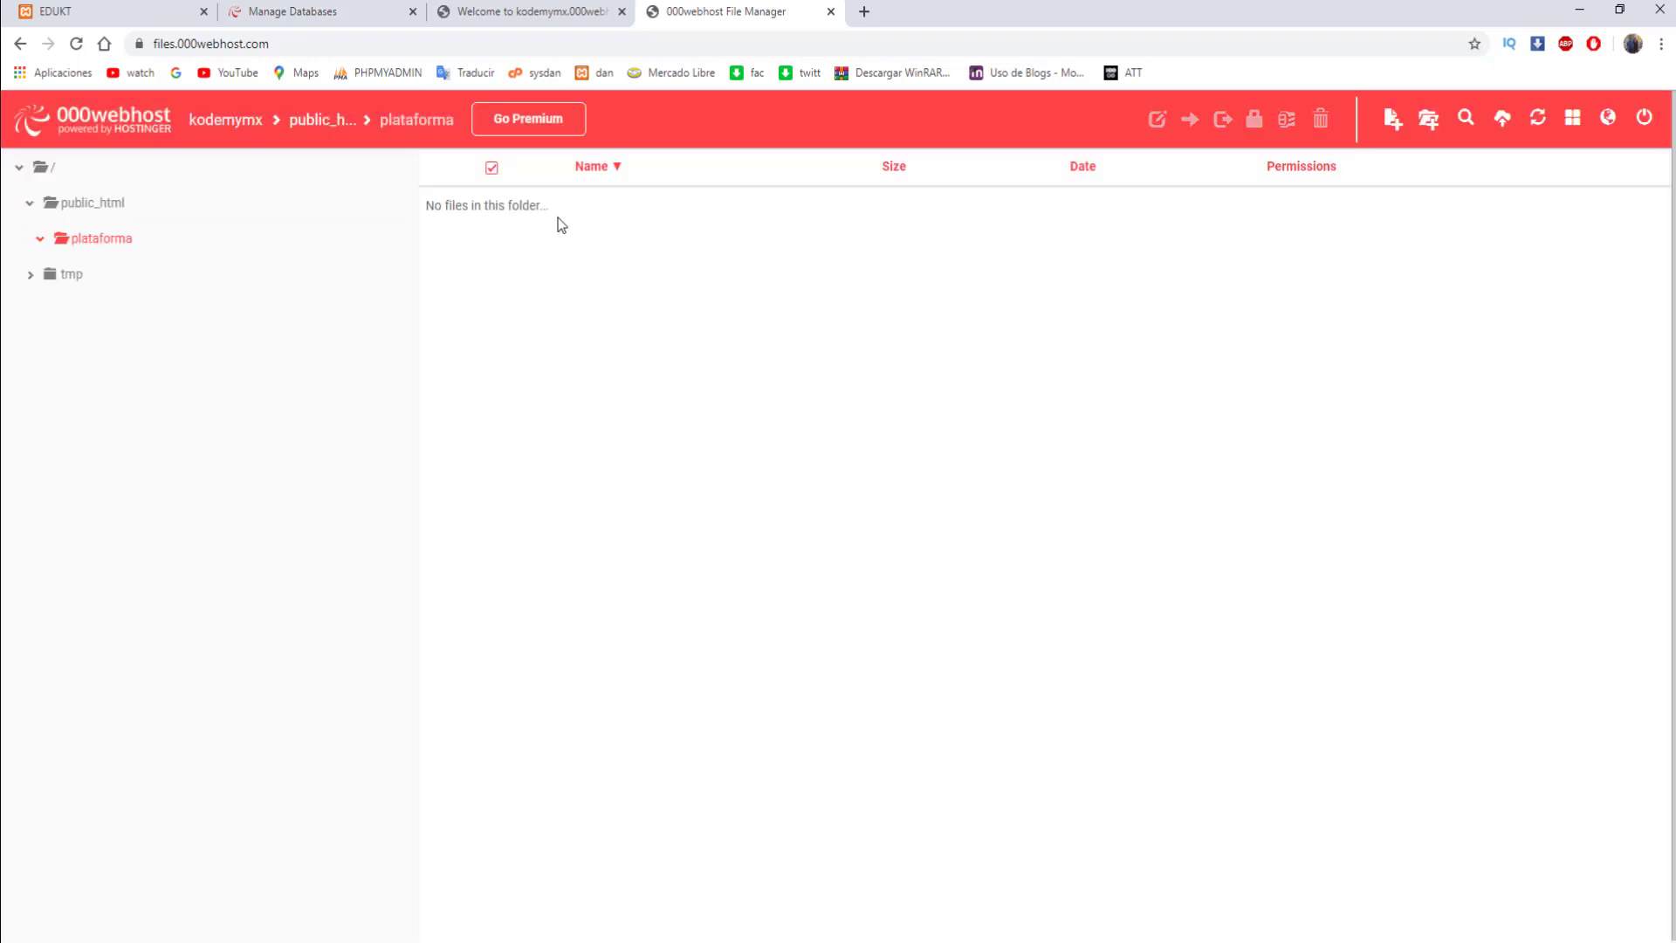
{"action": "left_click", "coordinate": [92, 202]}
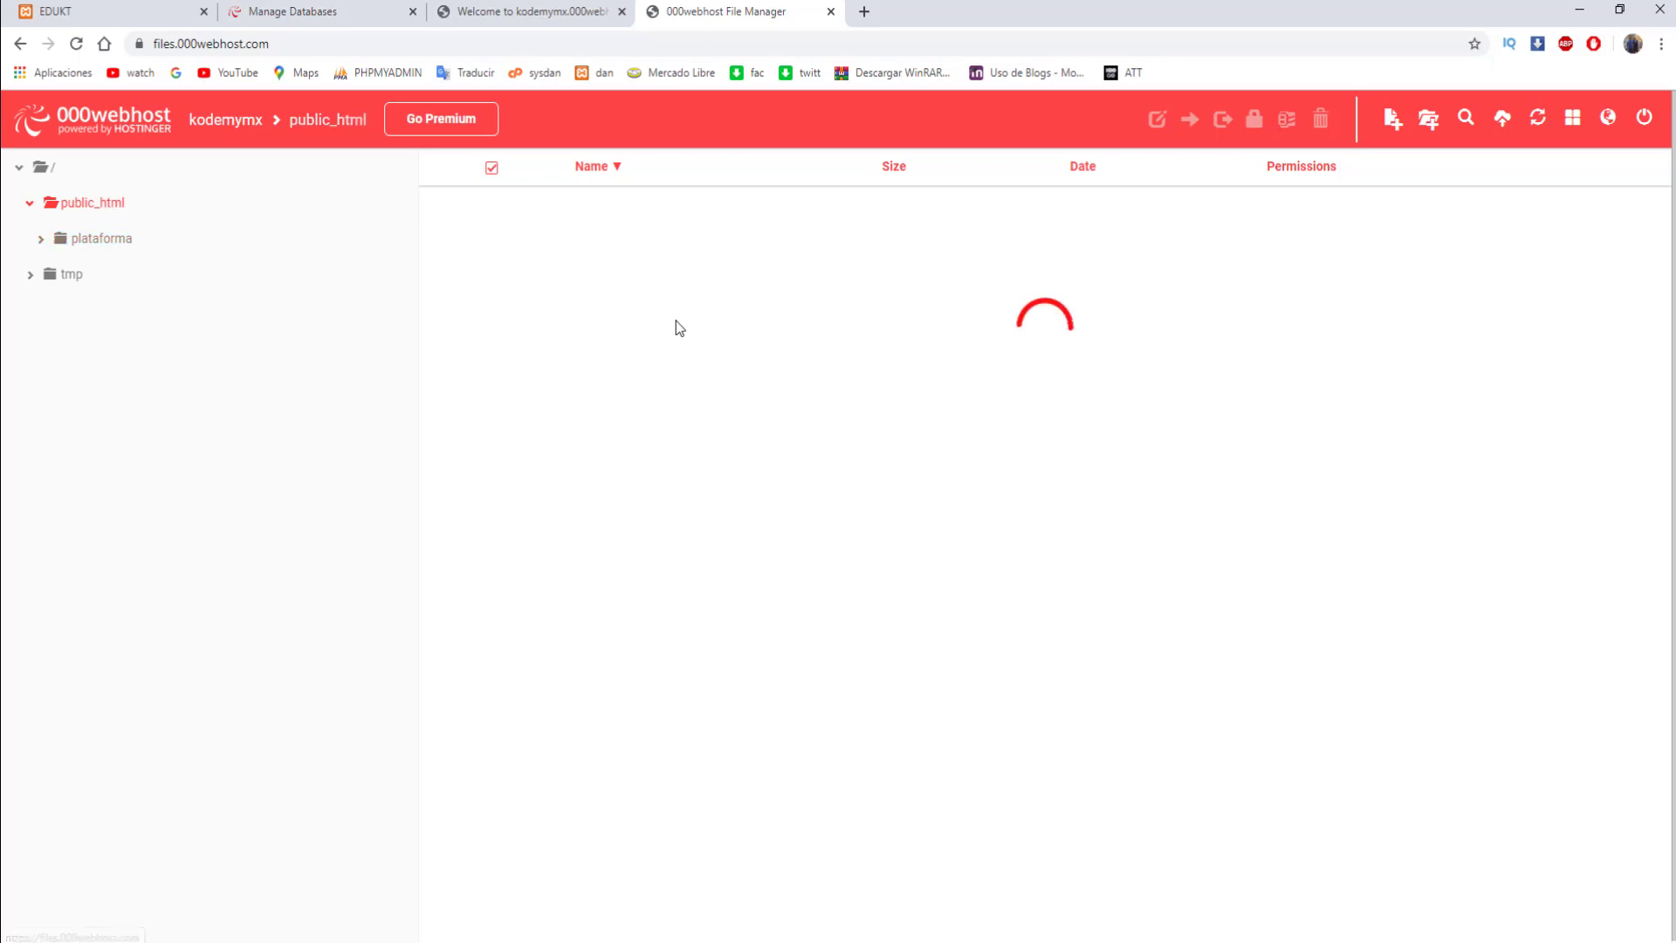
- Reload the live kodemymx site, which now shows the EDUKT homepage with mysqli_connect warnings
{"action": "scroll", "coordinate": [677, 370], "scroll_direction": "down", "scroll_amount": 5}
{"action": "left_click", "coordinate": [532, 12]}
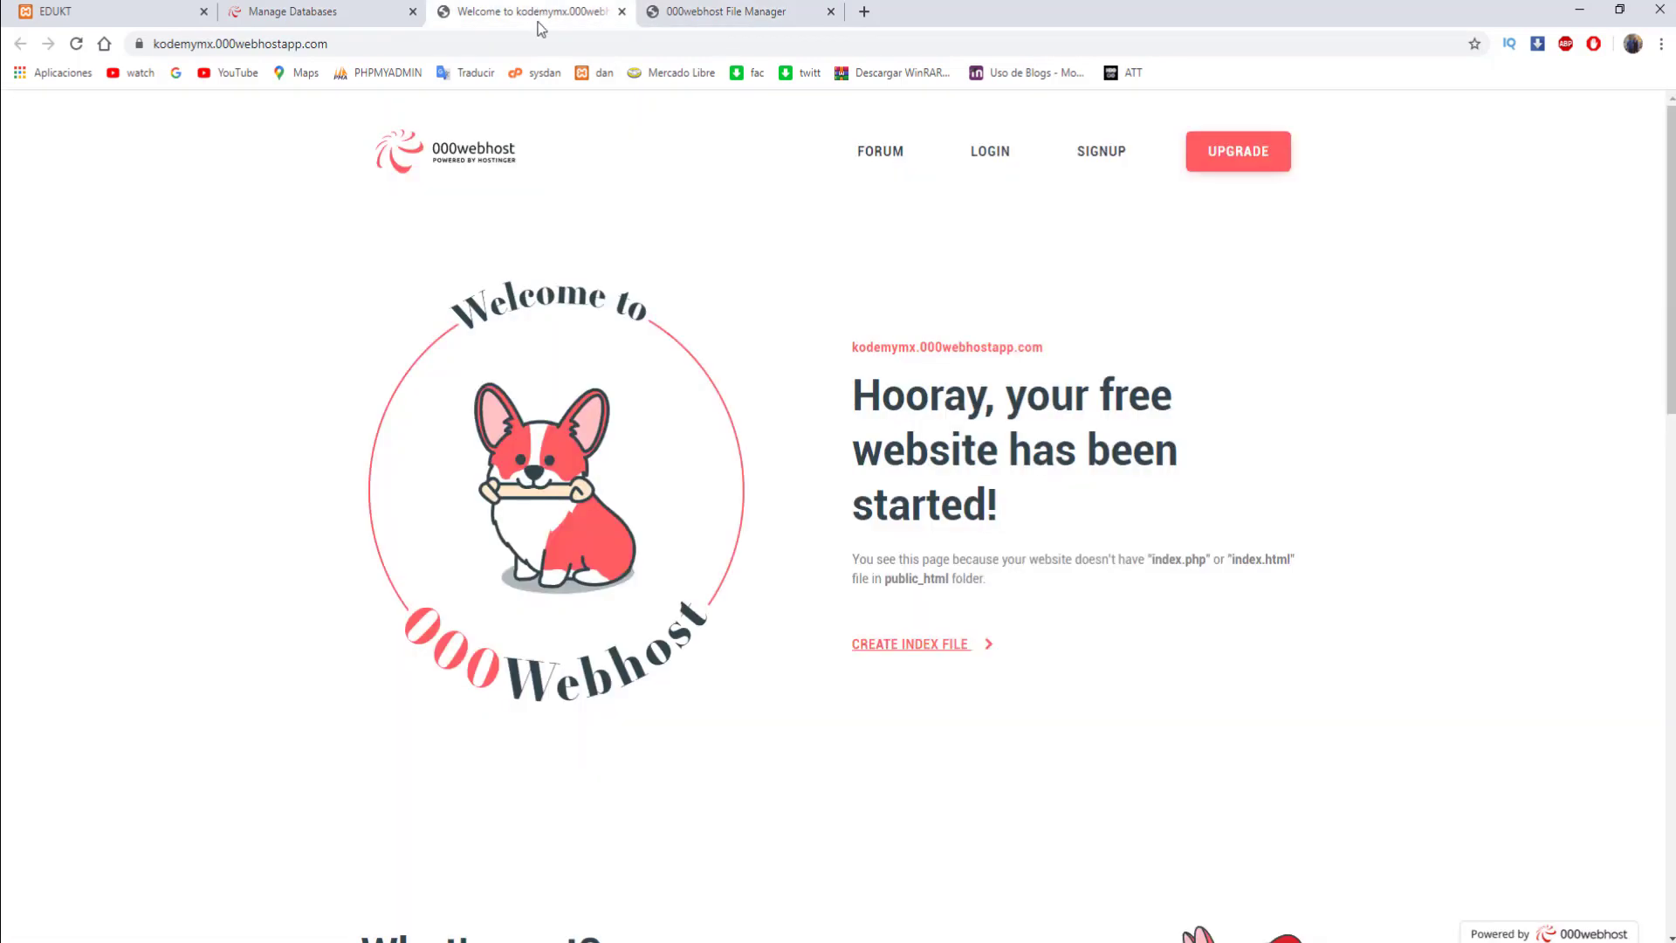
{"action": "left_click", "coordinate": [426, 43]}
{"action": "key", "text": "Return"}
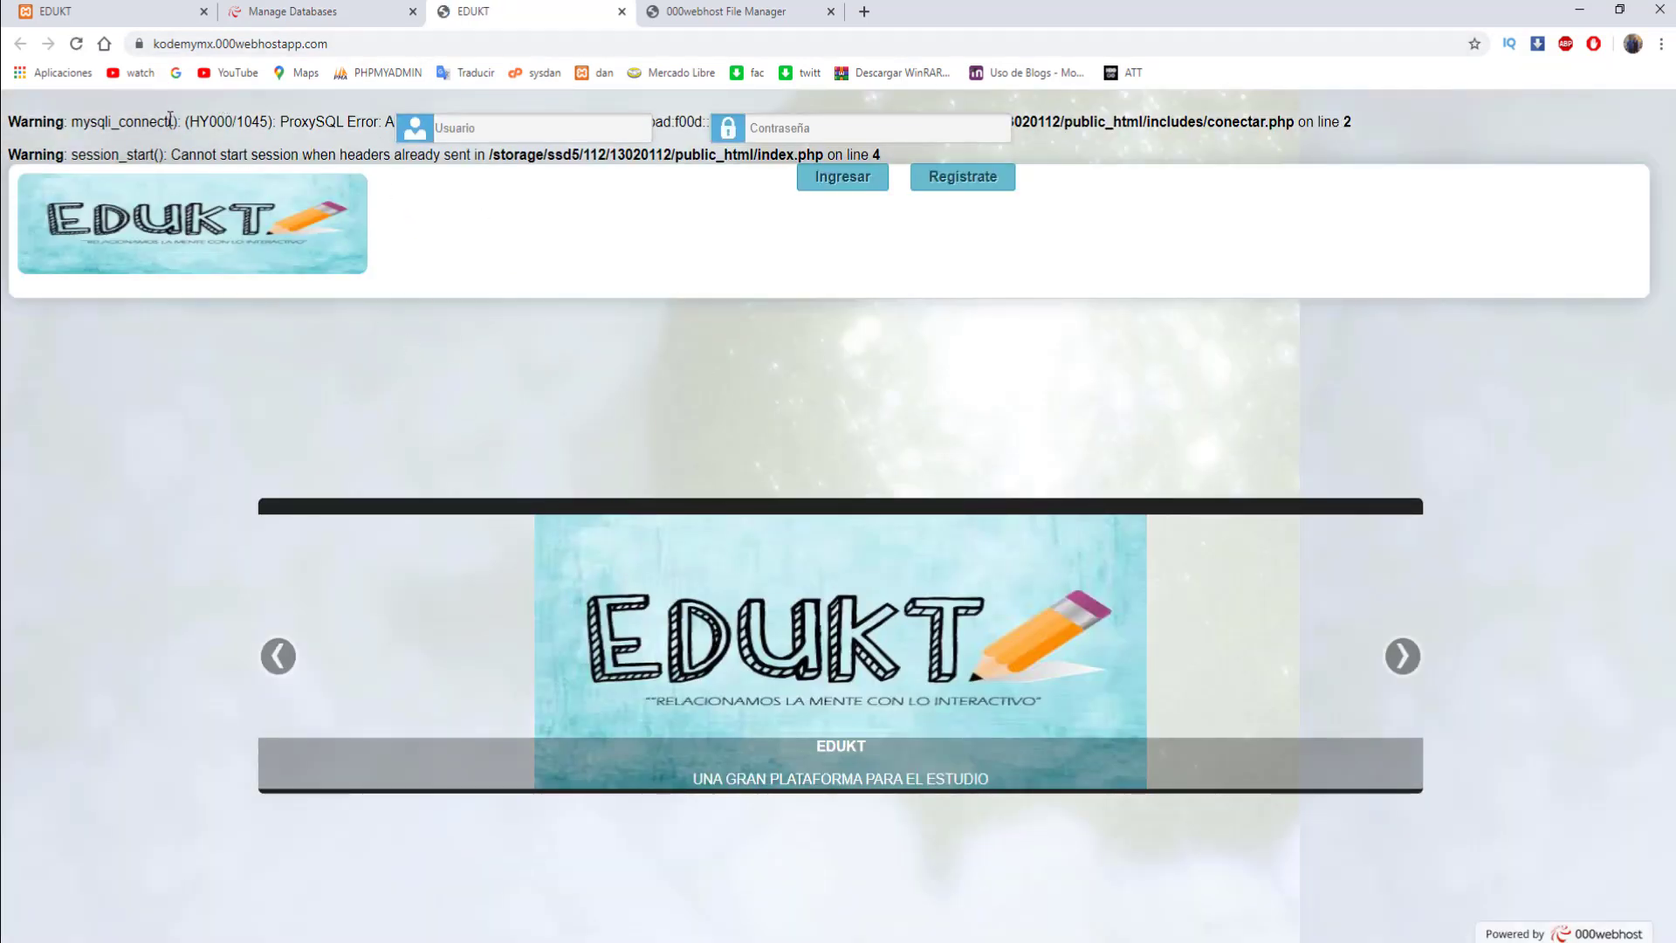
- Select the includes folder in the public_html file list
{"action": "left_click", "coordinate": [753, 12]}
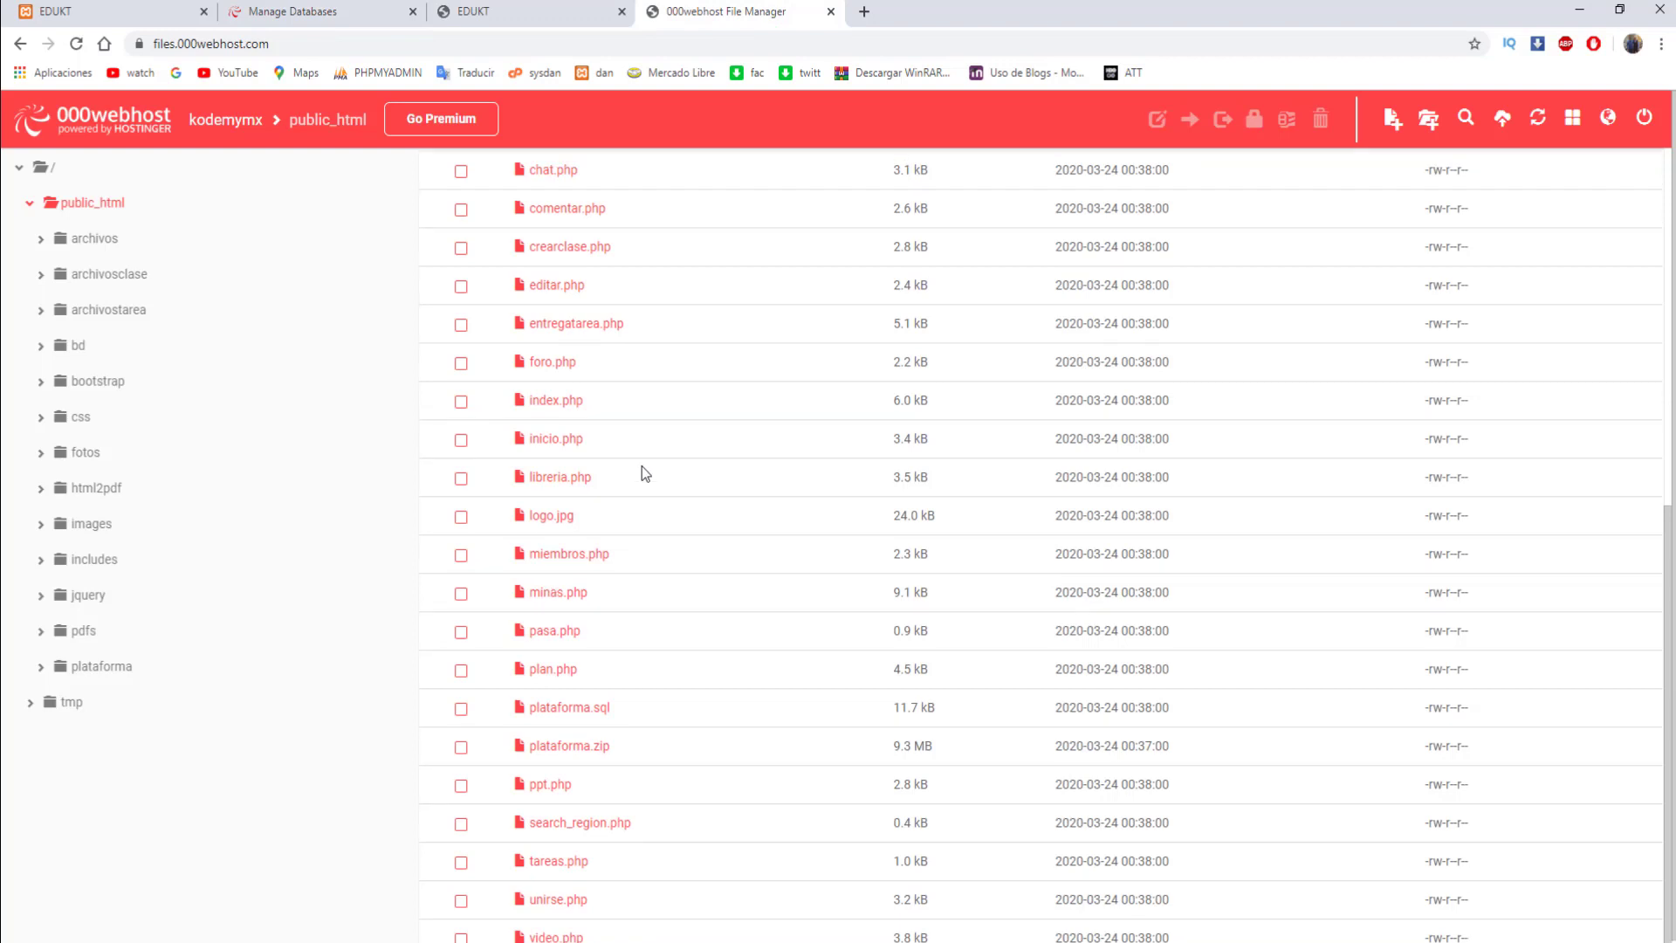
{"action": "scroll", "coordinate": [642, 471], "scroll_direction": "up", "scroll_amount": 8}
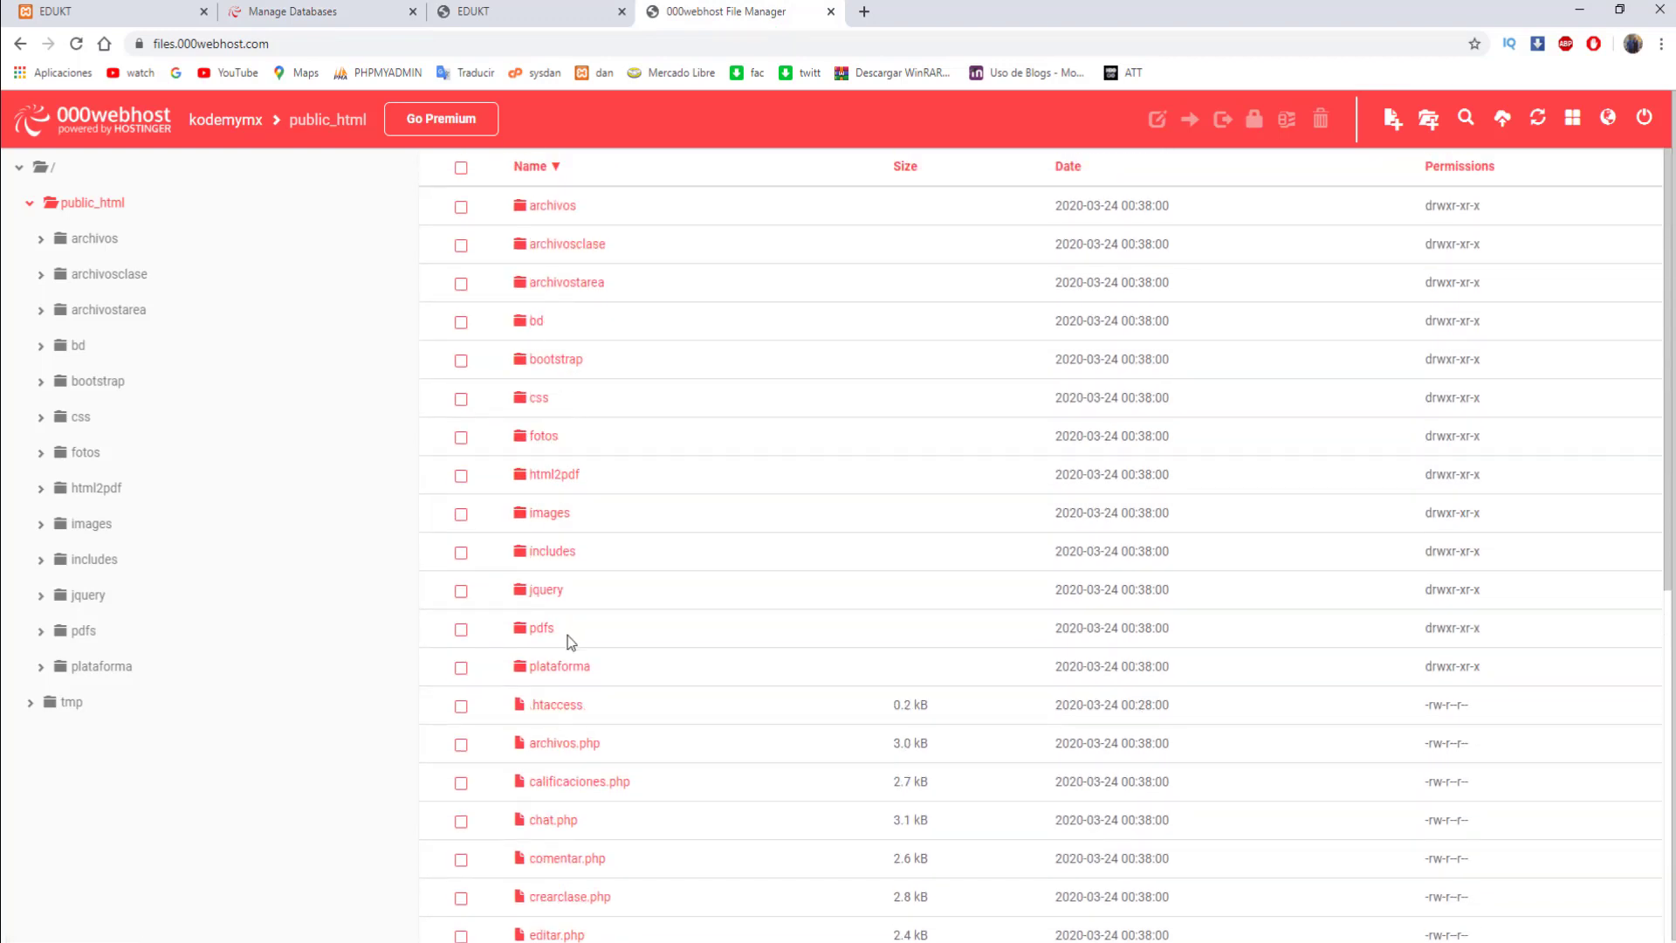
{"action": "left_click", "coordinate": [564, 563]}
- Edit includes/conectar.php, replacing database name plataforma with id13020112_plataforma
{"action": "double_click", "coordinate": [566, 553]}
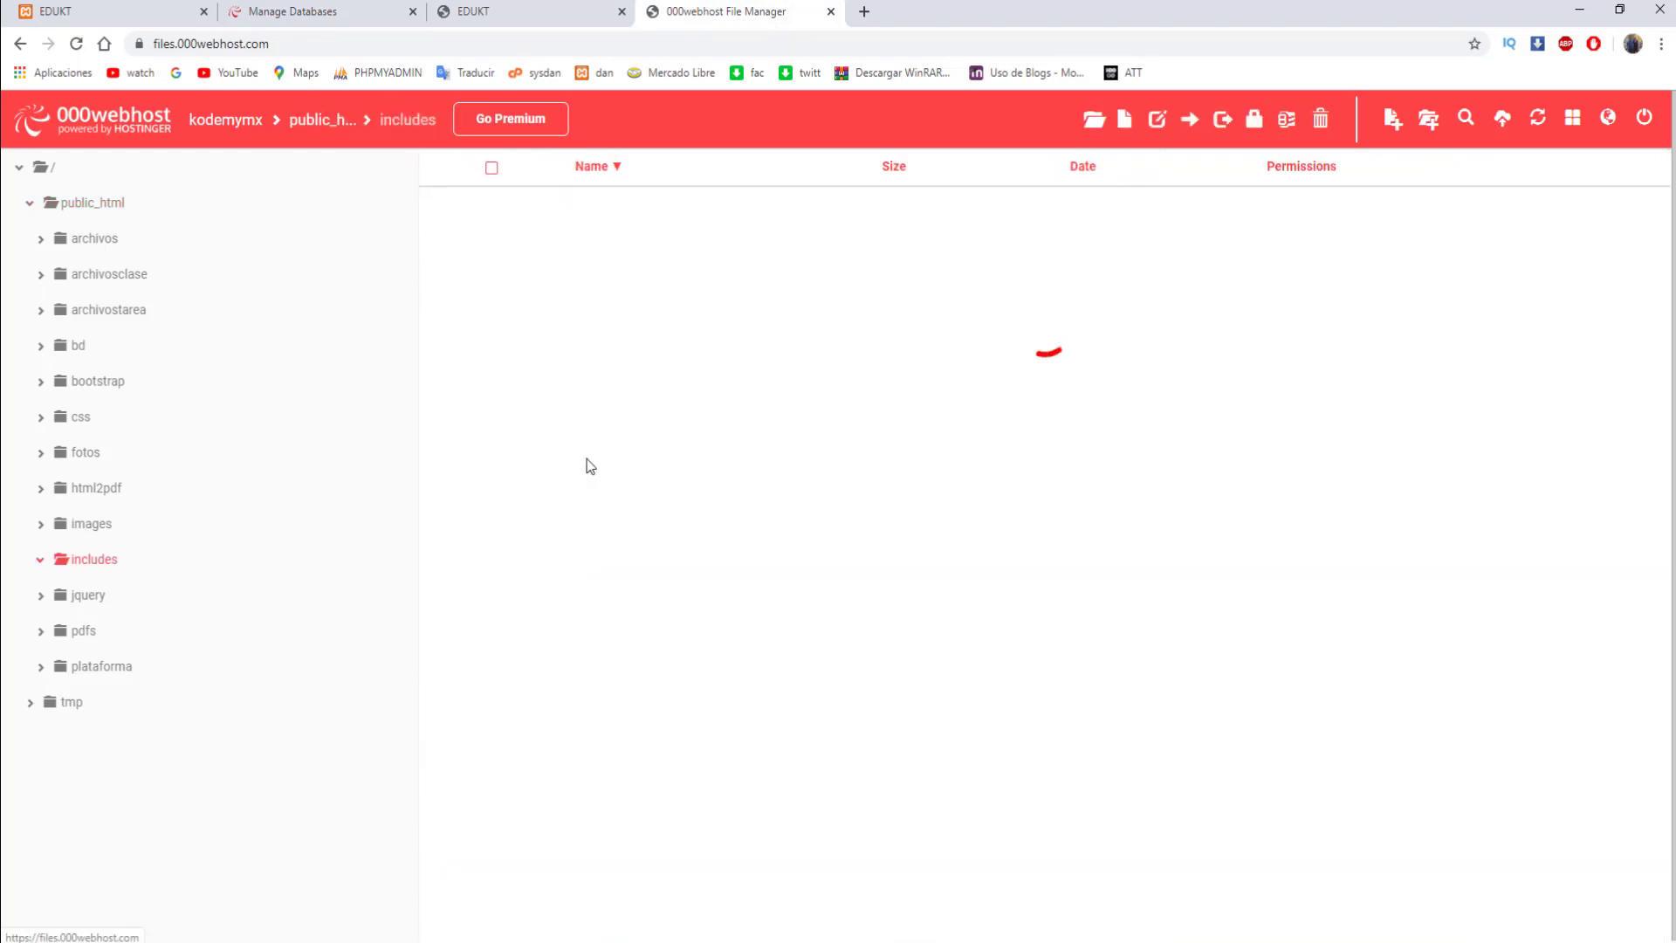
{"action": "left_click", "coordinate": [576, 249]}
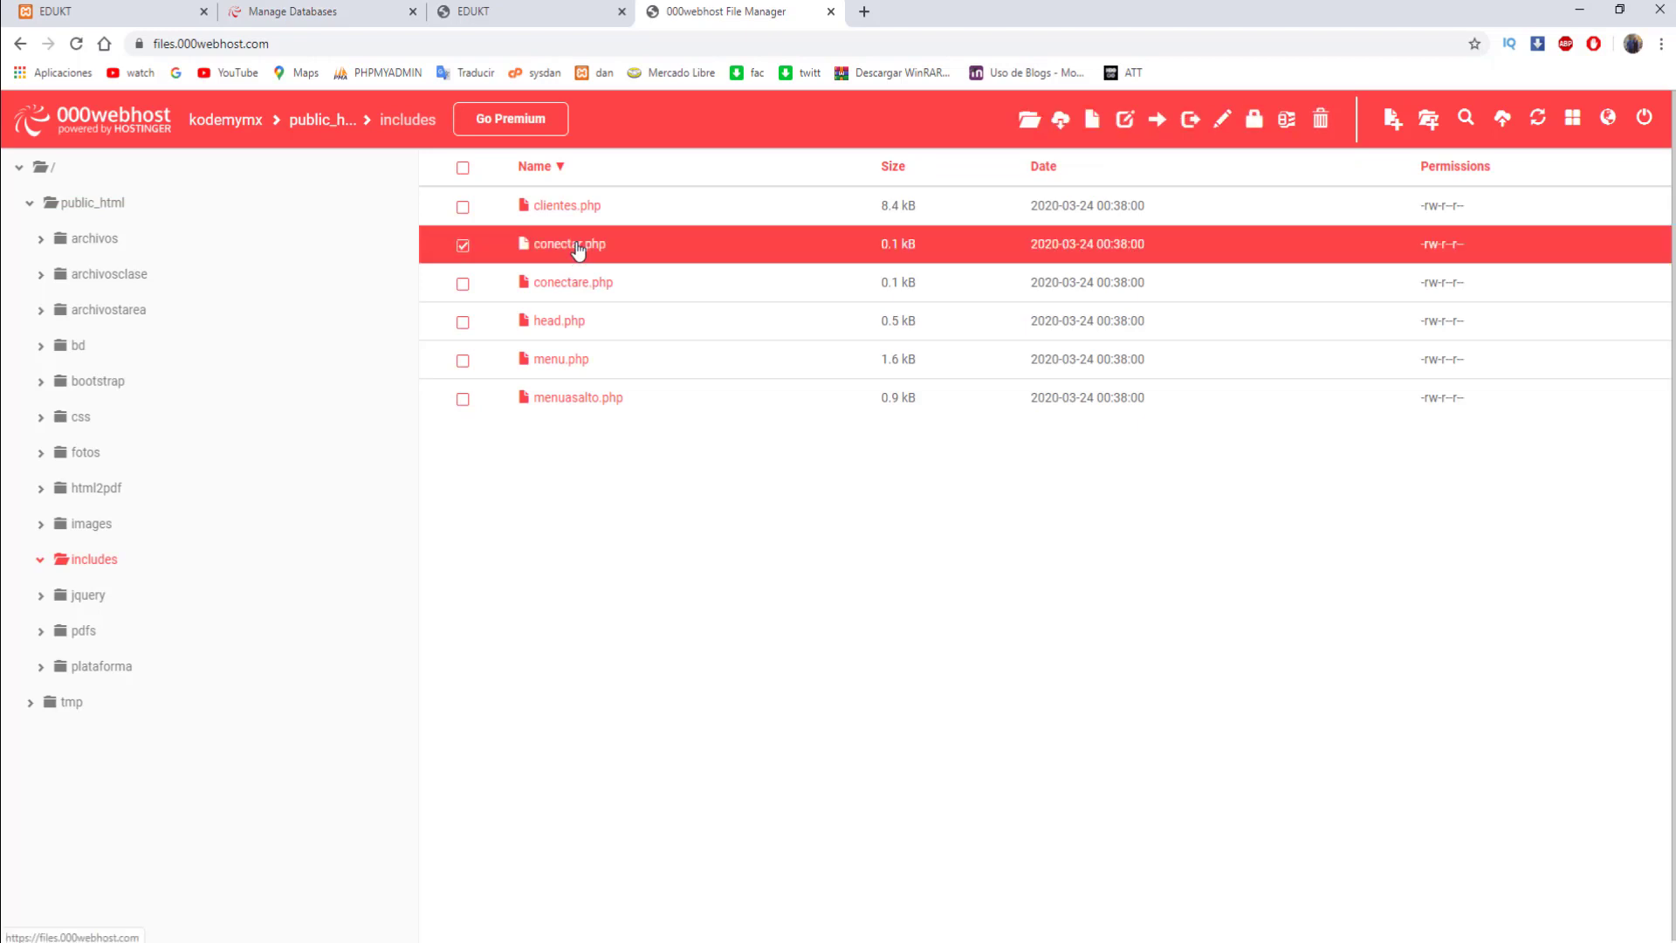
{"action": "right_click", "coordinate": [577, 248]}
{"action": "left_click", "coordinate": [638, 467]}
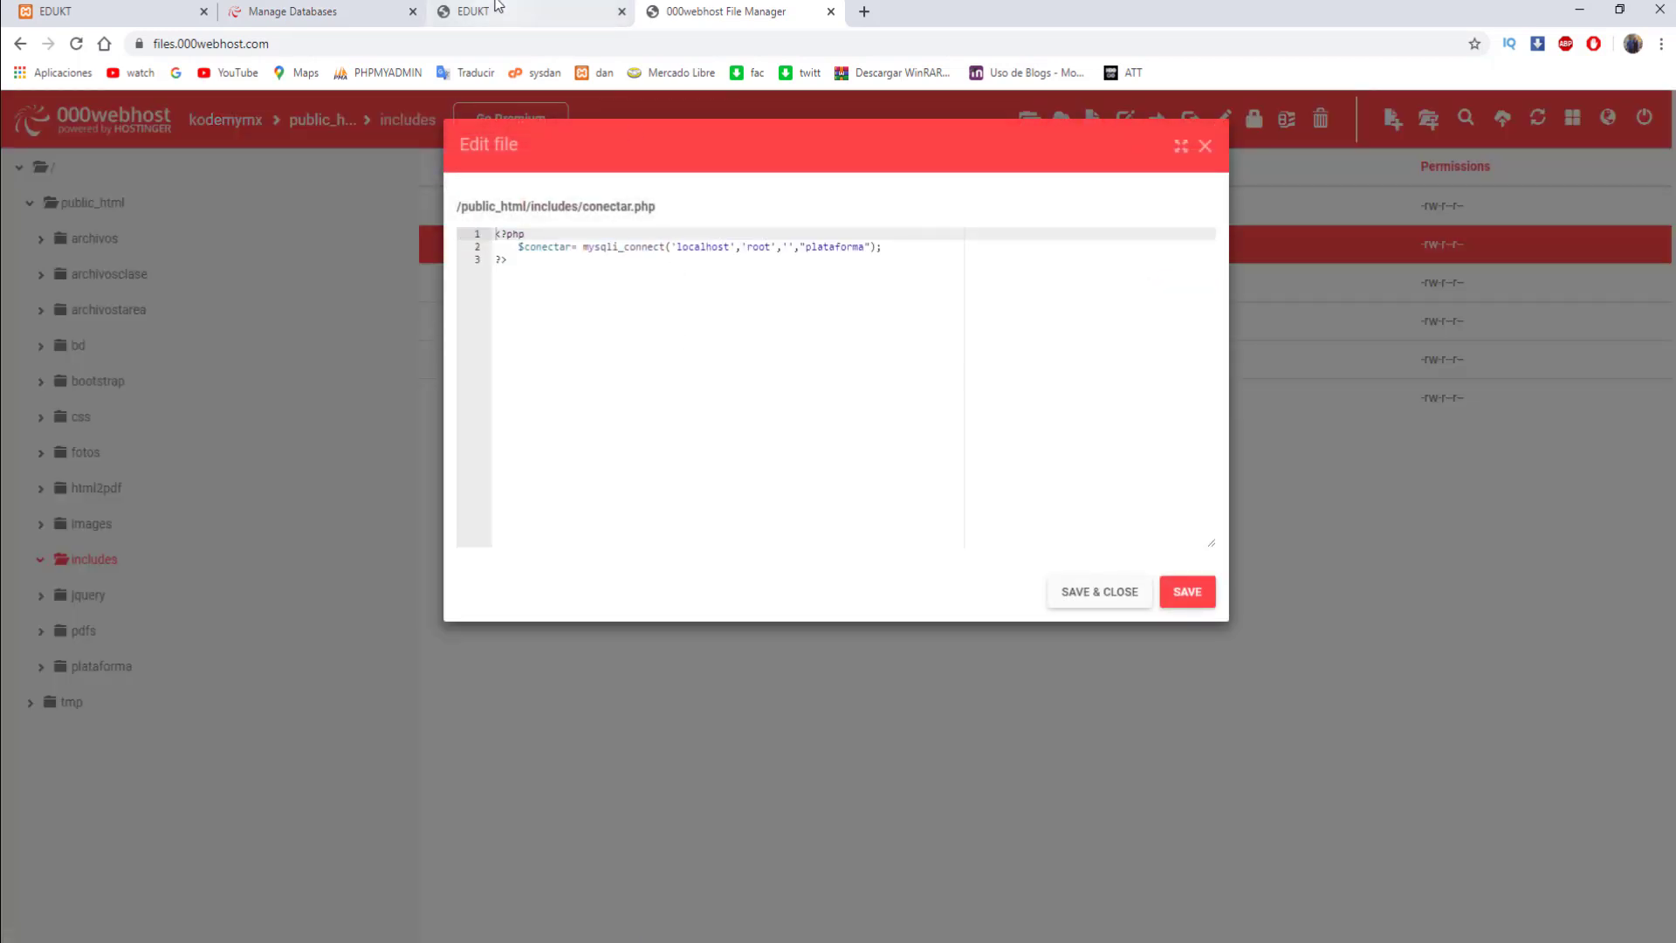
{"action": "left_click", "coordinate": [264, 7]}
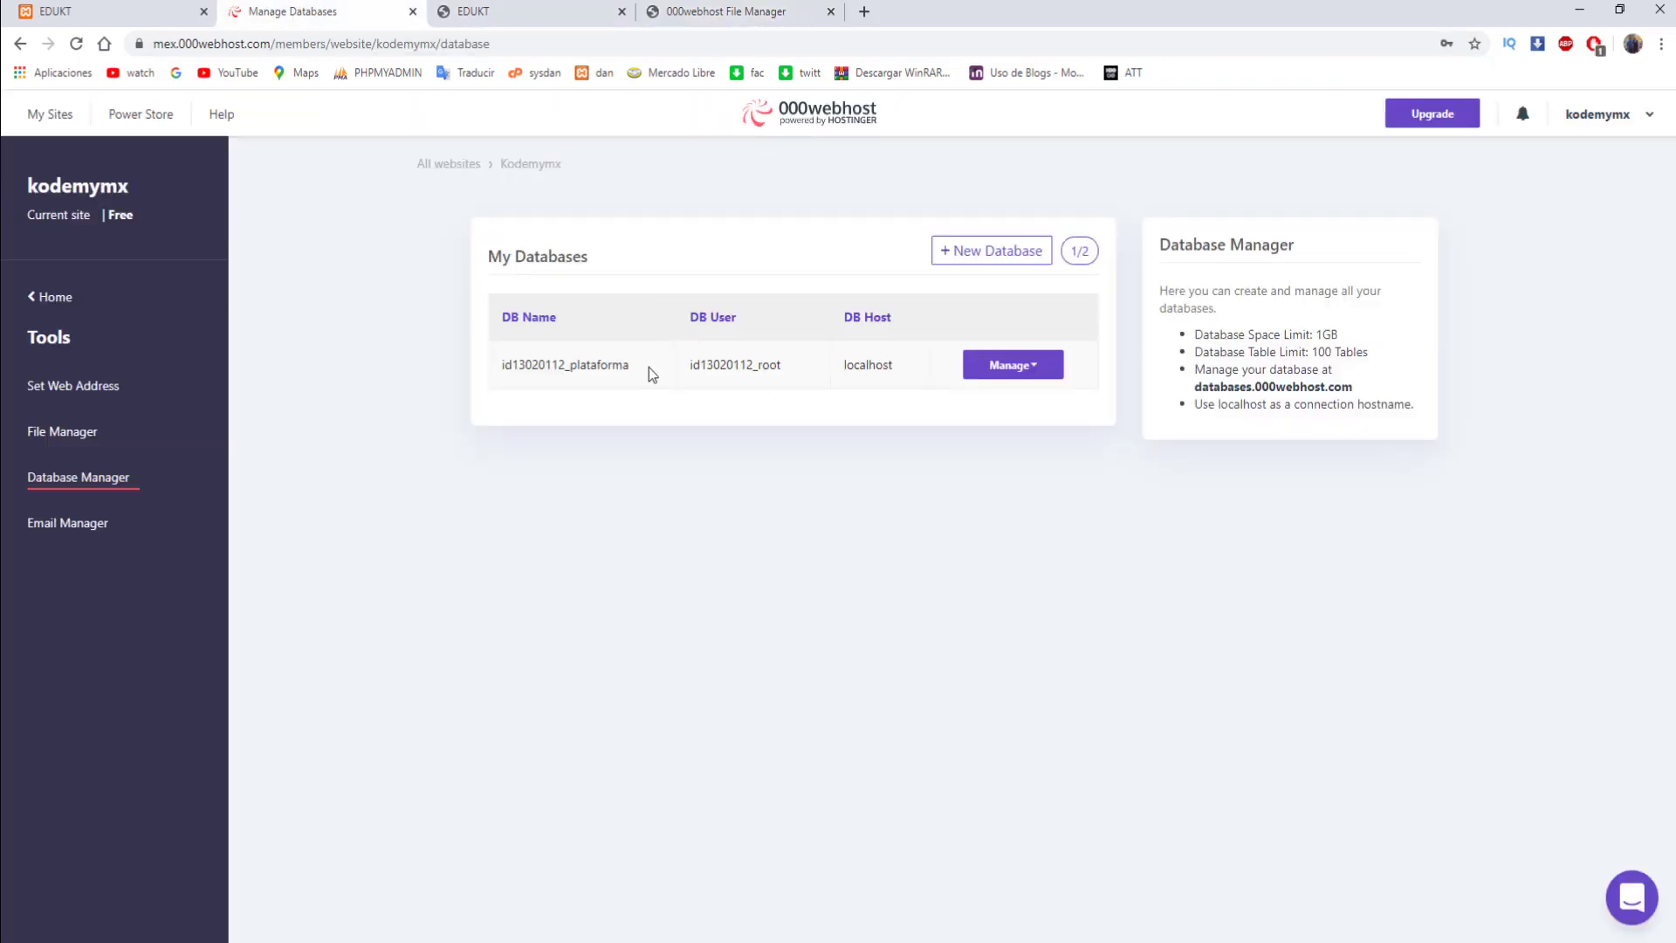
{"action": "left_click_drag", "start_coordinate": [647, 370], "coordinate": [504, 370]}
{"action": "key", "text": "ctrl+c"}
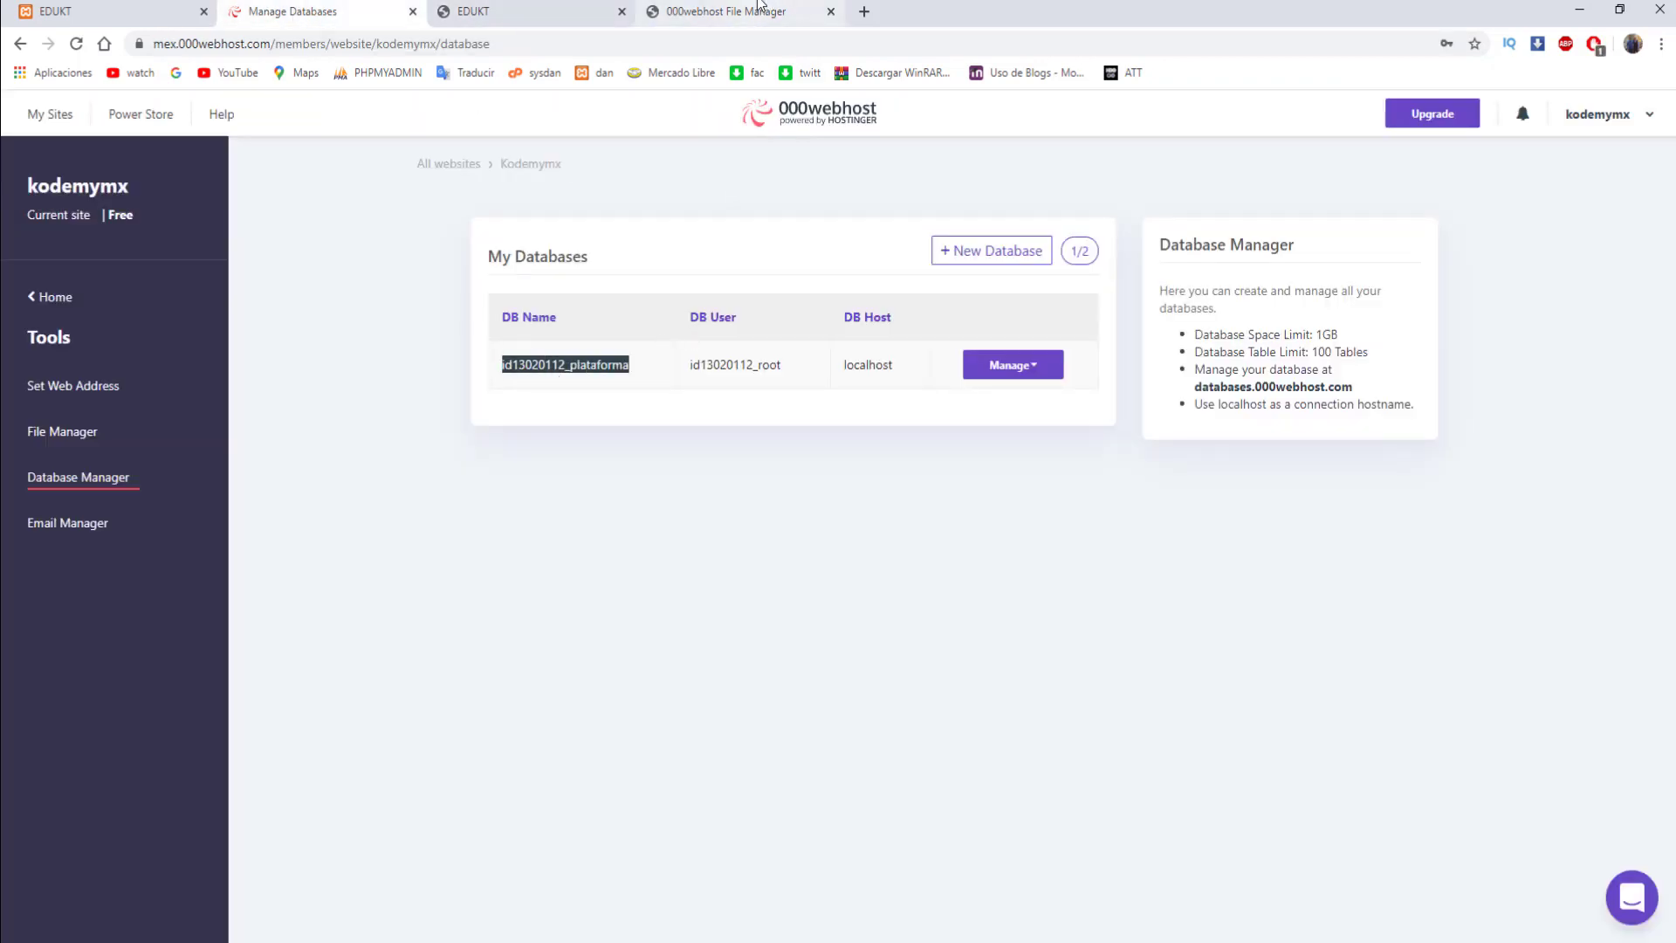
{"action": "left_click", "coordinate": [726, 12]}
{"action": "left_click_drag", "start_coordinate": [863, 250], "coordinate": [807, 250]}
{"action": "key", "text": "ctrl+v"}
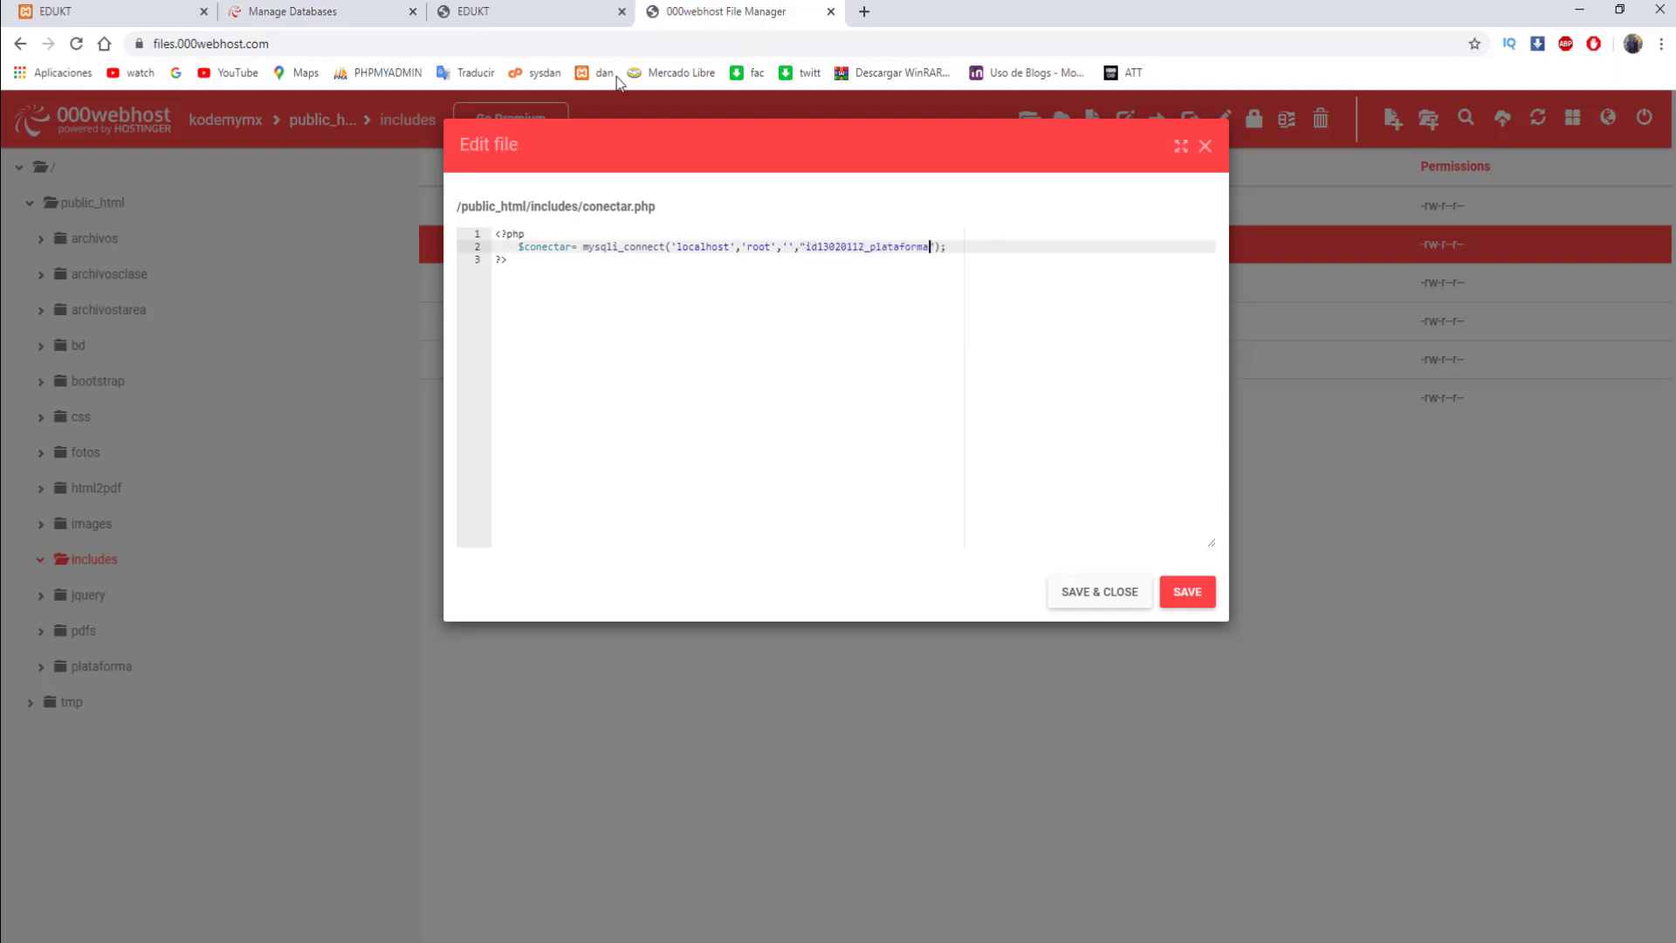
- Replace user root with id13020112_root, enter the database password, and save and close conectar.php
{"action": "left_click", "coordinate": [524, 11]}
{"action": "left_click", "coordinate": [376, 12]}
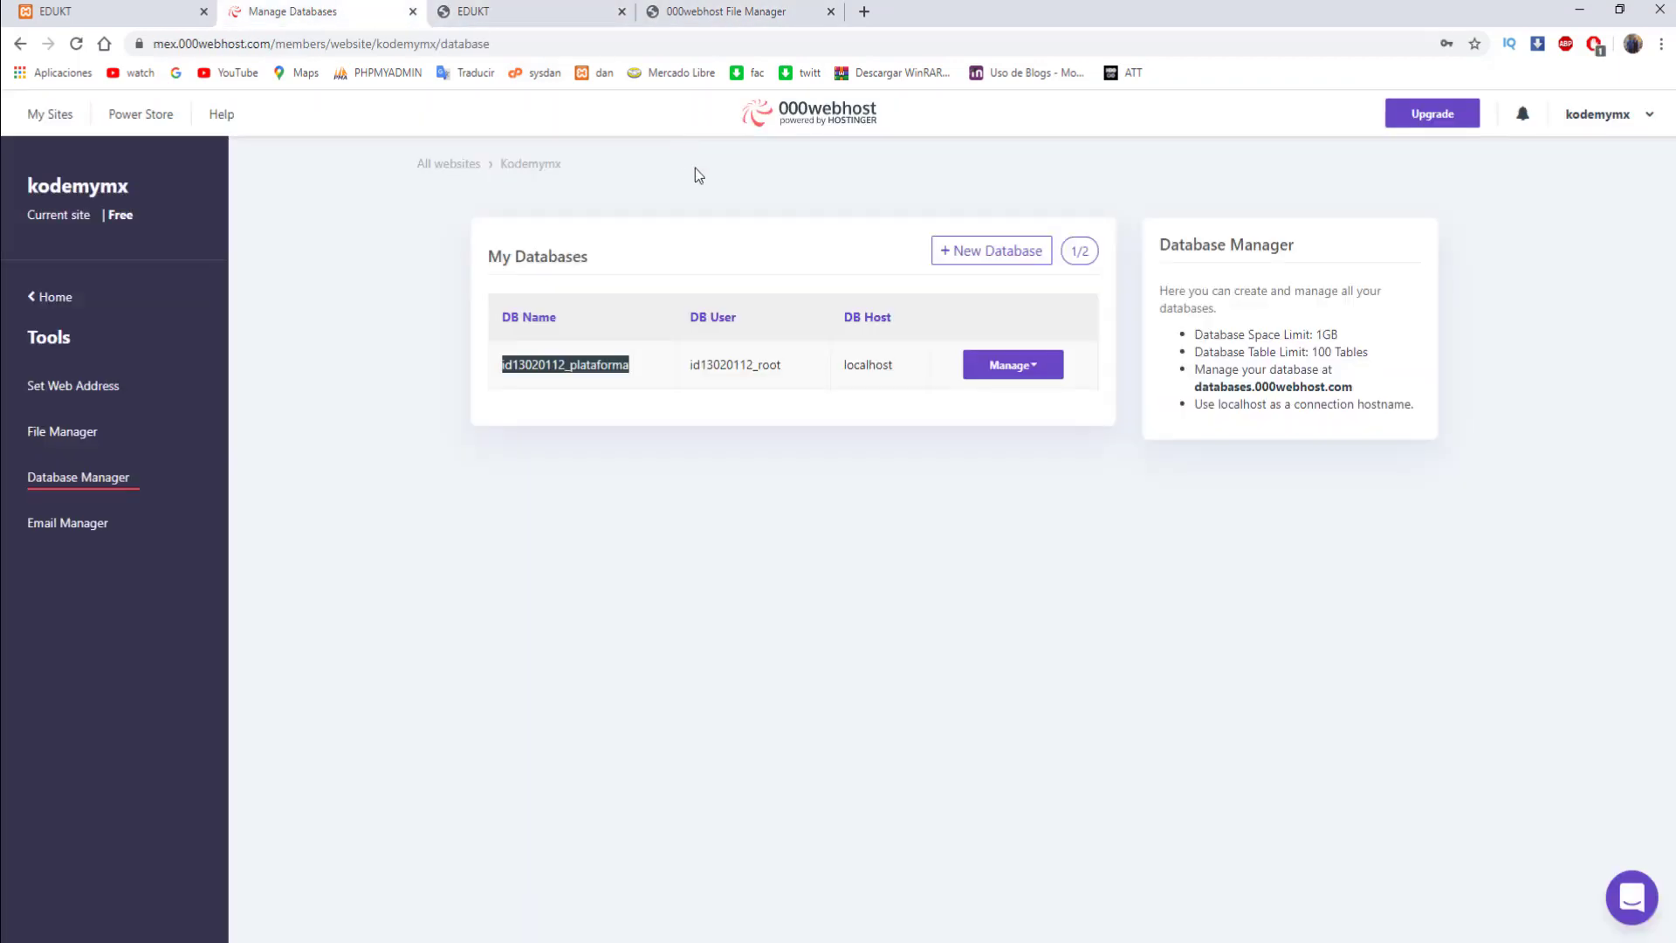
{"action": "left_click_drag", "start_coordinate": [782, 365], "coordinate": [699, 369]}
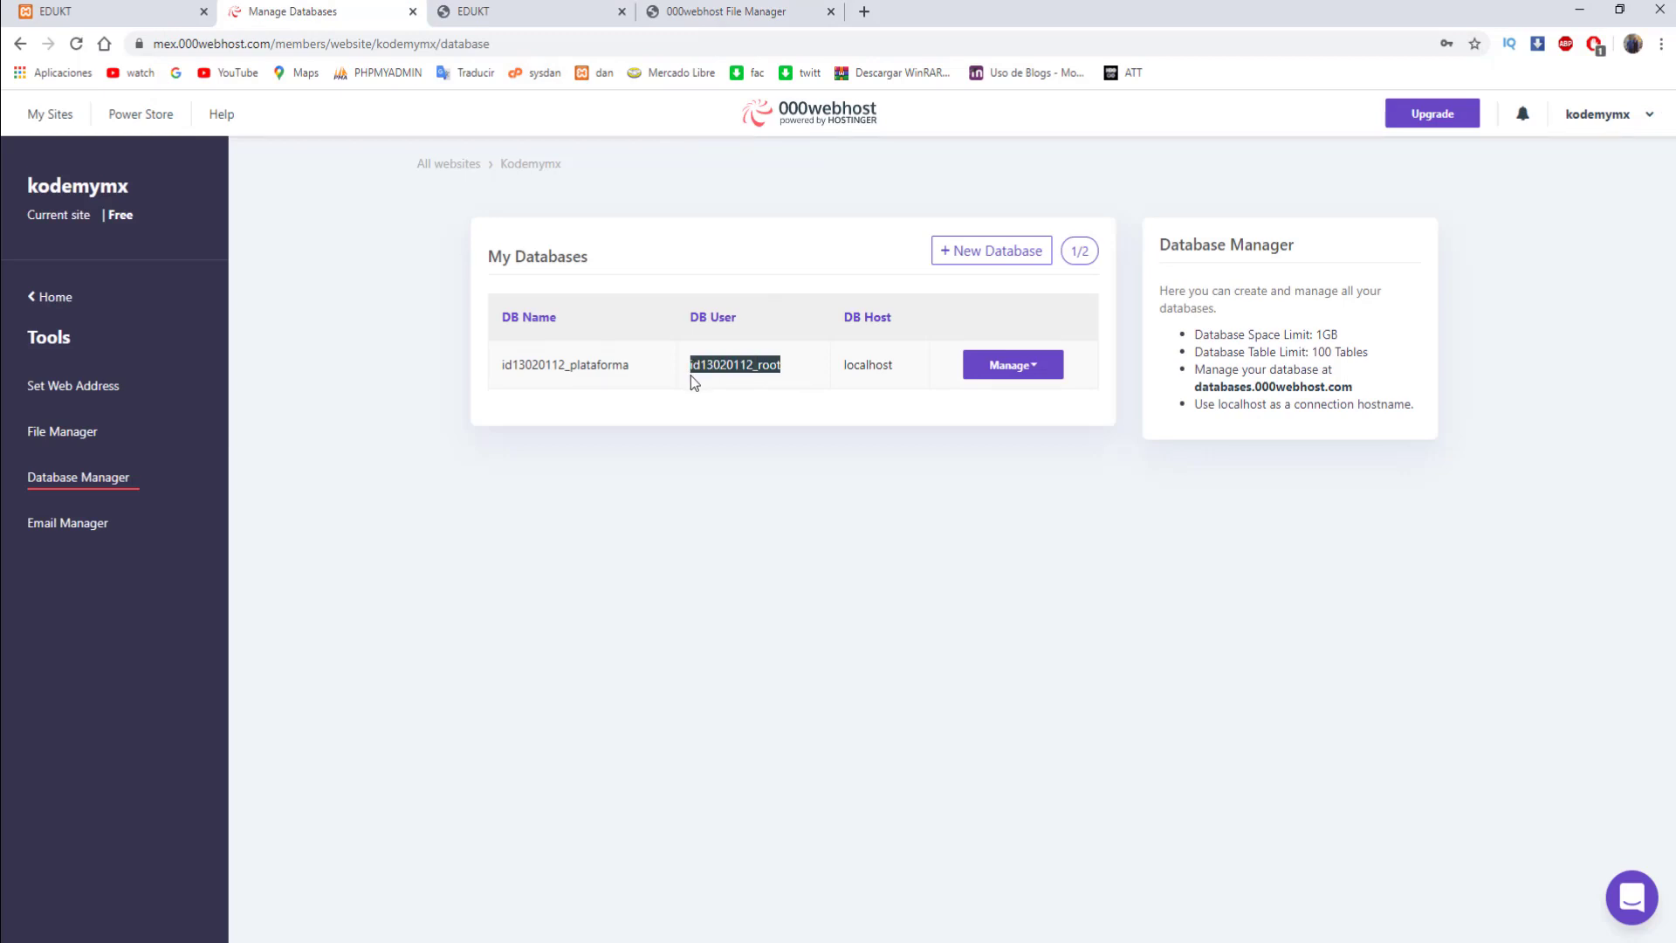
{"action": "left_click", "coordinate": [789, 11]}
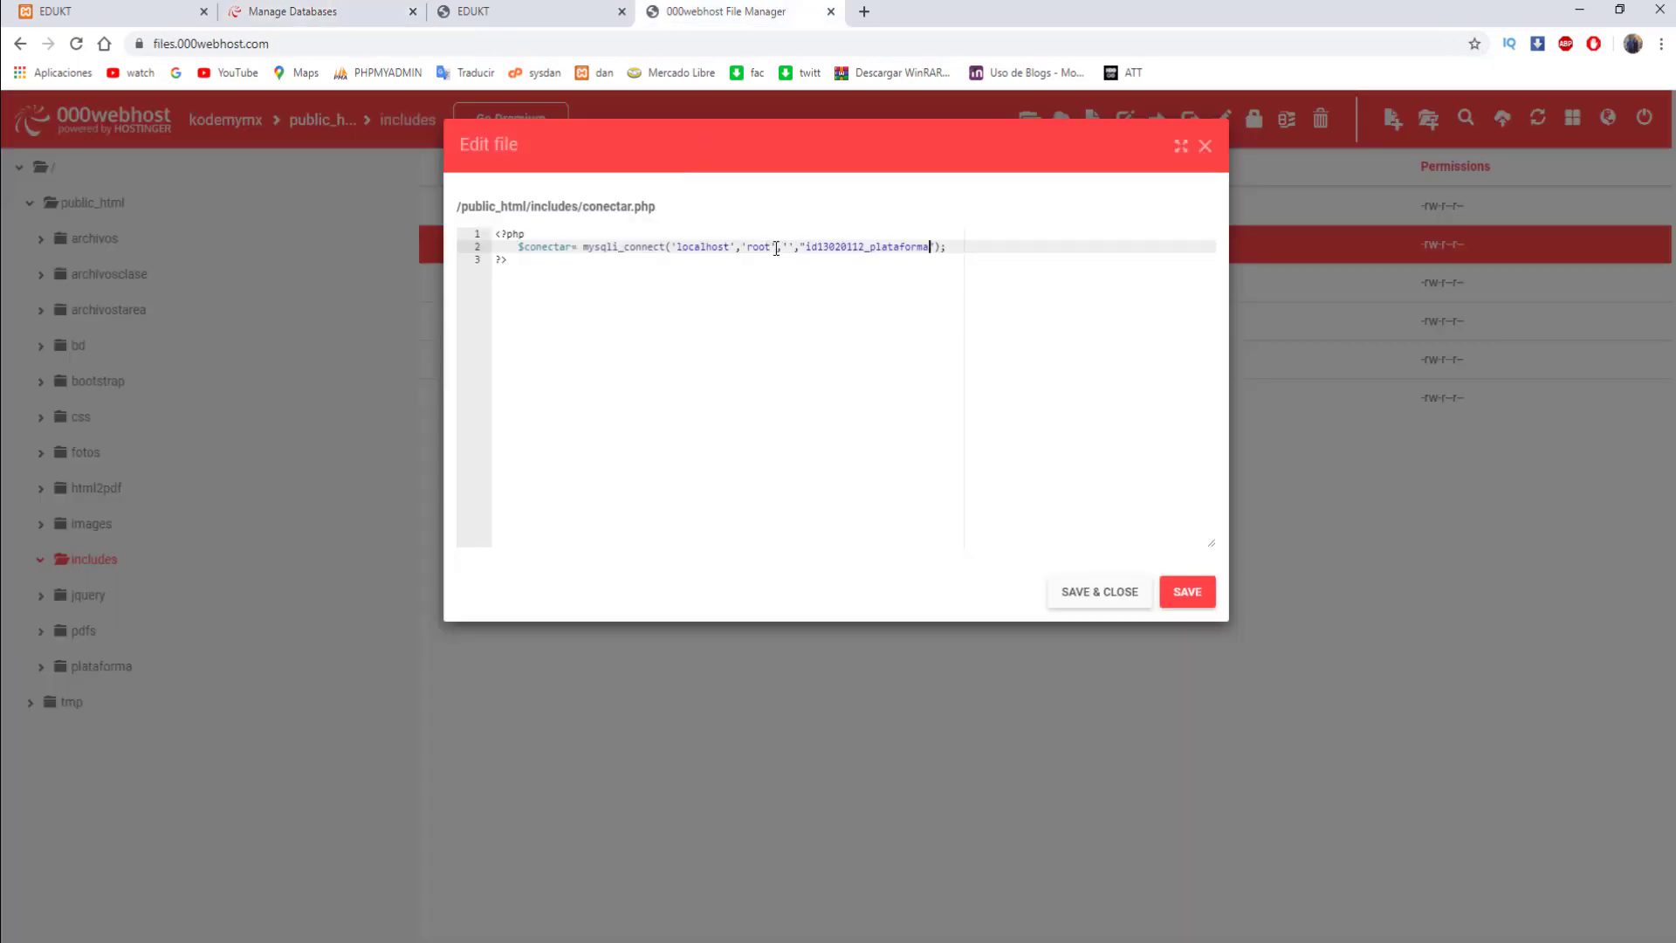
{"action": "type", "text": "id13020112_root"}
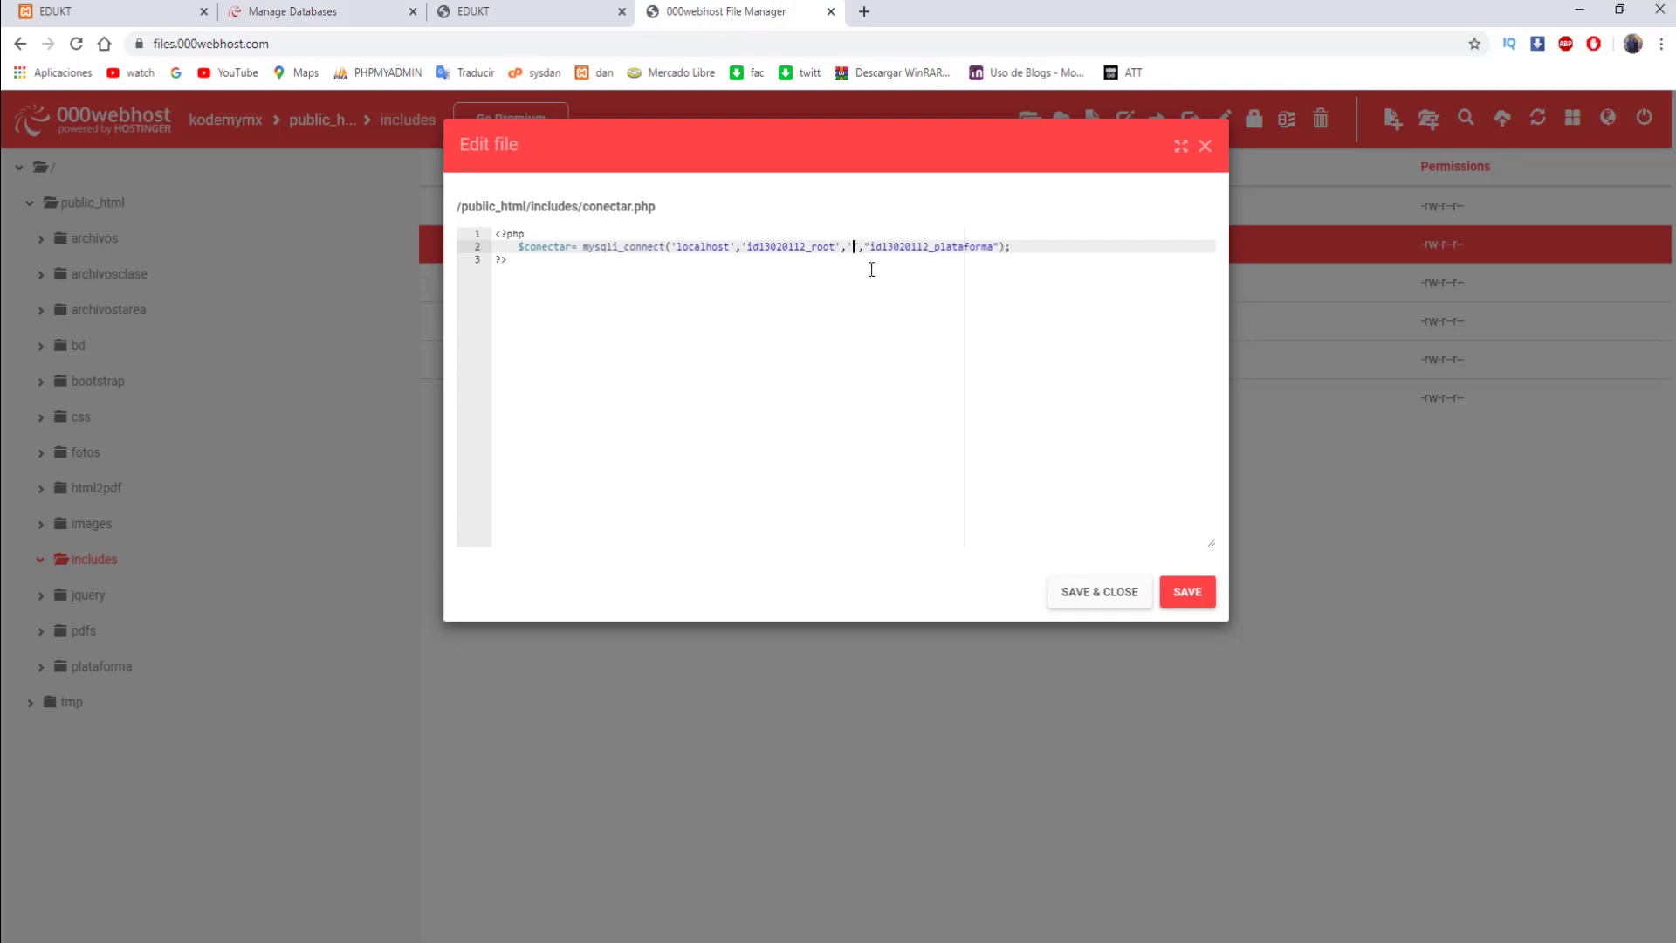
{"action": "type", "text": "123456"}
{"action": "left_click", "coordinate": [1188, 591]}
{"action": "left_click", "coordinate": [1098, 600]}
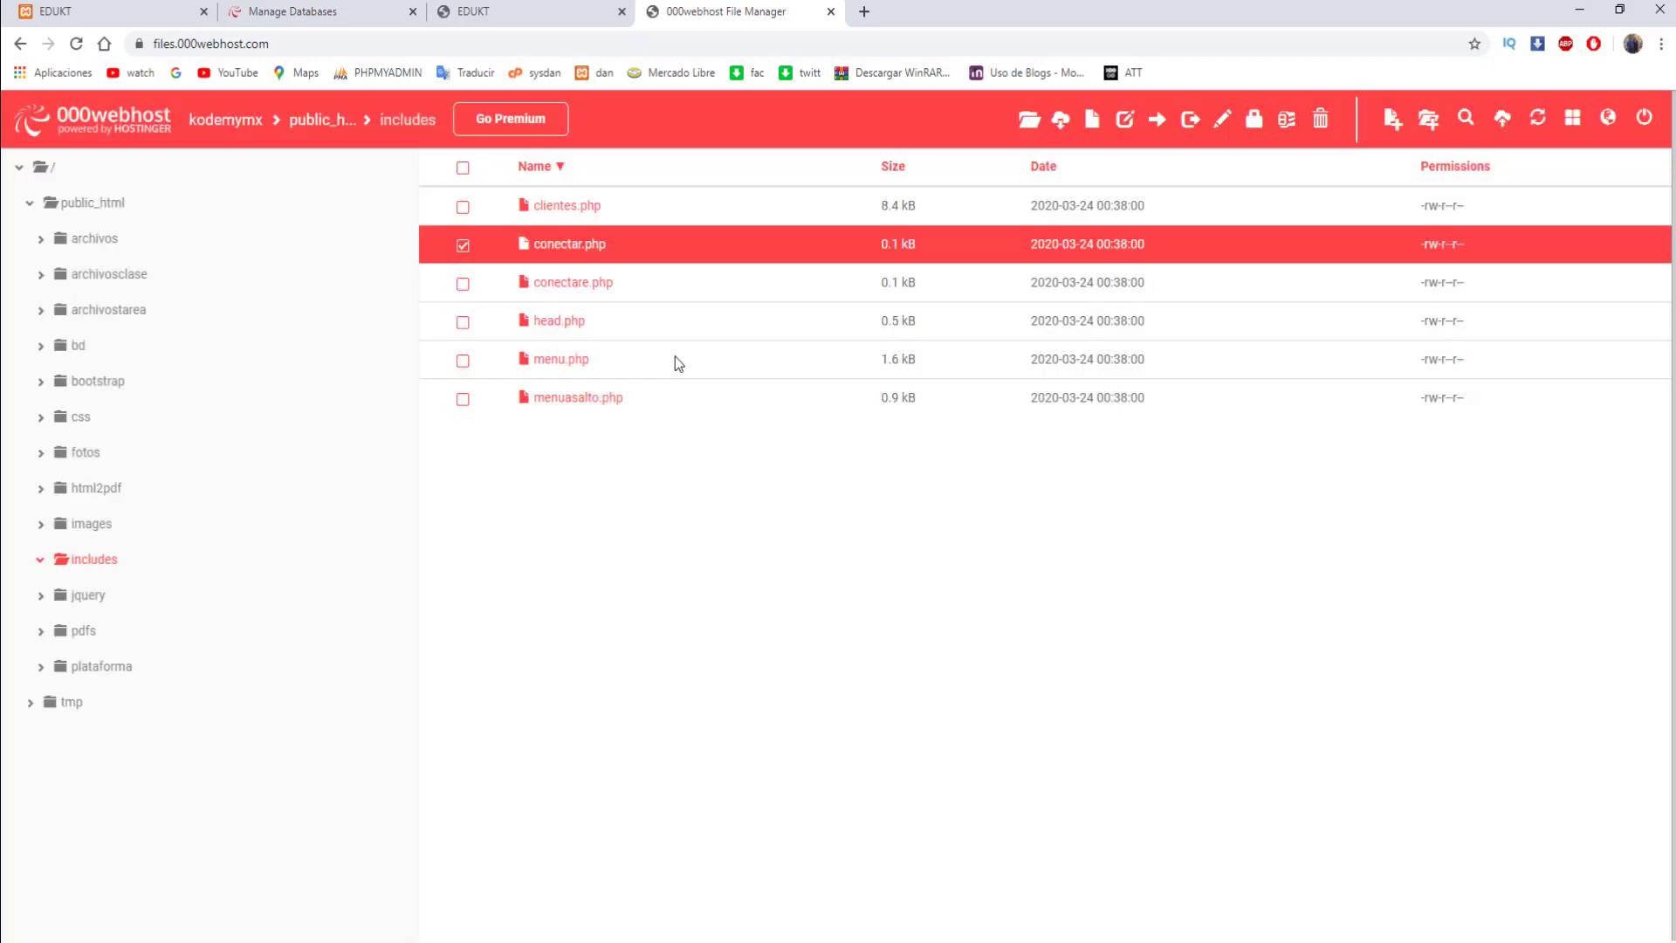
- Reload the hosted EDUKT site and log in with the teacher's username and password
{"action": "left_click", "coordinate": [515, 11]}
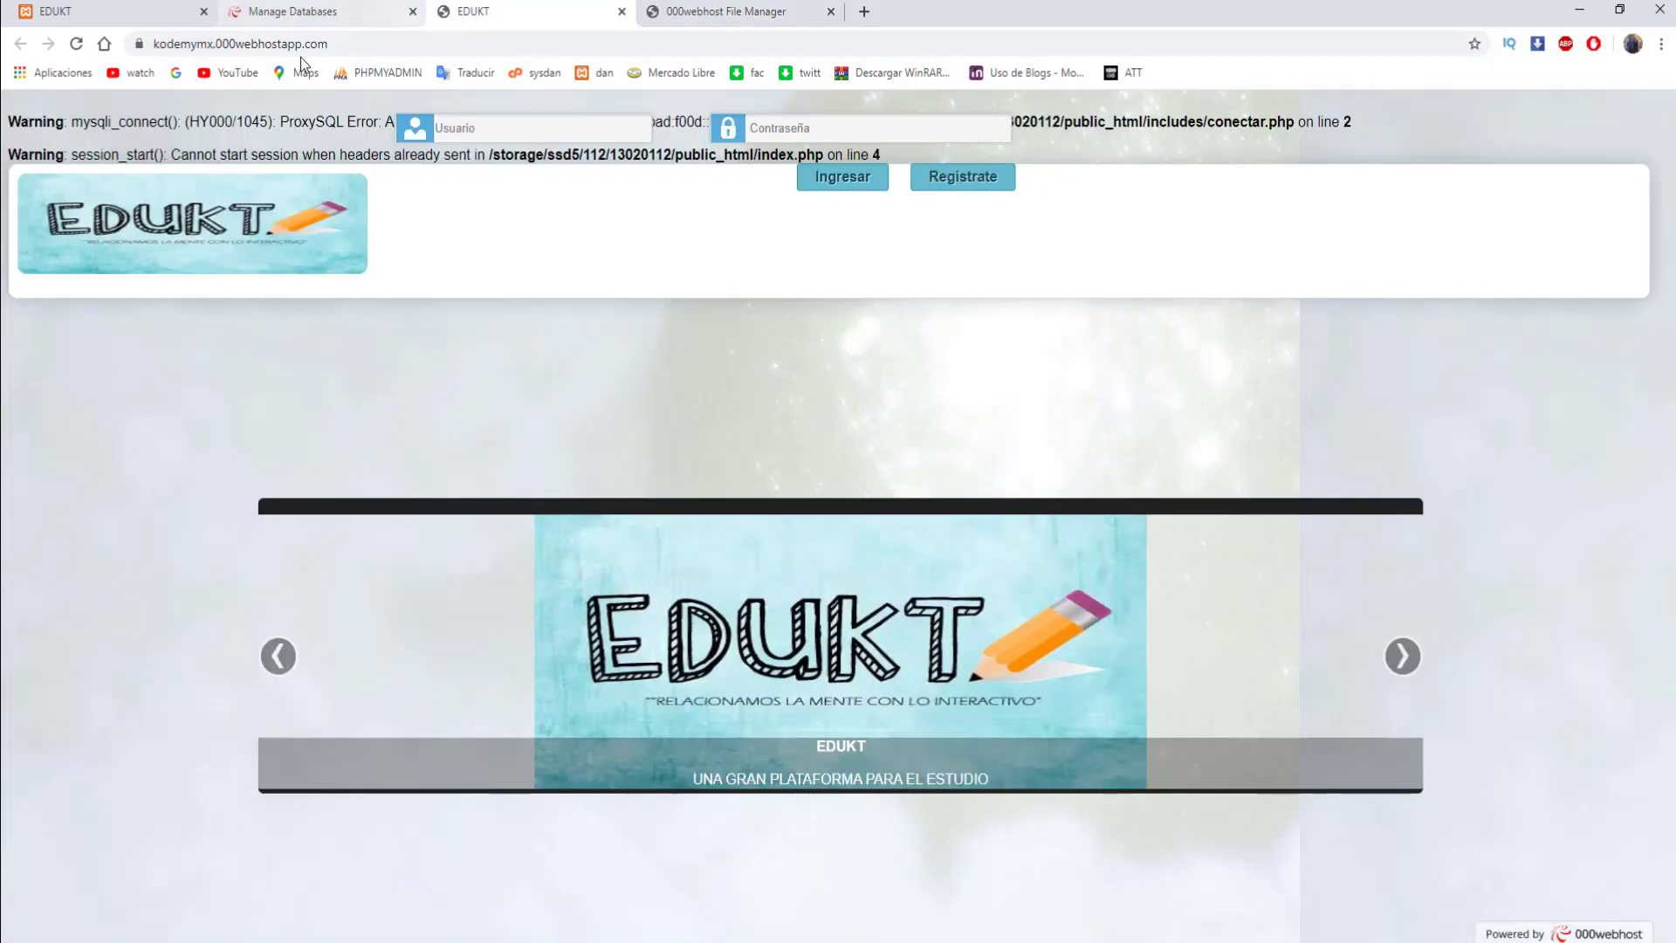
{"action": "left_click", "coordinate": [73, 44]}
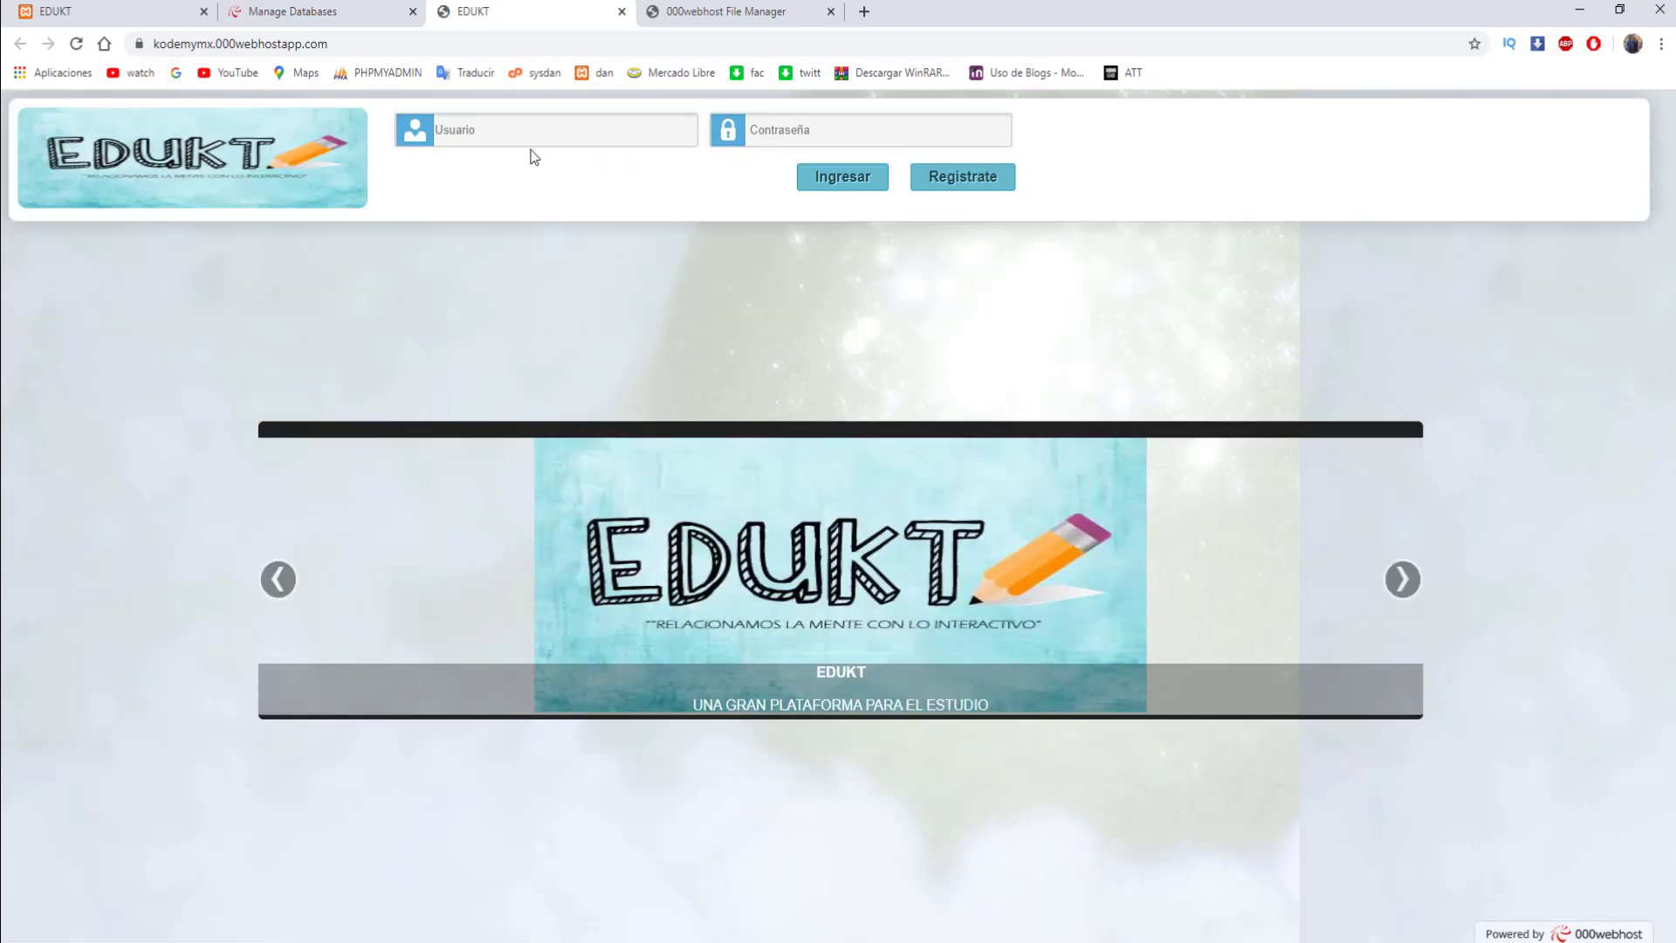
{"action": "left_click", "coordinate": [555, 139]}
{"action": "type", "text": "sk"}
{"action": "key", "text": "Tab"}
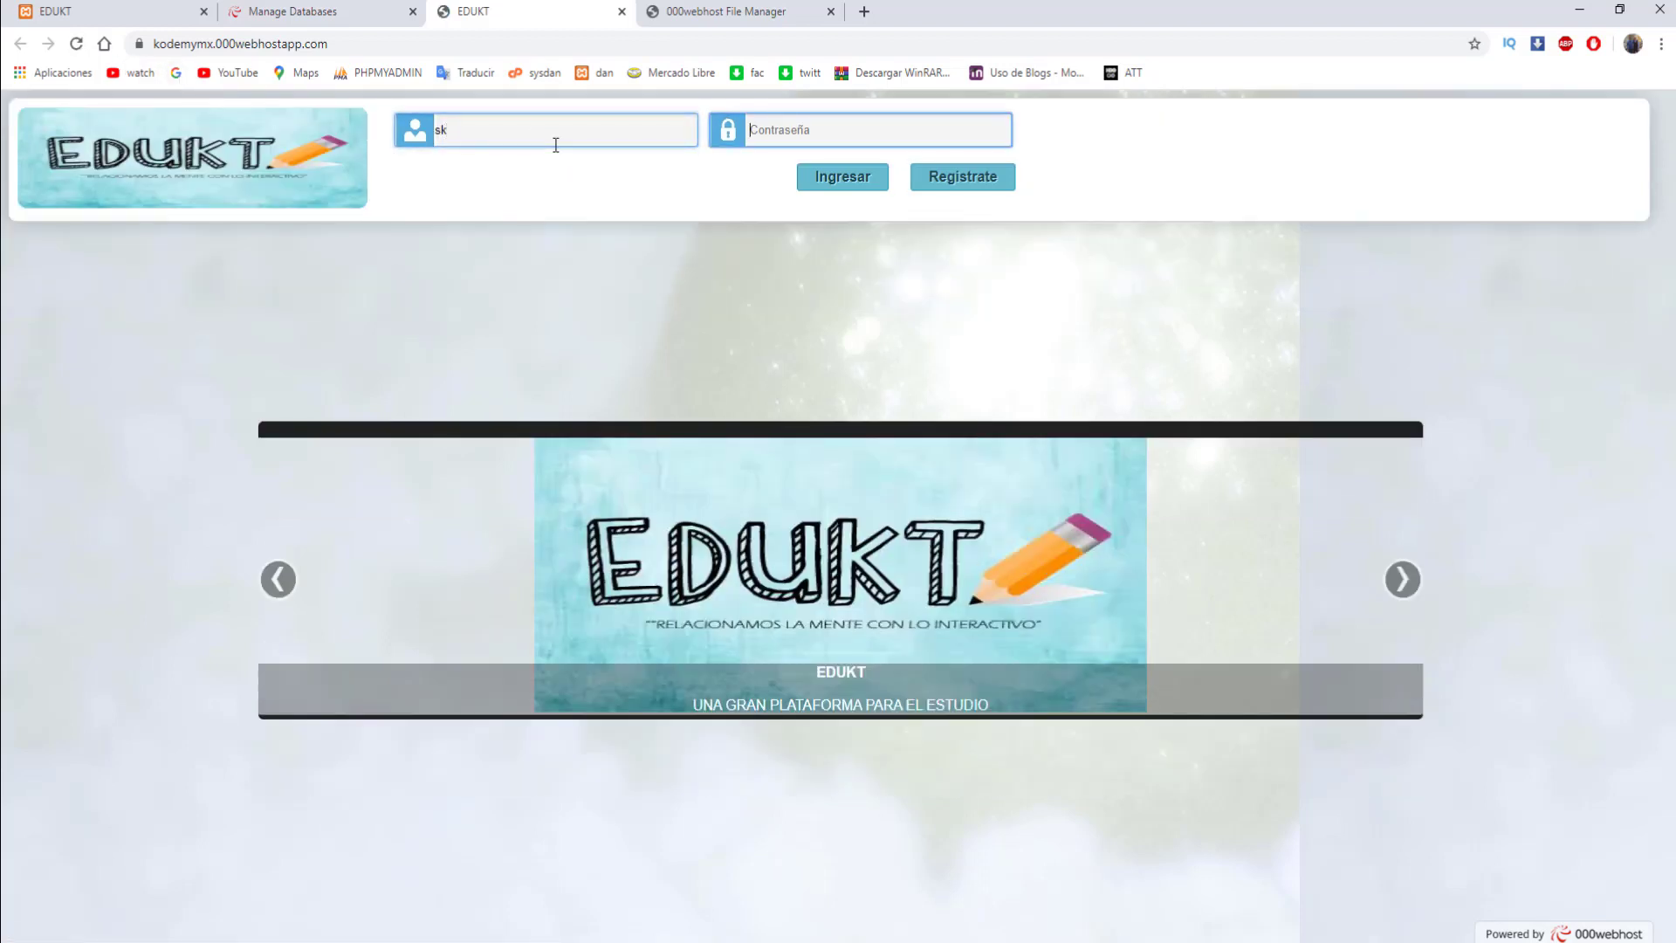
{"action": "type", "text": "•••"}
{"action": "key", "text": "Return"}
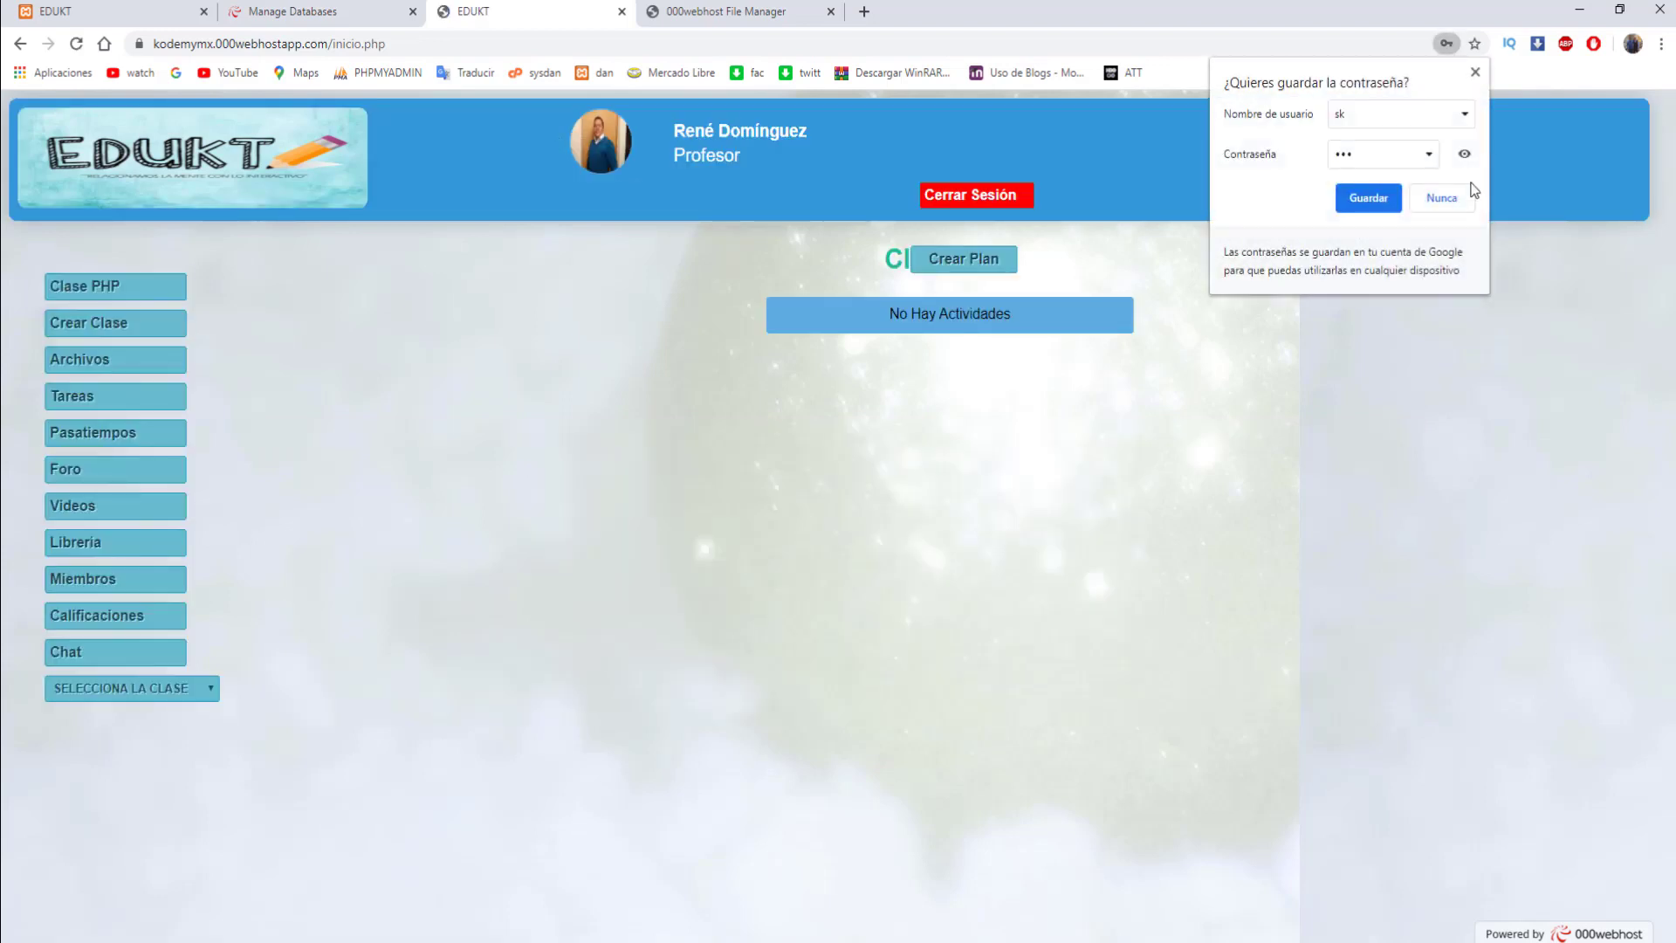
{"action": "left_click", "coordinate": [1448, 204]}
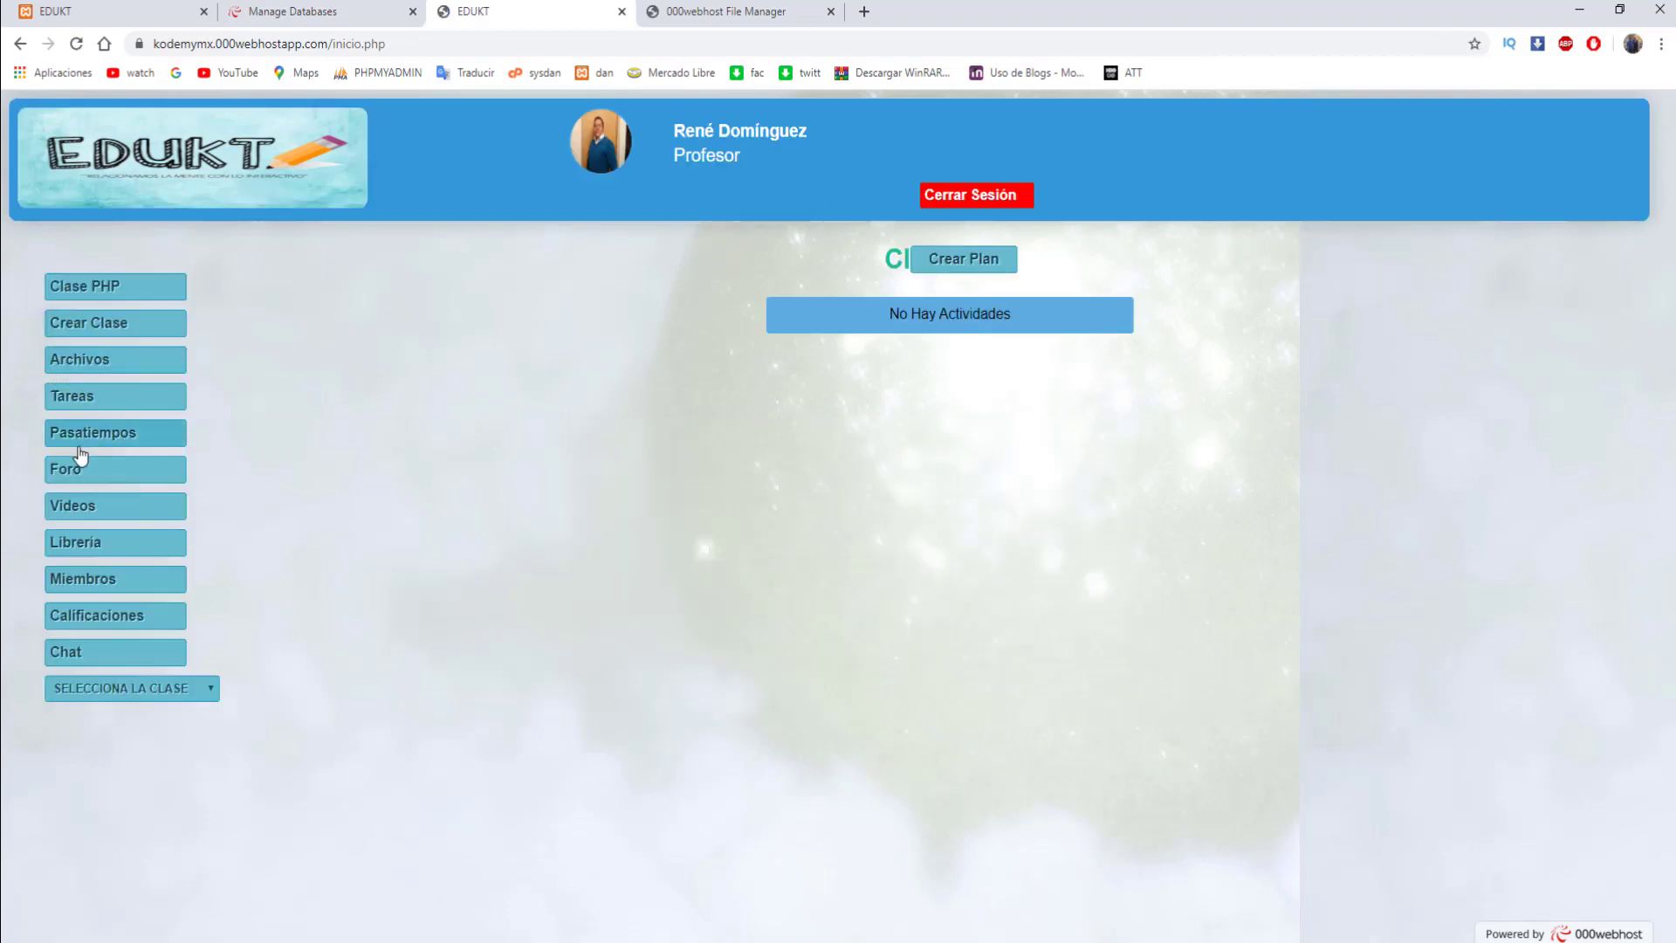
- Visit Librería, Foro, Clase PHP, Crear Clase, Ver Plan, Archivos, Tareas, Pasatiempos and Videos
{"action": "left_click", "coordinate": [105, 541]}
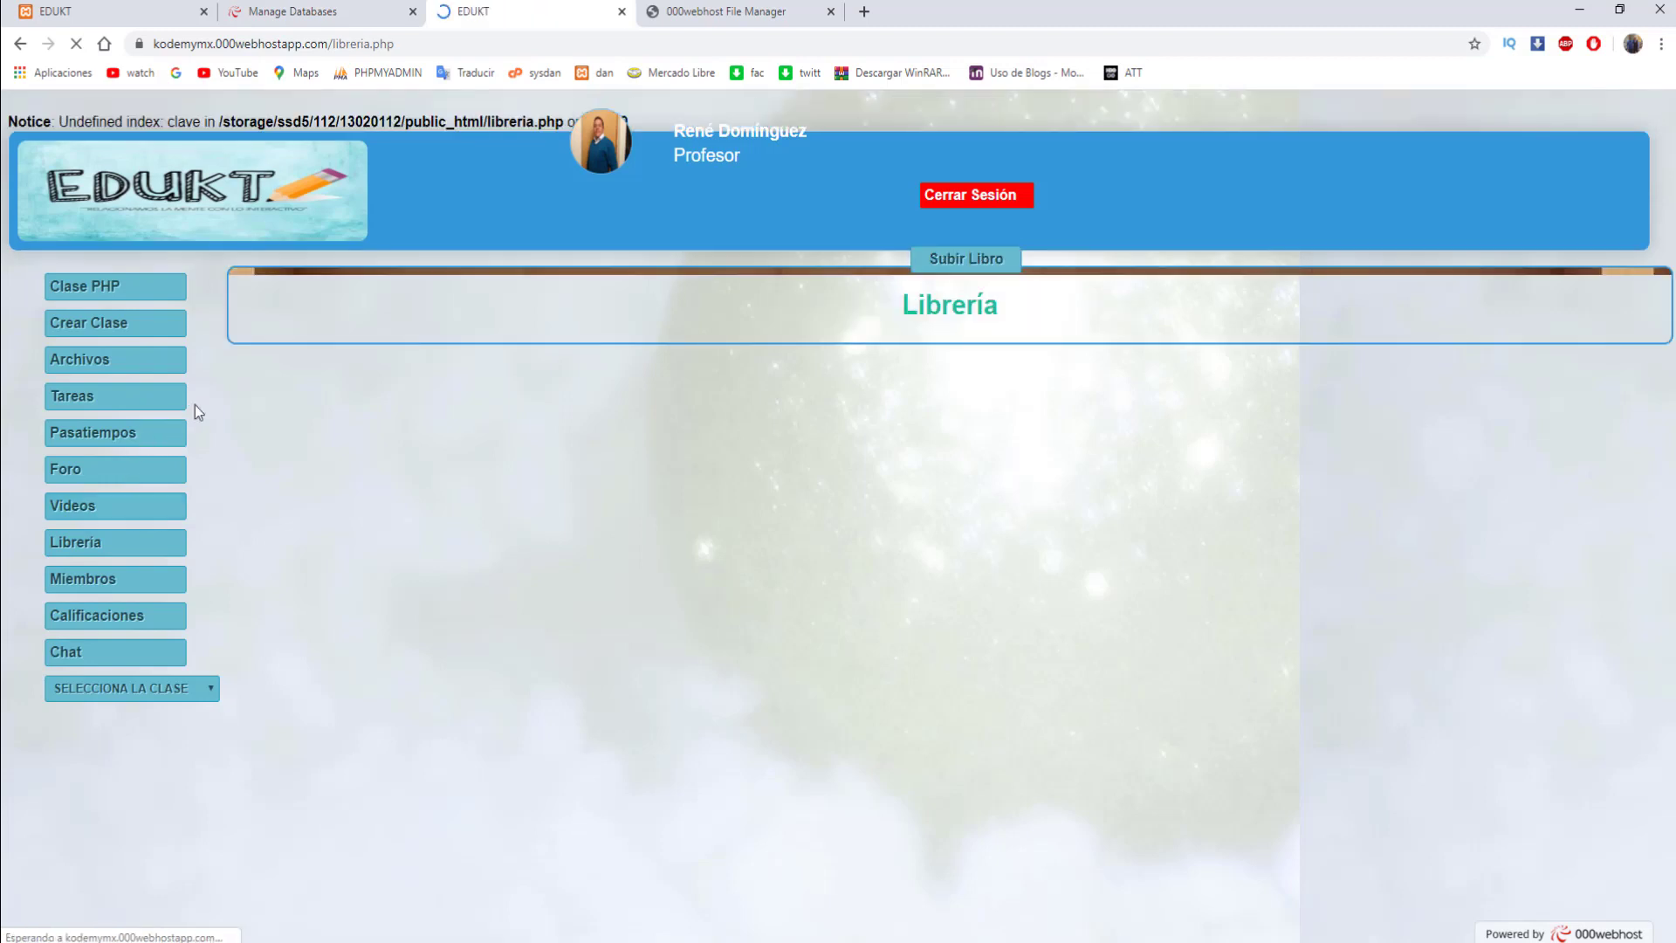
{"action": "left_click", "coordinate": [116, 470]}
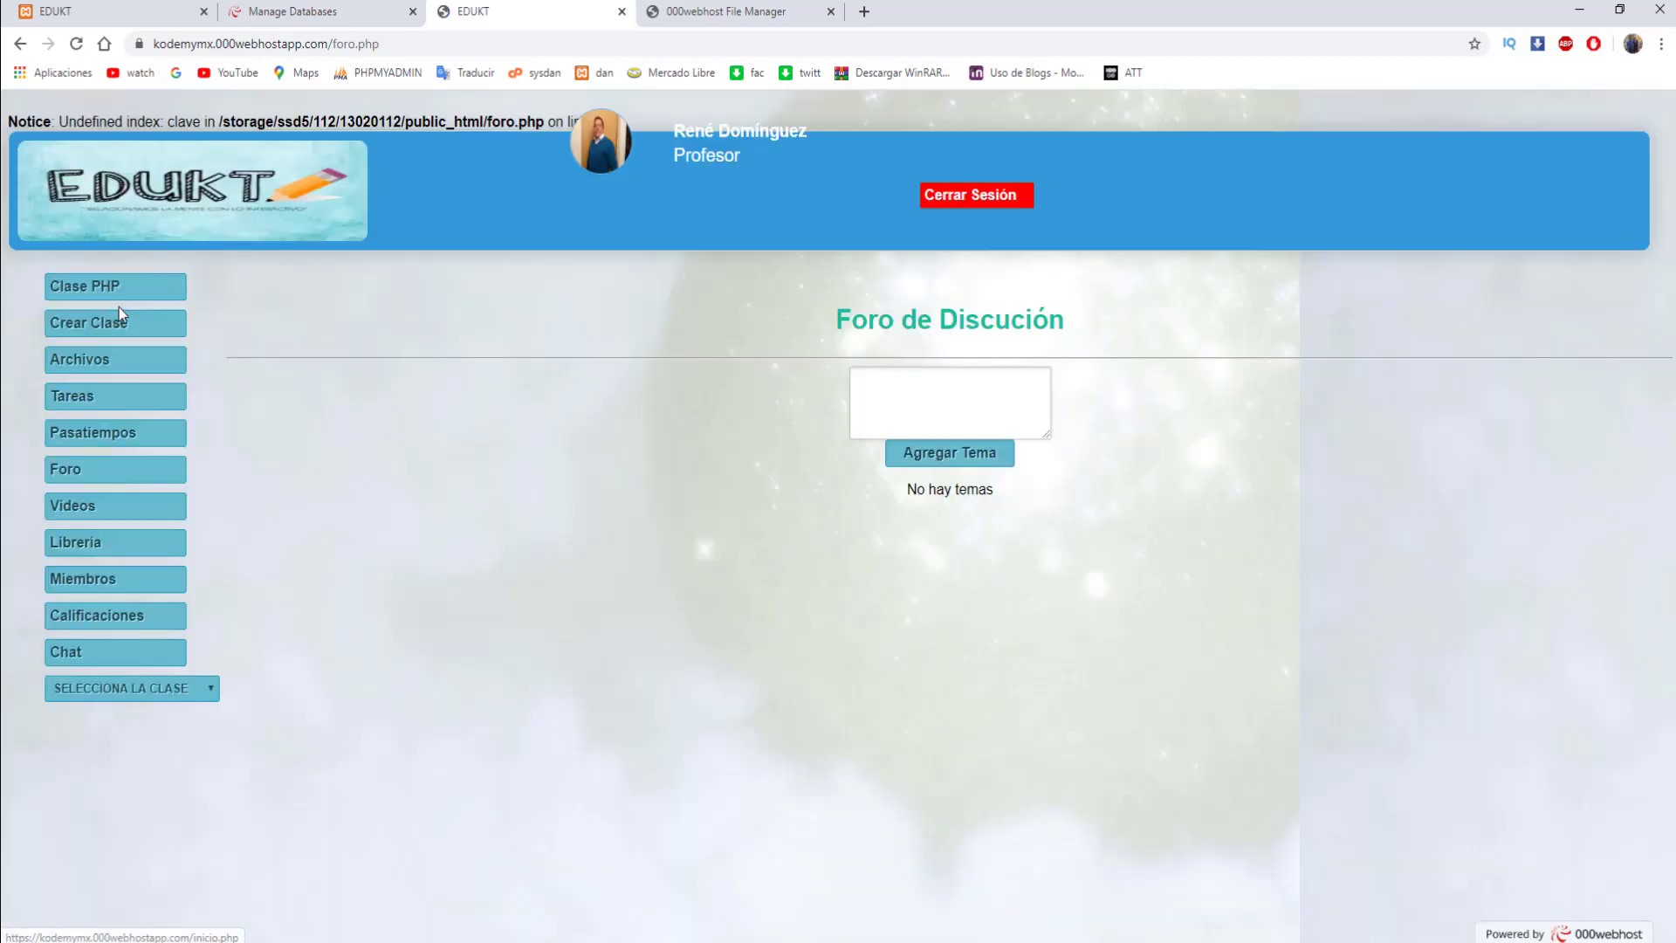
{"action": "left_click", "coordinate": [119, 288]}
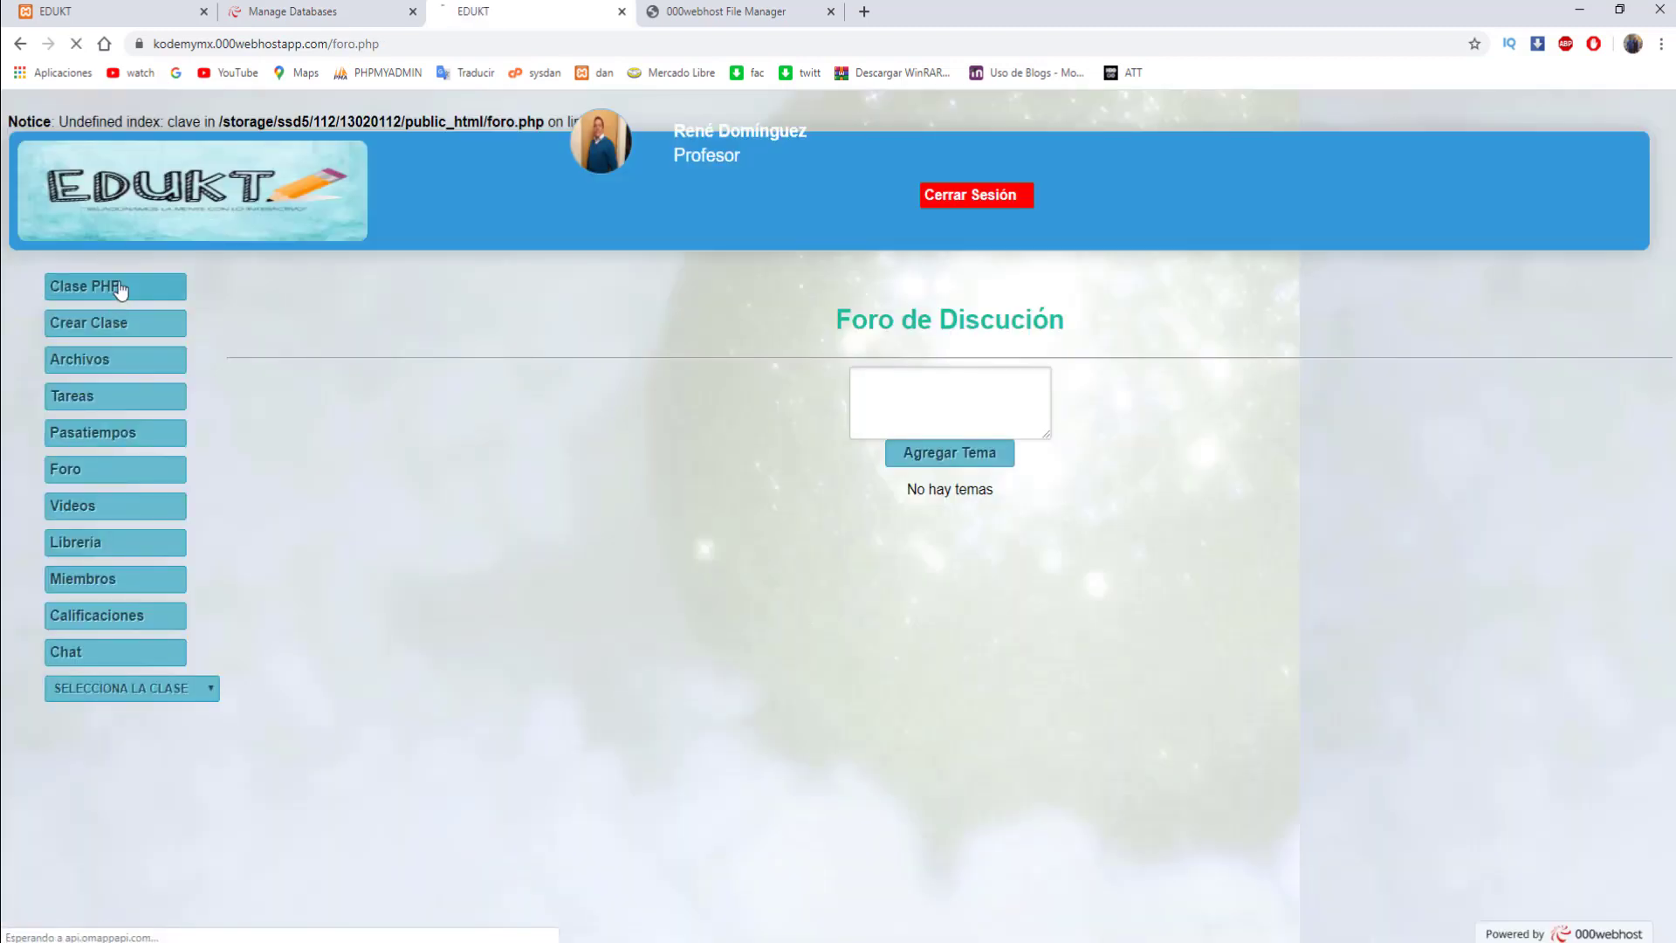
{"action": "left_click", "coordinate": [134, 325]}
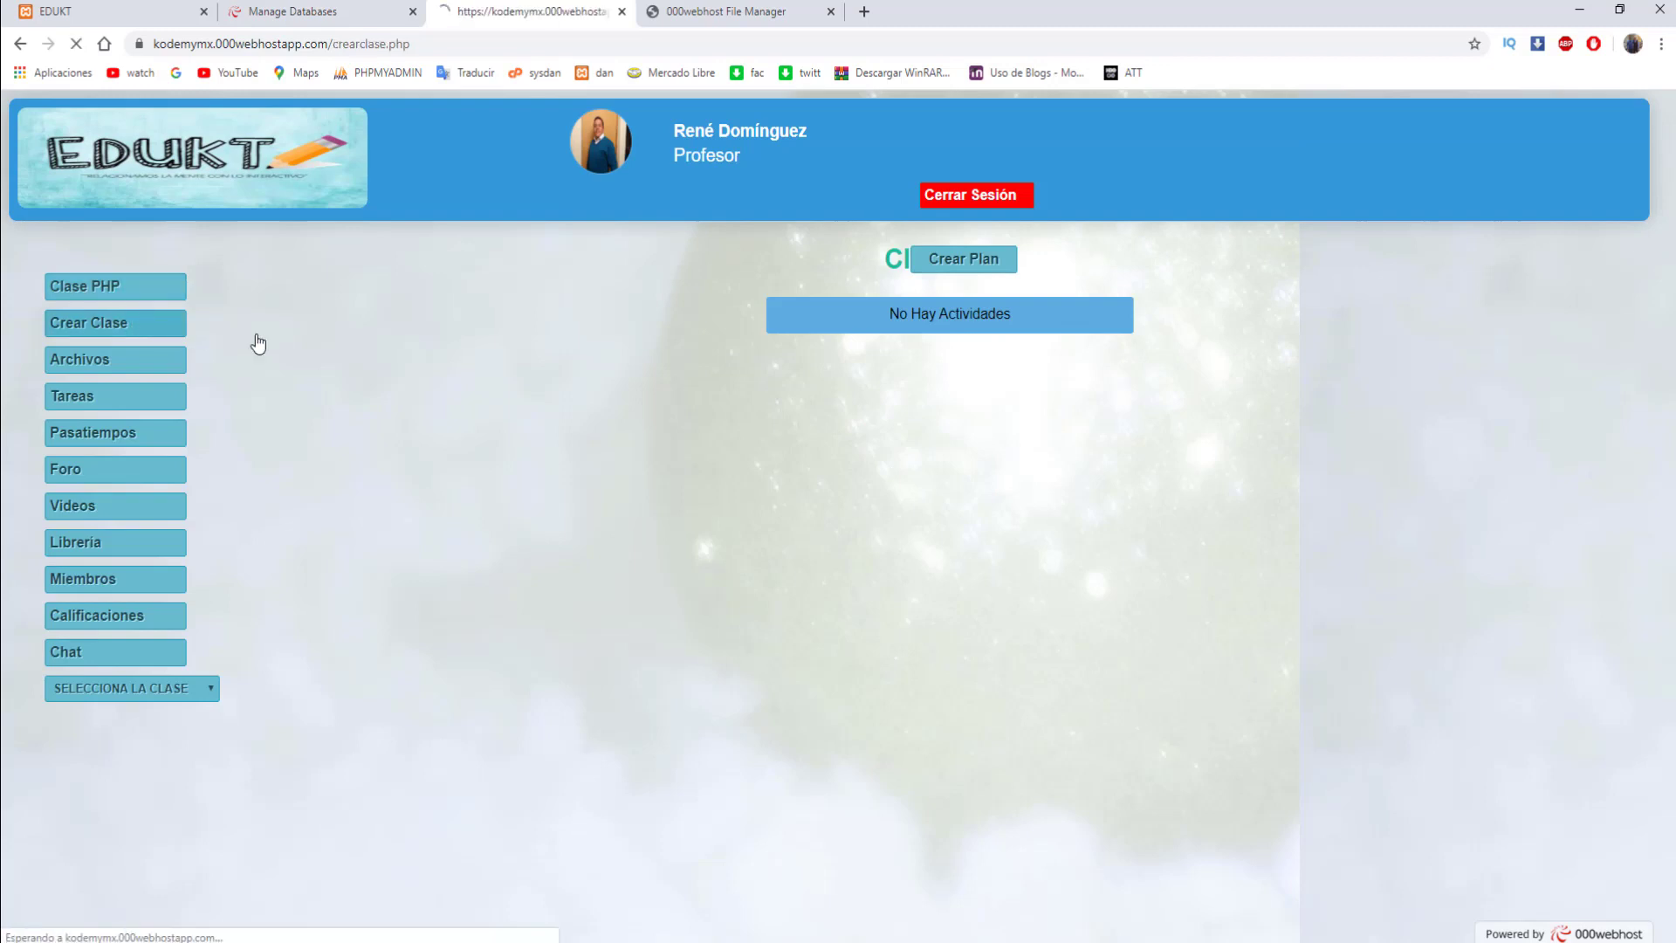
{"action": "left_click", "coordinate": [1575, 349]}
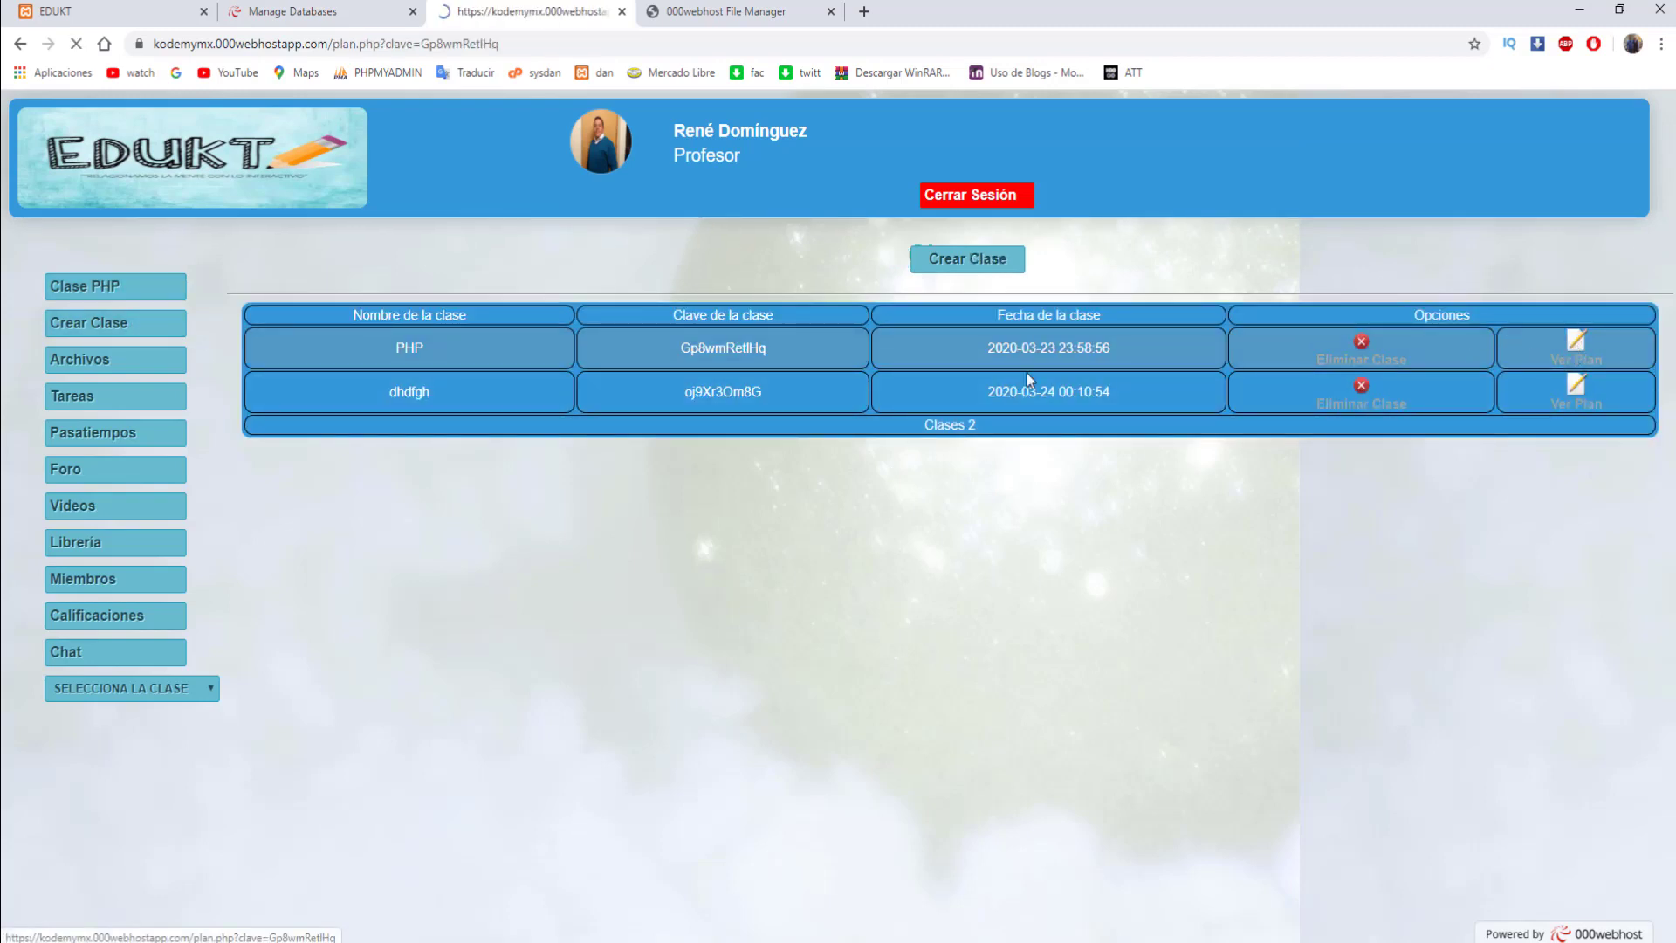
{"action": "left_click", "coordinate": [99, 361]}
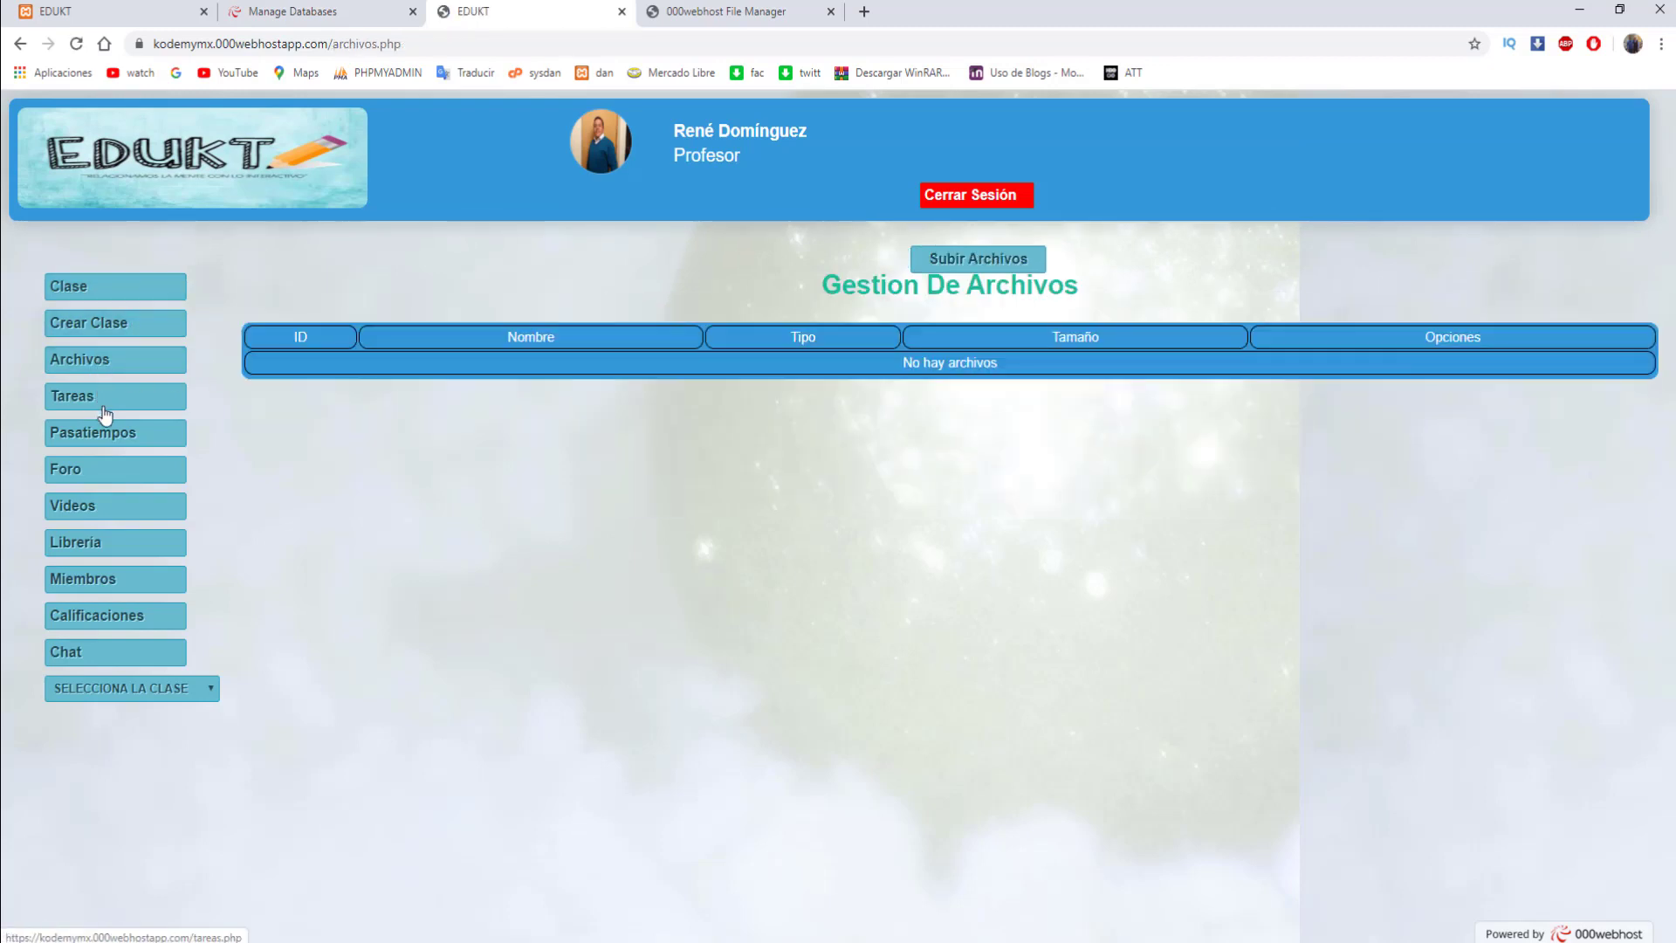
{"action": "left_click", "coordinate": [101, 398]}
{"action": "left_click", "coordinate": [105, 433]}
{"action": "left_click", "coordinate": [103, 475]}
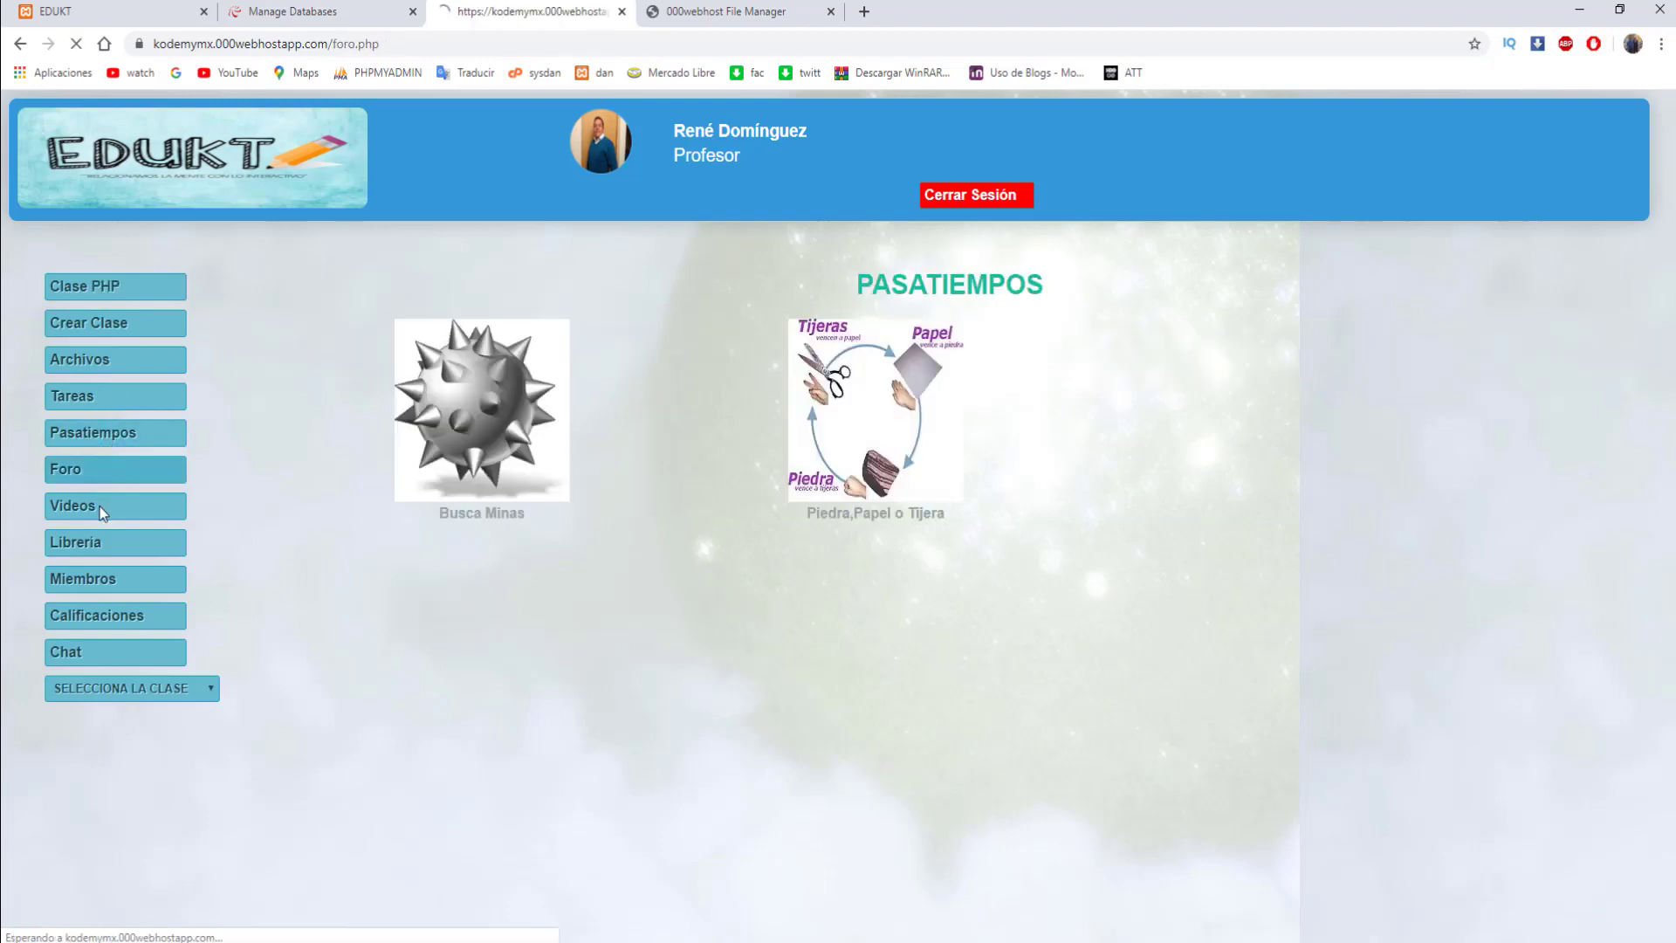
{"action": "left_click", "coordinate": [99, 506]}
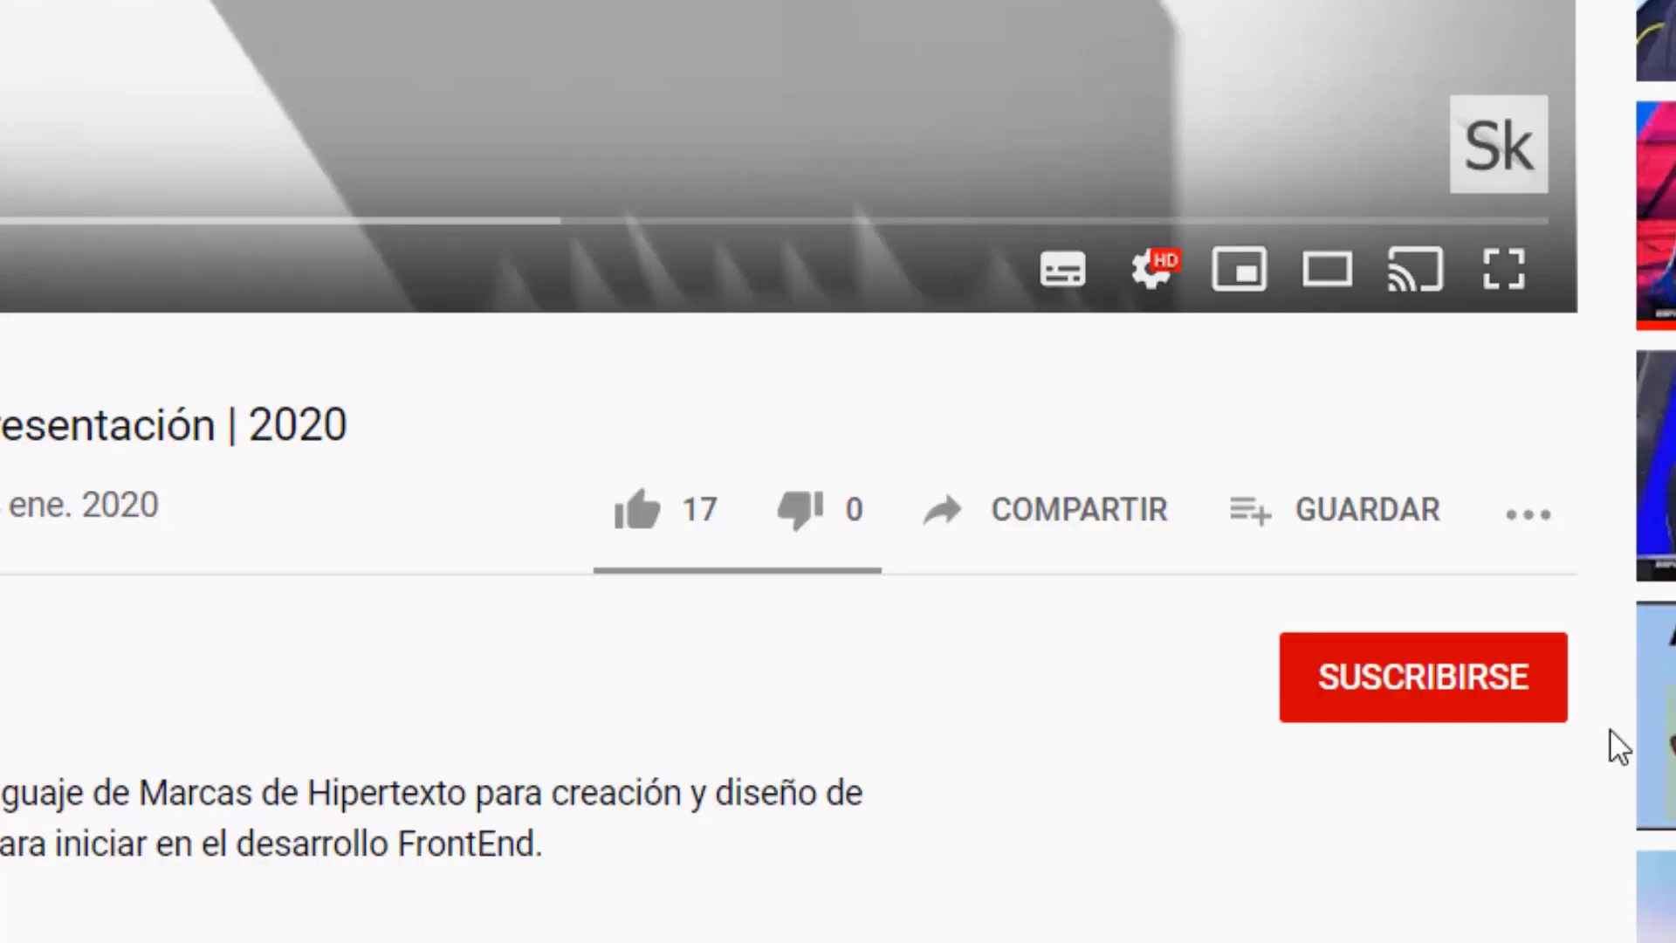
- Subscribe with the bell set to Todas notifications, then like the video to reach 18 likes
{"action": "left_click", "coordinate": [1463, 699]}
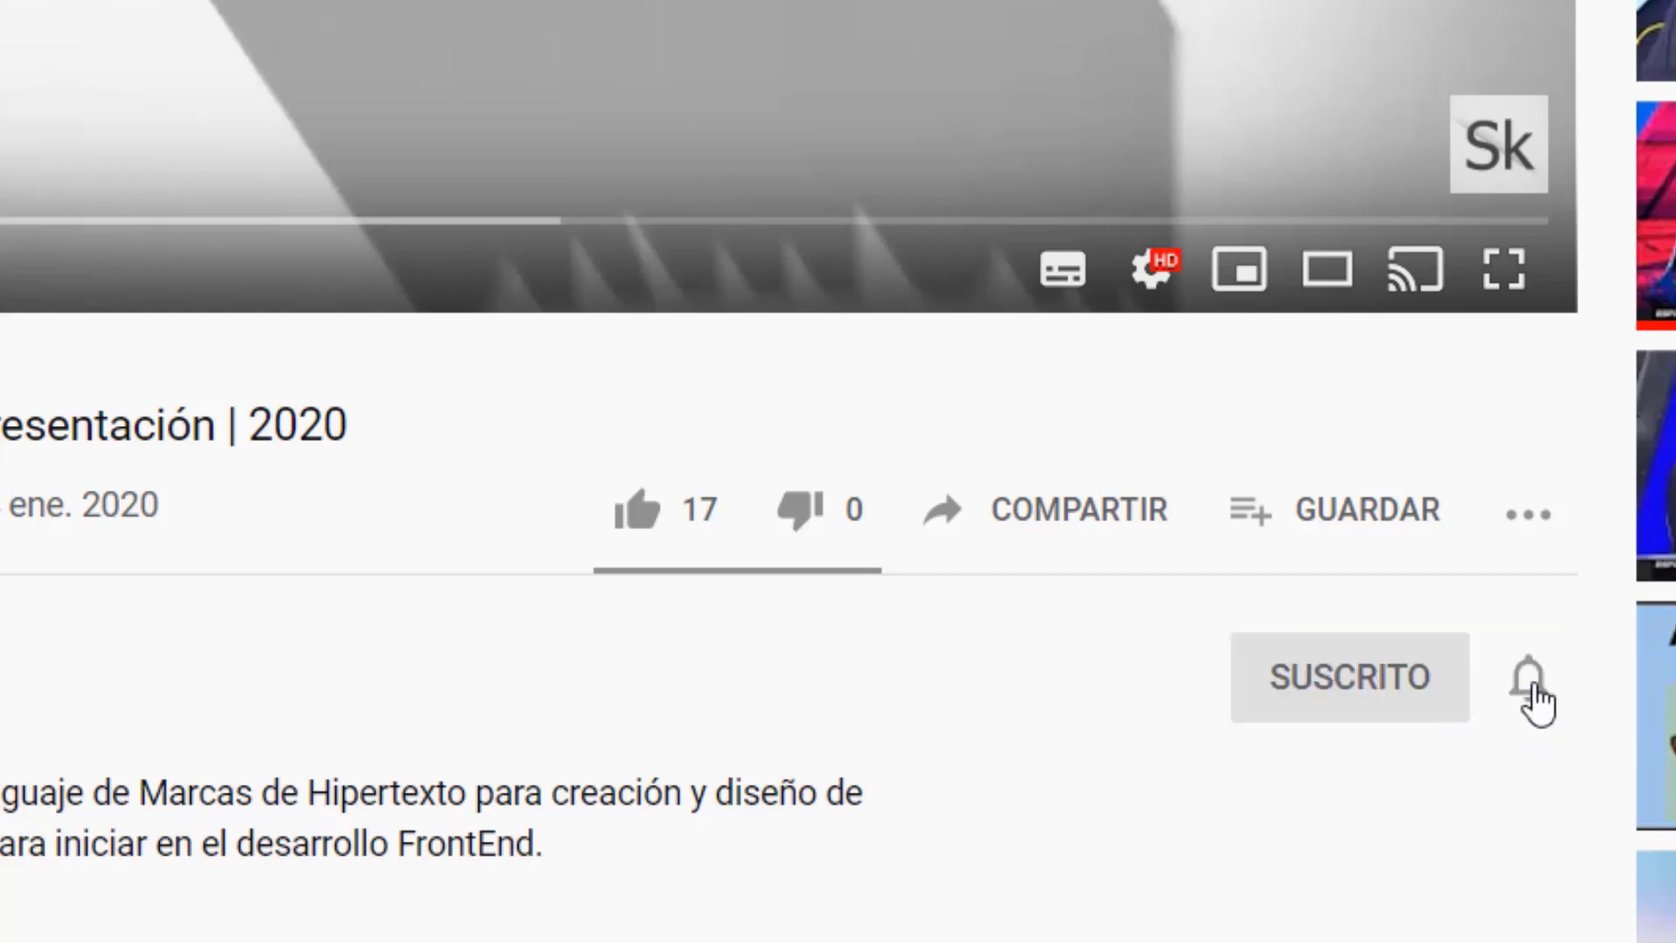
{"action": "left_click", "coordinate": [1529, 698]}
{"action": "left_click", "coordinate": [1579, 781]}
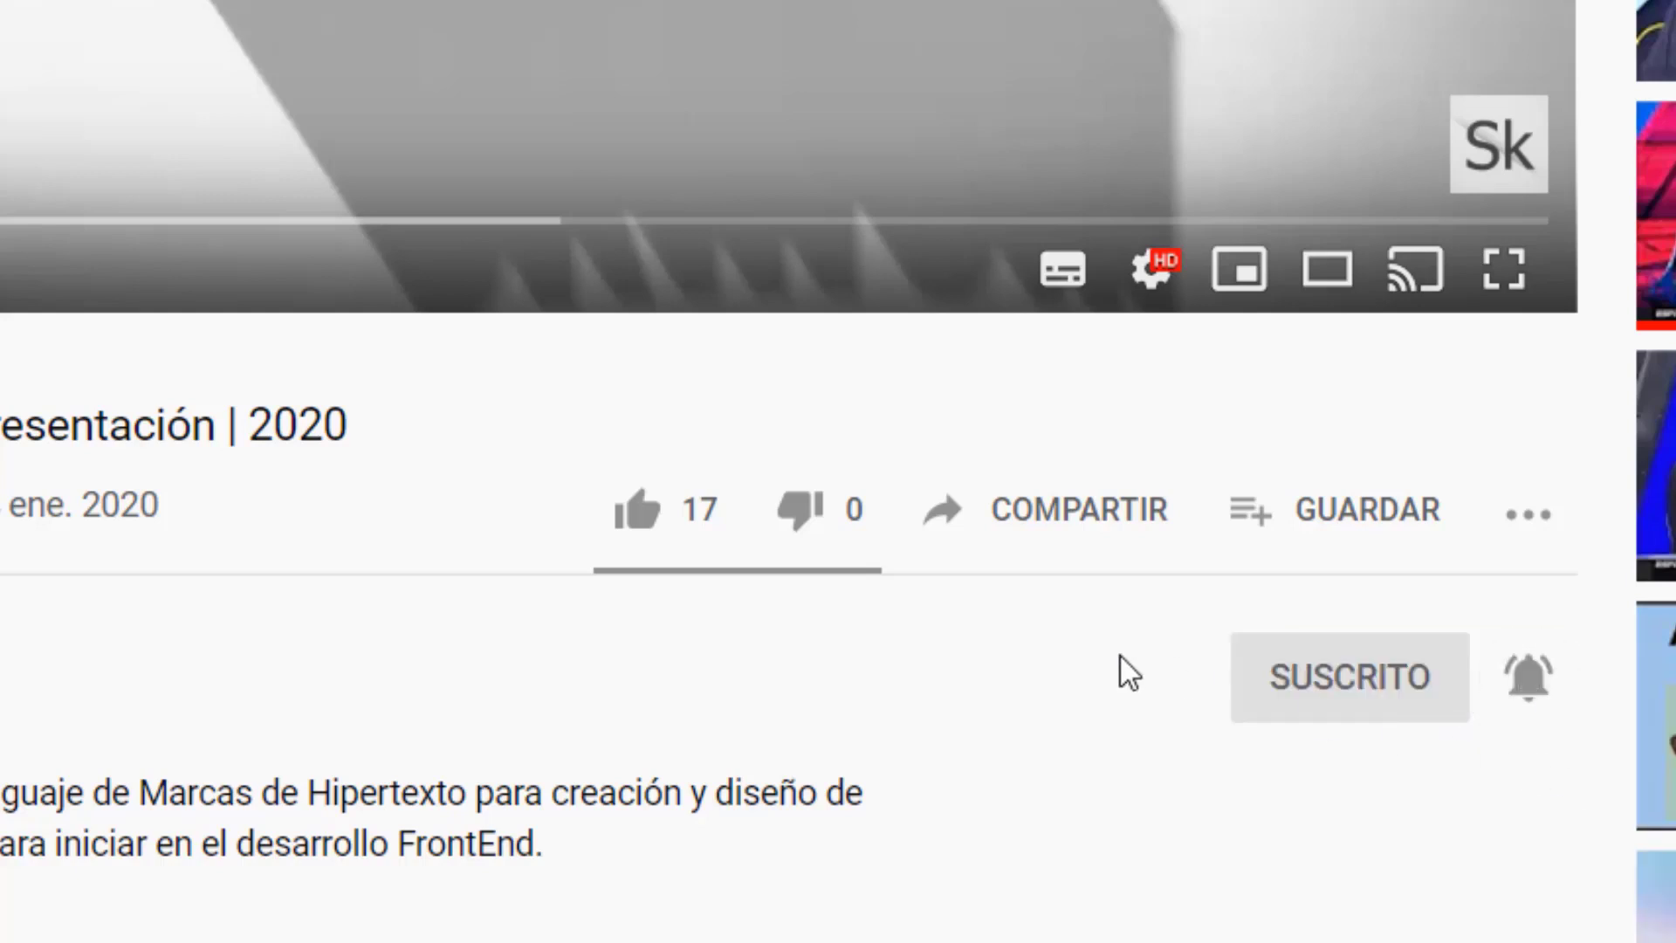
{"action": "left_click", "coordinate": [638, 527]}
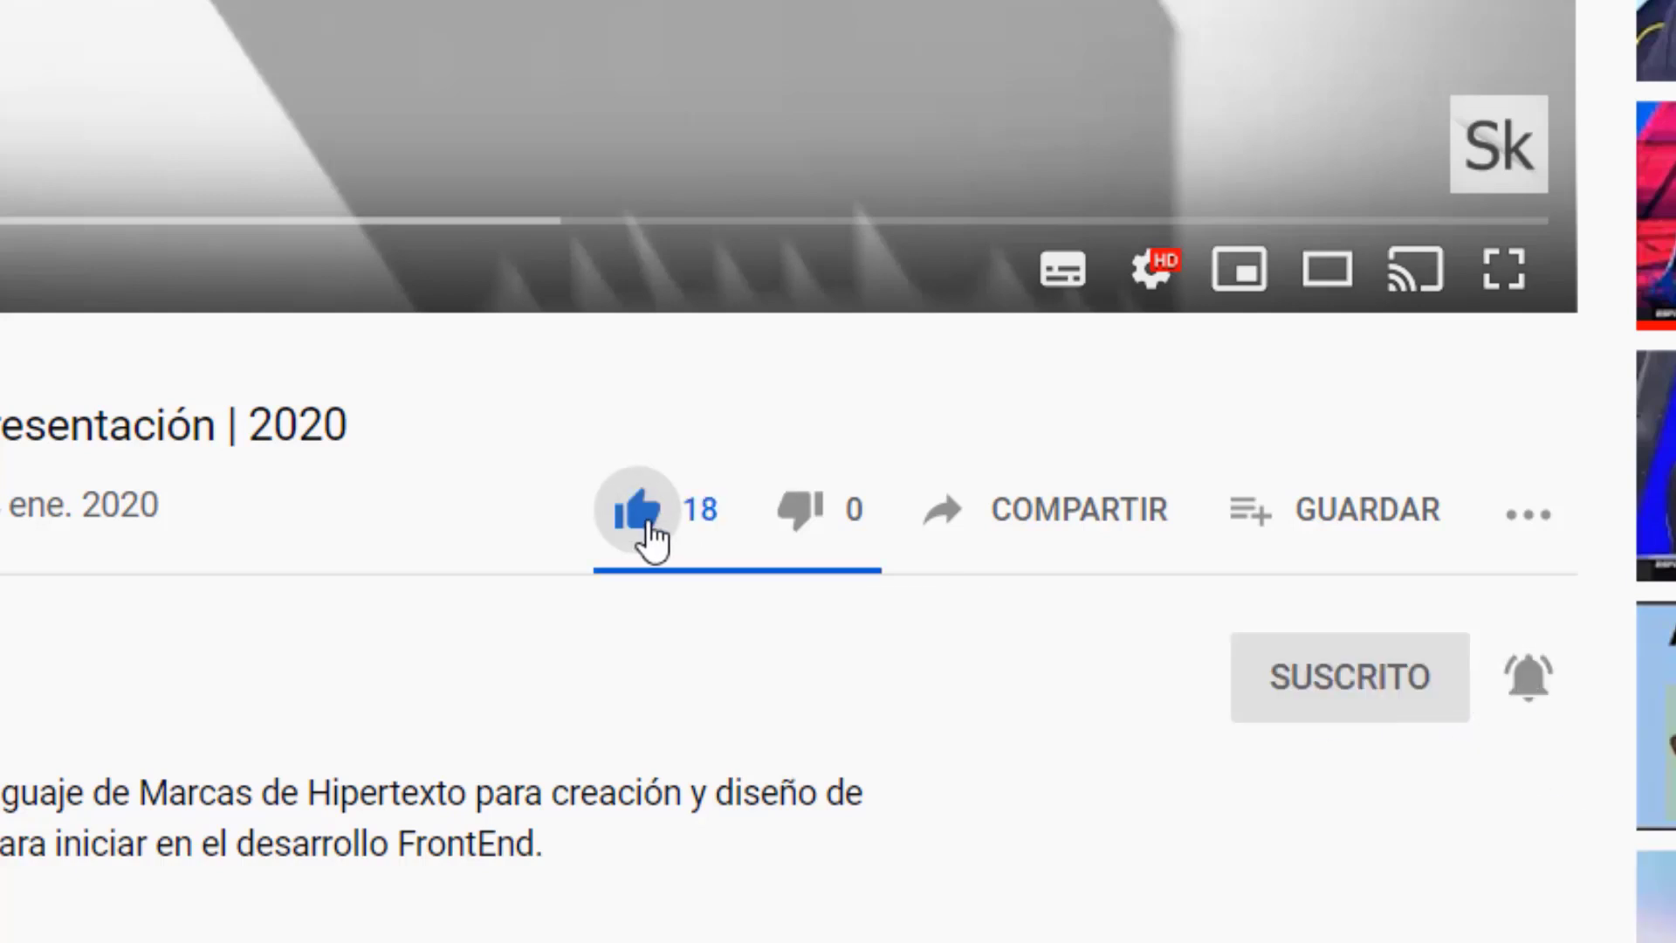